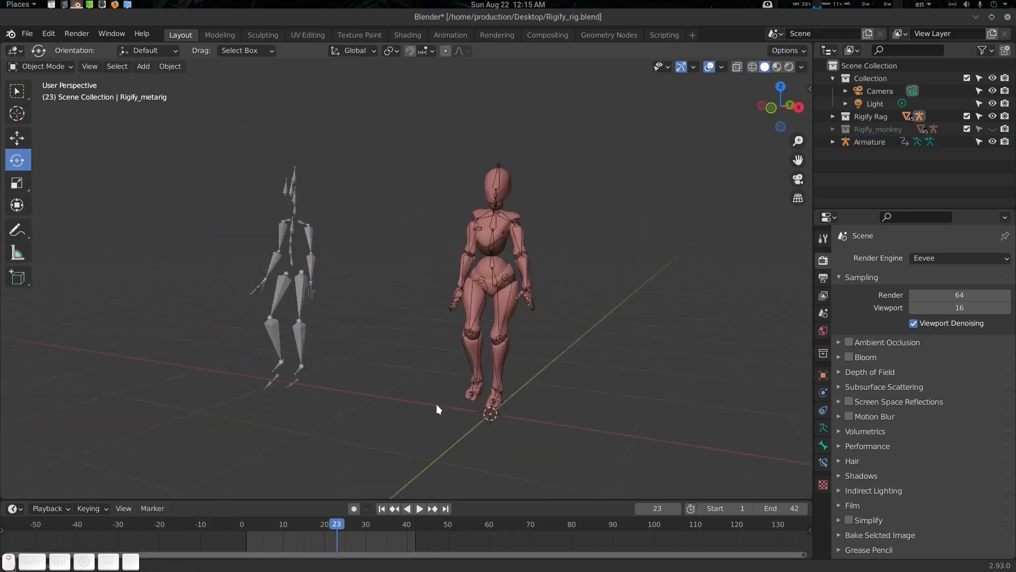
Step: Play back the walk animation on the source armature and the Rigify mannequin
key("space")
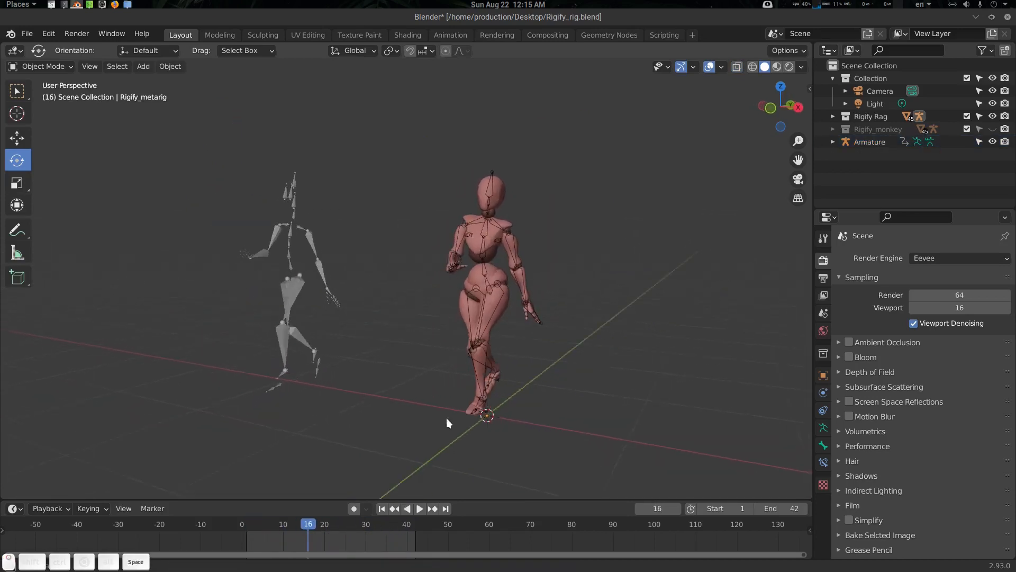
key("shift+a")
left_click(545, 270)
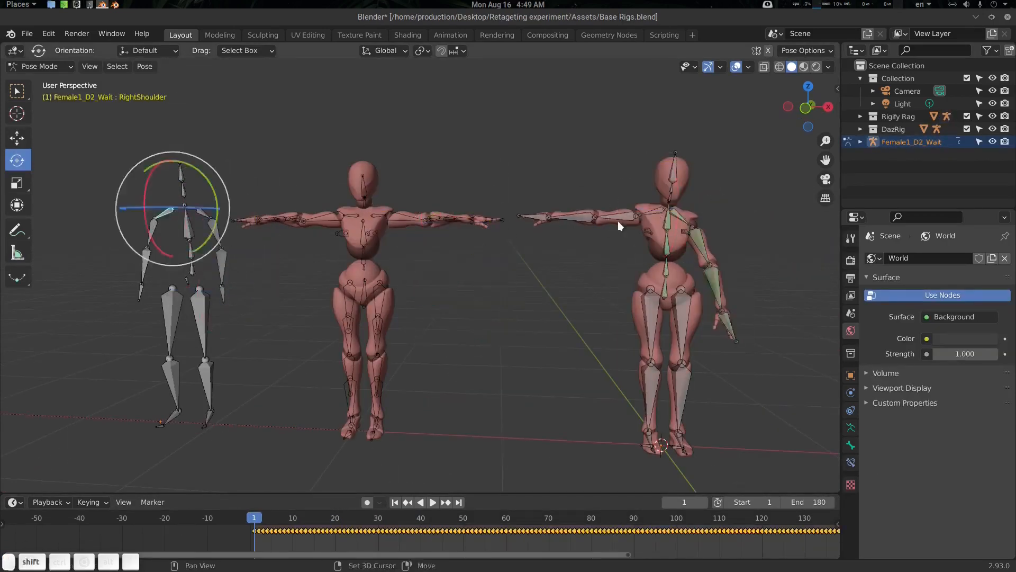
Step: Retarget the Female1_D2_Wait armature's thigh, shin and foot bones to the matching Rigify leg bones as muscle bones
key("q")
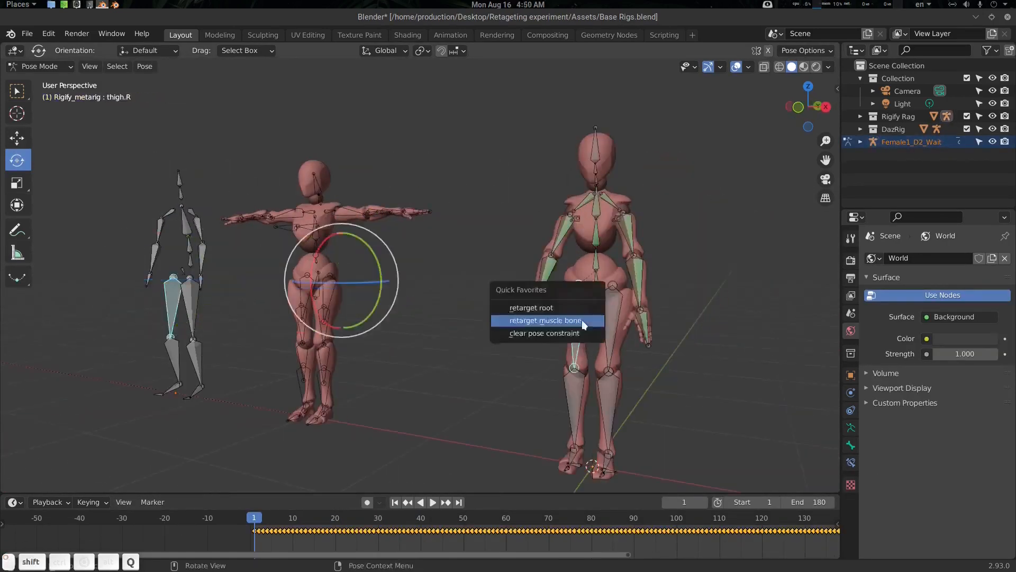
left_click(582, 320)
left_click(194, 363)
left_click(609, 410, "shift")
left_click(196, 391)
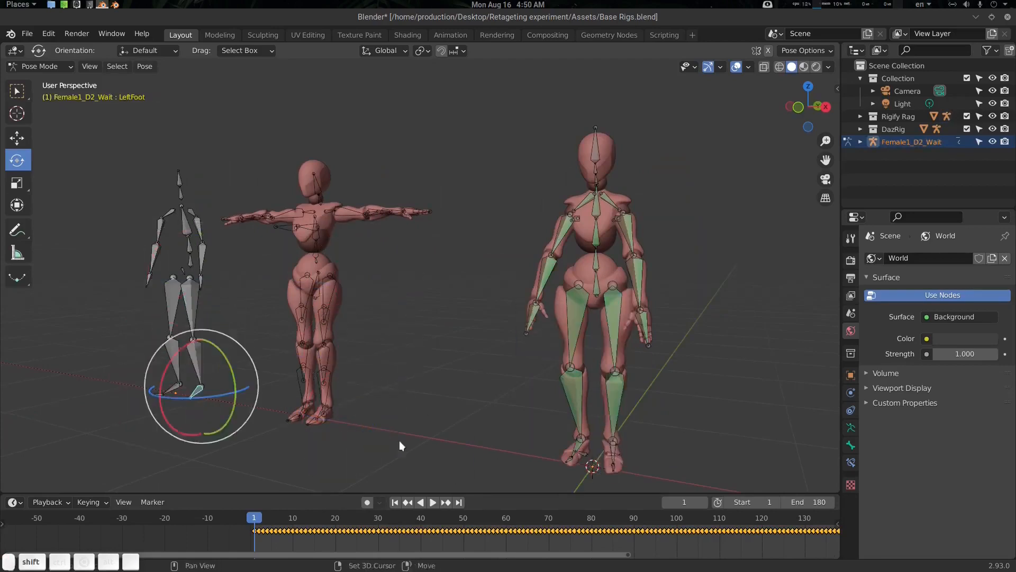
left_click(607, 464, "shift")
left_click(189, 398)
left_click(602, 477, "shift")
Step: Retarget the source armature's neck and head bones to the Rigify rig and preview the motion by scrubbing through the frames
left_click(119, 181)
left_click(676, 197, "shift")
left_click(115, 161)
left_click(674, 180, "shift")
middle_click_drag(529, 265, 571, 259)
scroll(529, 296, "down", 3)
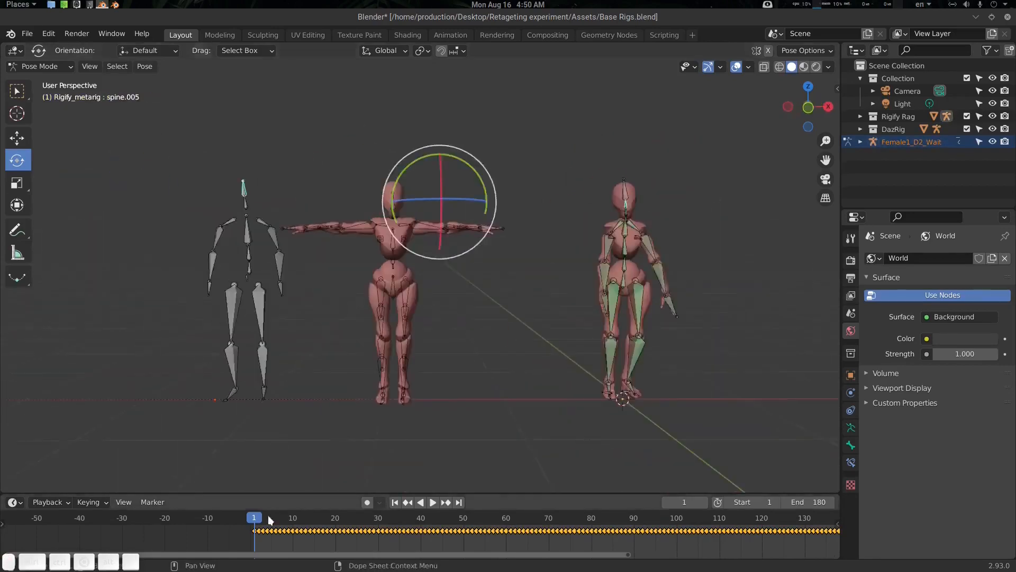
left_click_drag(270, 519, 730, 521)
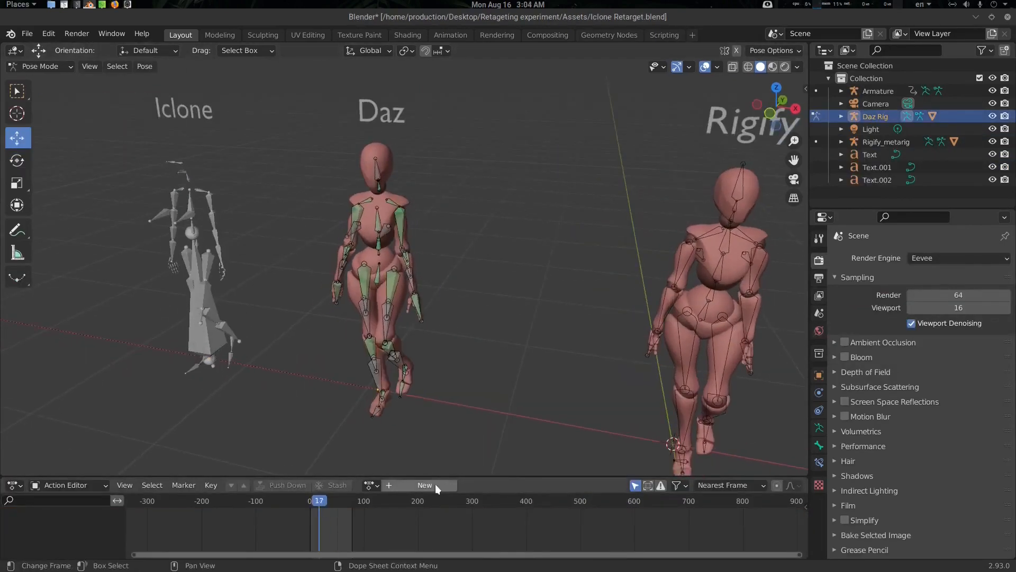
Step: Create a new action for the Daz rig, reposition its hip bone and keyframe it at frame 17
left_click(435, 484)
left_click(378, 275)
middle_click_drag(455, 254, 433, 275)
left_click_drag(392, 211, 444, 199)
middle_click_drag(555, 164, 532, 199)
key("i")
left_click(530, 199)
Step: Move the Daz rig's hip bone sideways and down at frame 76 and insert a keyframe
left_click_drag(320, 500, 351, 501)
left_click_drag(508, 228, 460, 286)
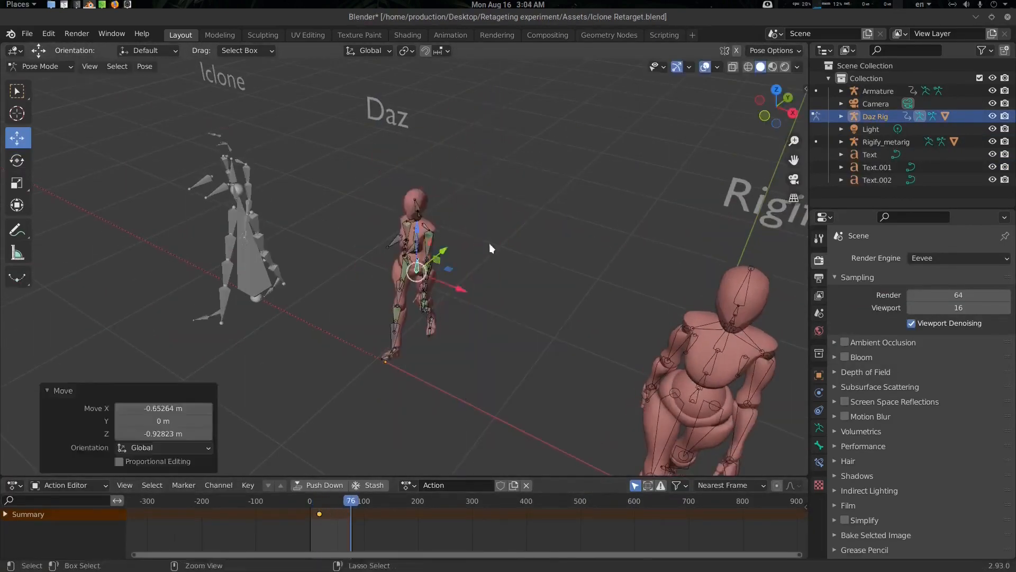
middle_click_drag(489, 243, 449, 281)
left_click_drag(461, 224, 439, 259)
key("i")
left_click(439, 265)
Step: Rotate both upper arm bones of the Daz rig at frame 55 and play back the animation
left_click_drag(351, 500, 339, 502)
middle_click_drag(471, 360, 502, 281)
left_click(17, 161)
left_click(418, 207)
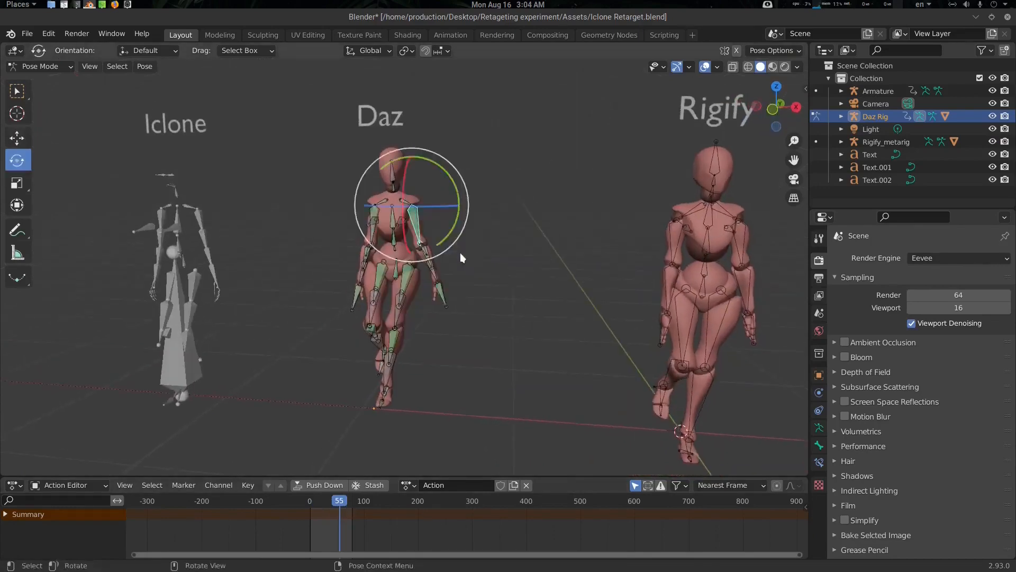
left_click_drag(455, 238, 466, 208)
left_click(378, 204)
left_click_drag(404, 173, 424, 196)
key("space")
middle_click_drag(428, 371, 449, 338)
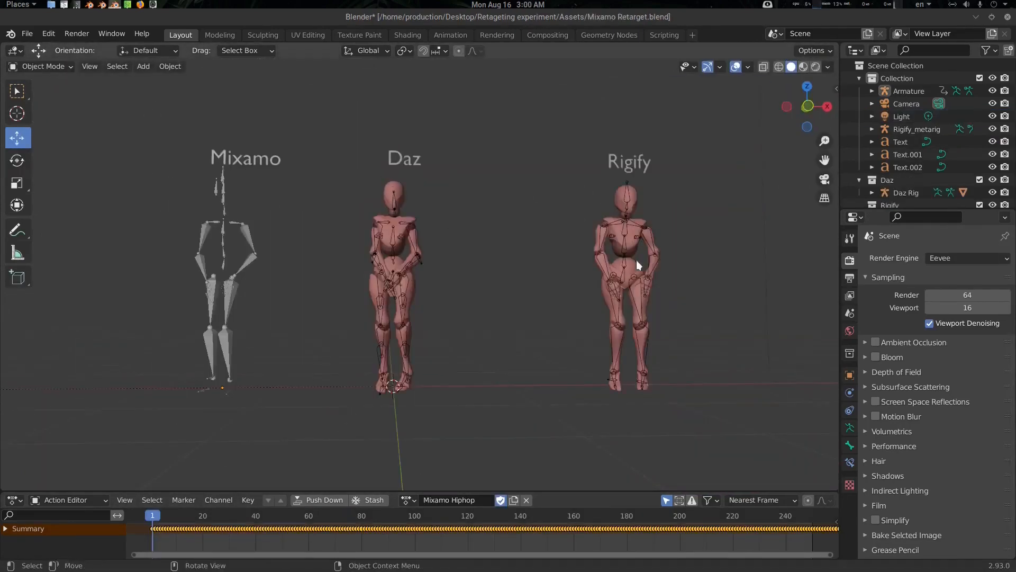
Step: Play back the Mixamo, iClone and BVH retargeting scenes, switching between the source armatures' actions to compare the rigs
key("space")
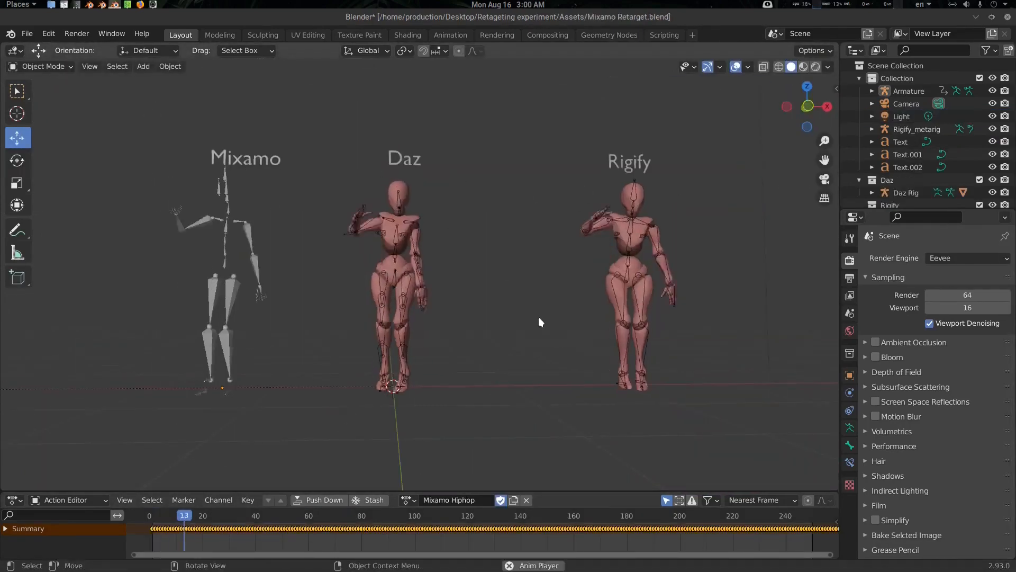
left_click(407, 500)
left_click(464, 371)
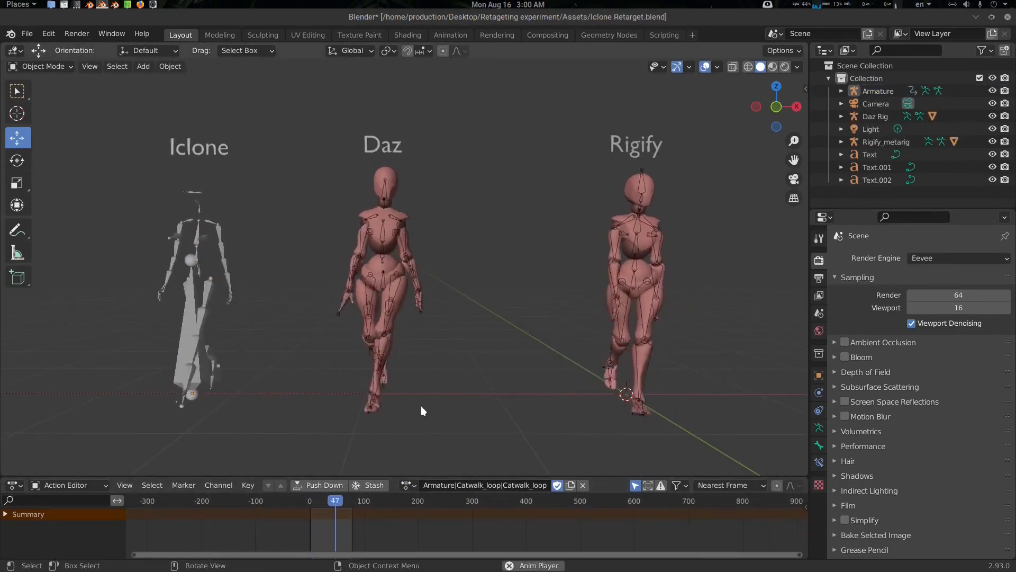
left_click(407, 485)
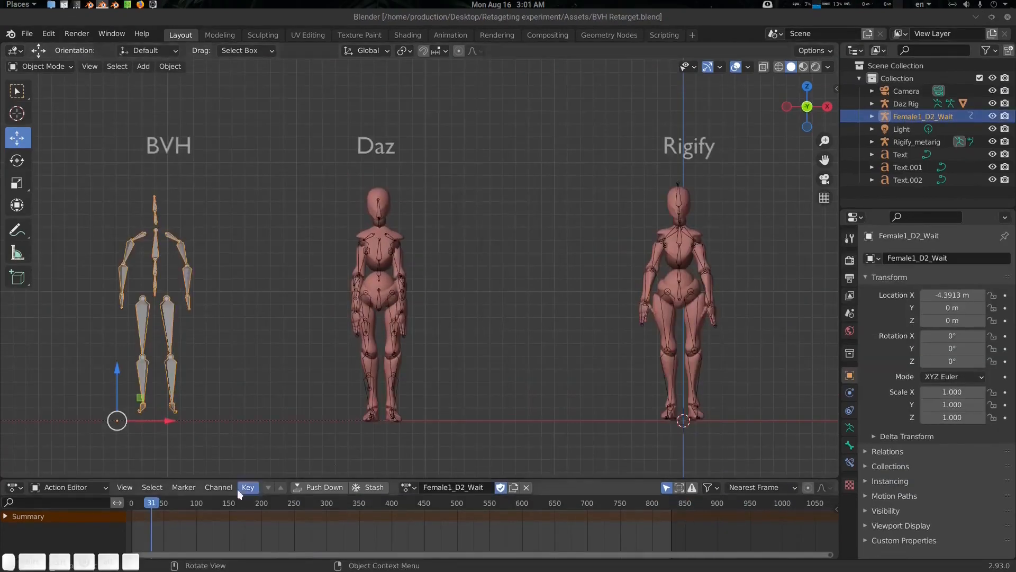
key("space")
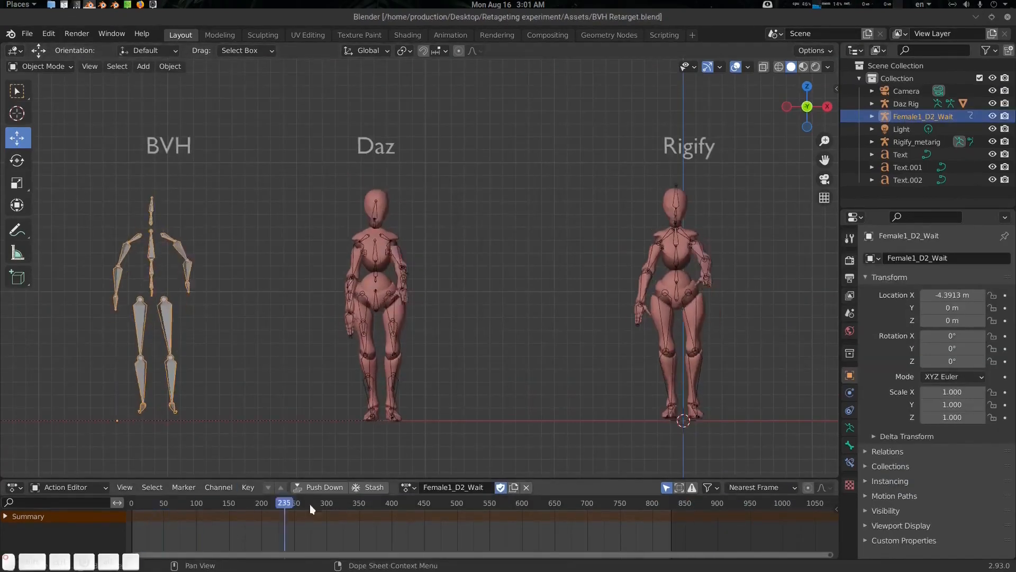
left_click(408, 487)
left_click(450, 360)
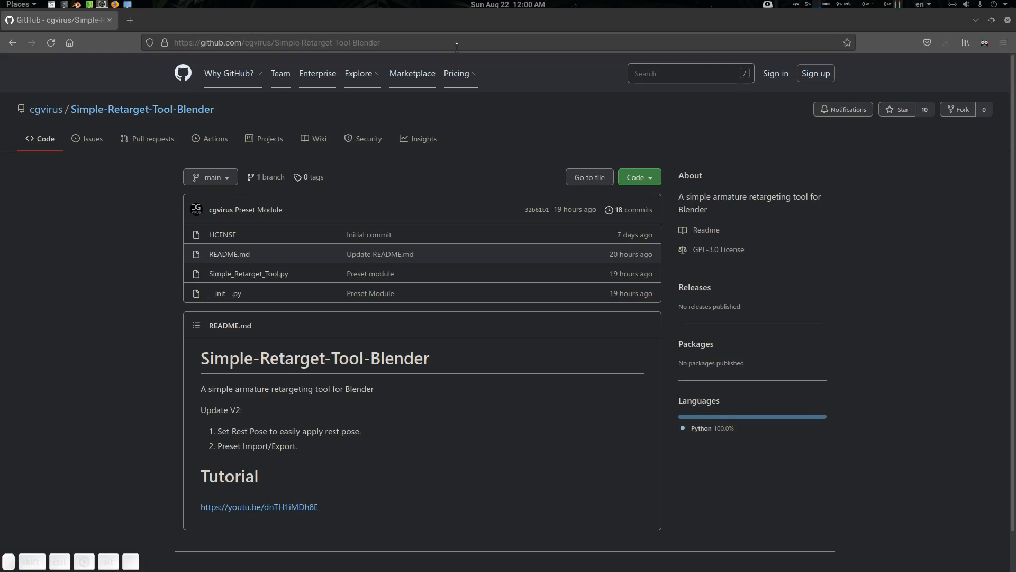
Step: Download the Simple-Retarget-Tool-Blender repository from GitHub as a ZIP
left_click(653, 178)
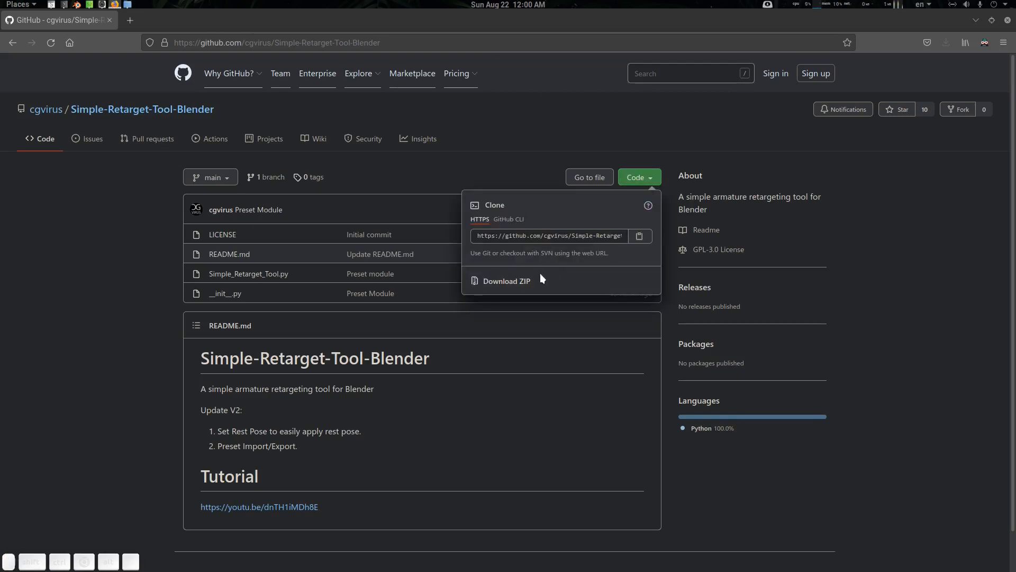
left_click(540, 273)
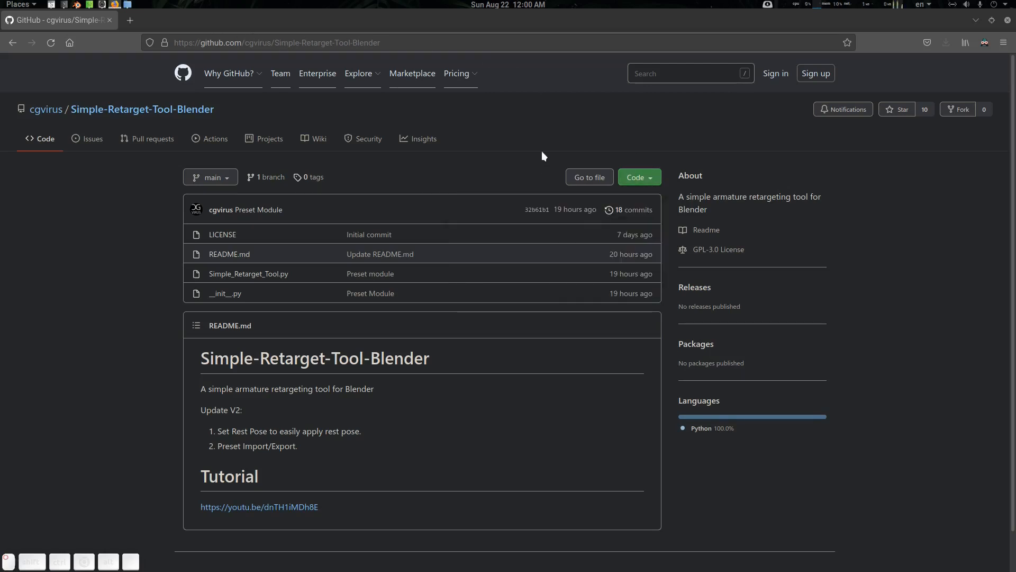
Step: Switch to Blender, search the add-on preferences for "reta" and remove the installed Simple Retarget Tool add-on
left_click(77, 6)
left_click(48, 34)
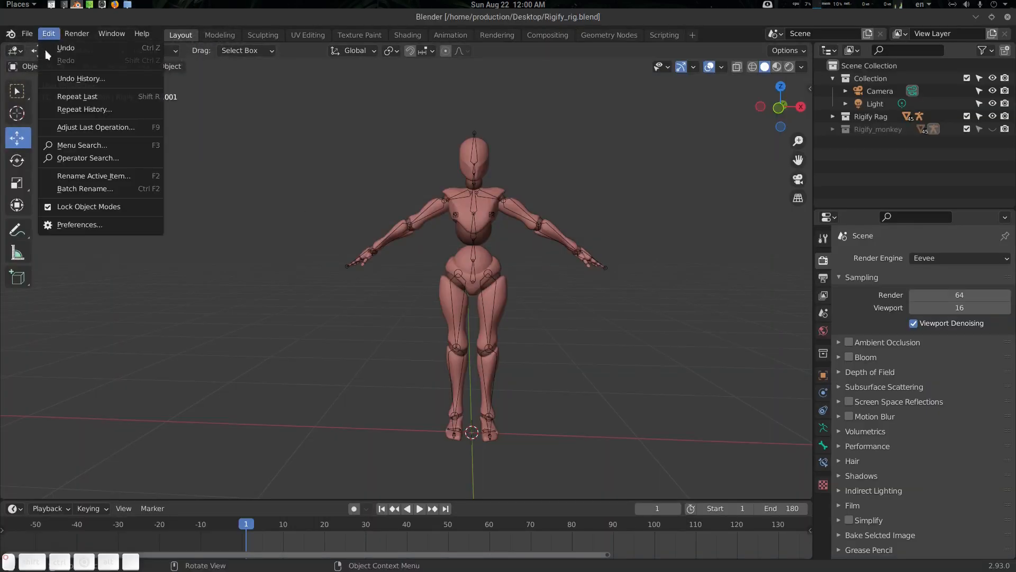
left_click(79, 226)
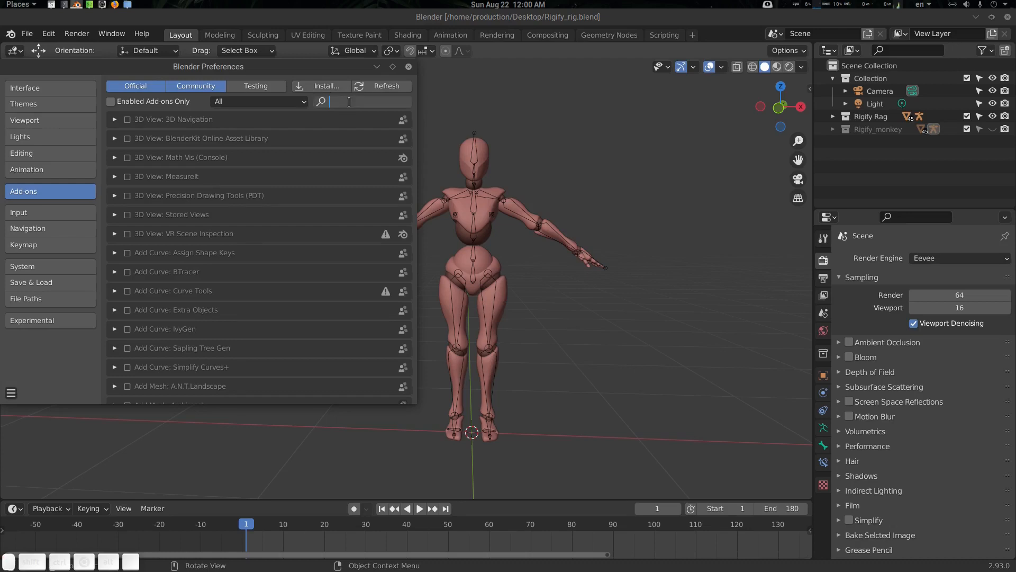
type("reta")
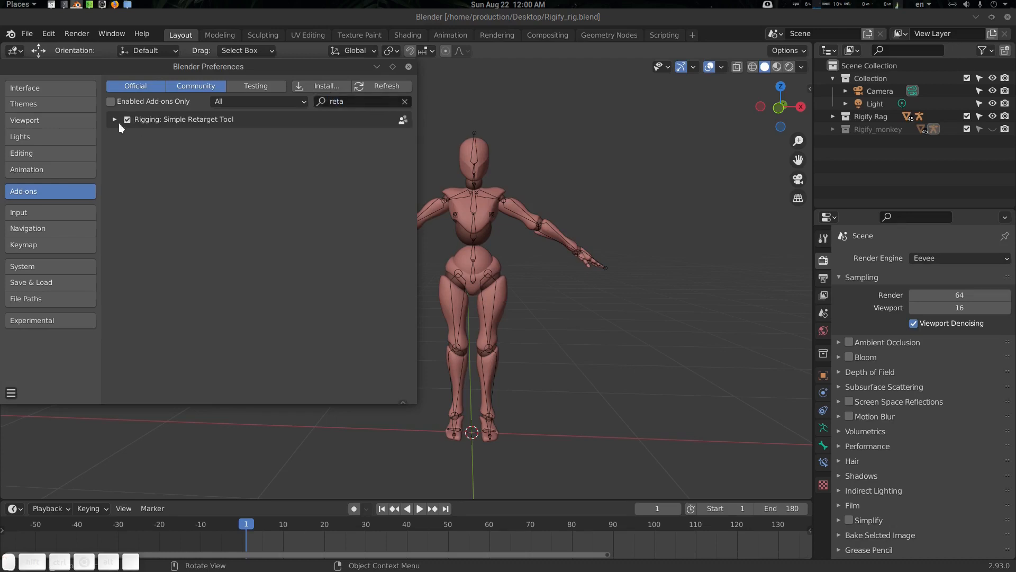
left_click(116, 120)
left_click(354, 185)
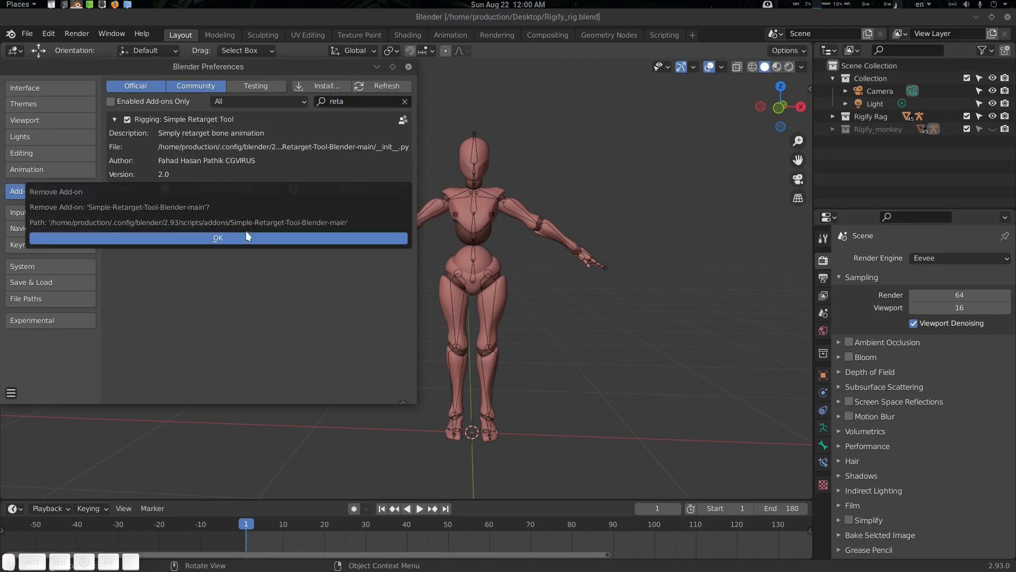
left_click(245, 237)
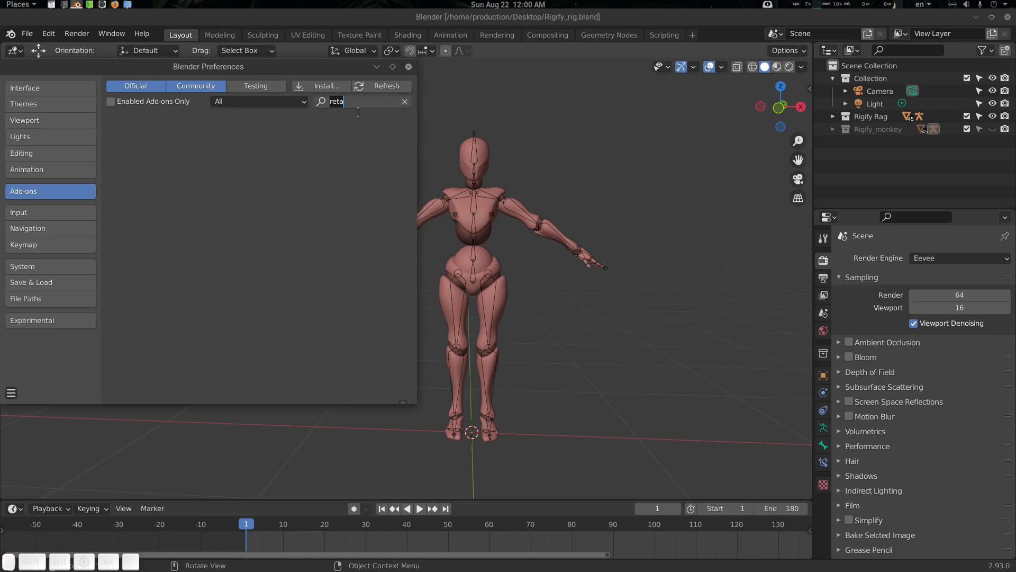
Step: Install the add-on from Simple-Retarget-Tool-Blender-main.zip on the Desktop, enable Rigging: Simple Retarget Tool and expand its details
key("BackSpace")
left_click(325, 86)
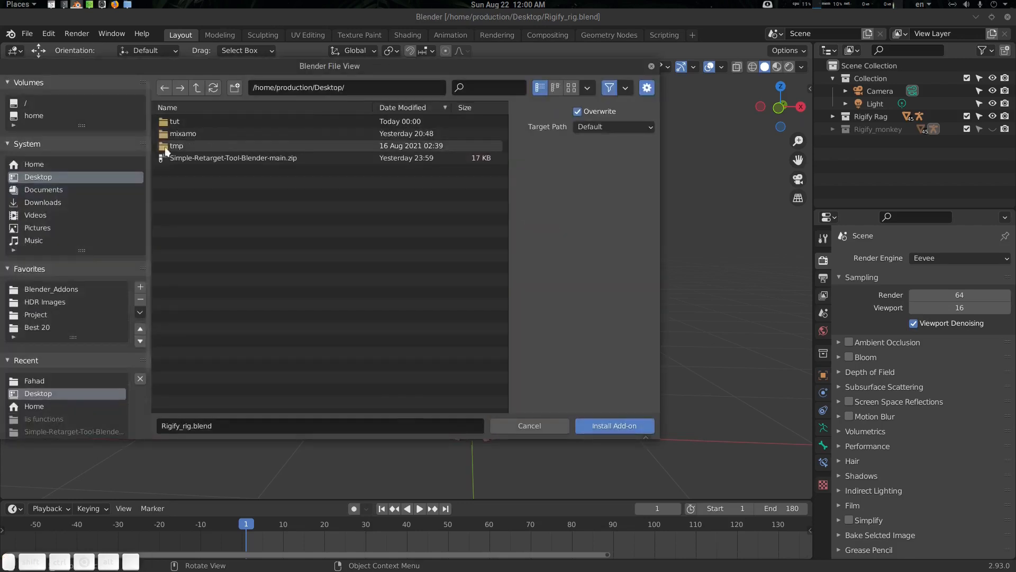
double_click(221, 159)
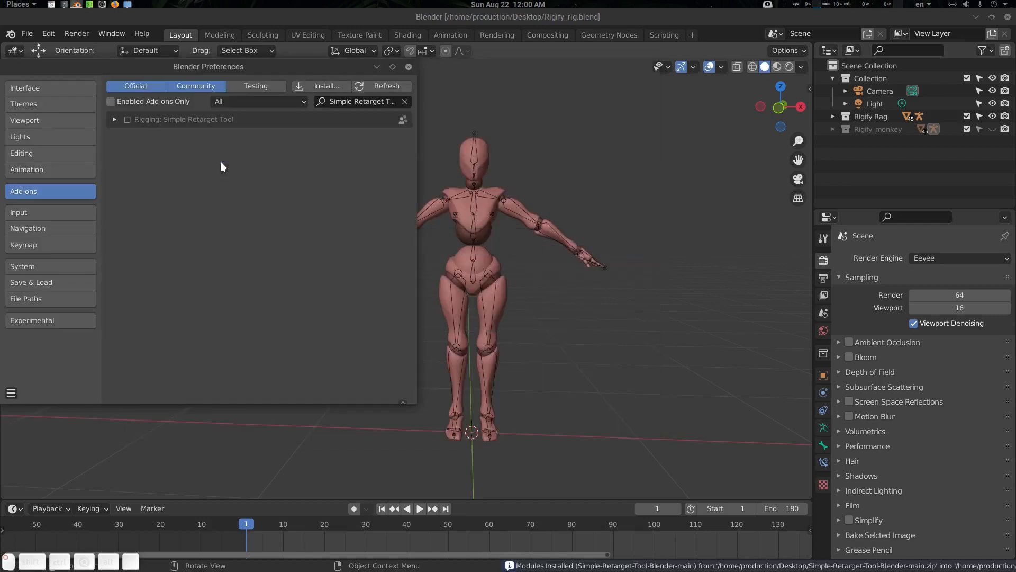
left_click(127, 119)
left_click(113, 118)
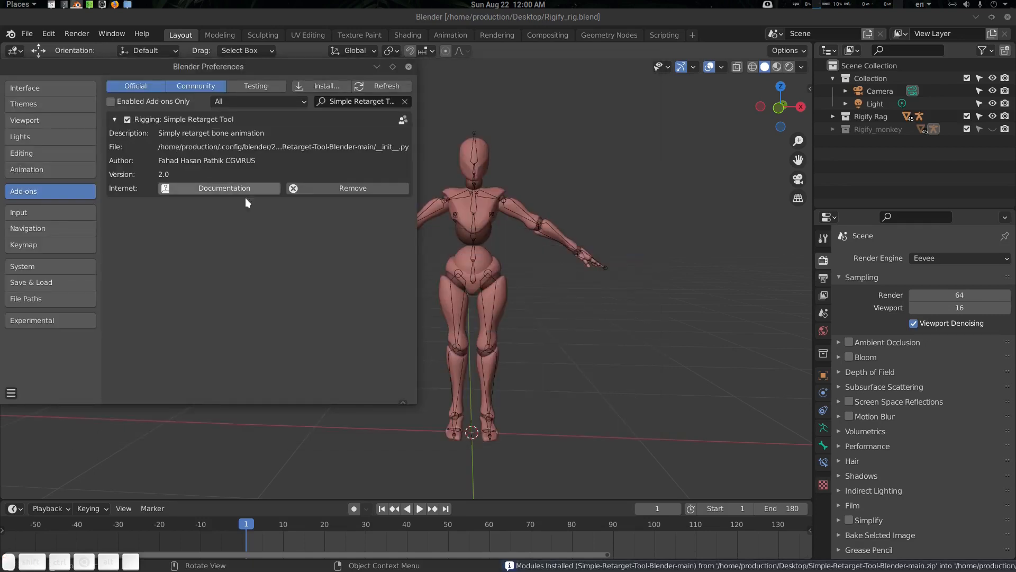
Step: Save the Blender preferences and close the preferences window
left_click(11, 392)
left_click(48, 361)
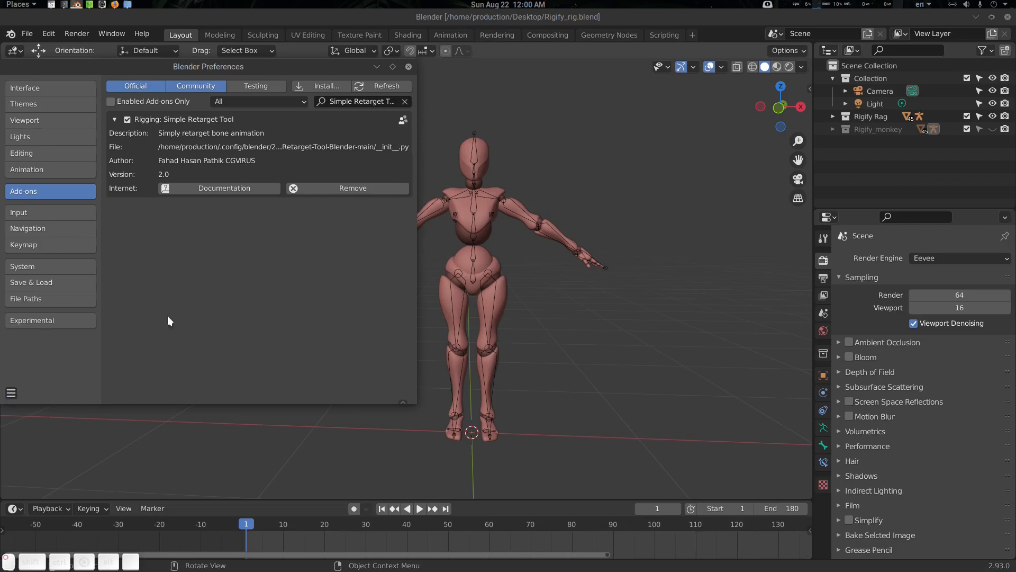
left_click(409, 67)
Step: Select the Rigify_metarig armature and switch it to Pose Mode
scroll(510, 307, "down", 2)
scroll(509, 303, "up", 3)
middle_click_drag(567, 264, 503, 277, "shift")
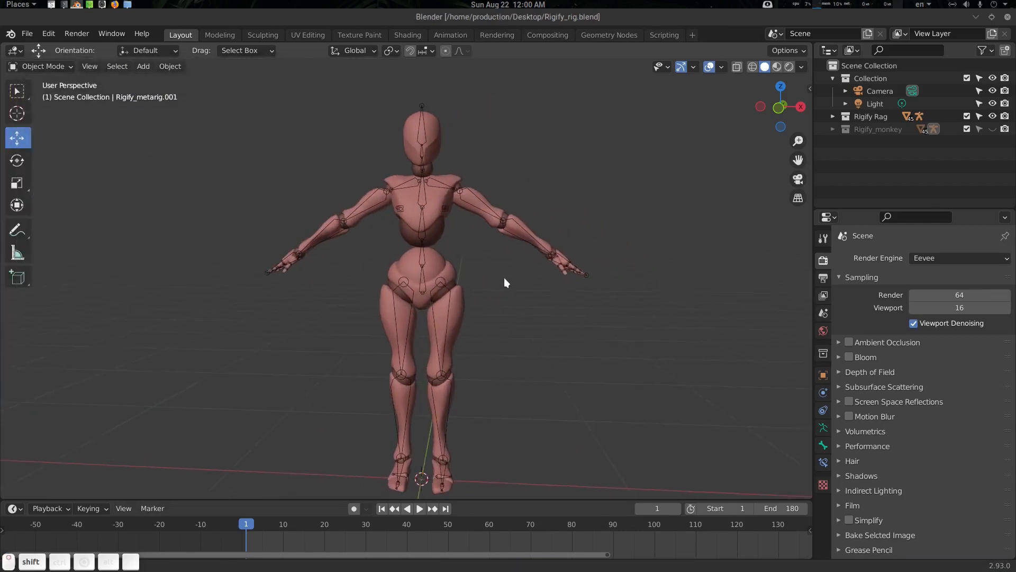
left_click(416, 255)
key("ctrl+Tab")
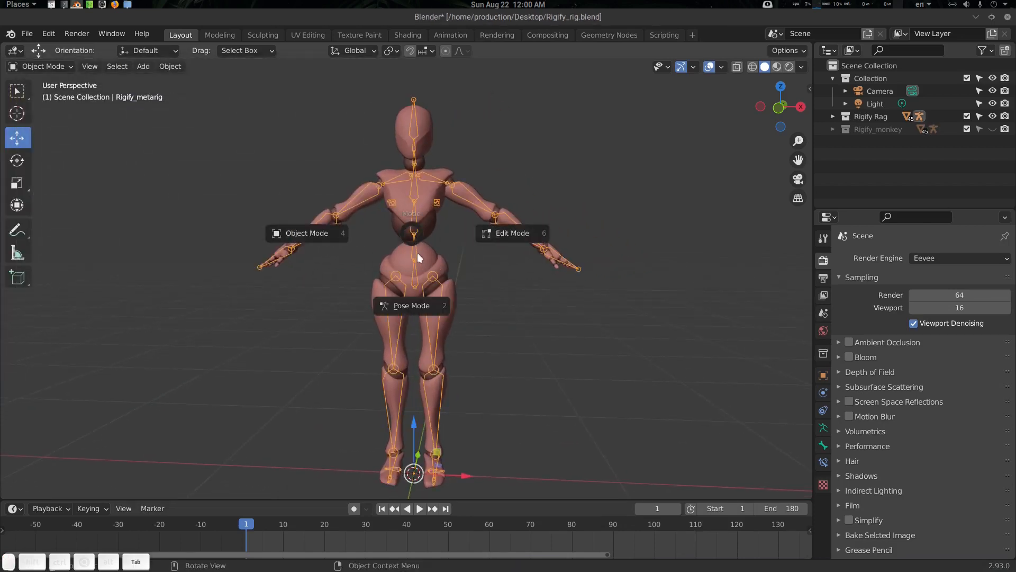
left_click(424, 300)
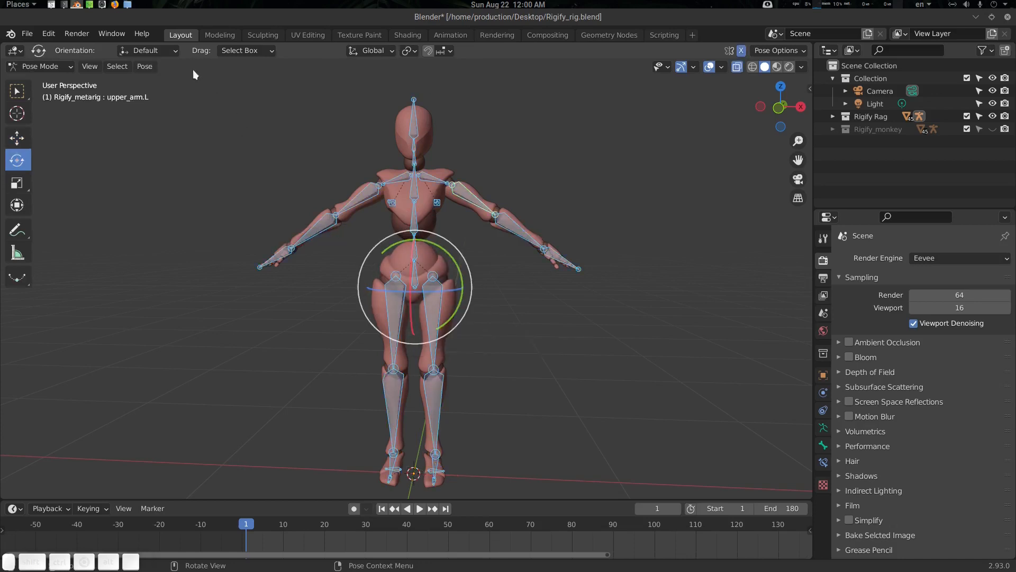
Step: Examine the Simple Retarget pose commands, in particular retarget root, retarget muscle bone and clear pose constraint
left_click(145, 66)
mouse_move(216, 422)
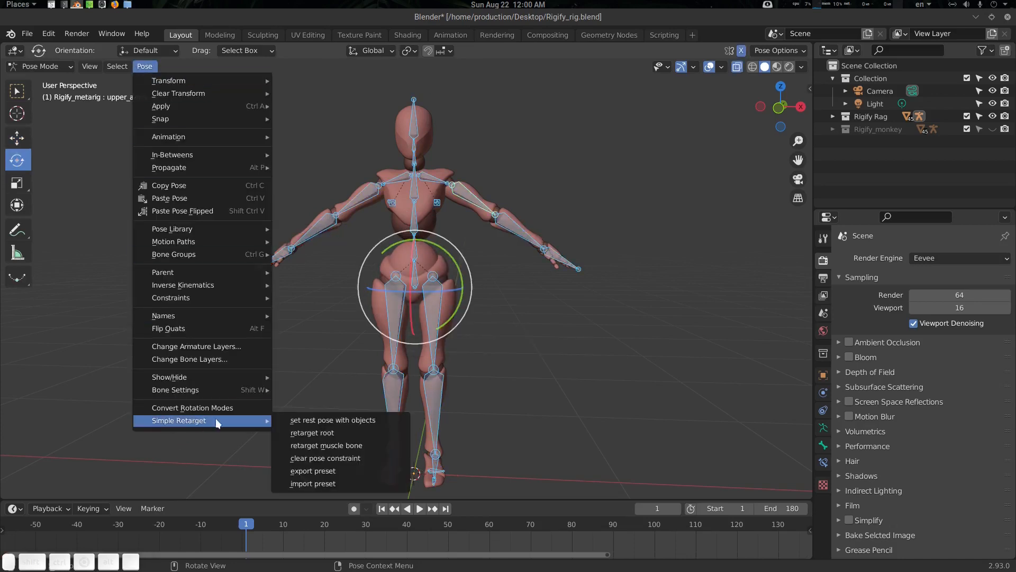
left_click(329, 446)
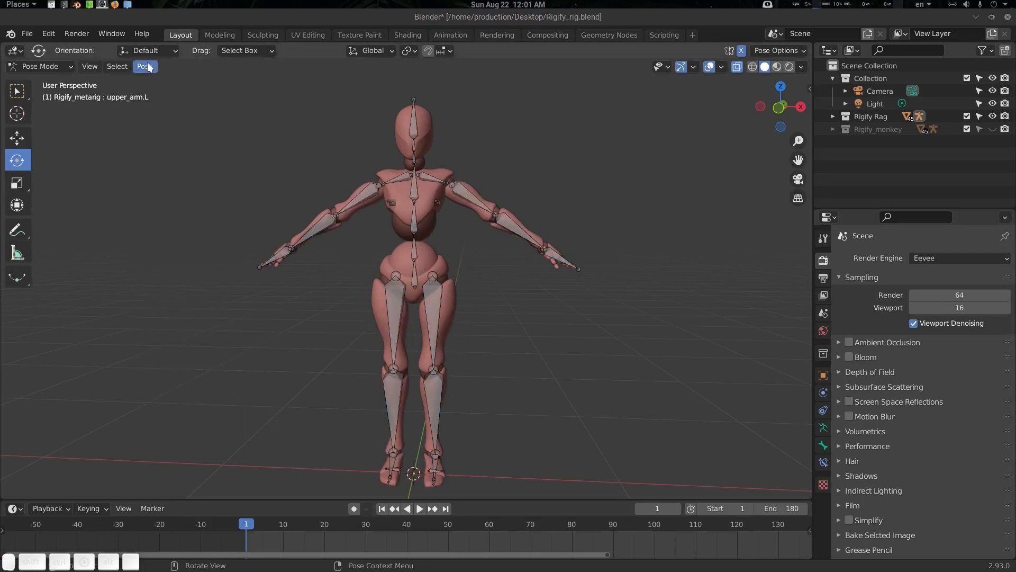
left_click(147, 66)
mouse_move(224, 417)
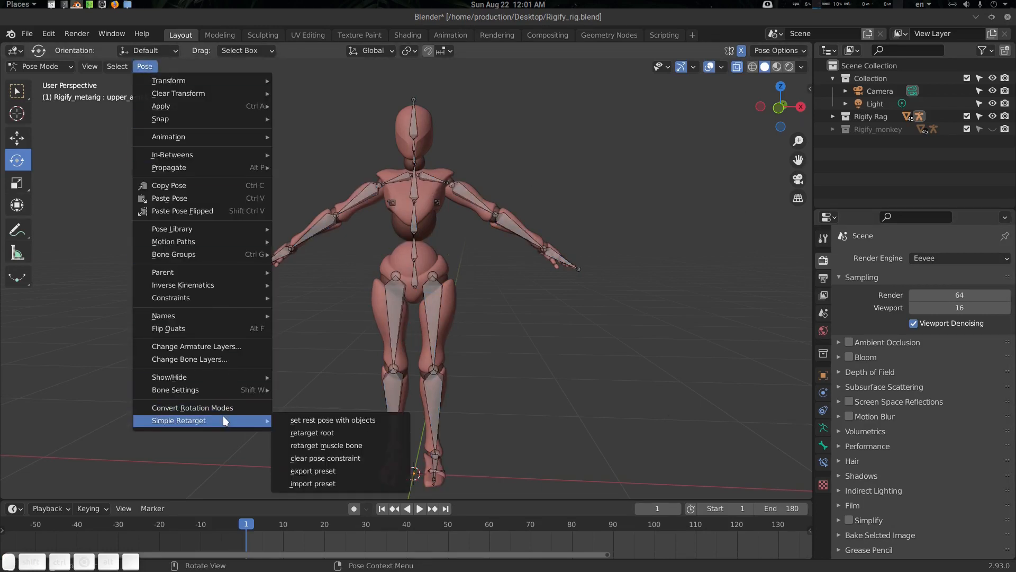
right_click(323, 433)
key("Escape")
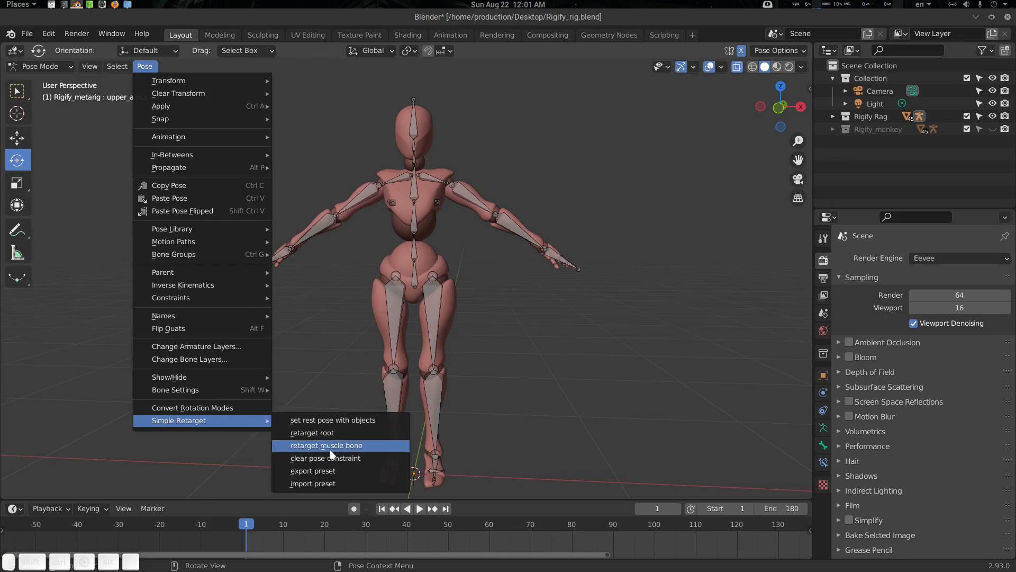
right_click(329, 446)
key("Escape")
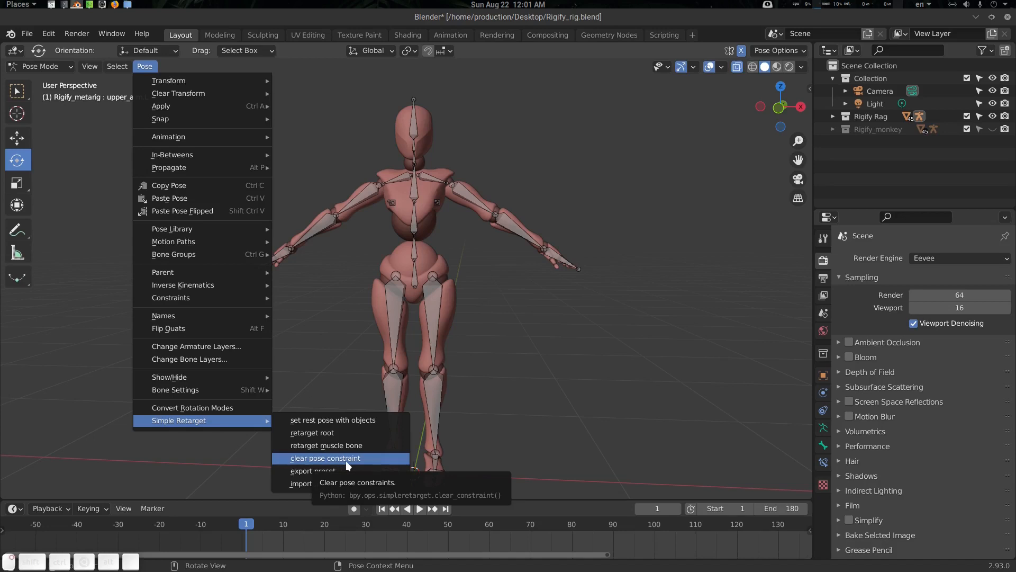
right_click(338, 459)
key("Escape")
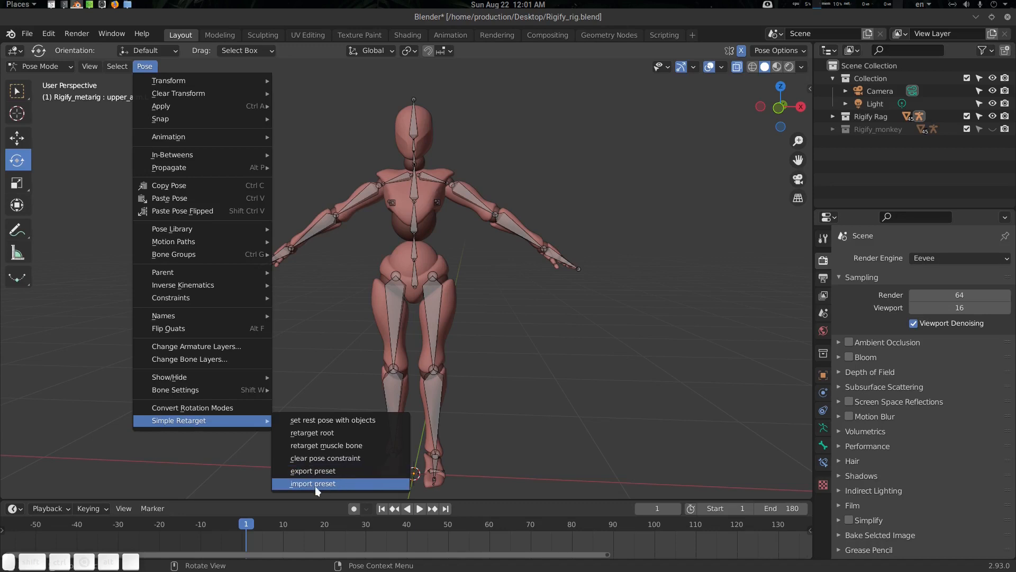
Step: Return the Rigify_metarig armature to Object Mode
middle_click_drag(396, 342, 424, 324)
scroll(434, 336, "down", 1)
key("ctrl+Tab")
left_click(345, 263)
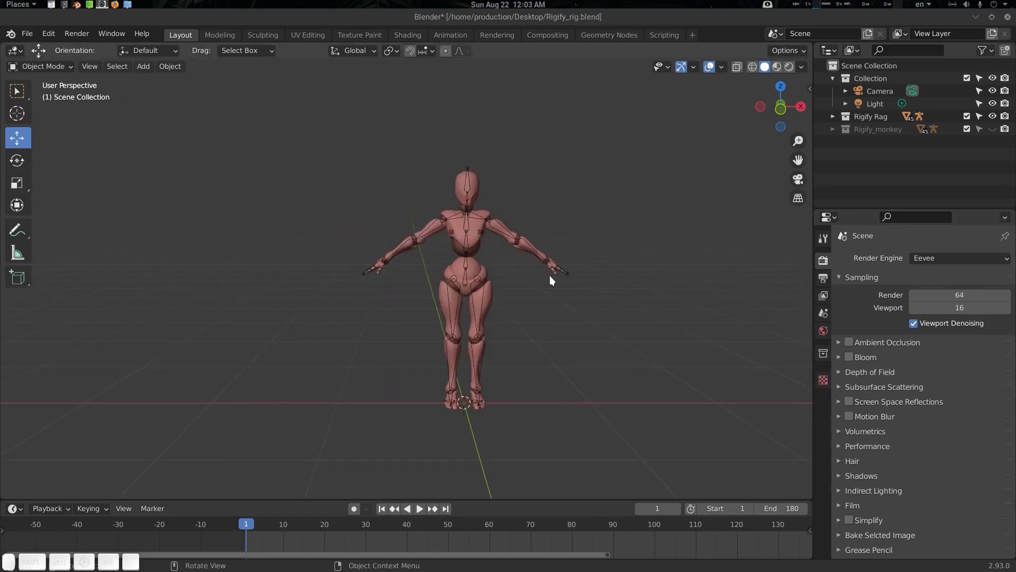
Step: Select the Rigify_metarig armature, switch it to Pose Mode and select all of its bones
middle_click_drag(550, 275, 483, 272)
scroll(485, 277, "up", 3)
left_click(482, 272)
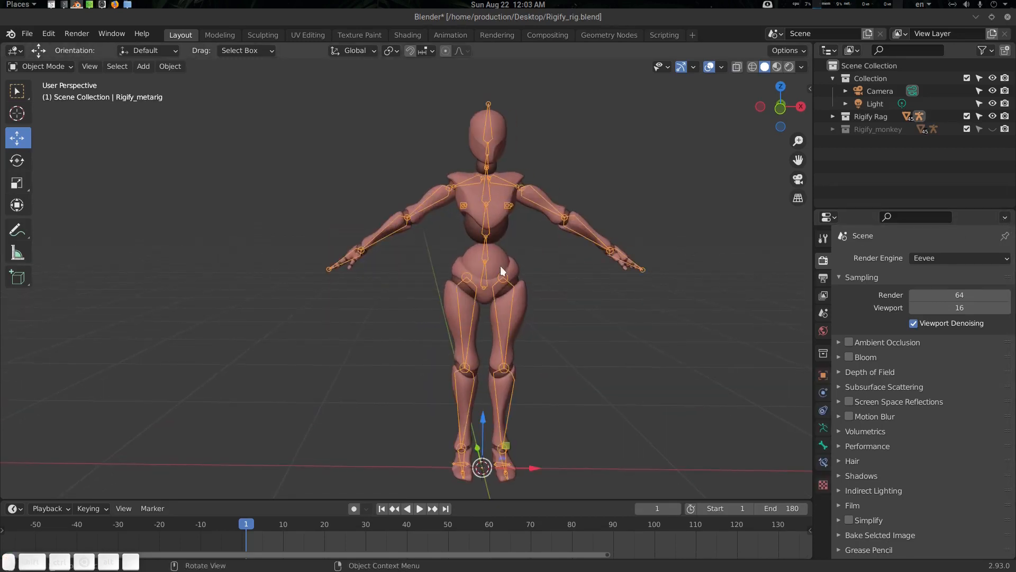
scroll(500, 266, "down", 2)
key("ctrl+Tab")
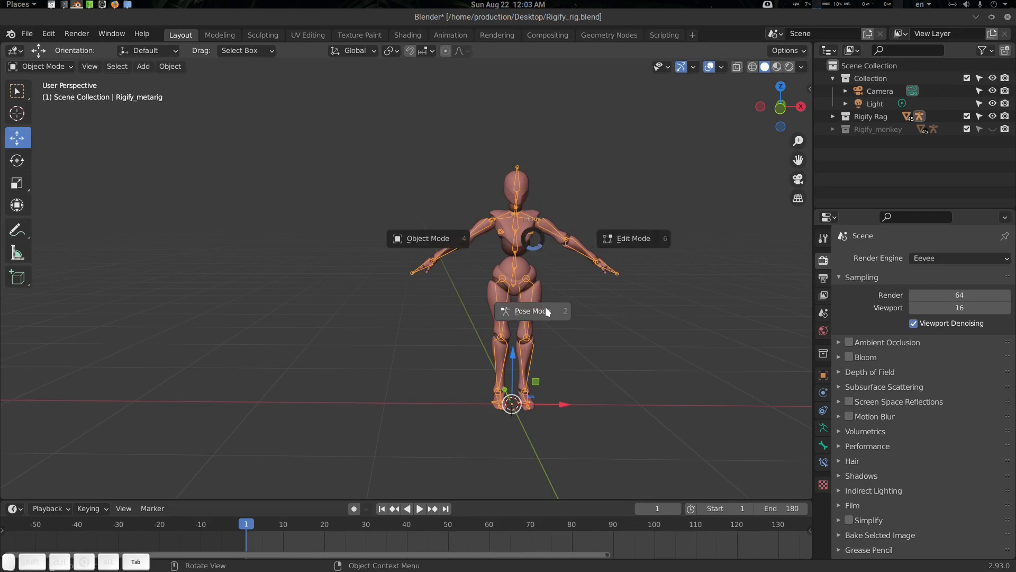
left_click(529, 311)
key("a")
middle_click_drag(527, 224, 600, 258)
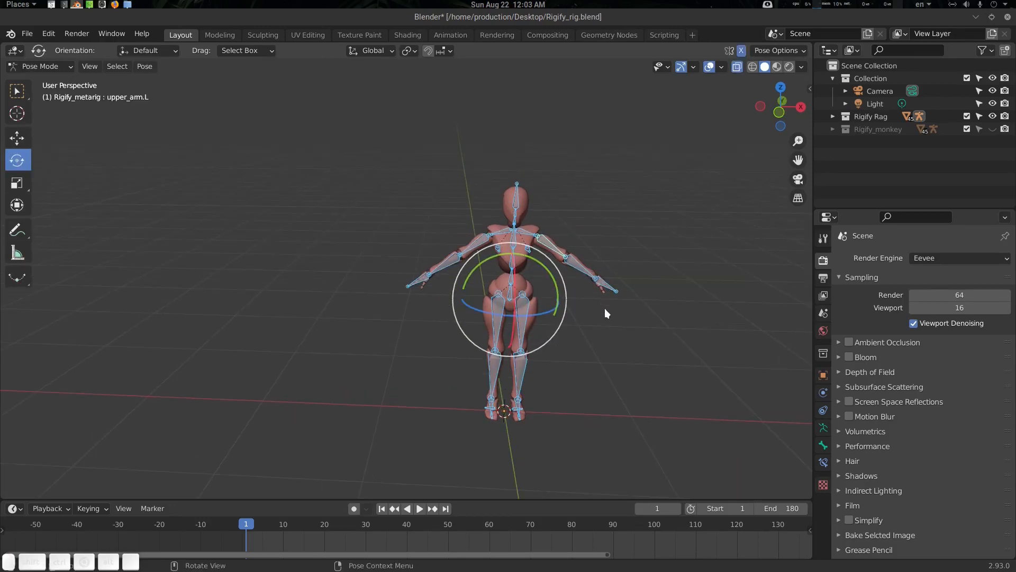
key("alt+a")
key("a")
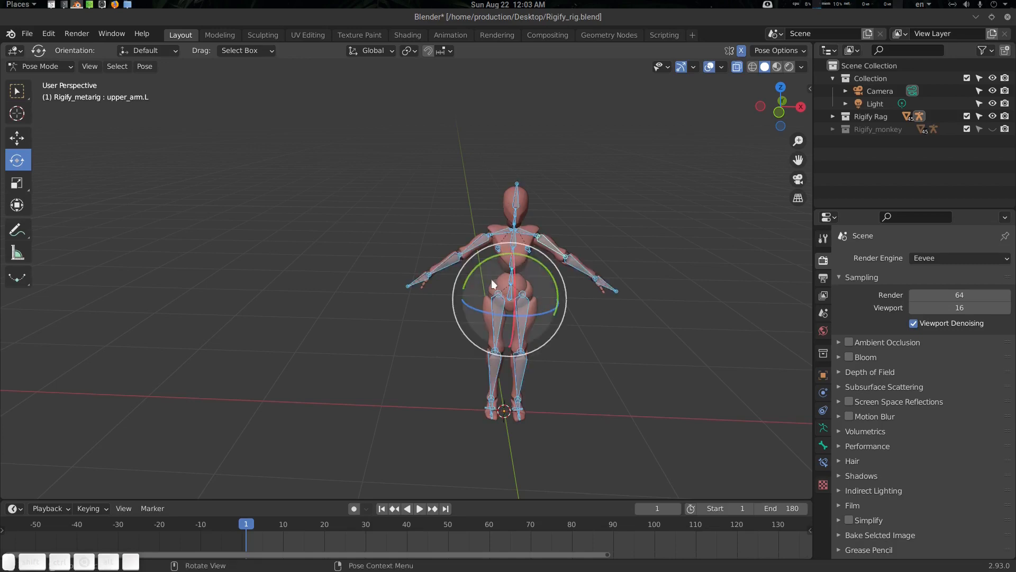
middle_click_drag(491, 279, 564, 236)
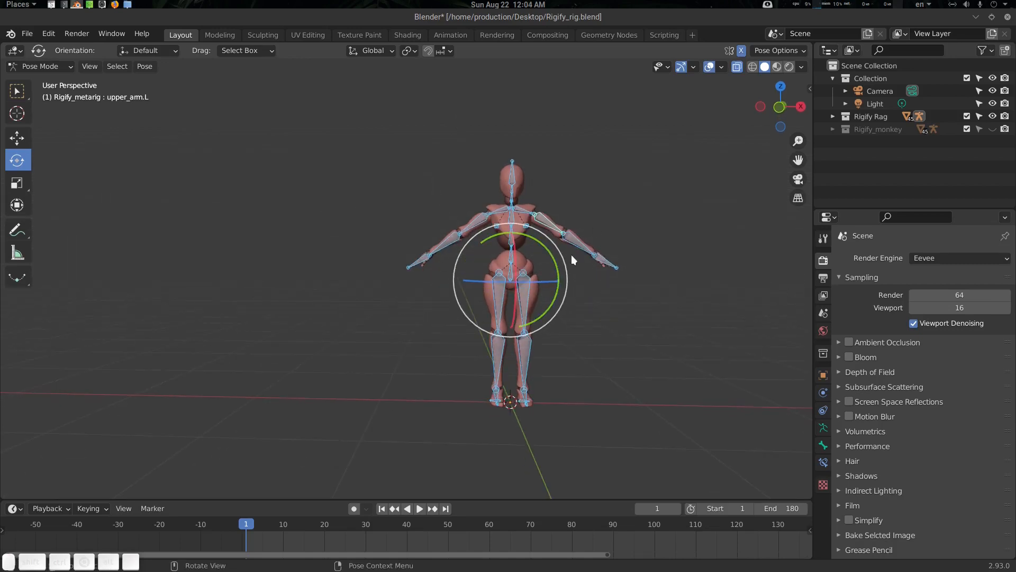
Step: Return the Rigify_metarig armature to Object Mode and deselect everything
key("ctrl+Tab")
middle_click_drag(494, 261, 500, 281)
key("alt+a")
Step: Add a Human (Meta-Rig) armature and move it along the X axis so it stands beside the Rigify character
key("shift+a")
mouse_move(336, 326)
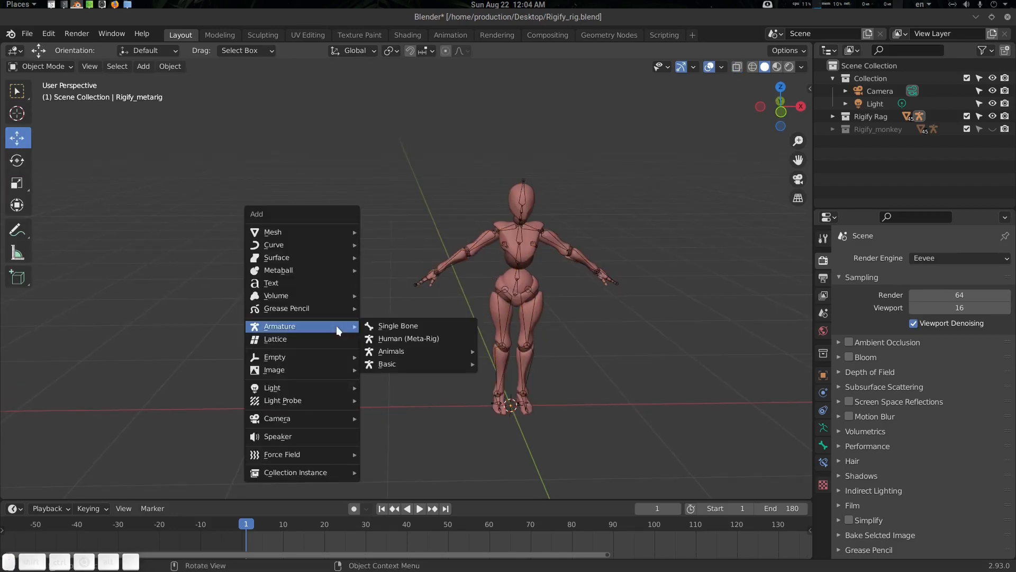
left_click(401, 339)
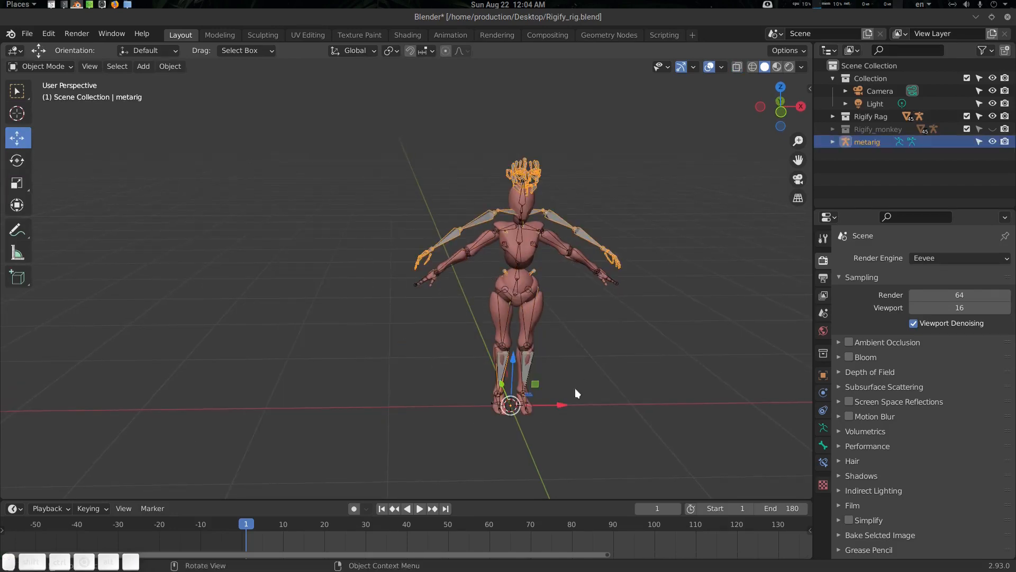
key("g")
key("x")
left_click(328, 379)
middle_click_drag(319, 256, 293, 219)
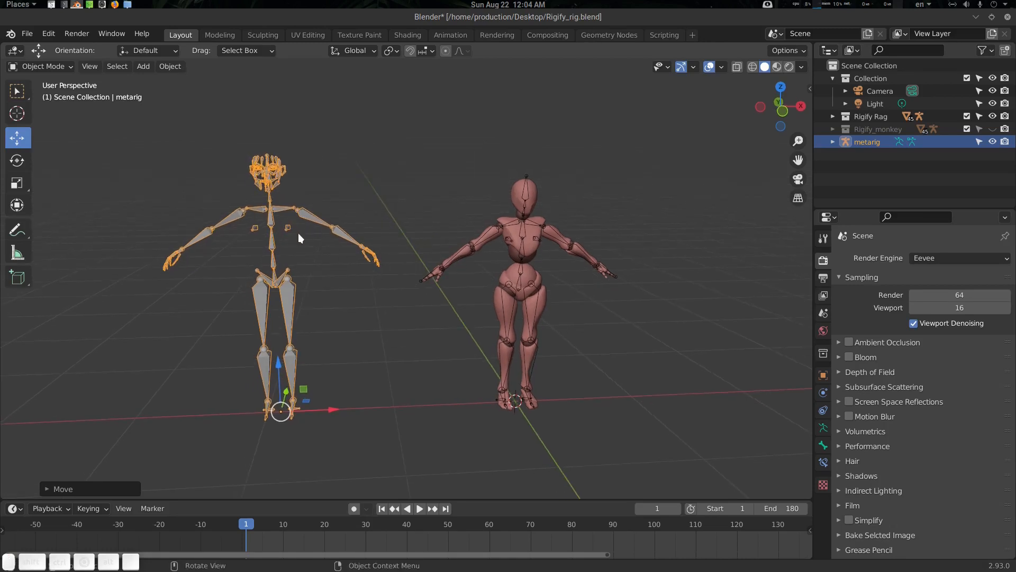
Step: Switch the new metarig to Pose Mode and clear the rotation and location of all its bones
key("ctrl+Tab")
left_click(309, 307)
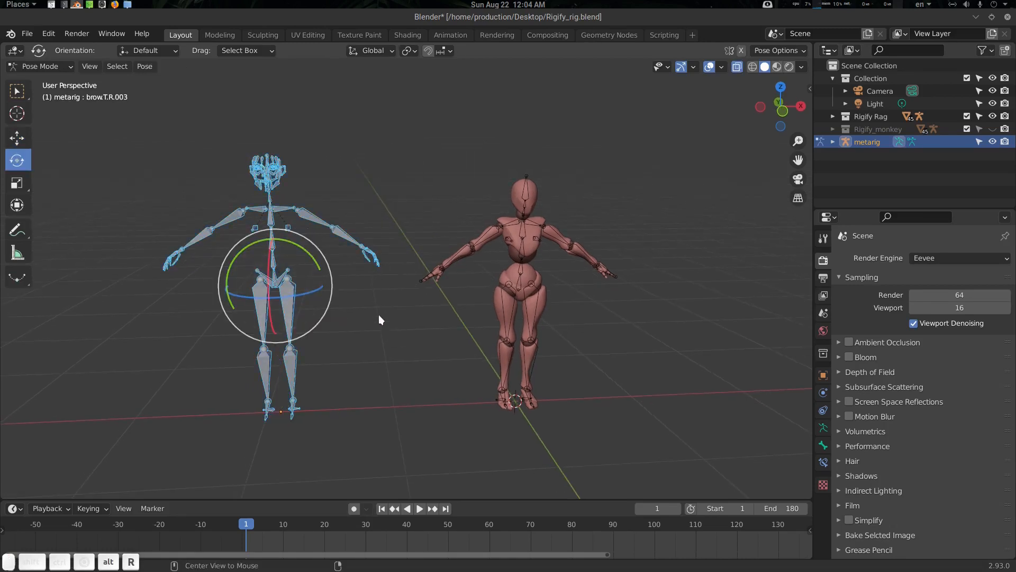
key("alt+g")
Step: Return the metarig to Object Mode and delete it
key("ctrl+Tab")
left_click(213, 233)
middle_click_drag(296, 267, 291, 276)
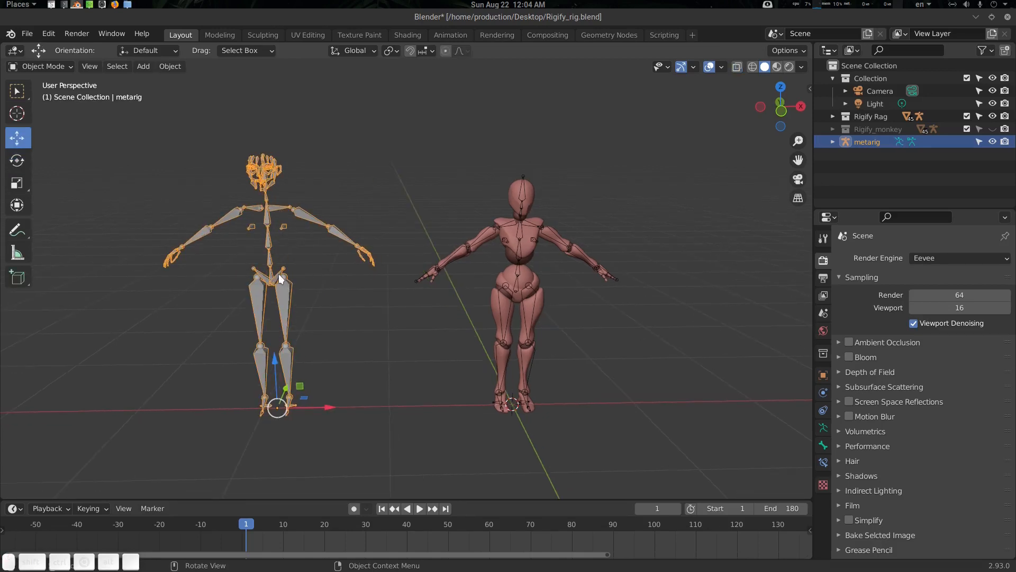
key("Delete")
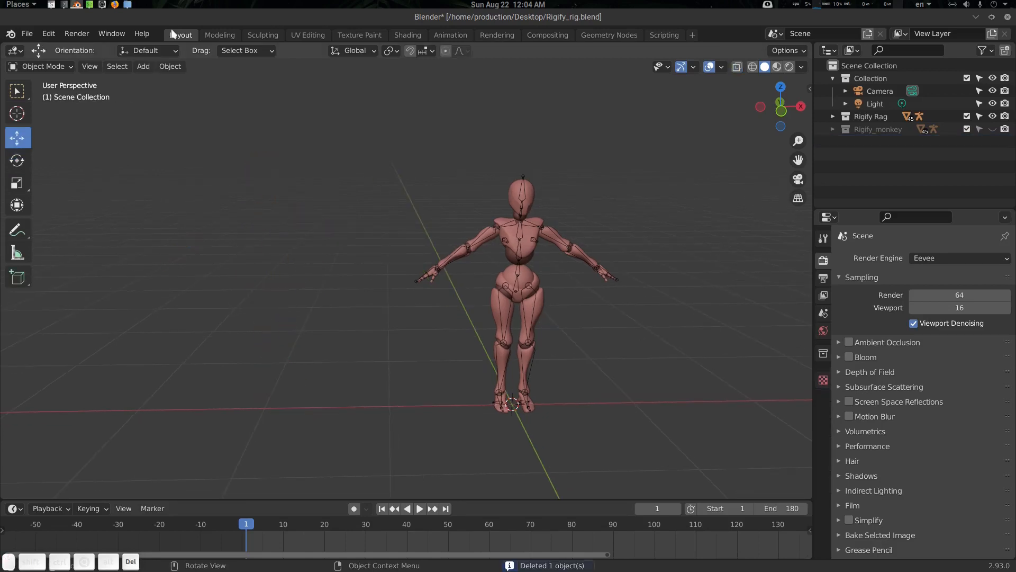
Step: Start an FBX import and open the mixamo folder on the Desktop
left_click(26, 33)
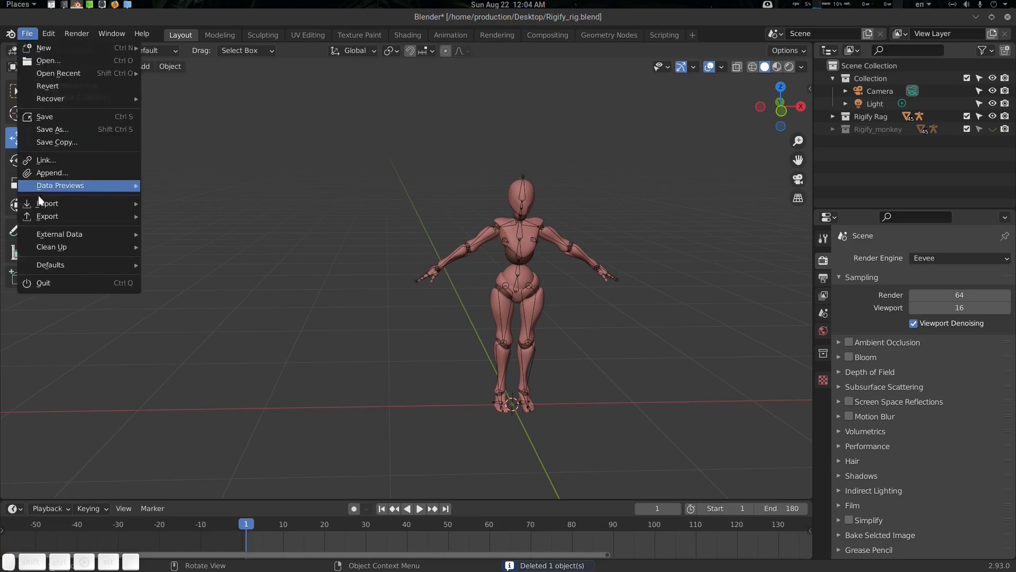
mouse_move(53, 204)
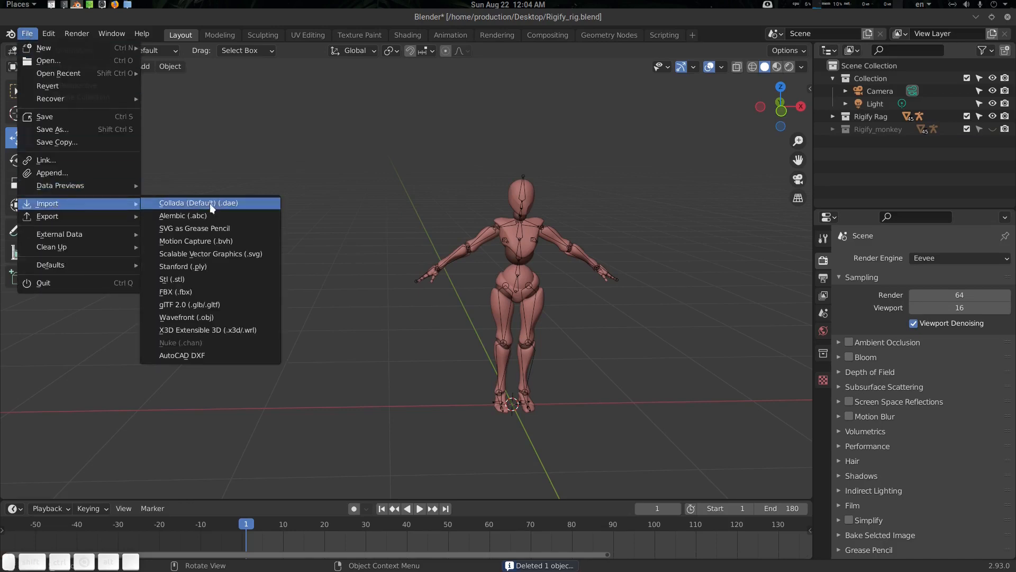
left_click(193, 290)
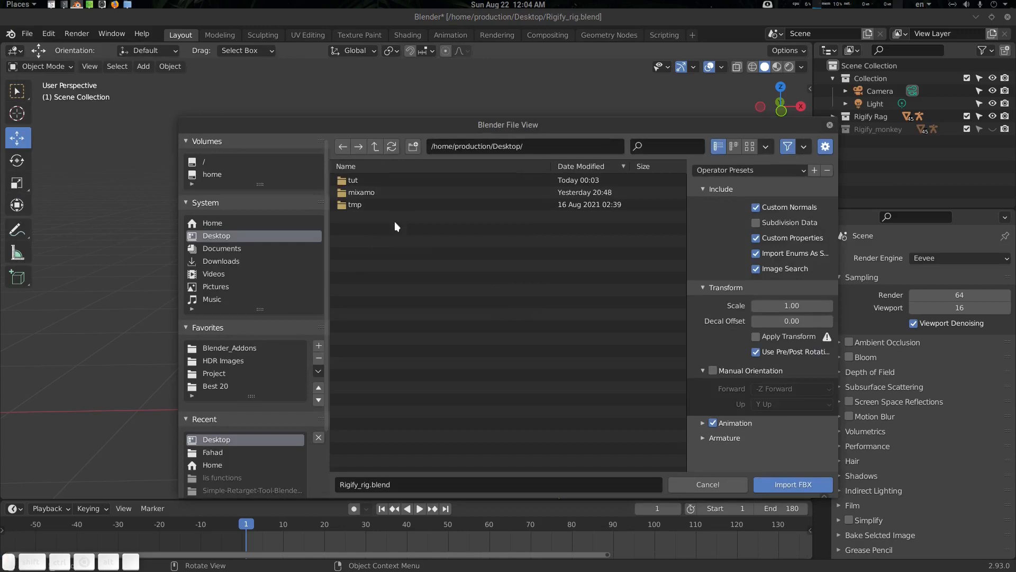
left_click(375, 194)
double_click(399, 192)
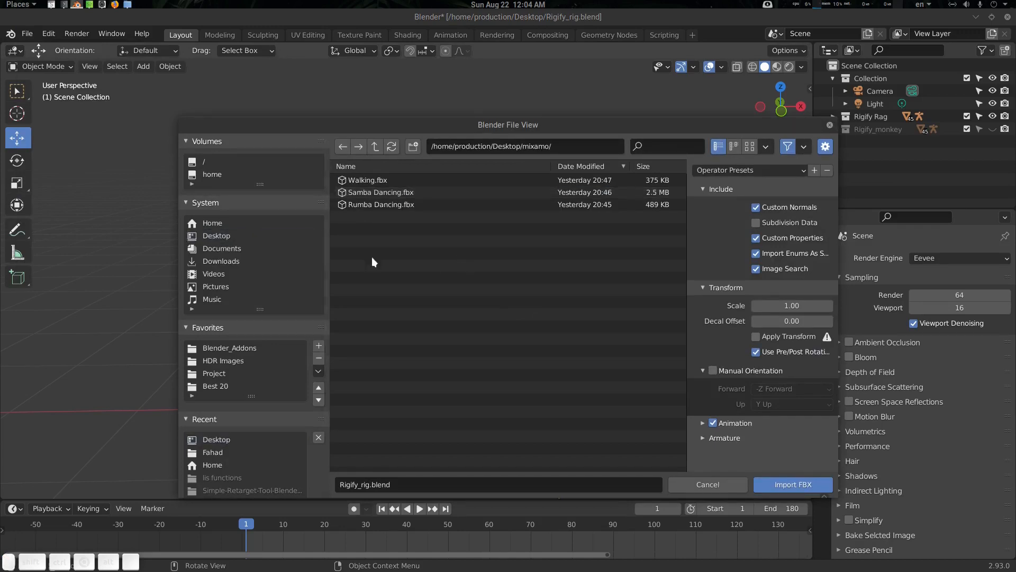
Step: Import Walking.fbx with Use Pre/Post Rotation disabled and Automatic Bone Orientation enabled
left_click(383, 179)
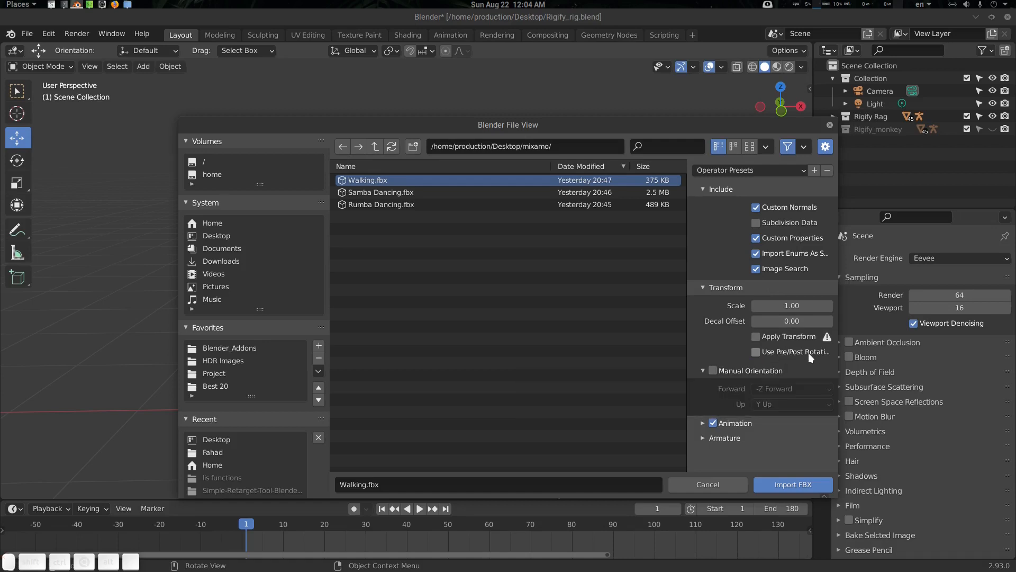
left_click(808, 353)
left_click_drag(688, 345, 623, 349)
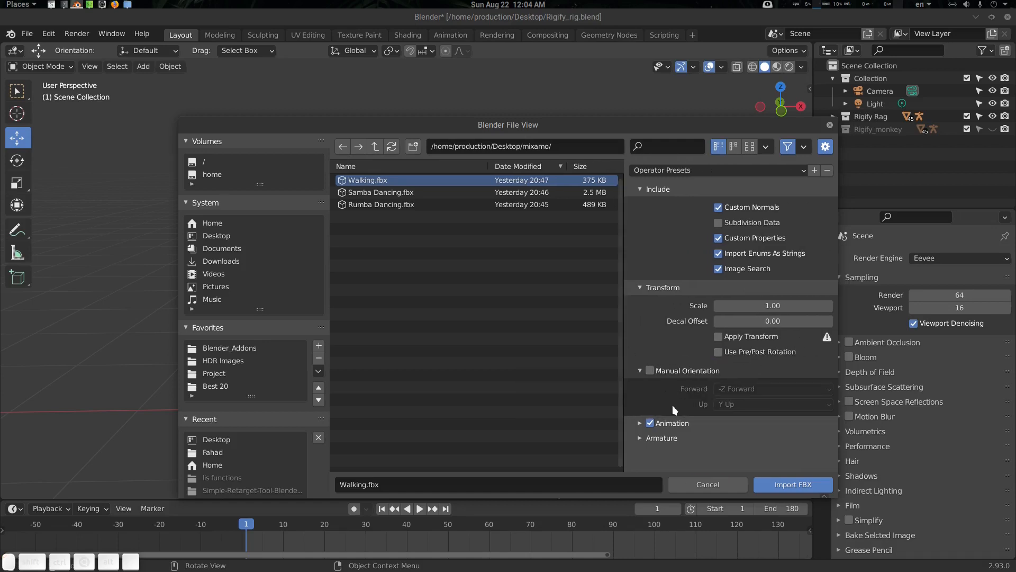
left_click(662, 437)
scroll(729, 401, "down", 3)
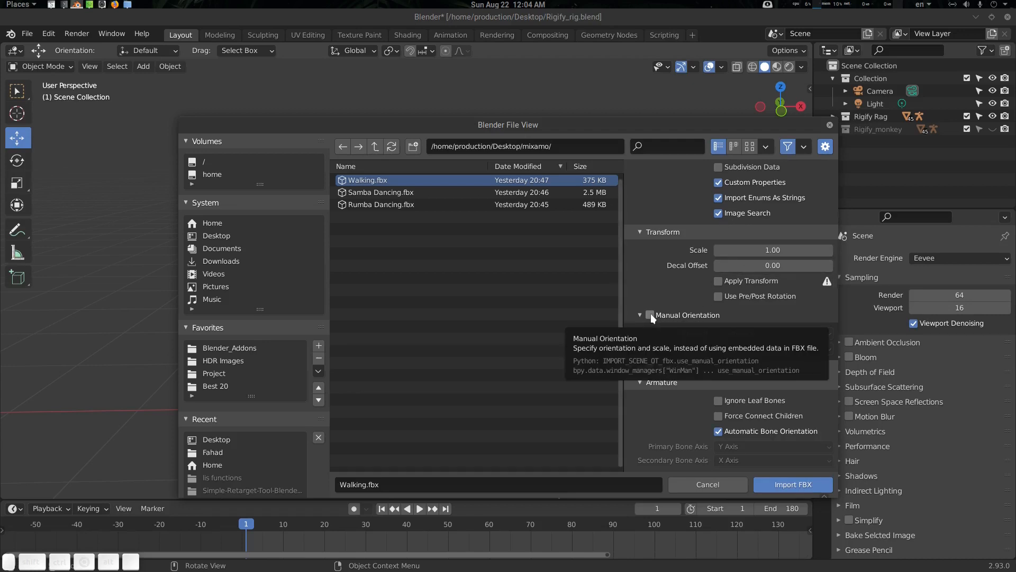
left_click(792, 485)
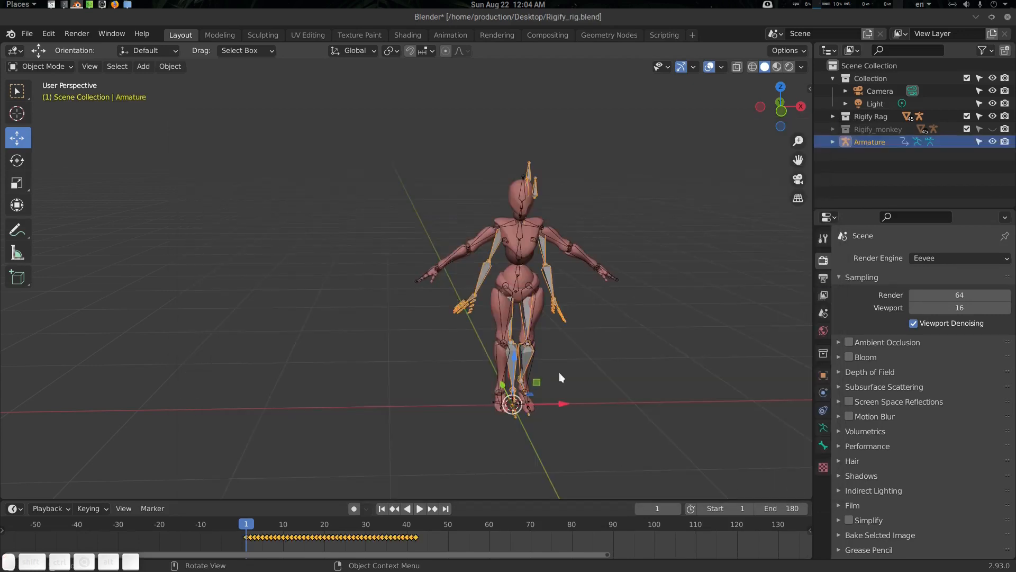
Step: Move the imported Armature along the X axis to about -1.889 m and play back its walking animation
left_click_drag(579, 407, 346, 403)
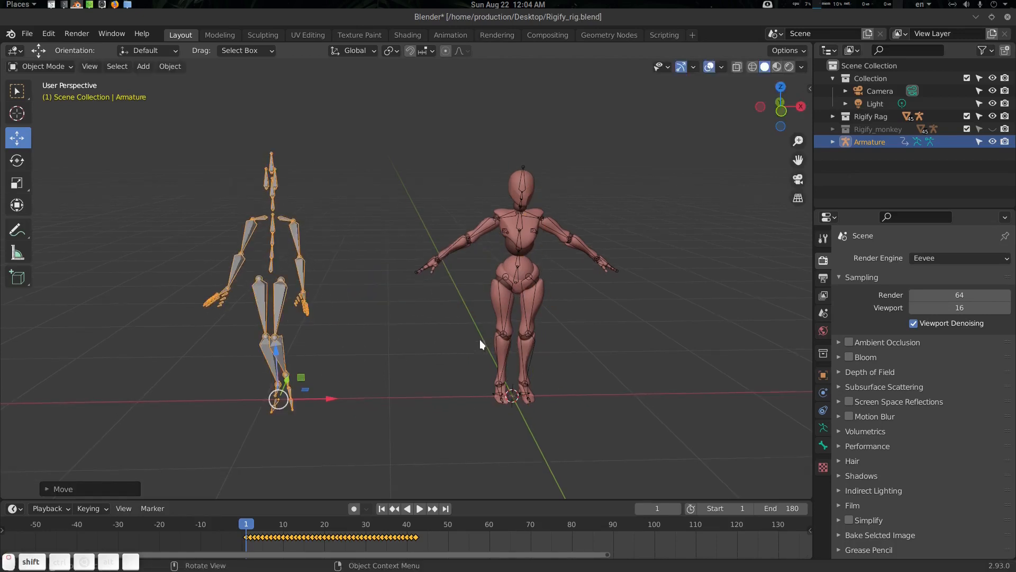
key("space")
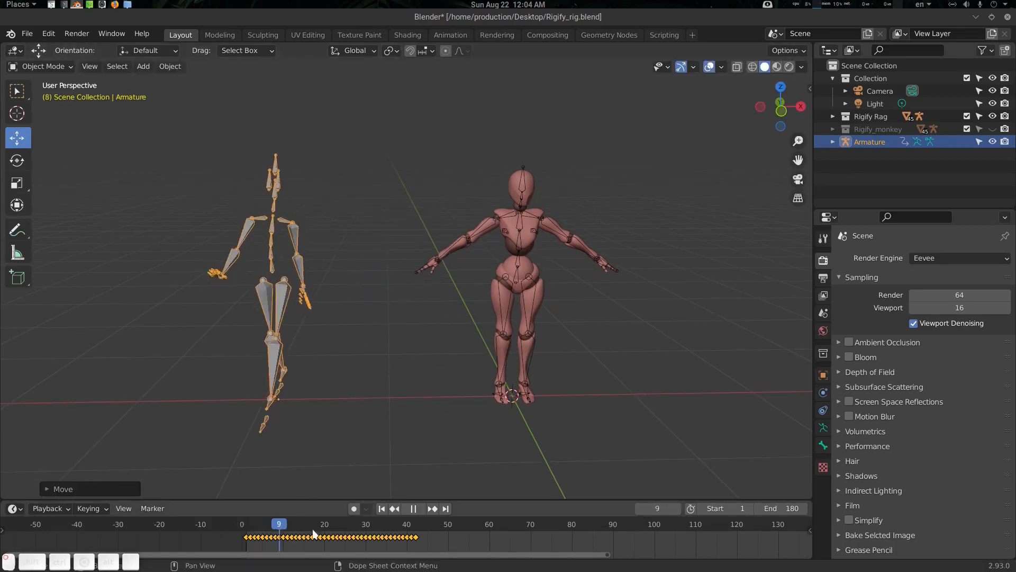
key("space")
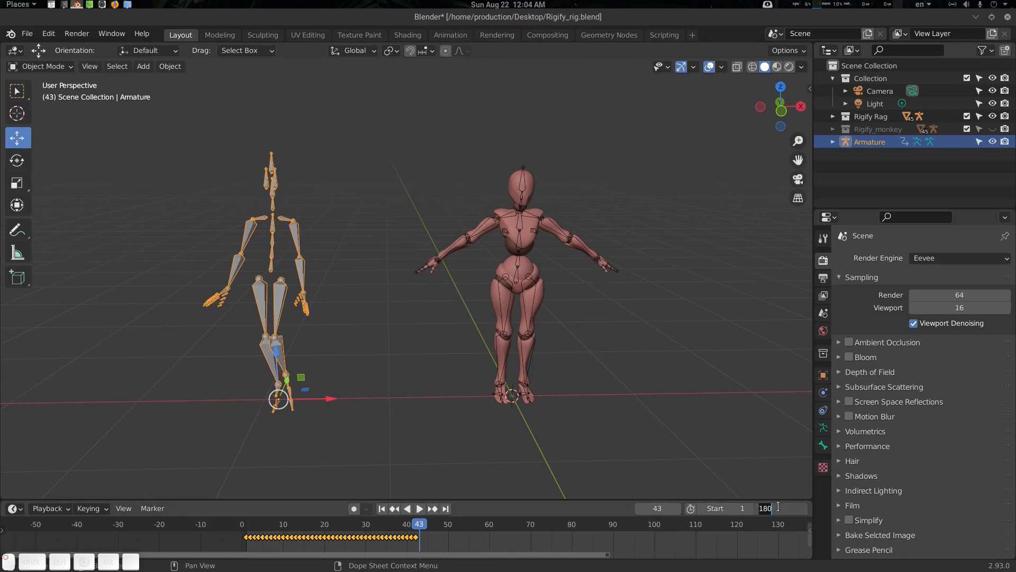
Step: Set the animation's end frame to 42 and move the playhead to frame 19
key("Return")
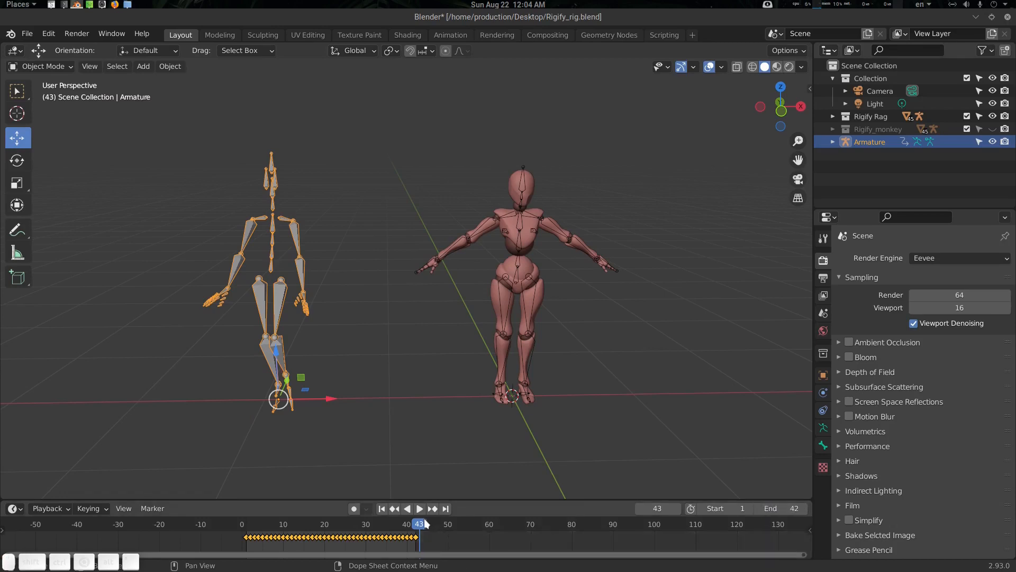
left_click_drag(425, 524, 320, 521)
middle_click_drag(308, 302, 320, 303)
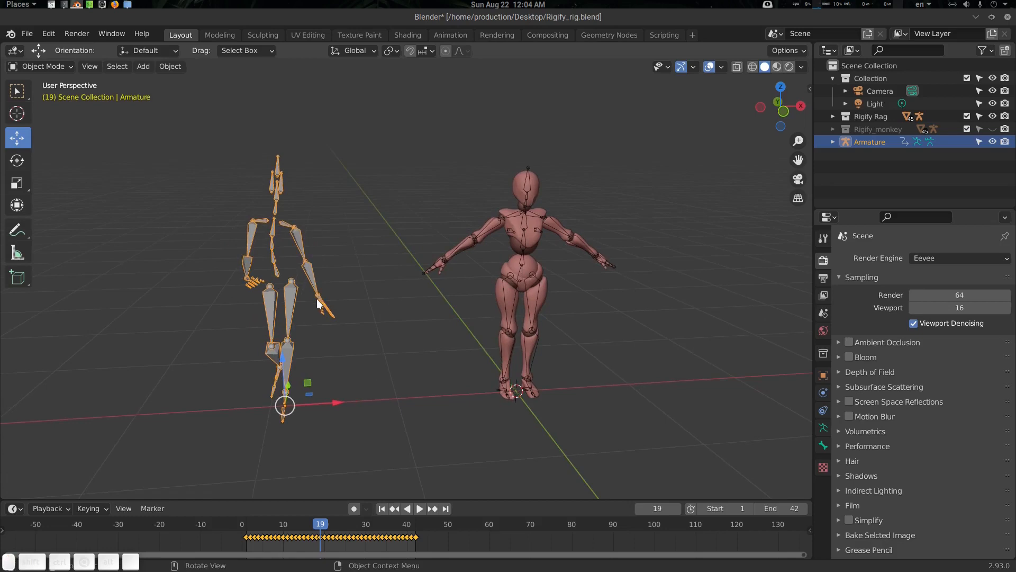
Step: Show the Armature's transform properties and examine its rotation and orientation next to the Rigify character
key("n")
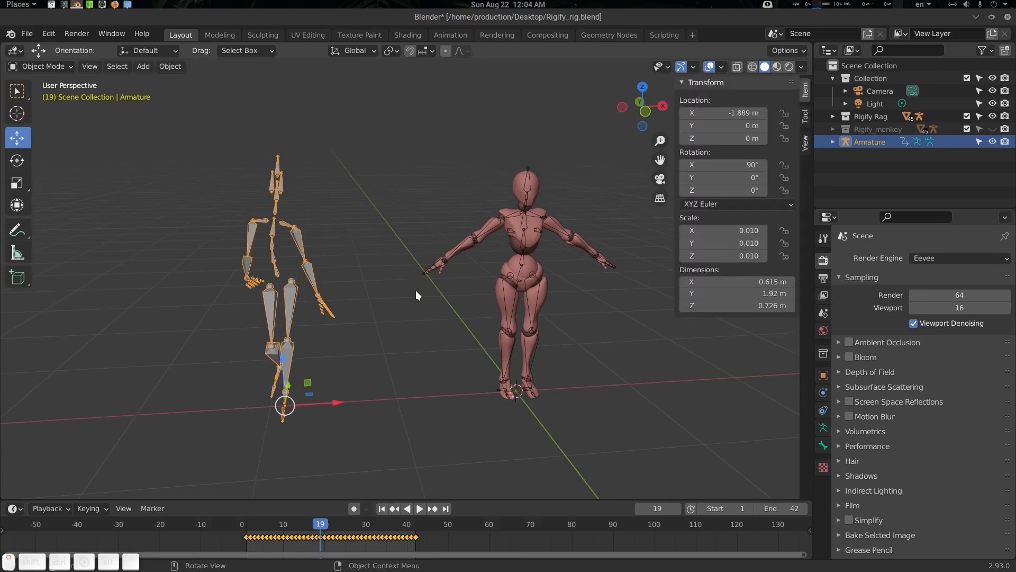
middle_click_drag(417, 293, 481, 295)
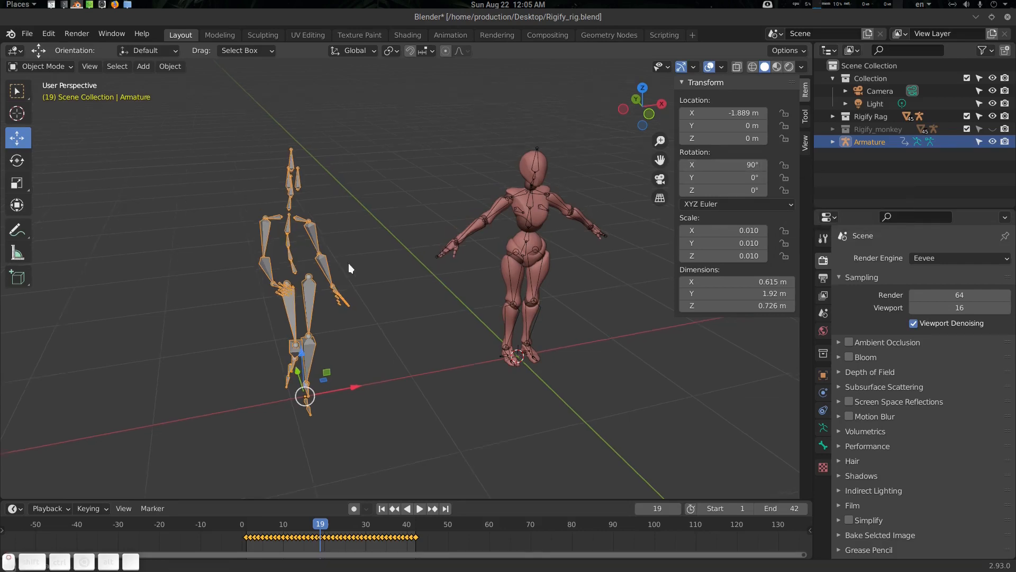
middle_click_drag(349, 268, 532, 224)
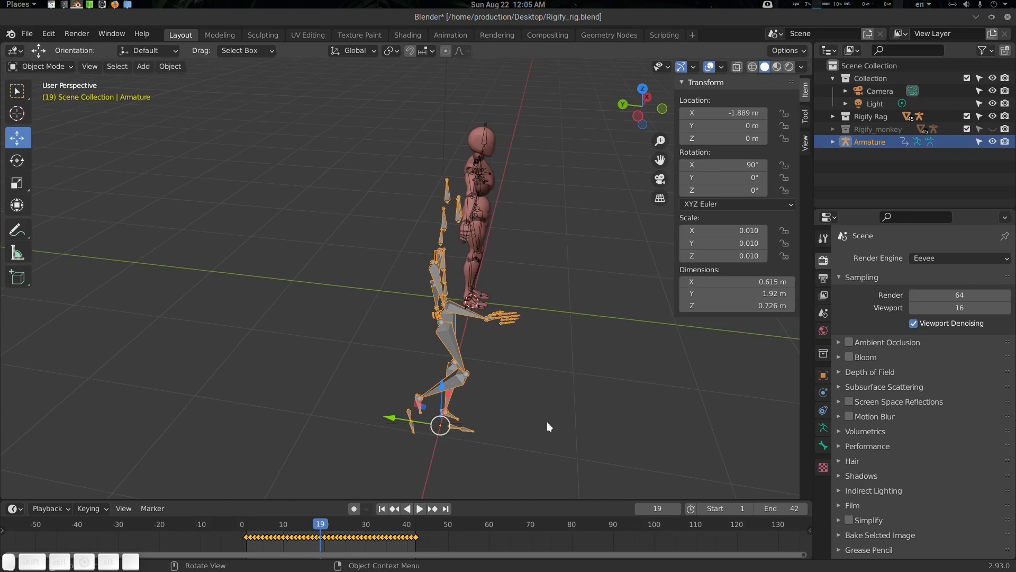
middle_click_drag(485, 292, 530, 339)
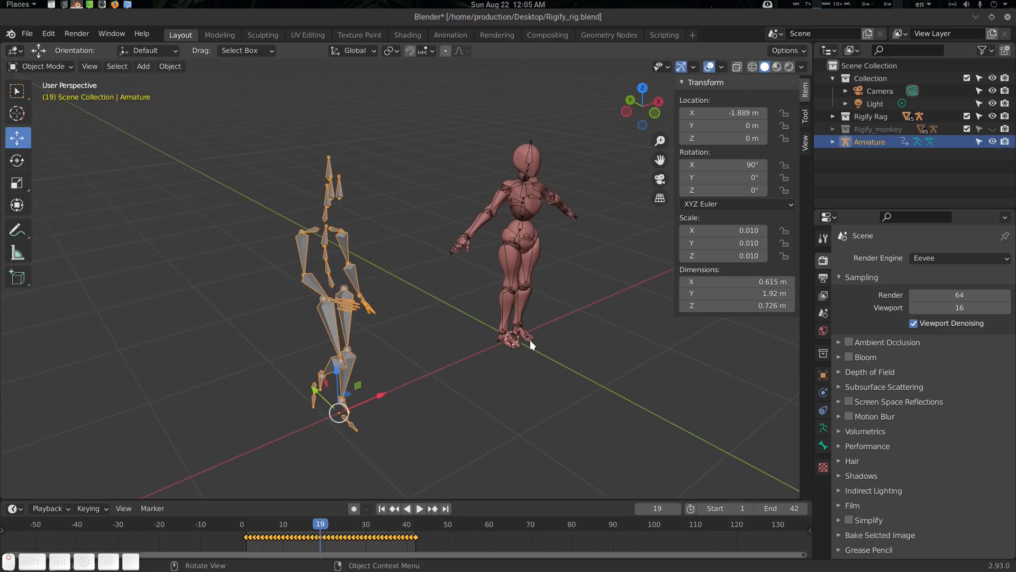
Step: Set the Armature's X rotation to 0°
left_click(740, 164)
type("0")
key("Return")
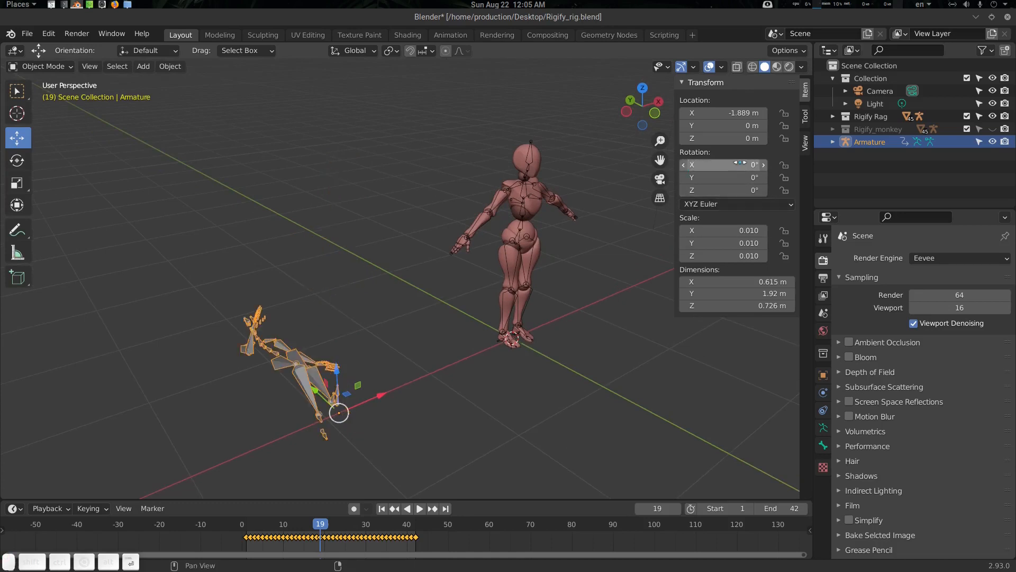
Step: Rotate the Armature 90° about the global X axis so it stands upright
middle_click_drag(557, 273, 380, 344)
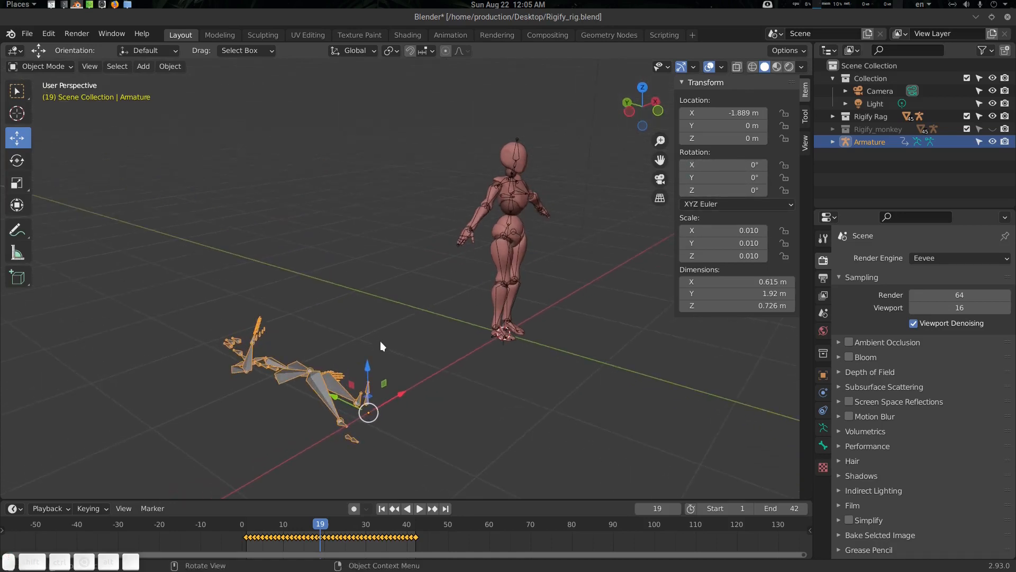
key("shift+space")
key("r")
left_click_drag(377, 376, 385, 384)
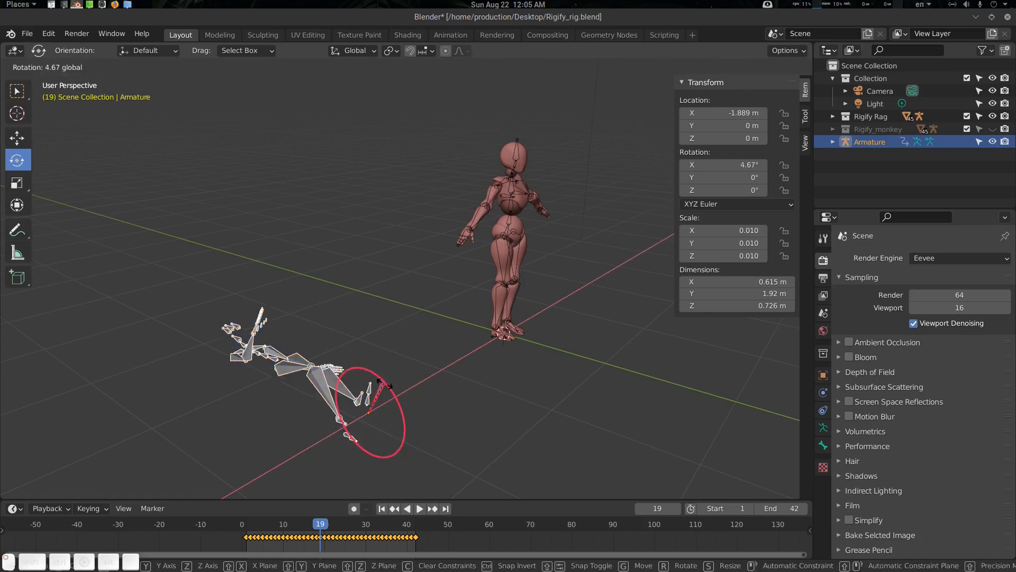
type("90")
key("Return")
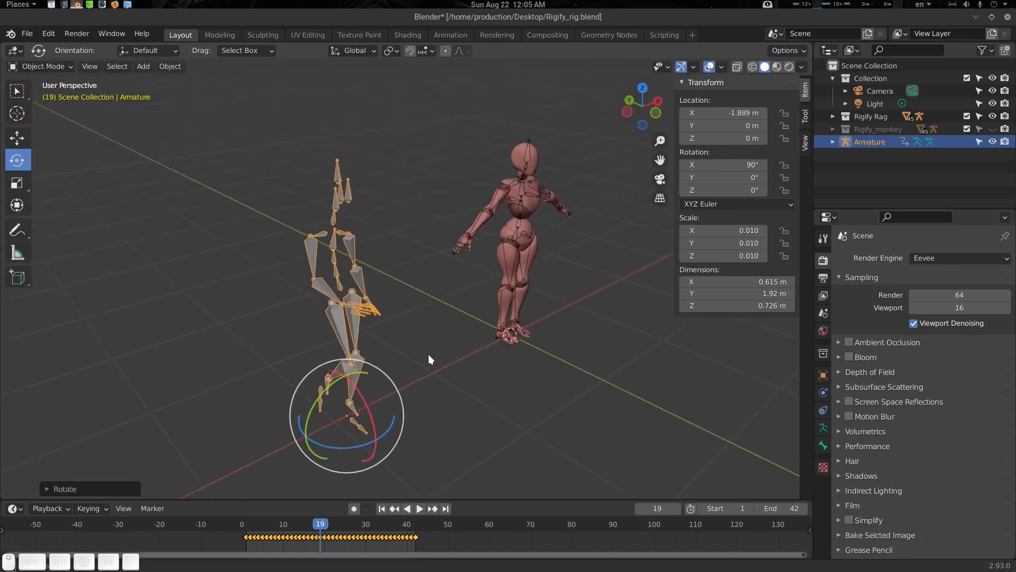
Step: Apply the object rotation of the imported Armature
middle_click_drag(428, 354, 370, 315)
left_click(326, 301)
left_click(322, 298)
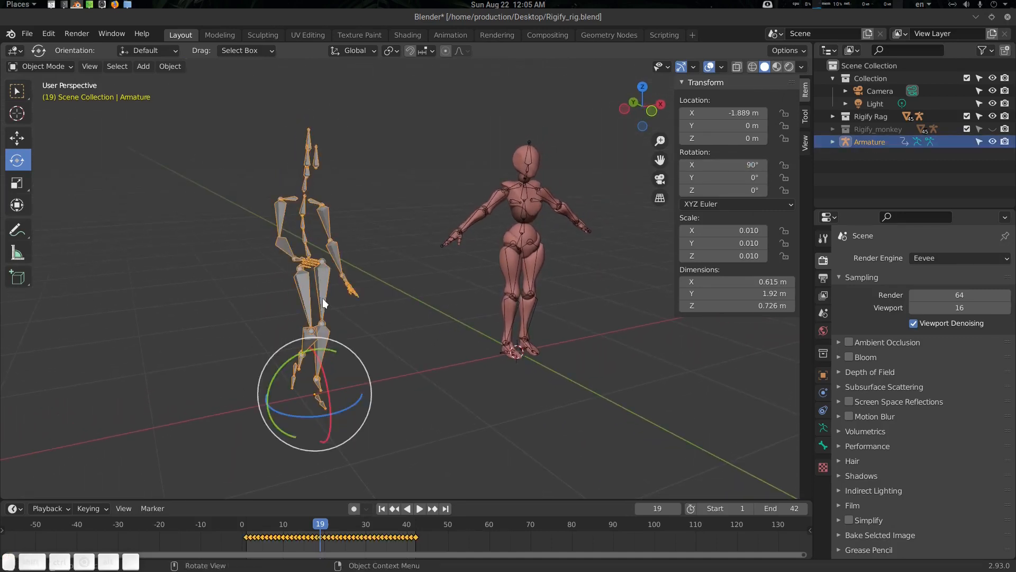
key("ctrl+a")
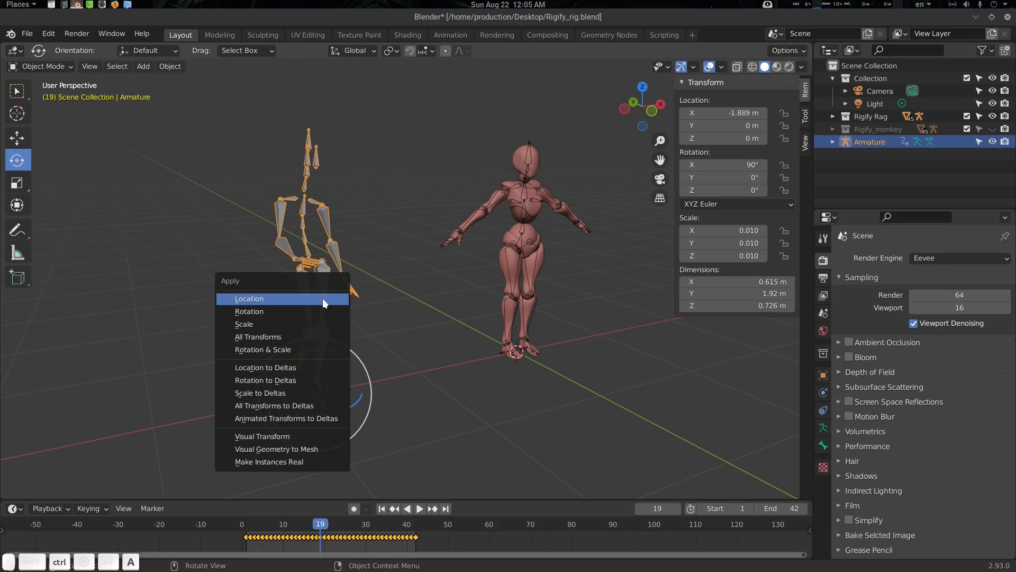
left_click(297, 312)
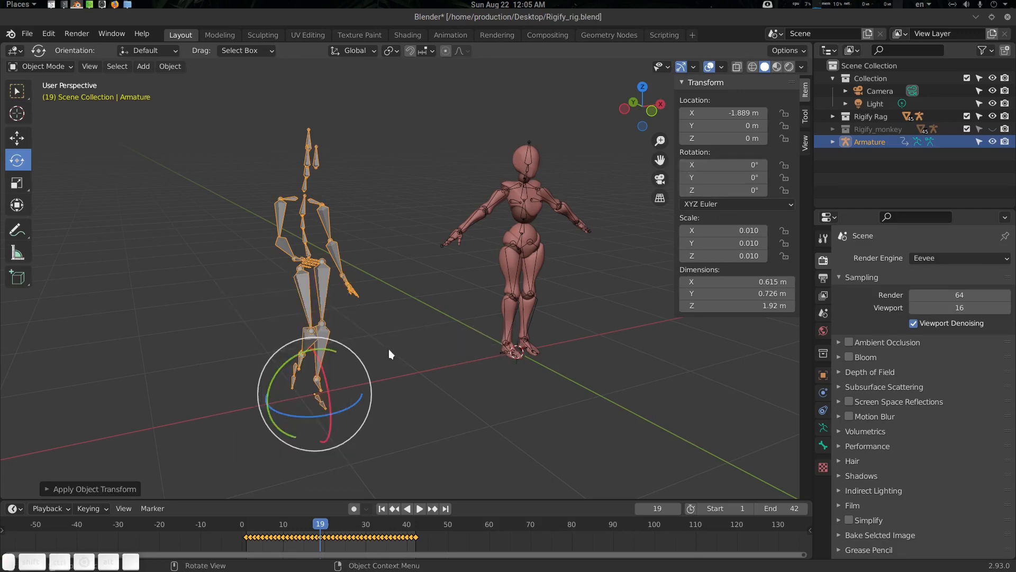
Step: Apply the imported Armature's scale to its delta transforms
middle_click_drag(389, 348, 567, 291)
middle_click_drag(311, 338, 325, 308)
key("ctrl+a")
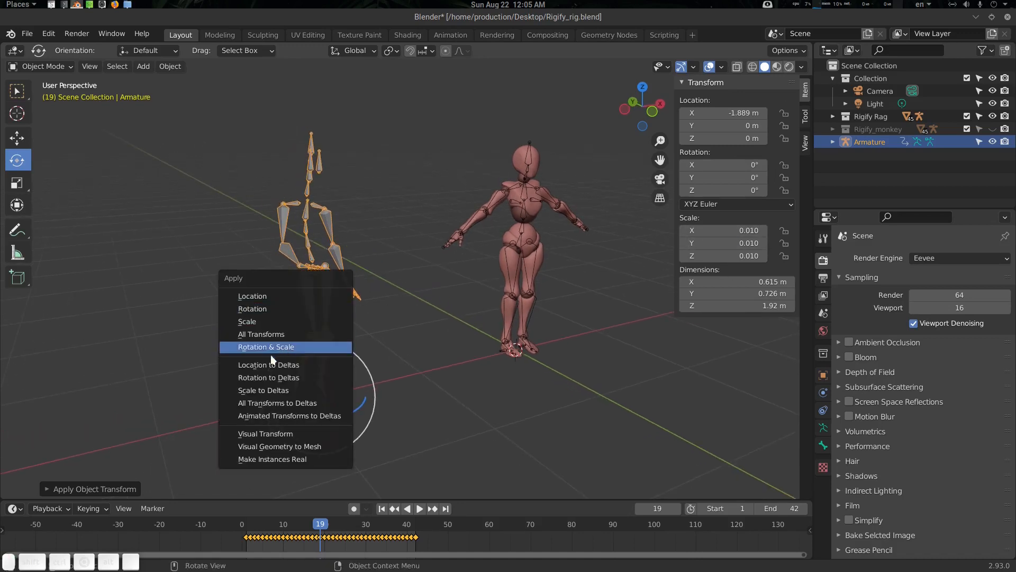
left_click(298, 391)
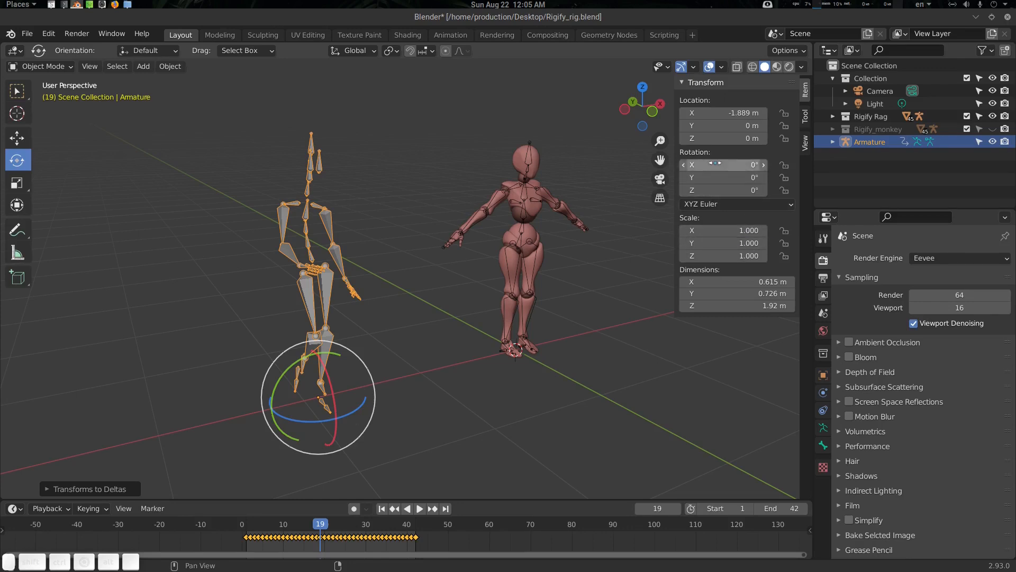
Step: Select the imported Armature and switch it to Pose Mode
middle_click_drag(552, 313, 493, 313, "shift")
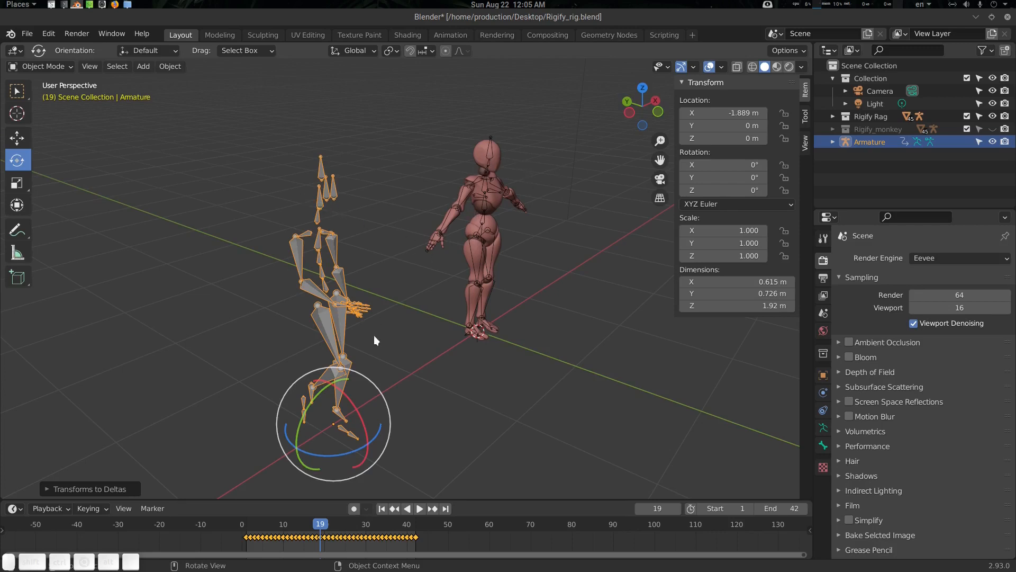
middle_click_drag(446, 335, 522, 233)
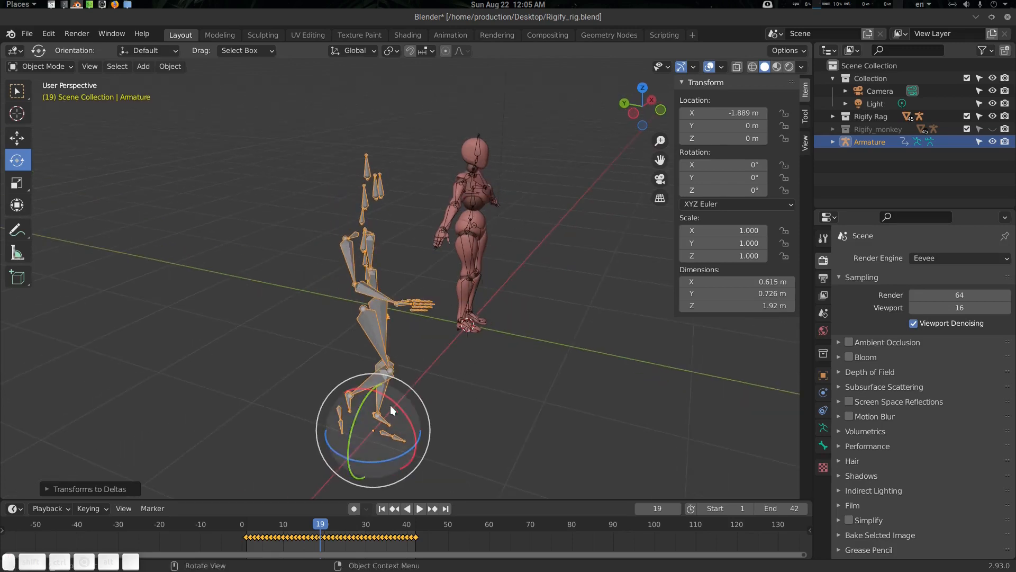
middle_click_drag(458, 340, 381, 337)
key("alt+a")
left_click(281, 338)
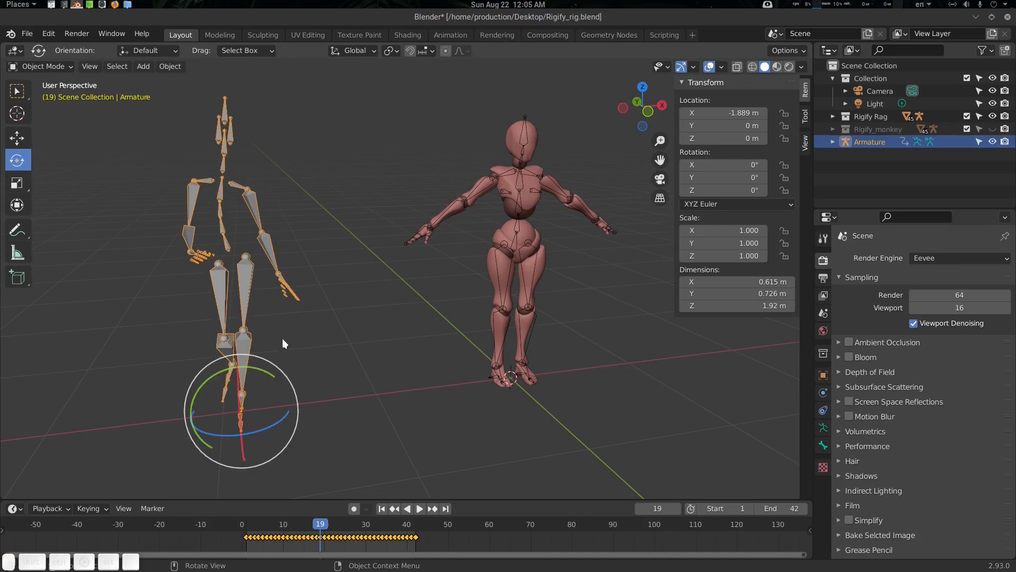
middle_click_drag(282, 338, 276, 279)
key("ctrl+Tab")
left_click(289, 332)
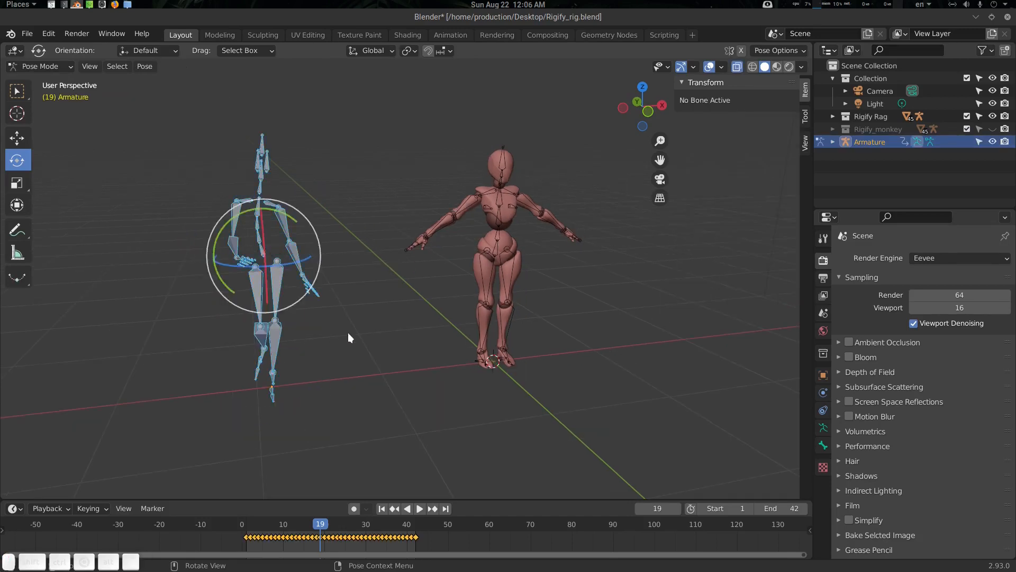
Step: Clear the rotation and location of all the Armature's pose bones and deselect them
key("n")
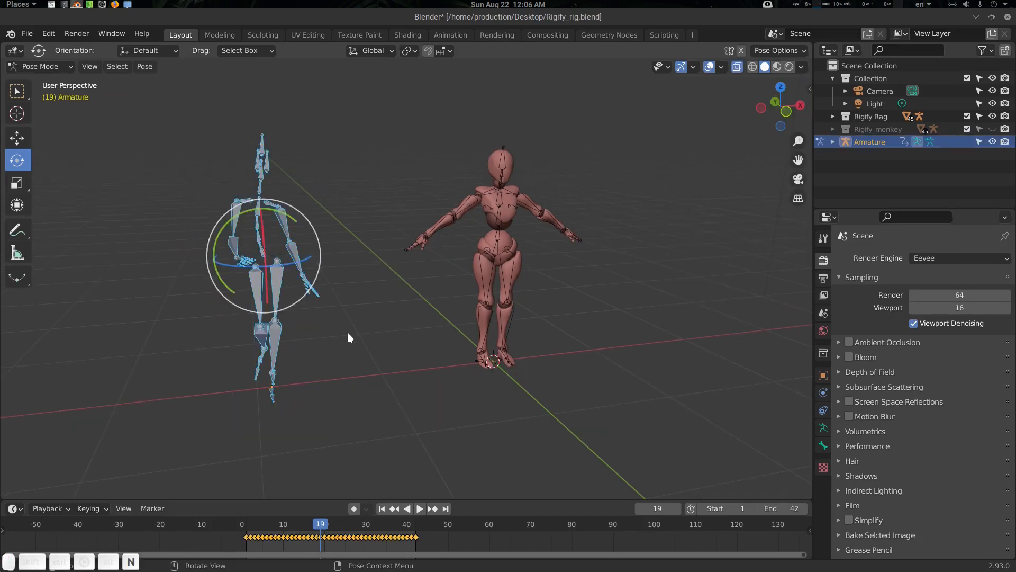
key("n")
middle_click_drag(339, 317, 260, 195)
key("alt+r")
key("alt+g")
key("alt+a")
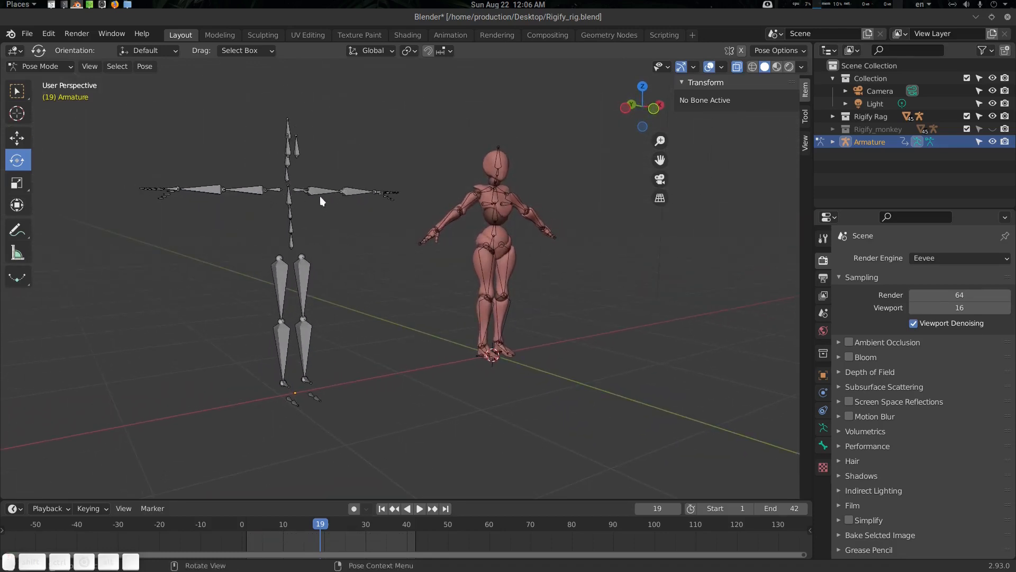
middle_click_drag(336, 229, 354, 213)
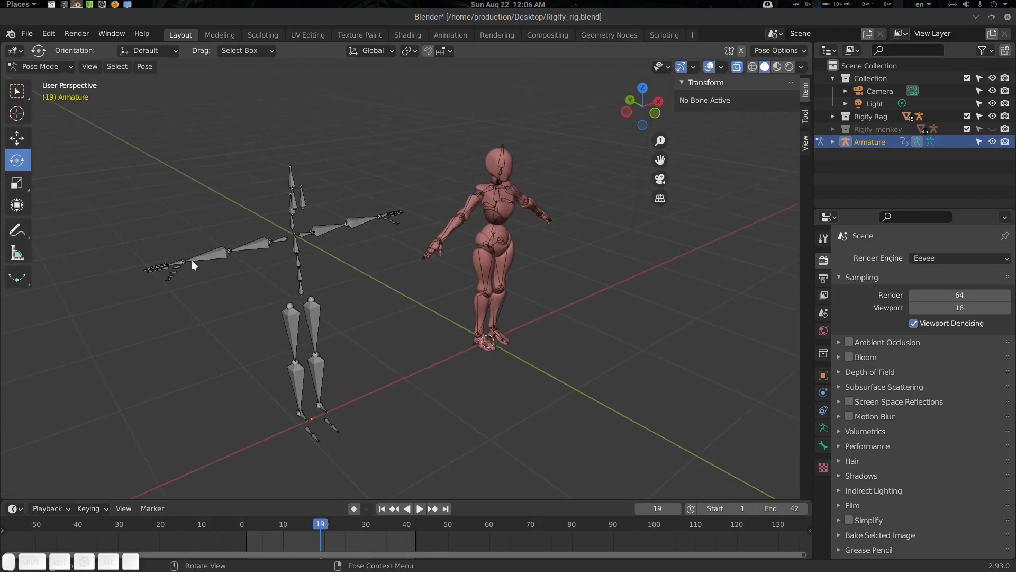
Step: Return the Armature to Object Mode, then put the Rigify_metarig in Pose Mode and clear its bones' location
middle_click_drag(269, 276, 483, 305)
key("ctrl+Tab")
left_click(234, 275)
key("alt+a")
left_click(491, 249)
key("ctrl+Tab")
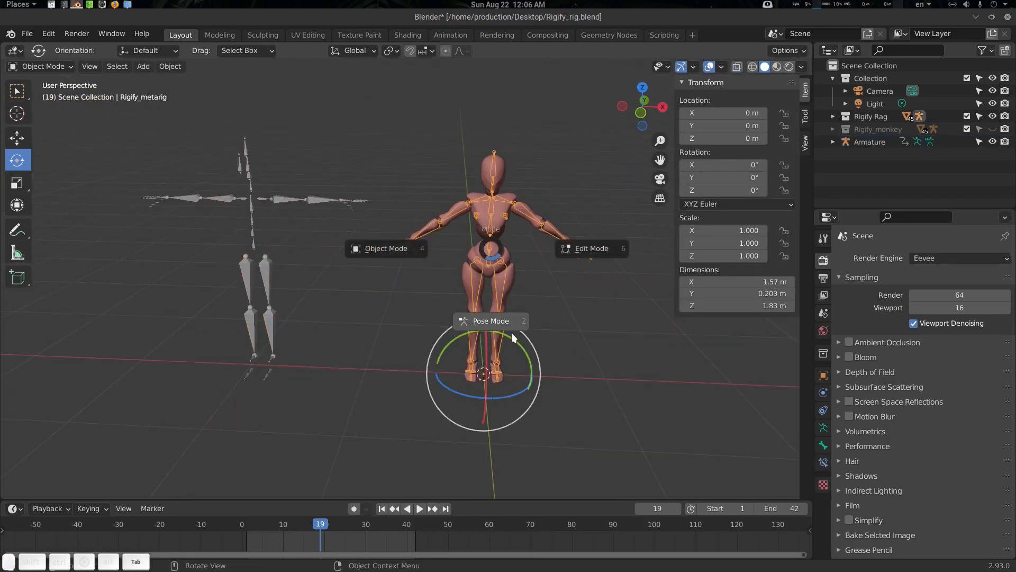
left_click(511, 333)
middle_click_drag(441, 335, 580, 256)
key("alt+g")
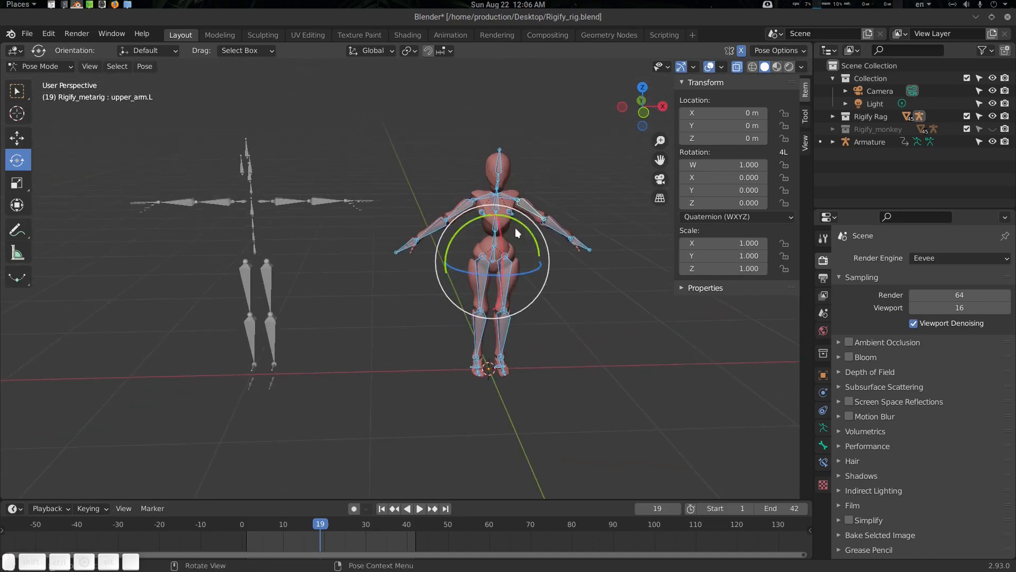
Step: Rotate the metarig's upper_arm.L bone by -35° about the global Y axis to make the arm horizontal
middle_click(510, 312, "alt")
scroll(507, 310, "up", 6)
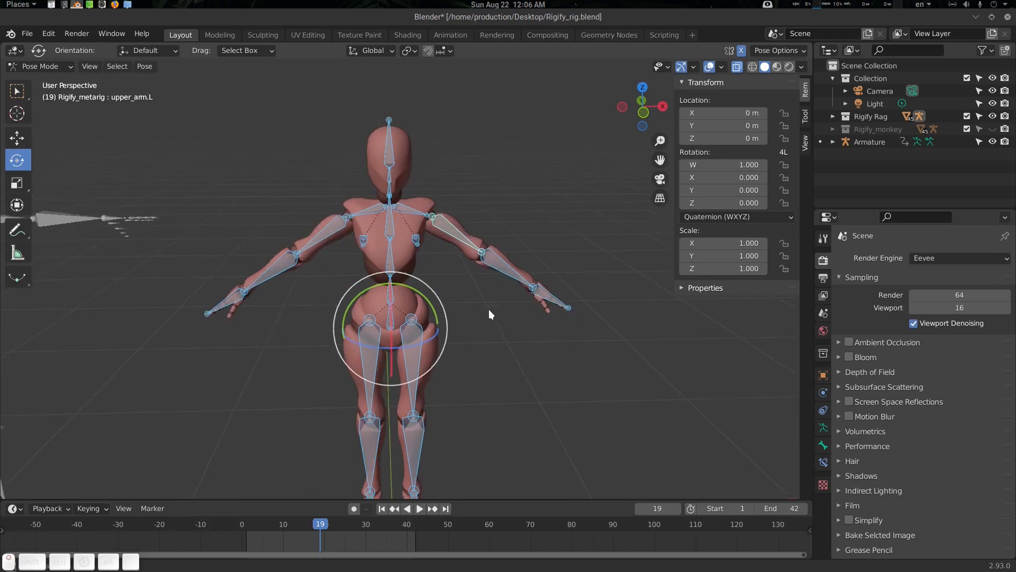
left_click(449, 214)
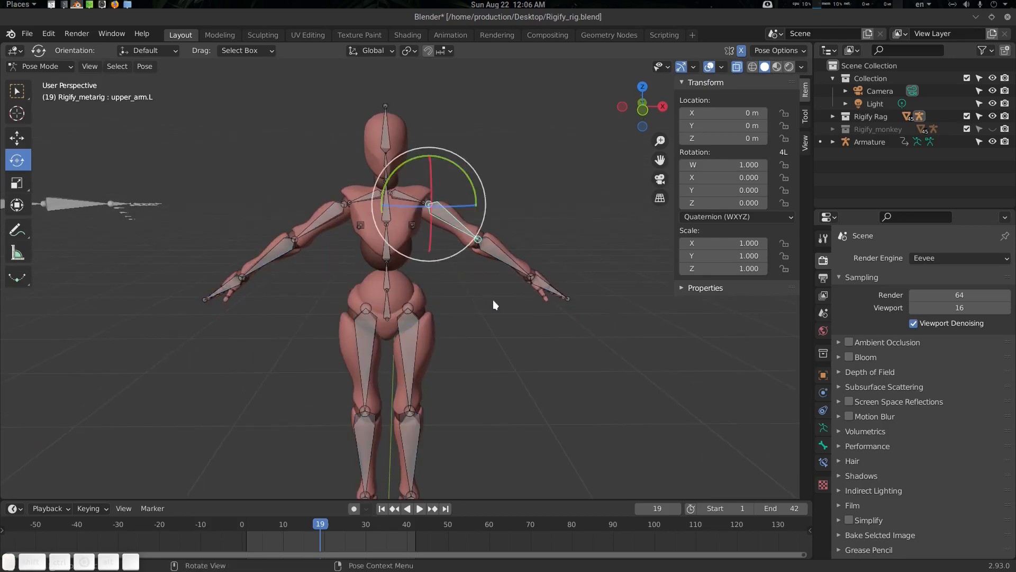
middle_click_drag(493, 300, 488, 290)
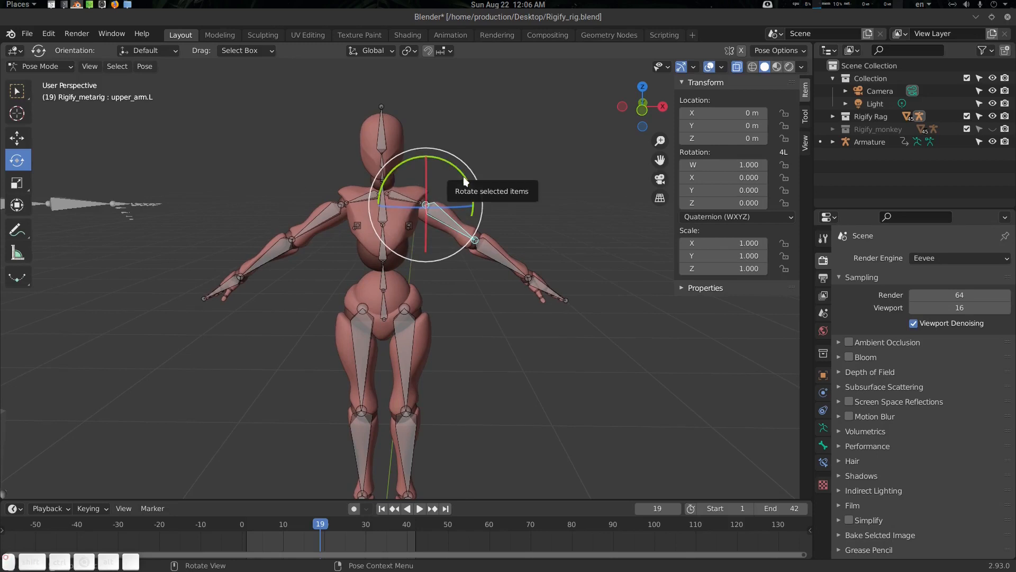
left_click_drag(468, 182, 448, 136)
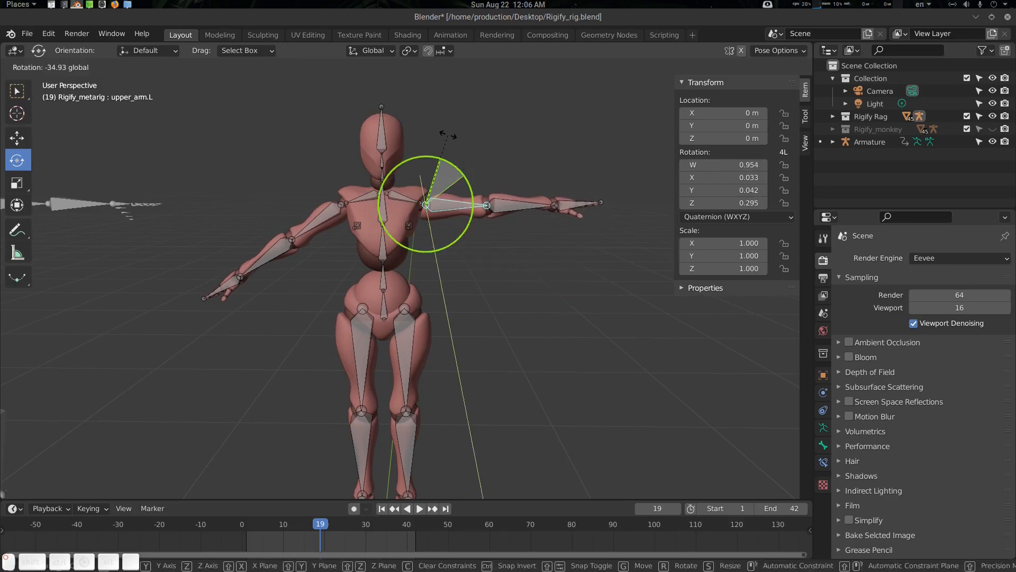
type("-35")
key("Return")
Step: Rotate the metarig's upper_arm.R bone by 35° about the global Y axis to match the other arm
left_click(331, 212)
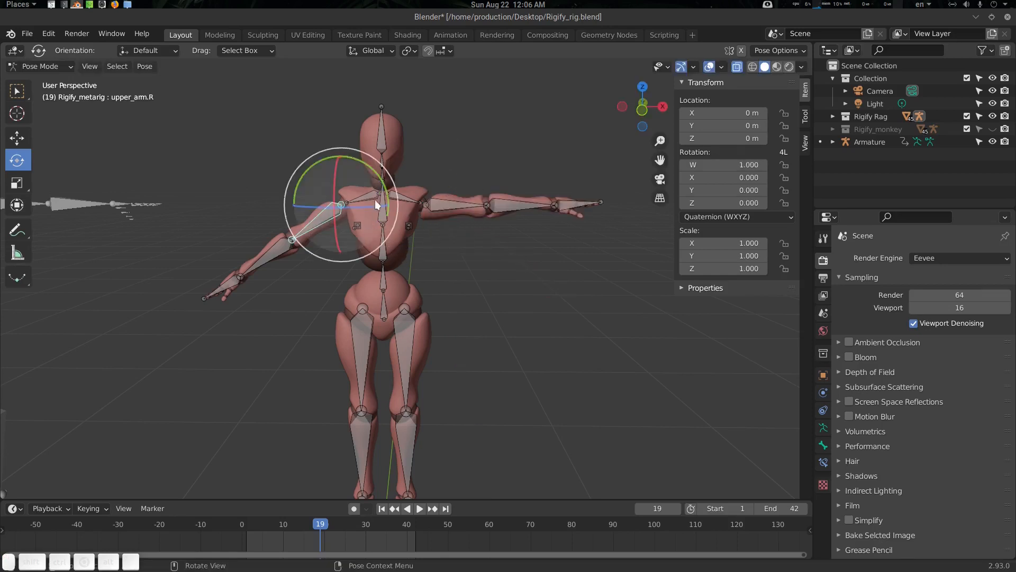
left_click_drag(375, 177, 383, 184)
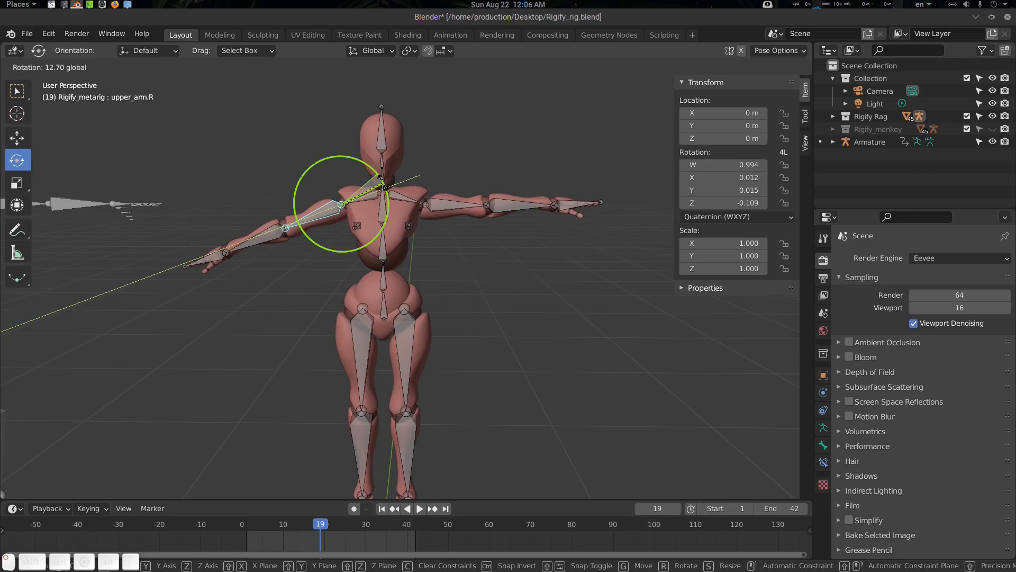
type("35")
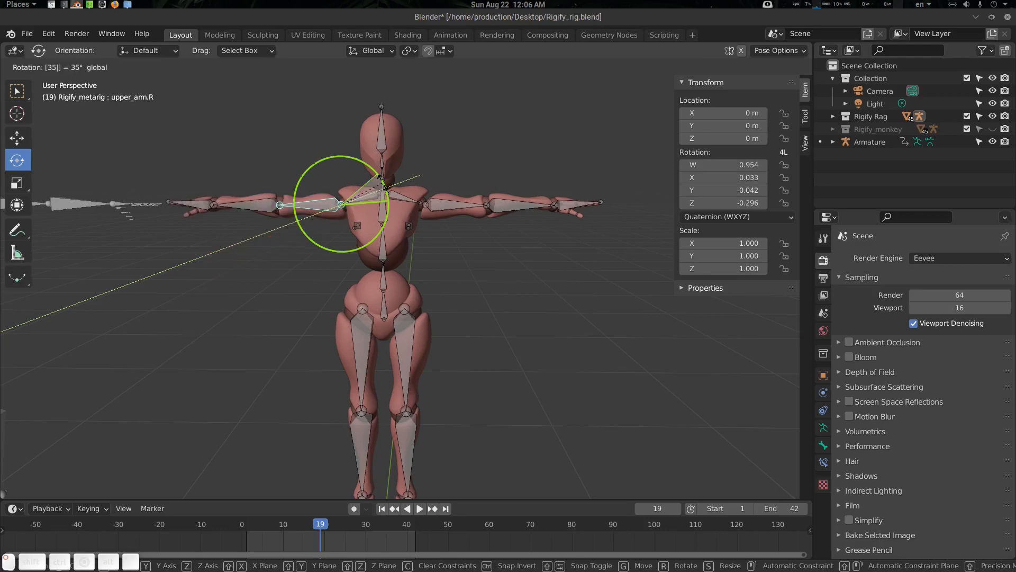
key("Return")
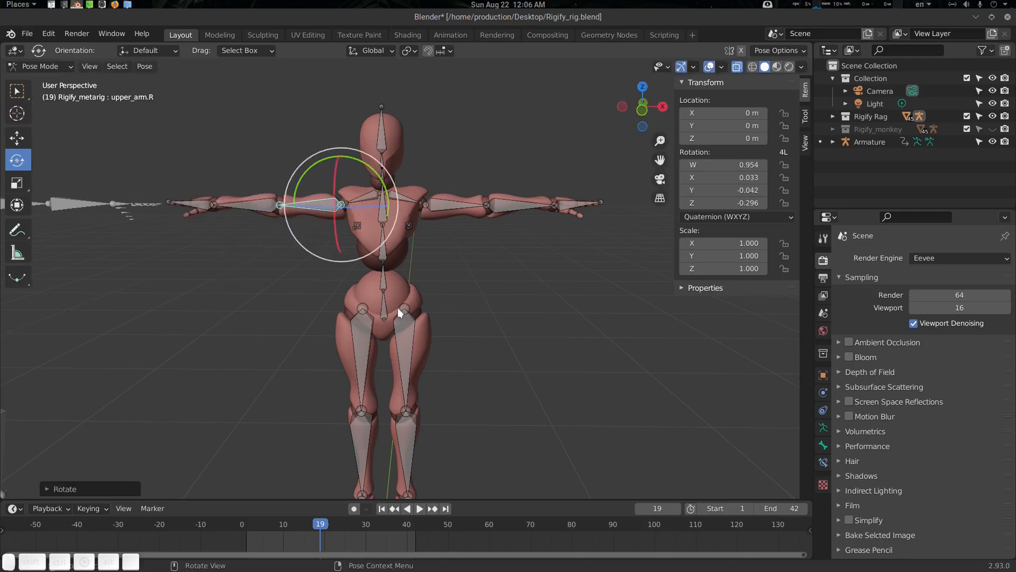
Step: Set the metarig's T-pose as its rest pose together with the attached objects using Simple Retarget
middle_click_drag(398, 307, 420, 202)
middle_click(430, 265, "alt")
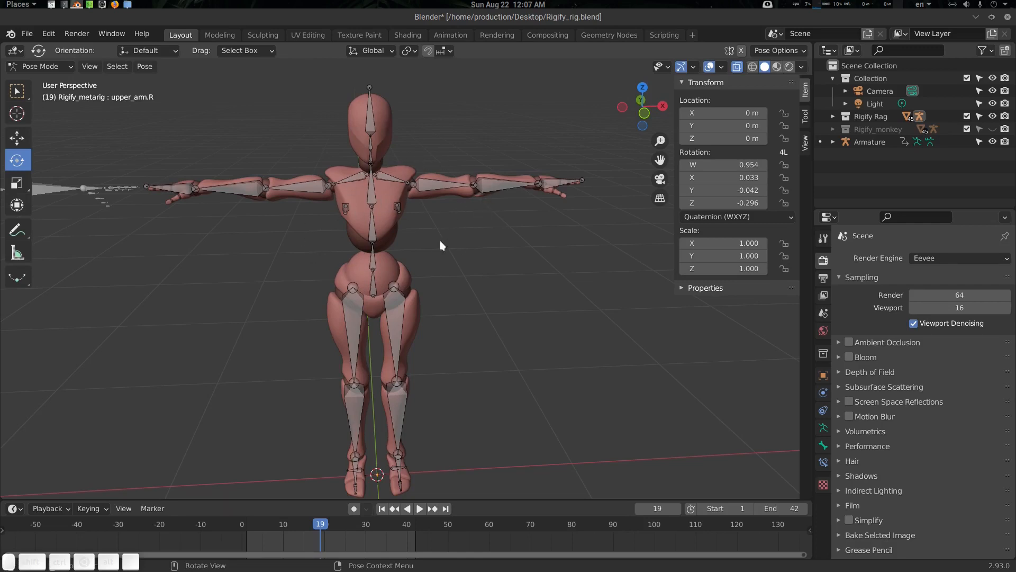
middle_click_drag(338, 237, 367, 247)
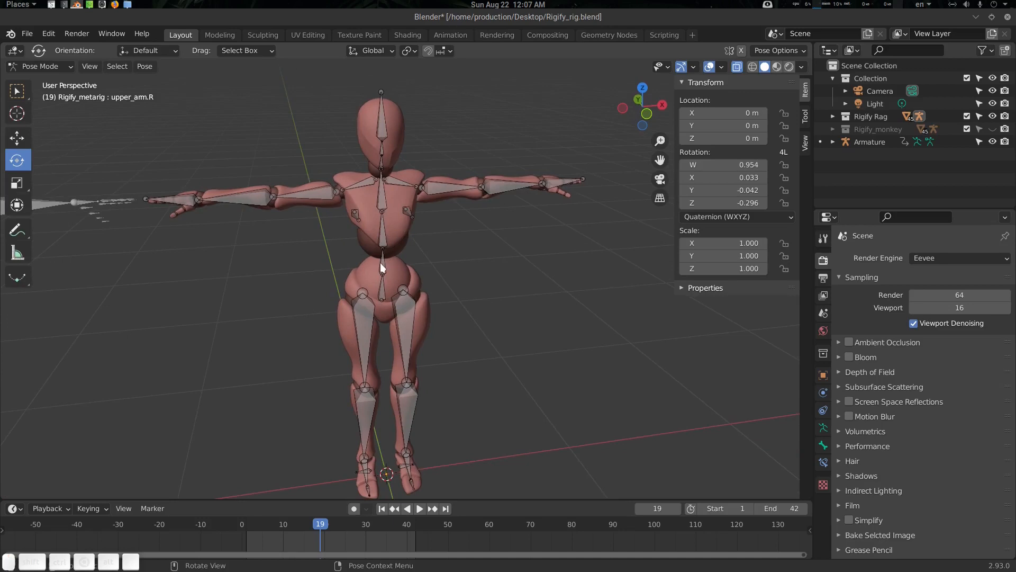
left_click(440, 190)
middle_click_drag(481, 279, 263, 151)
left_click(149, 68)
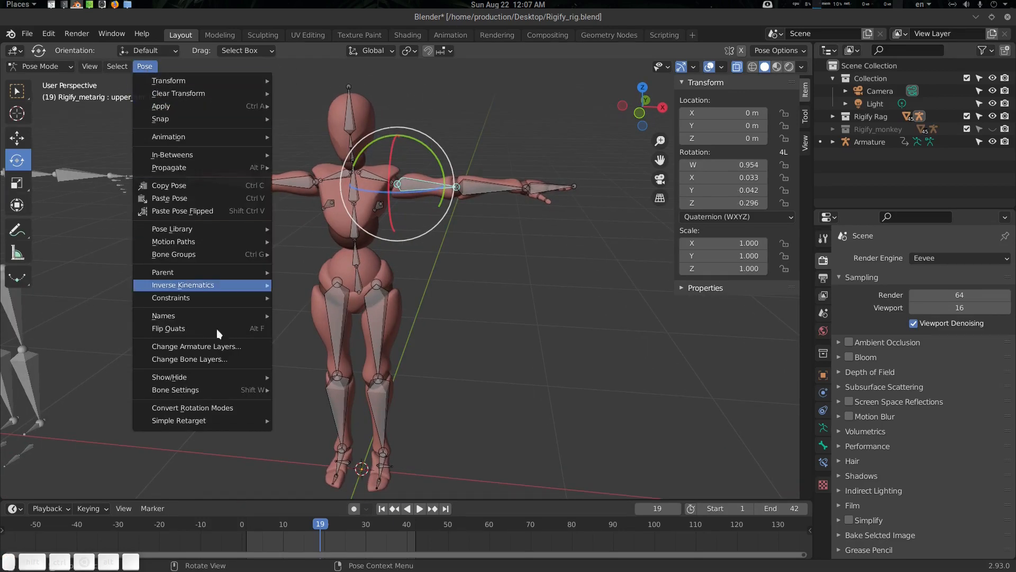
mouse_move(215, 423)
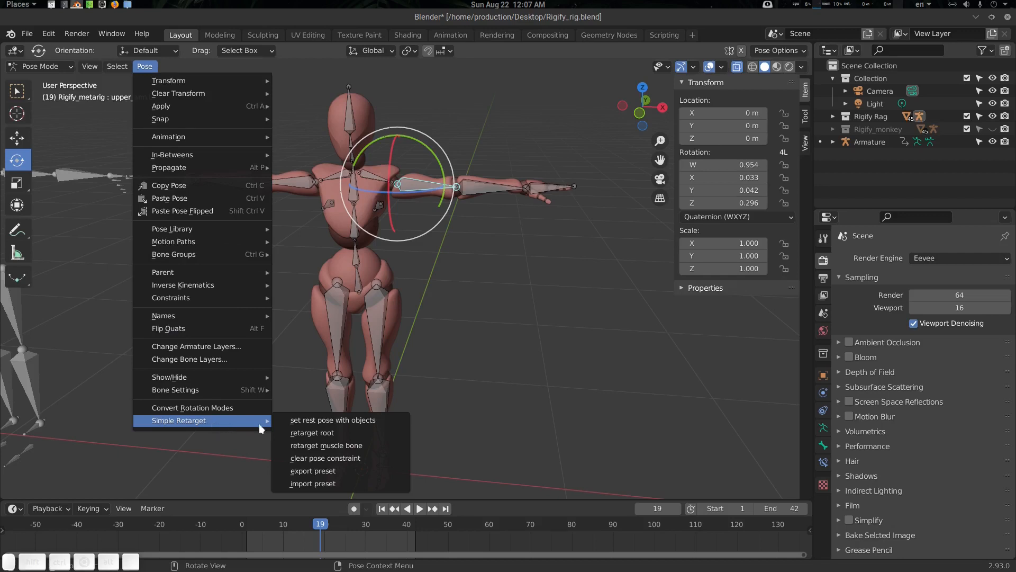
left_click(361, 423)
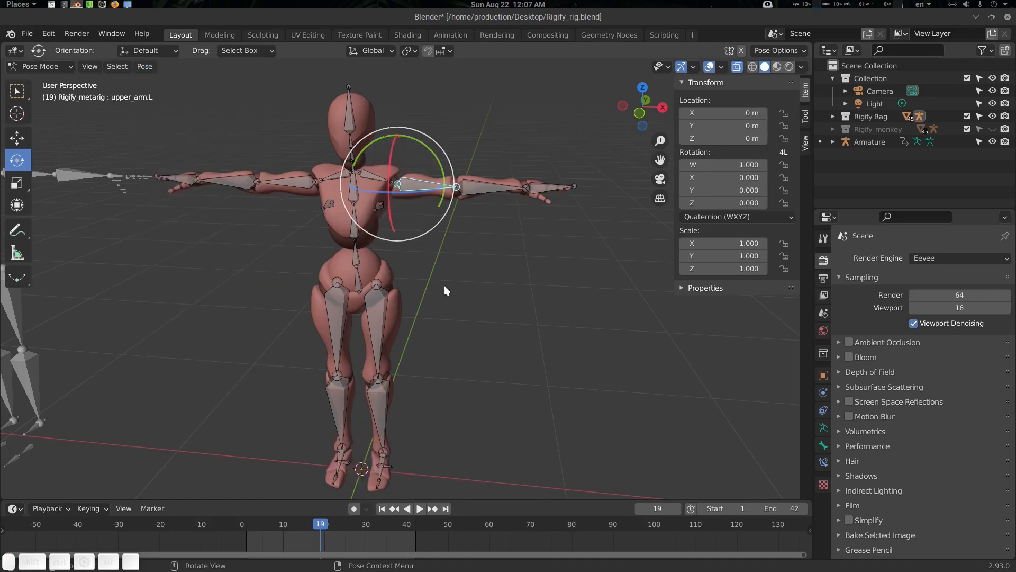
Step: Examine the new rest pose and the upper_arm.L rotation values, and return the metarig to Object Mode
middle_click_drag(443, 284, 482, 285)
scroll(474, 284, "down", 1)
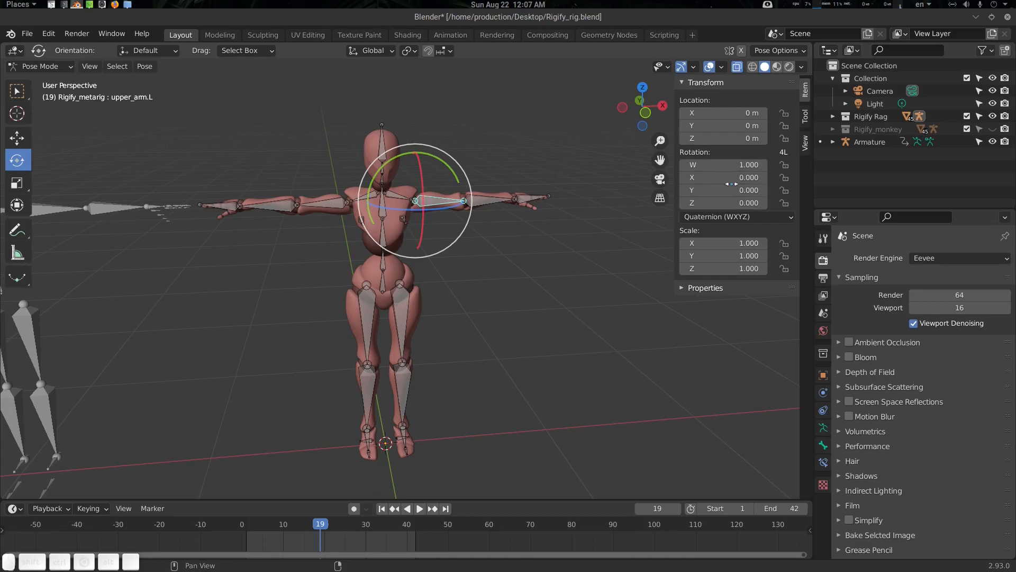
middle_click_drag(521, 239, 505, 255)
key("alt+a")
left_click(430, 208)
middle_click_drag(476, 294, 485, 308)
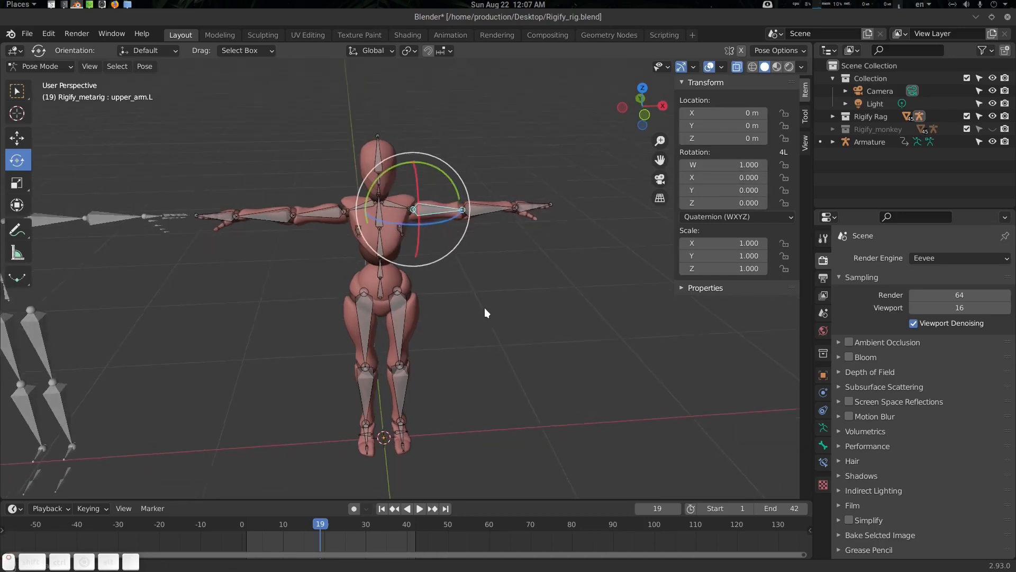
key("ctrl+Tab")
left_click(390, 286)
scroll(425, 311, "up", 3)
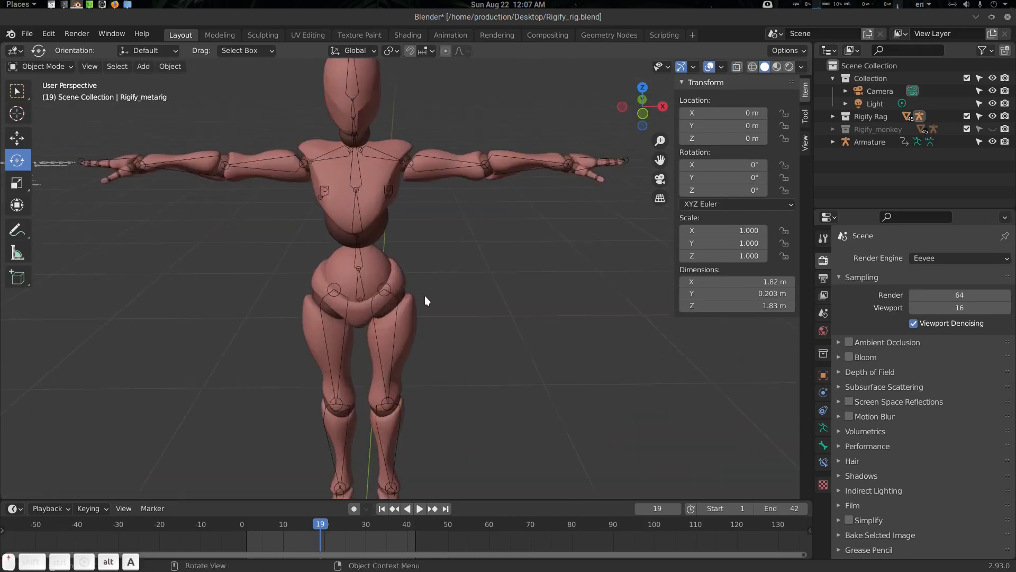
Step: Try a trackball rotation of the ragdoll's abdomen sphere and undo it
left_click(386, 230)
middle_click_drag(404, 290, 414, 379)
key("r")
key("r")
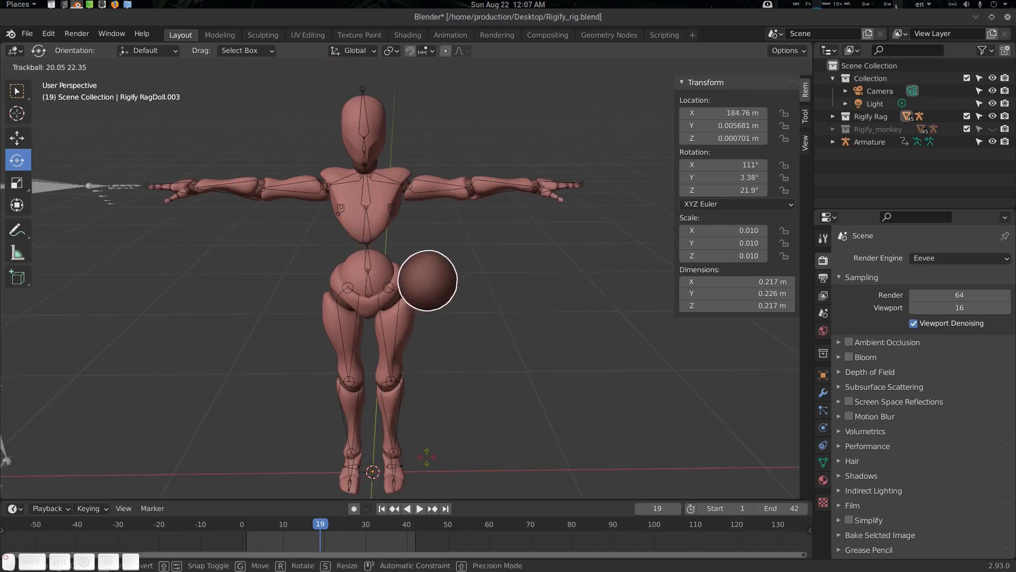
left_click(428, 435)
key("ctrl+z")
Step: Select the Rigify_metarig again and switch it to Pose Mode
middle_click_drag(501, 331, 368, 266)
key("alt+a")
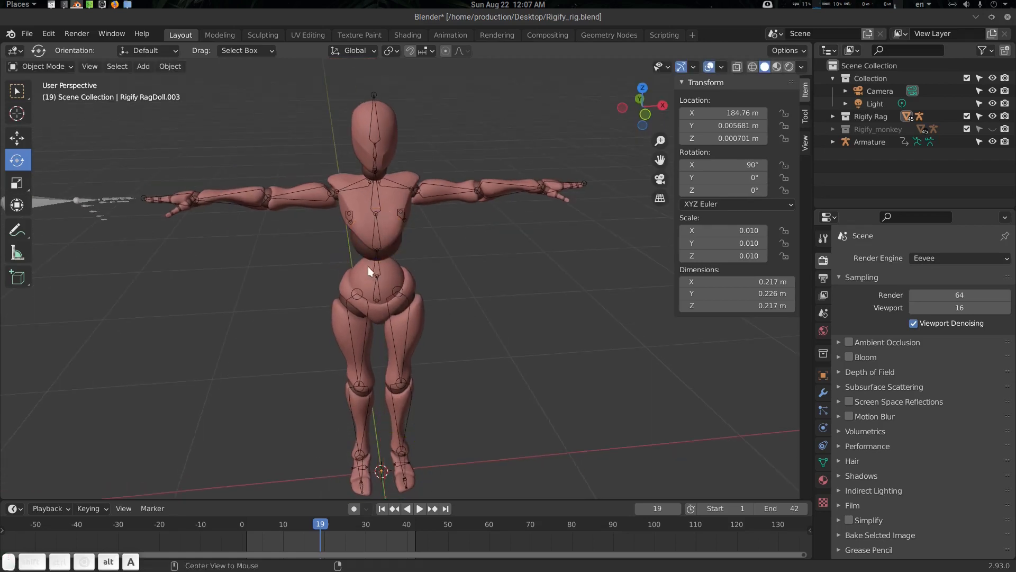
left_click(378, 268)
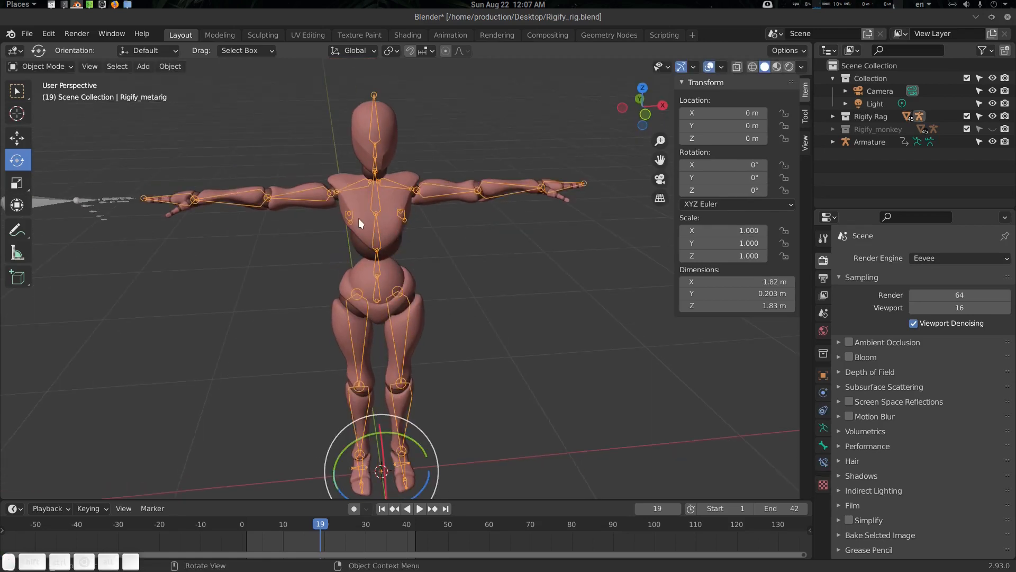
middle_click_drag(311, 255, 408, 222)
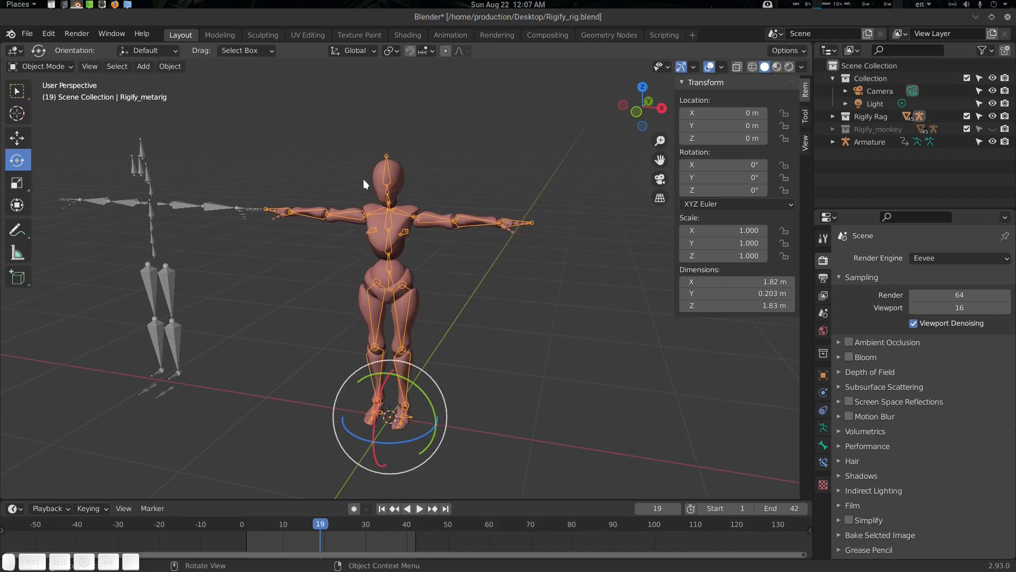
left_click(173, 66)
key("Tab")
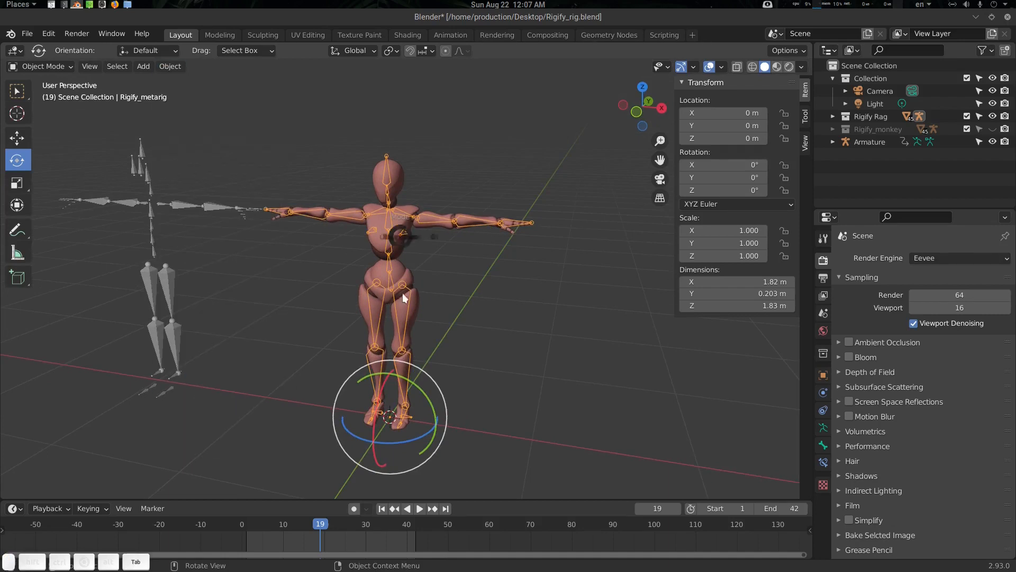
left_click(418, 303)
Step: Select upper_arm.L on the metarig and reapply Simple Retarget's set rest pose with objects
middle_click_drag(440, 276, 506, 296)
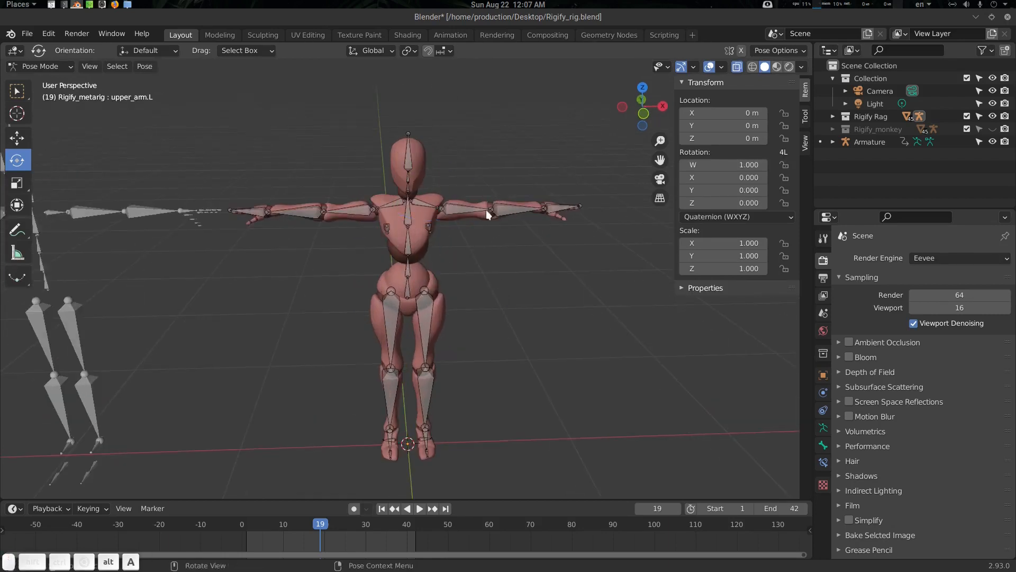
left_click(149, 66)
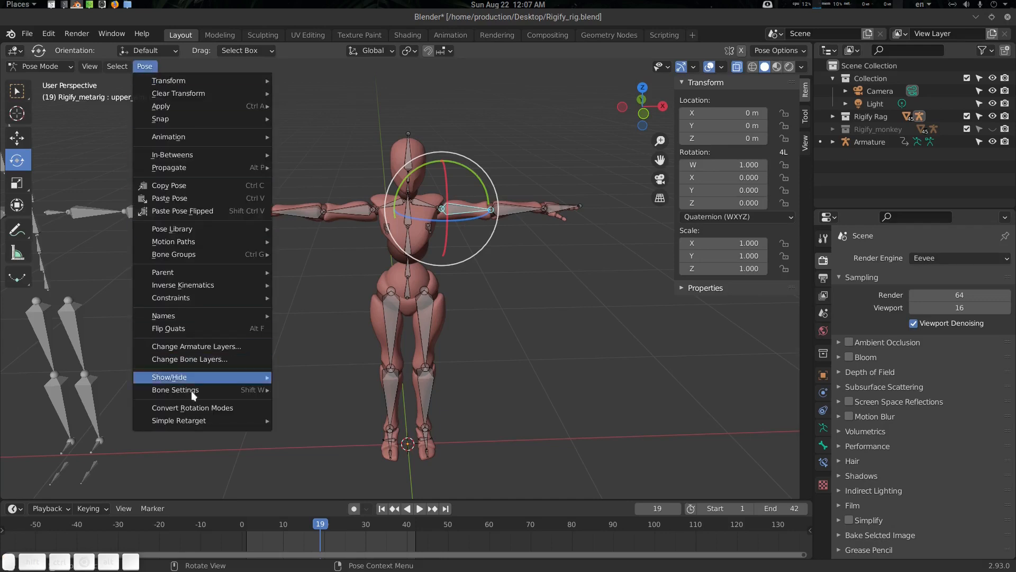
mouse_move(201, 422)
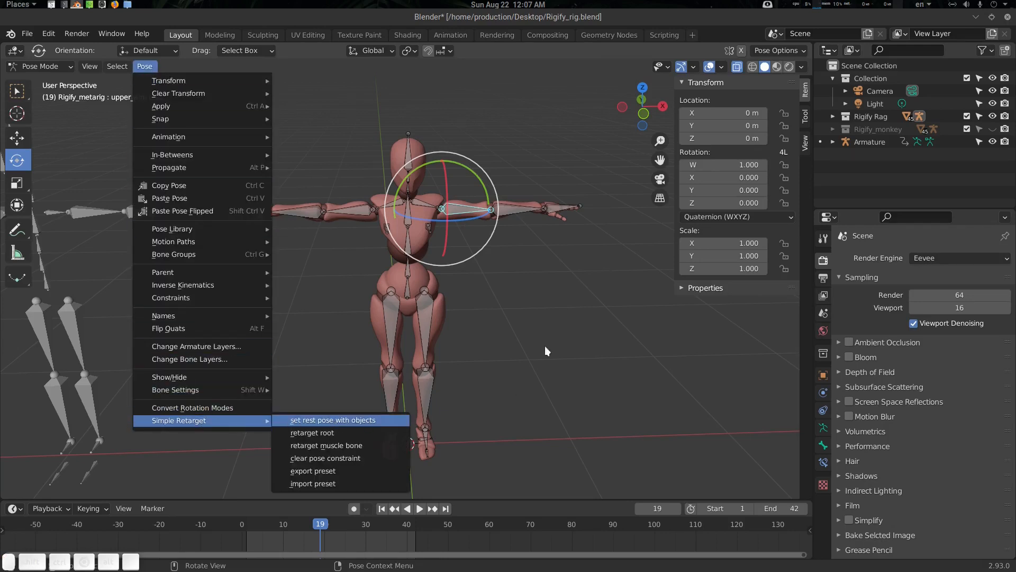
left_click(335, 421)
Step: Select the metarig's thigh.L bone and examine its rotation values and alignment in the new rest pose
middle_click_drag(455, 255, 430, 284)
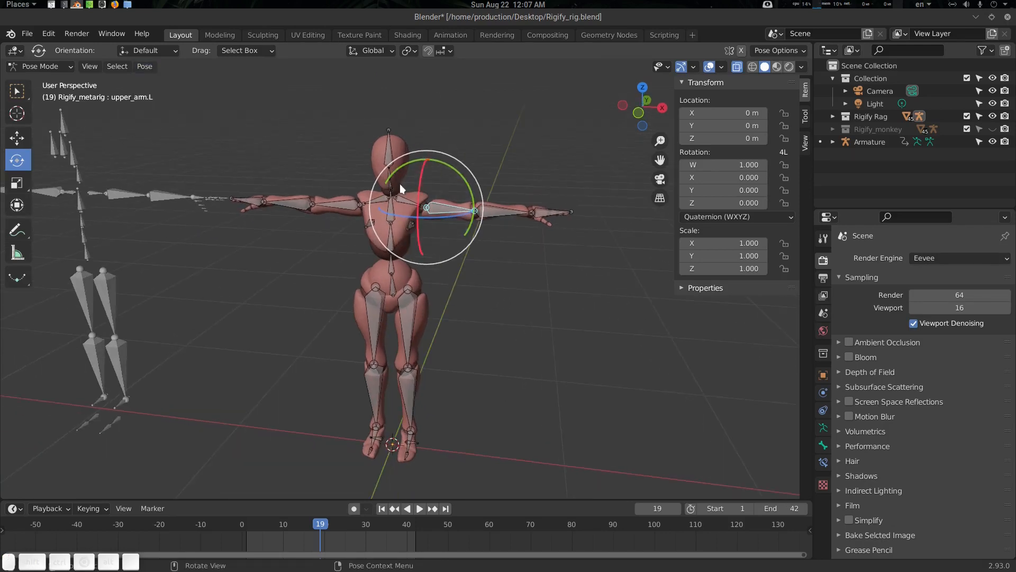
middle_click_drag(401, 187, 422, 333)
left_click(422, 333)
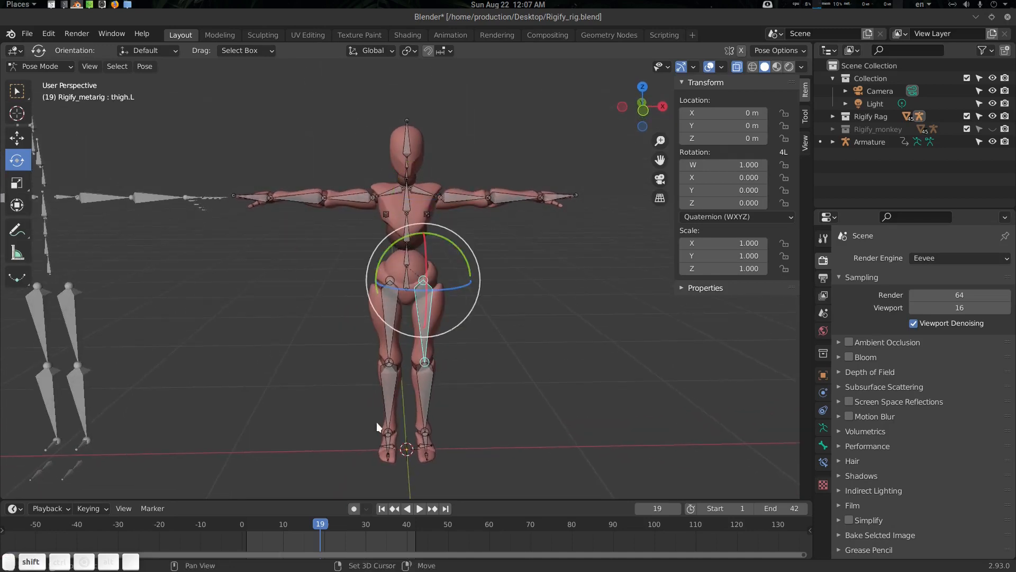
middle_click_drag(377, 421, 421, 393, "shift")
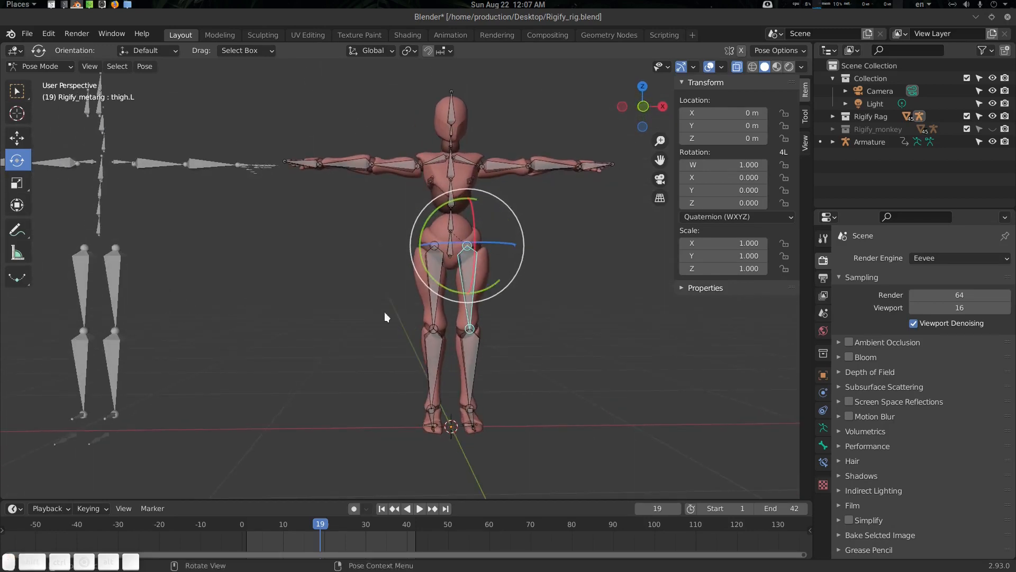
scroll(559, 303, "up", 1)
middle_click_drag(576, 289, 530, 317, "shift")
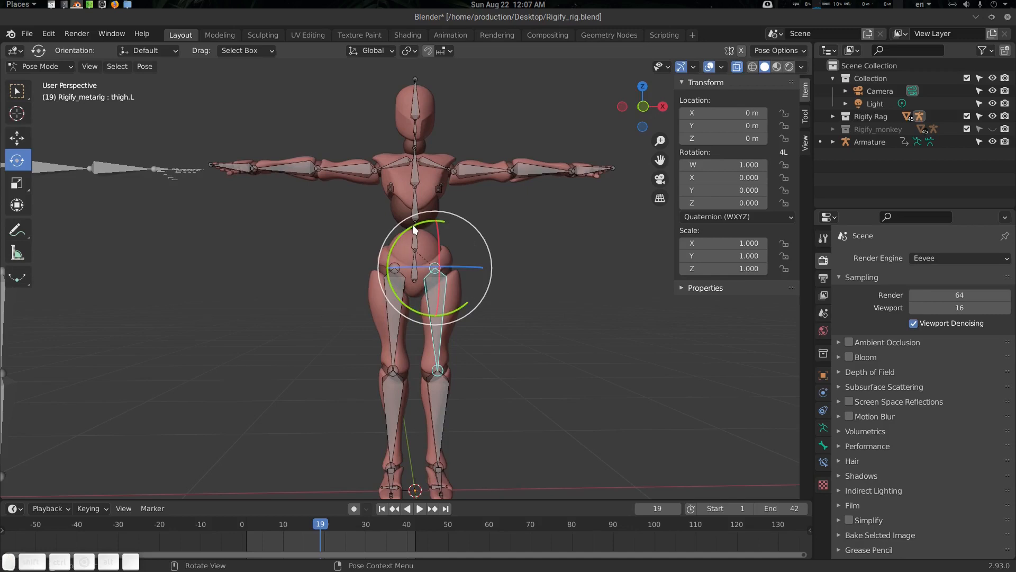
Step: Try a slight rotation of thigh.L and undo it
left_click_drag(411, 224, 416, 224)
key("ctrl+z")
scroll(556, 351, "down", 2)
middle_click_drag(416, 358, 173, 329, "shift")
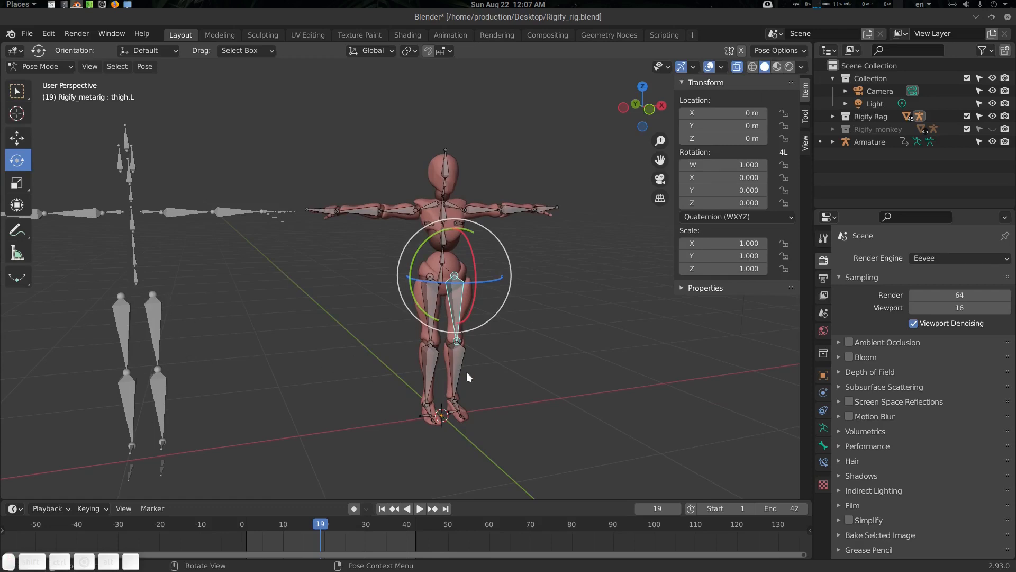
middle_click_drag(466, 372, 472, 328)
Step: Deselect all of the metarig's bones and return the rig to Object Mode
key("alt+a")
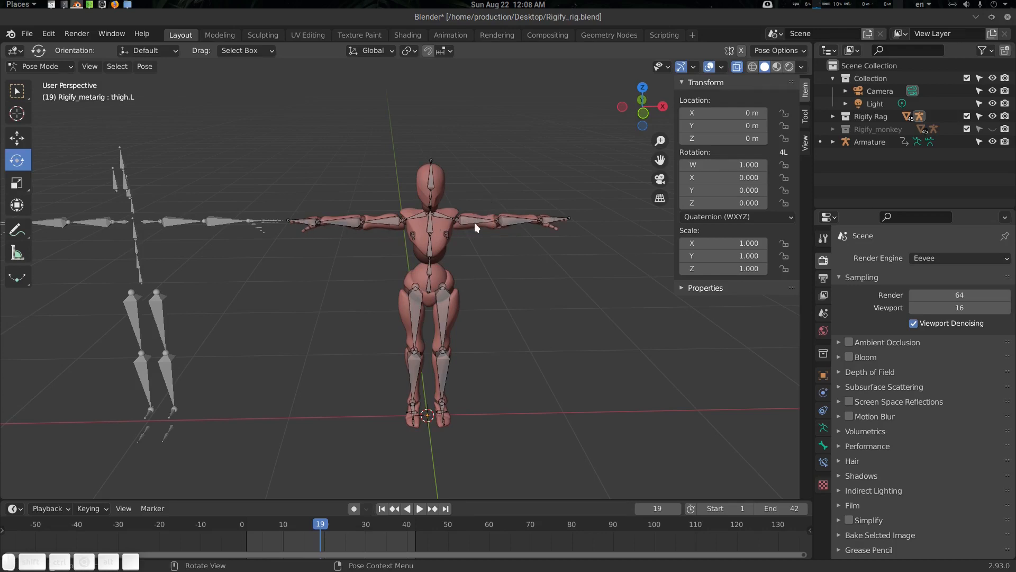
middle_click_drag(435, 232, 380, 253)
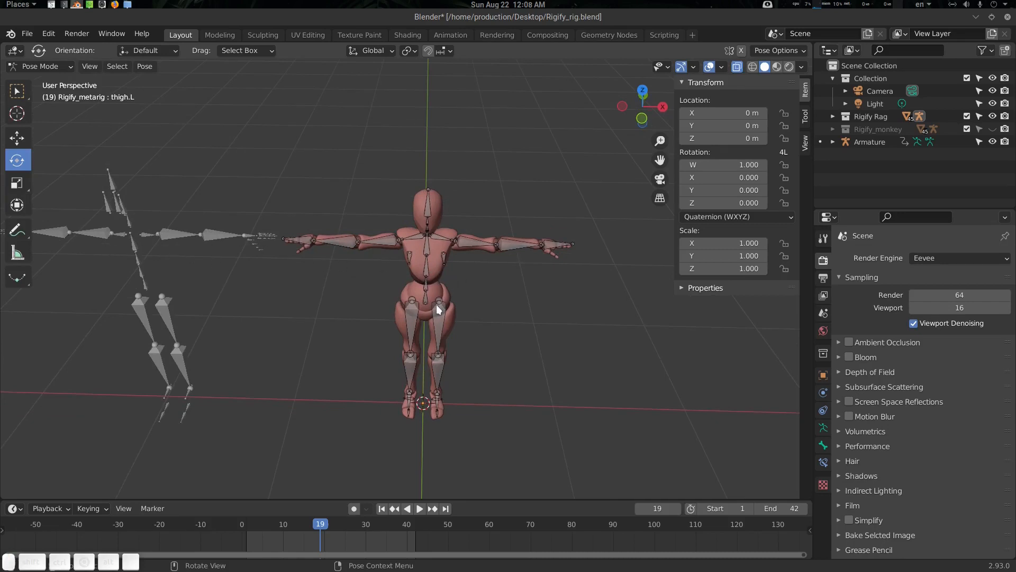
middle_click_drag(436, 303, 464, 272)
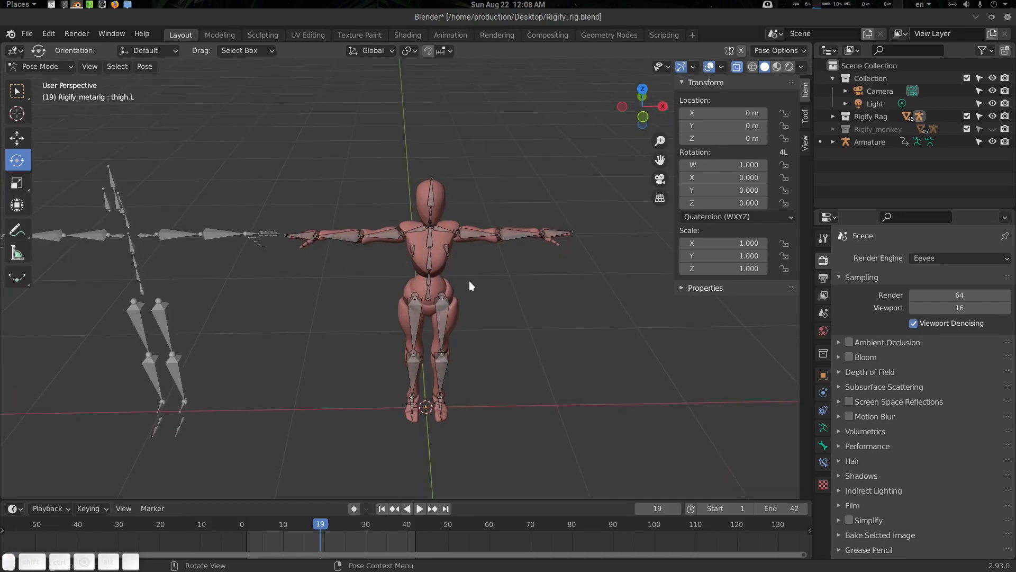
key("ctrl+Tab")
middle_click_drag(373, 306, 434, 221)
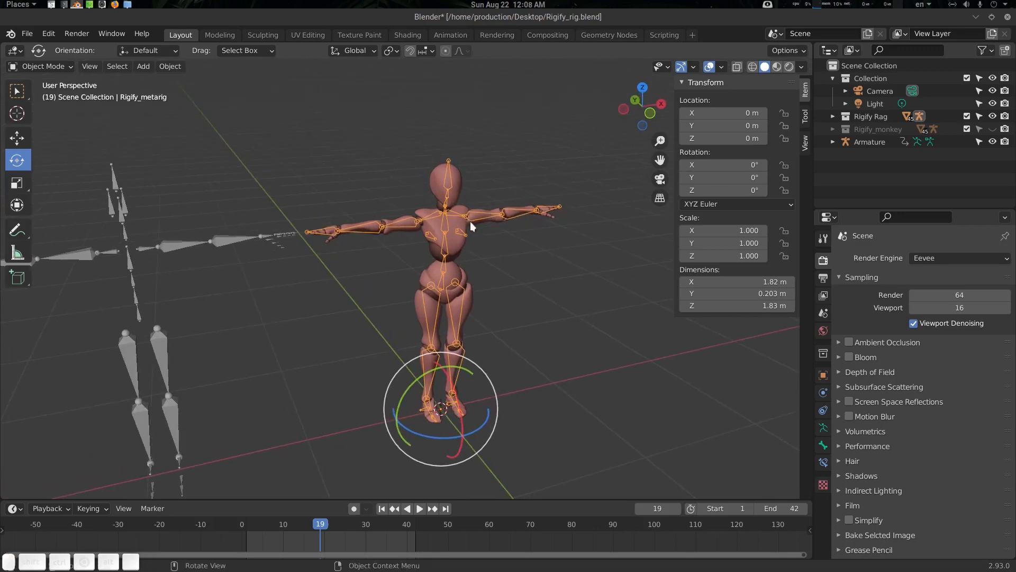
middle_click_drag(402, 329, 357, 320)
Step: Select the Mixamo Armature together with Rigify_metarig as the active object and switch both to Pose Mode
key("alt+a")
left_click(261, 226)
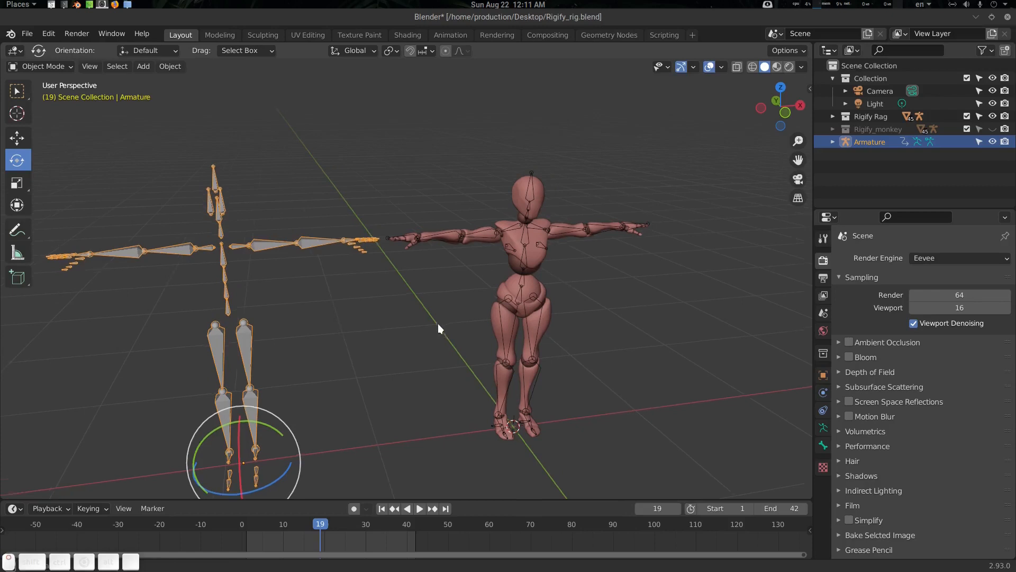
middle_click_drag(437, 323, 384, 312)
key("alt+a")
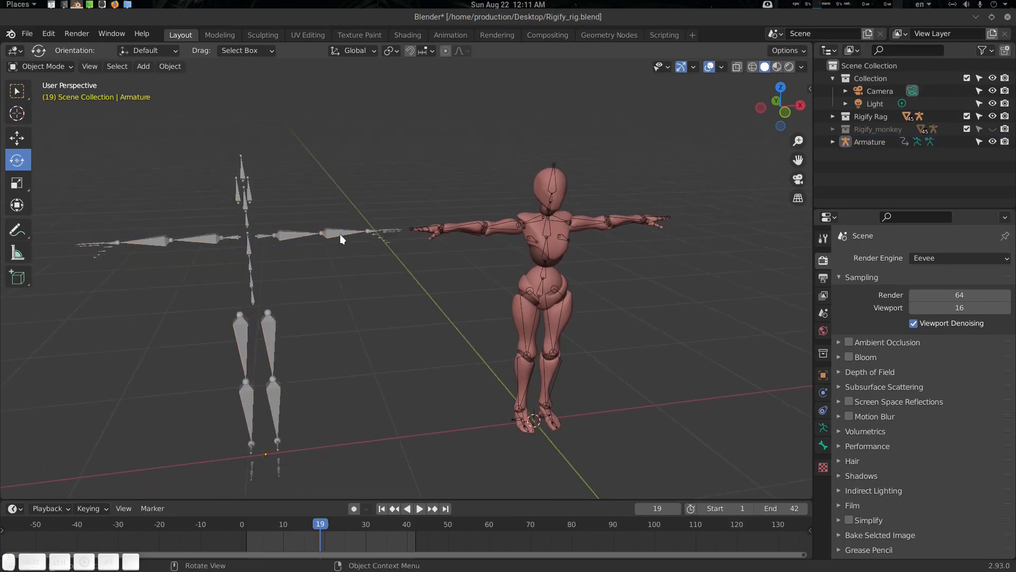
left_click(339, 234)
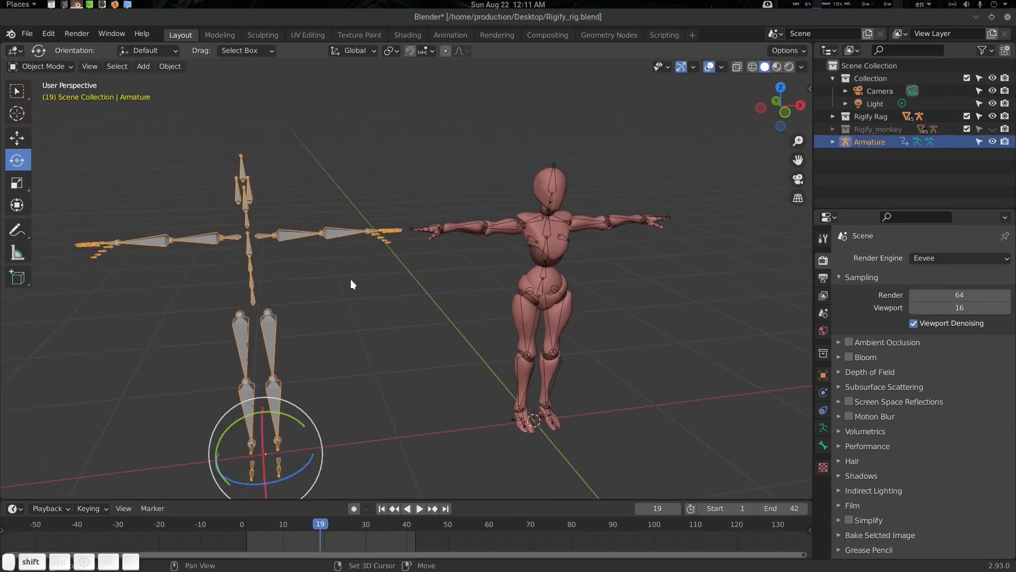
left_click(548, 230, "shift")
key("ctrl+Tab")
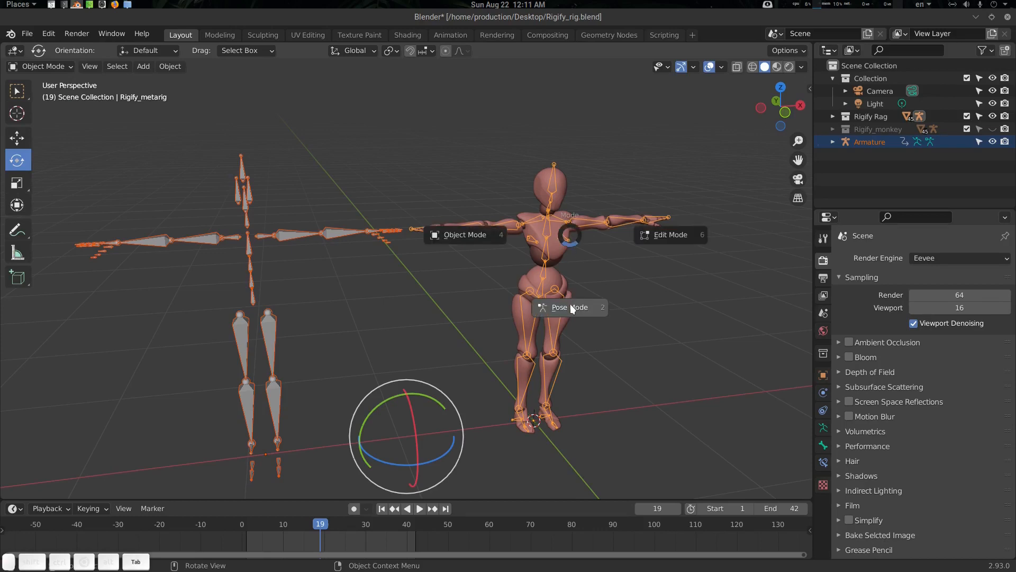
left_click(570, 305)
Step: Preview the Mixamo walk and set the current frame to 20
key("space")
left_click_drag(325, 525, 324, 525)
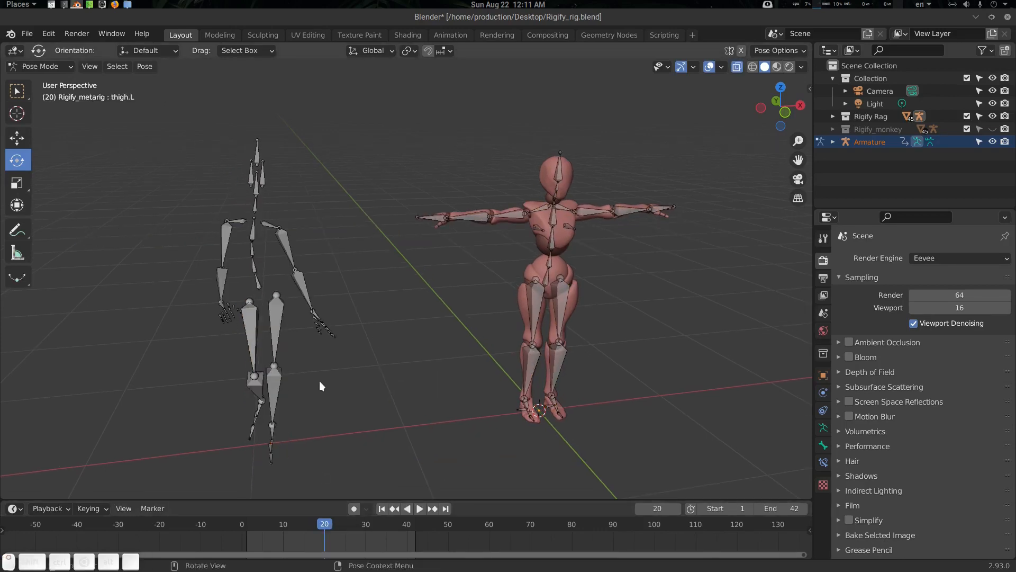
scroll(354, 369, "up", 3)
middle_click_drag(319, 380, 334, 352)
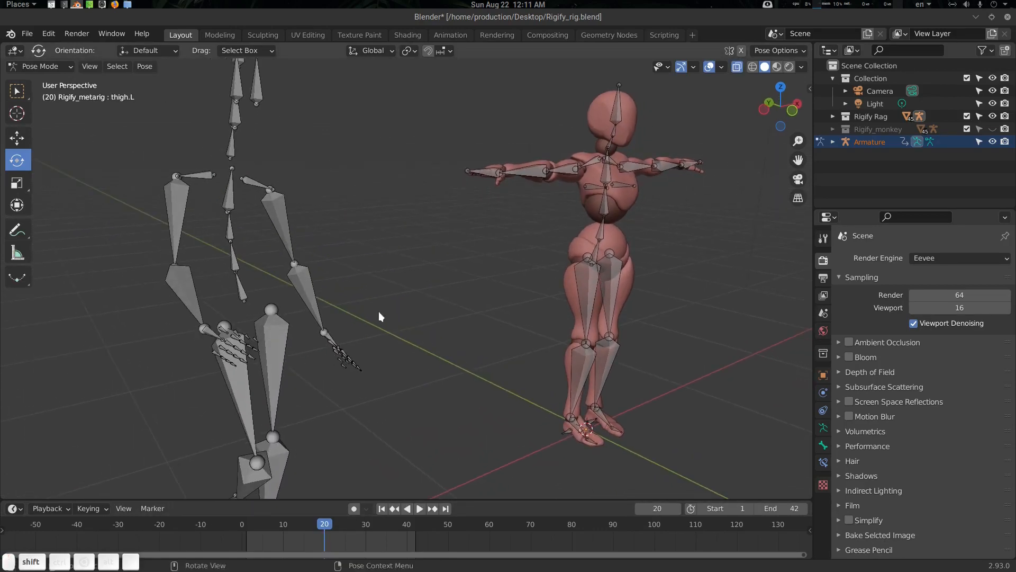
middle_click_drag(380, 311, 317, 303)
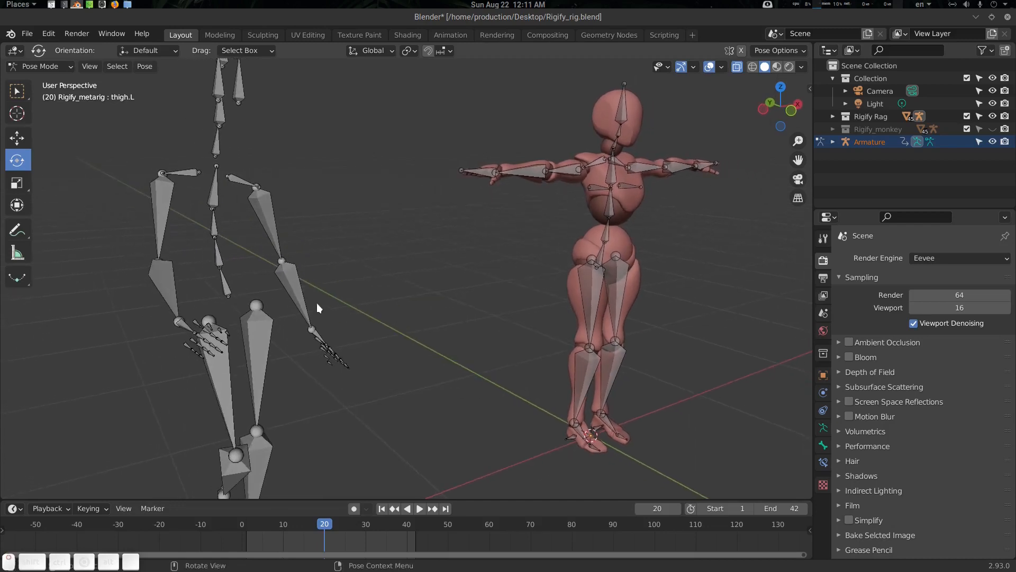
Step: Compare the root bones of both rigs by selecting mixamorig:Hips on the Armature and spine on the metarig
left_click(225, 290)
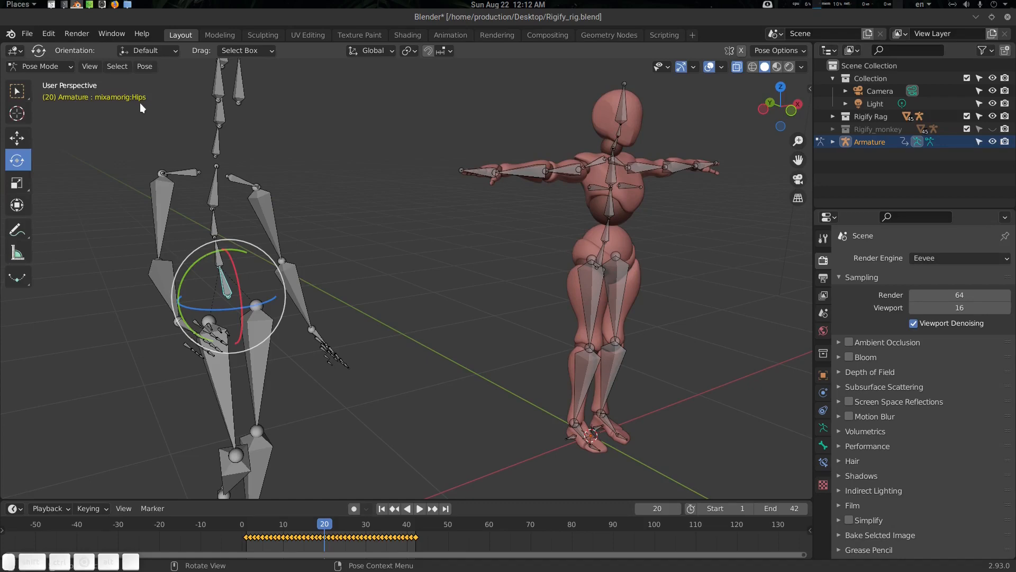
middle_click_drag(456, 246, 396, 239)
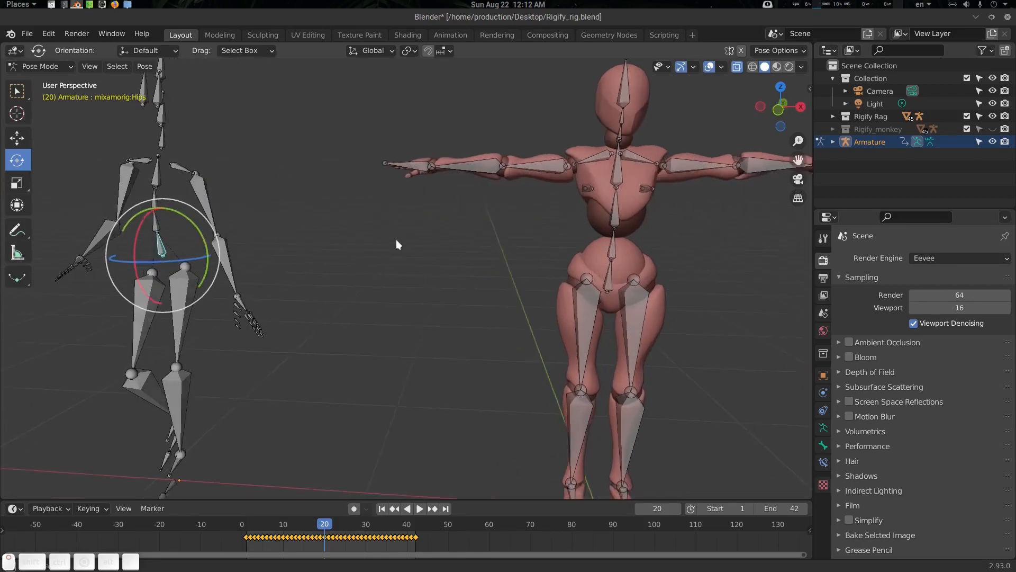
left_click(607, 286)
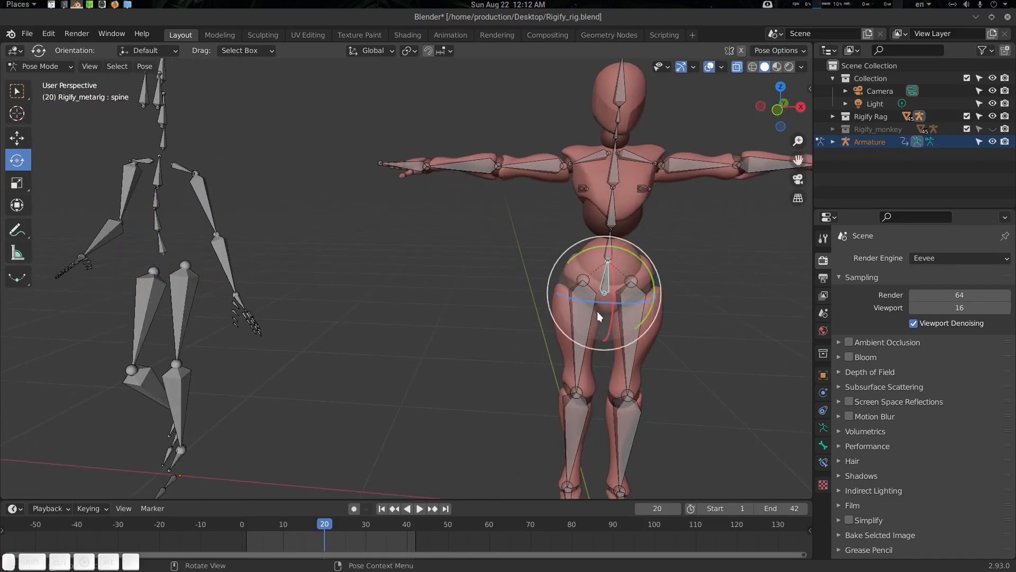
left_click(165, 252)
middle_click_drag(230, 293, 291, 301)
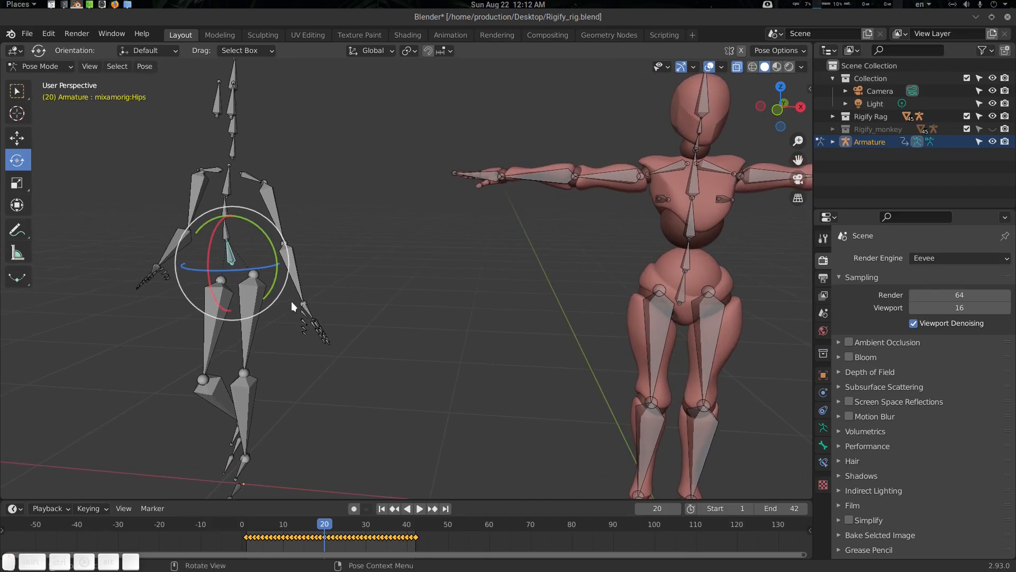
Step: Try moving mixamorig:Hips and mixamorig:Spine to compare root and child bone behaviour, cancelling each move
key("g")
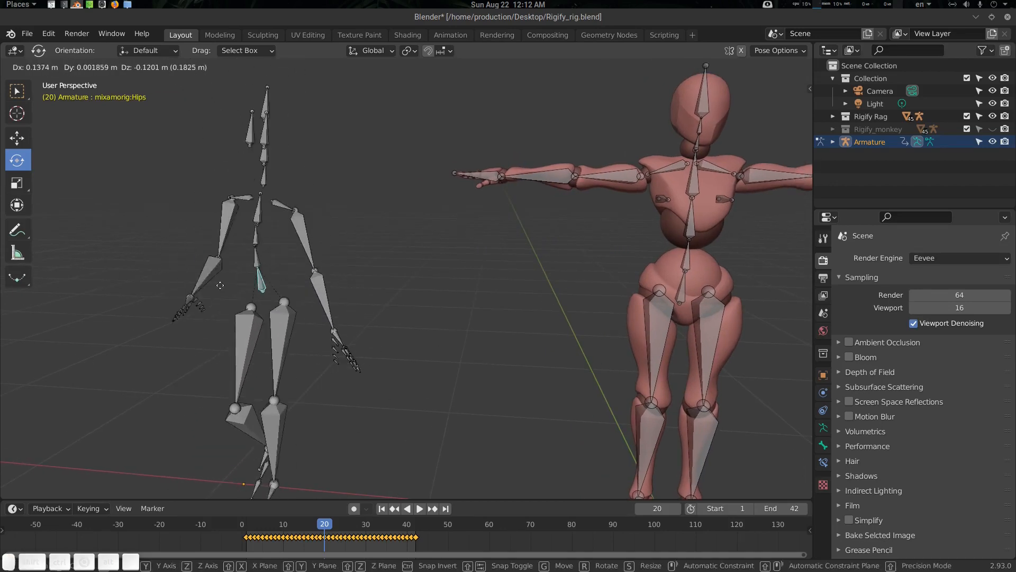
key("Escape")
left_click(233, 204)
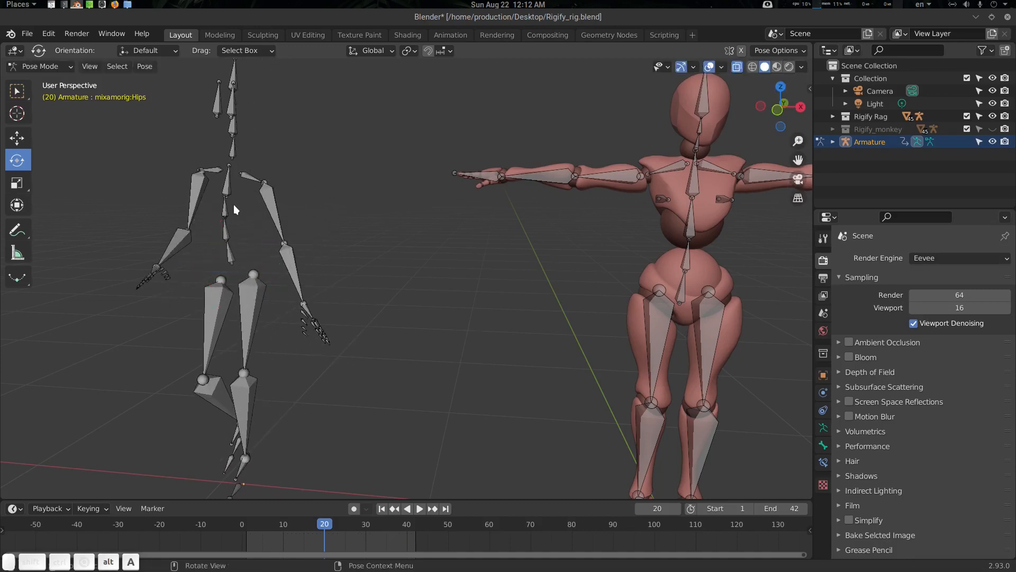
left_click(225, 224)
key("g")
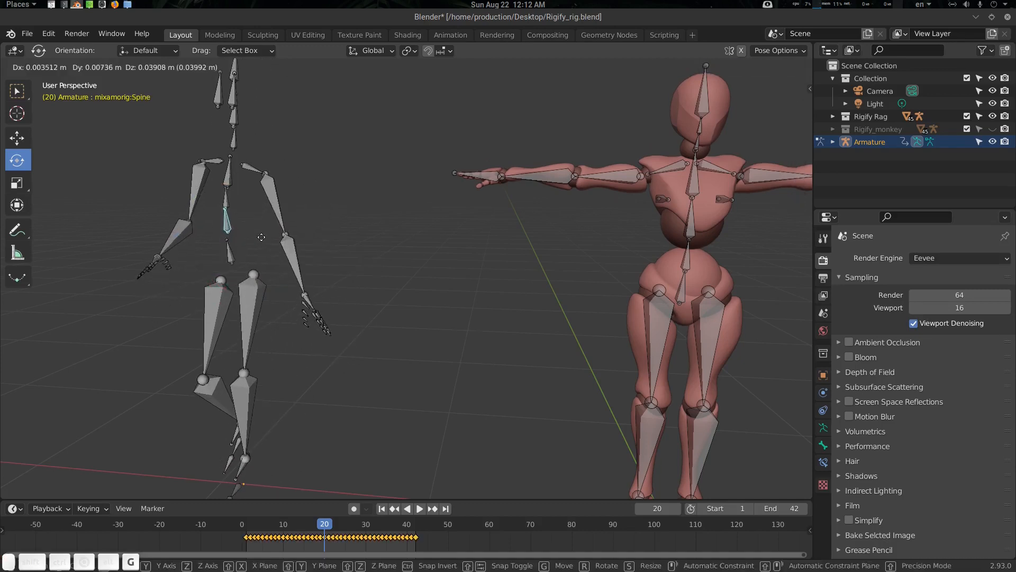
key("Escape")
key("alt+a")
left_click(235, 255)
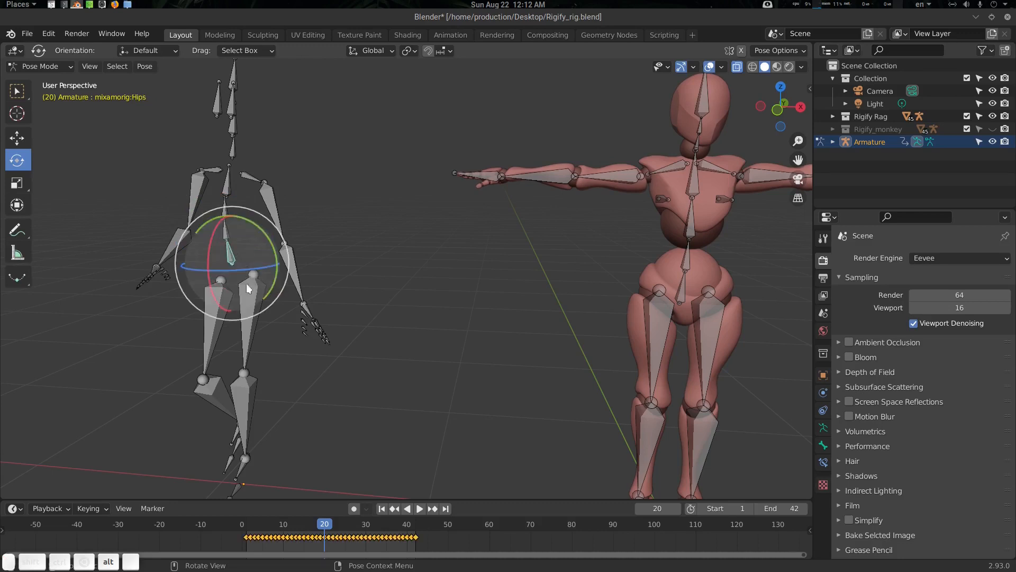
left_click_drag(247, 269, 334, 310)
key("Escape")
Step: Try moving the metarig's spine bone to test it as the root, and cancel the move
left_click(681, 294)
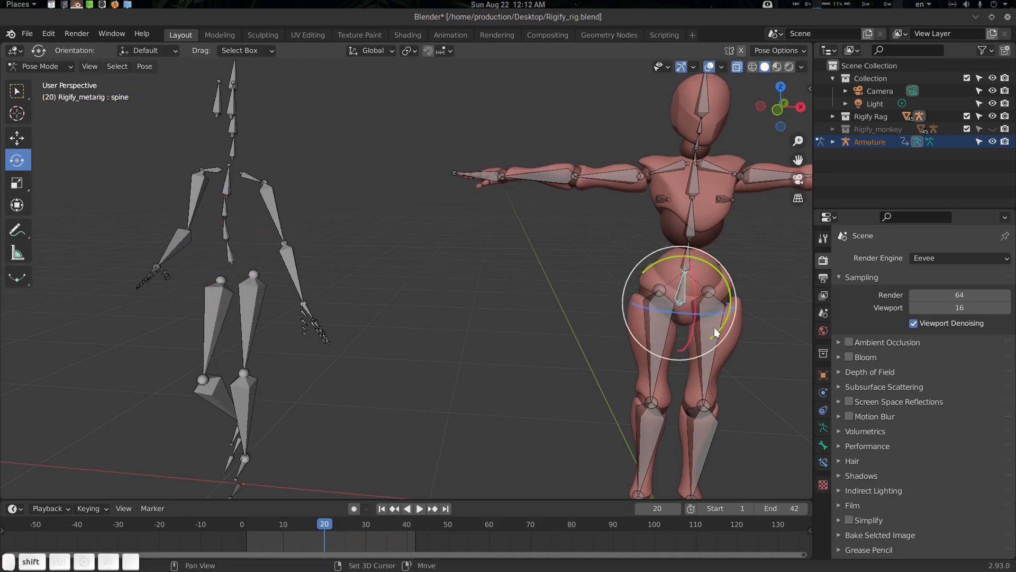
middle_click_drag(717, 333, 536, 292, "shift")
key("g")
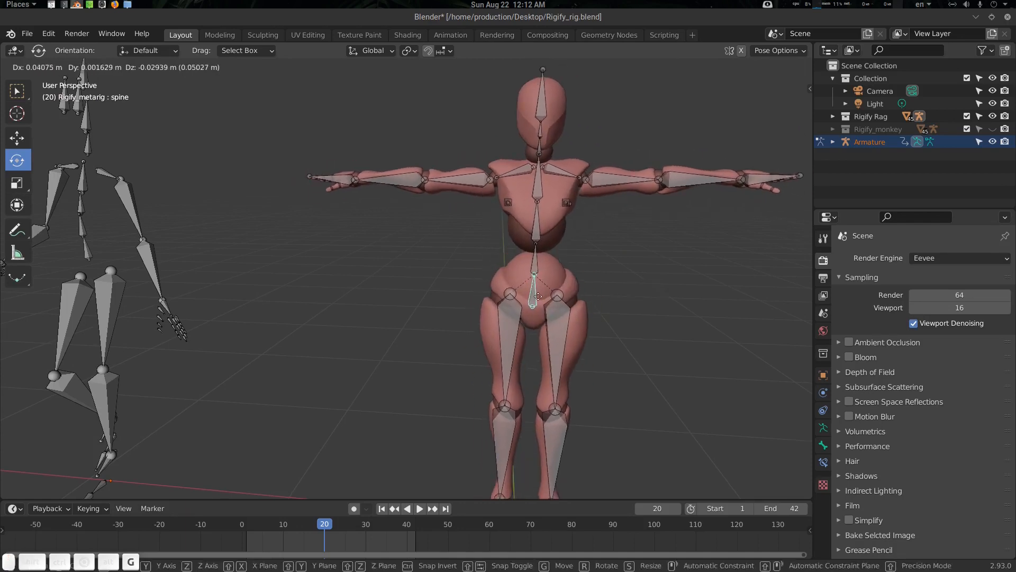
key("Escape")
Step: Retarget the metarig's spine bone to mixamorig:Hips with Simple Retarget's retarget root
middle_click_drag(355, 341, 215, 294)
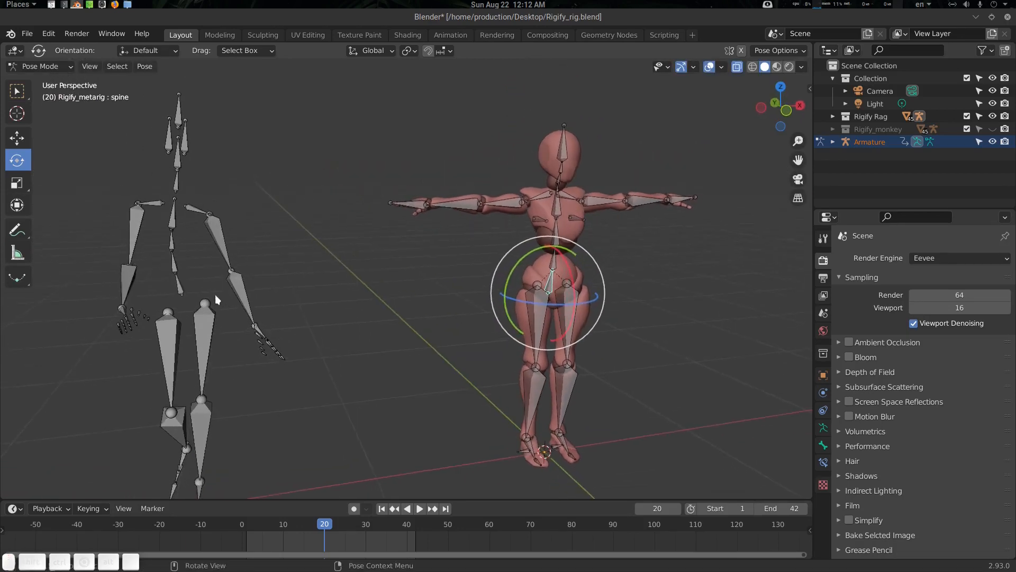
left_click(180, 285)
middle_click_drag(326, 365, 299, 363)
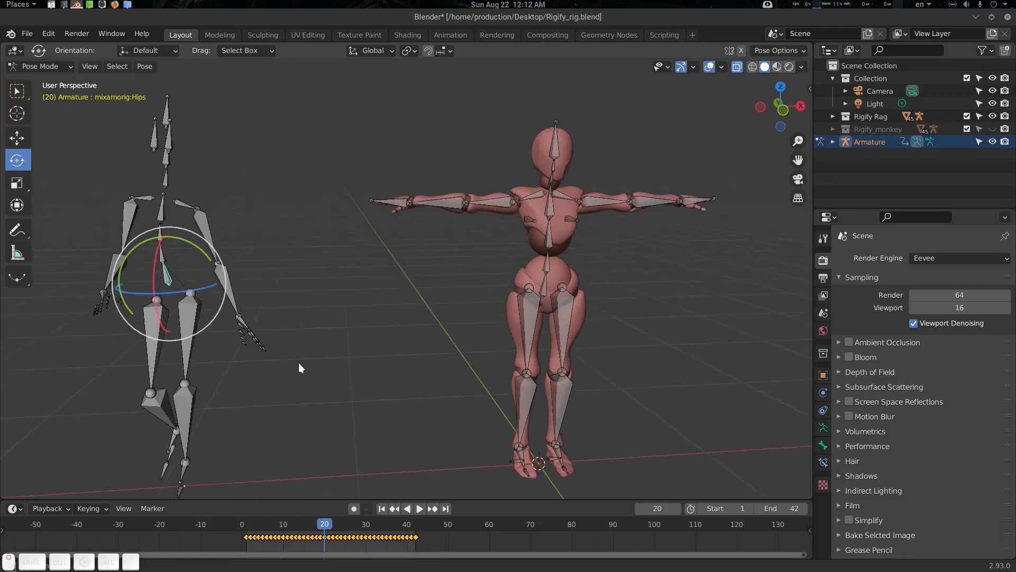
left_click(545, 291, "shift")
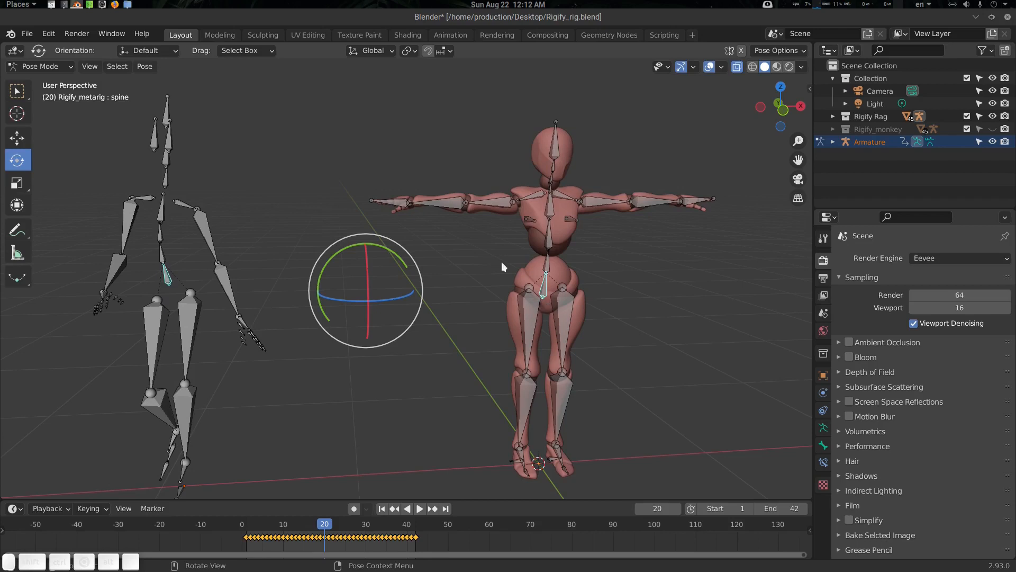
left_click(145, 66)
mouse_move(181, 420)
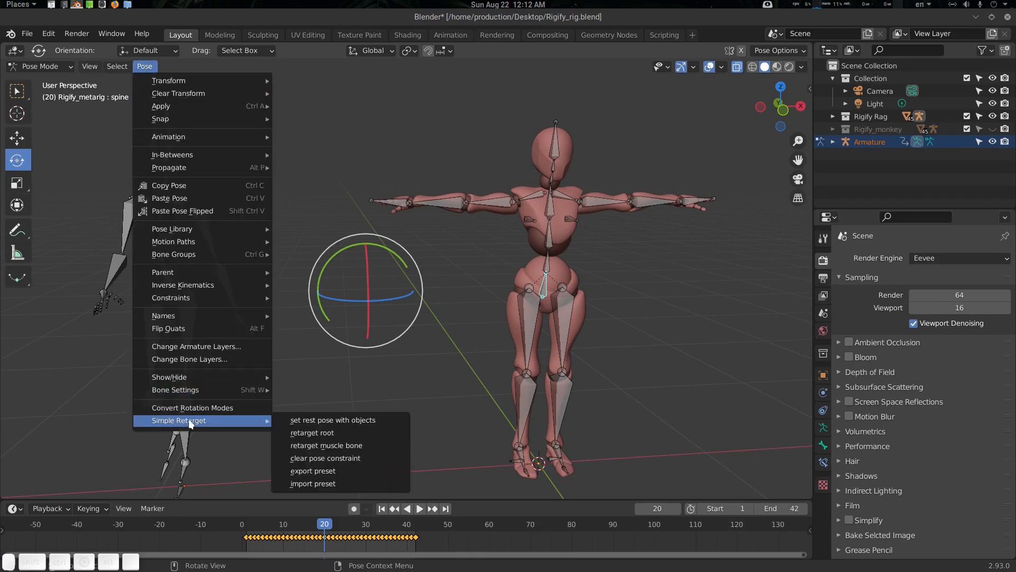
left_click(345, 435)
middle_click_drag(456, 261, 449, 261)
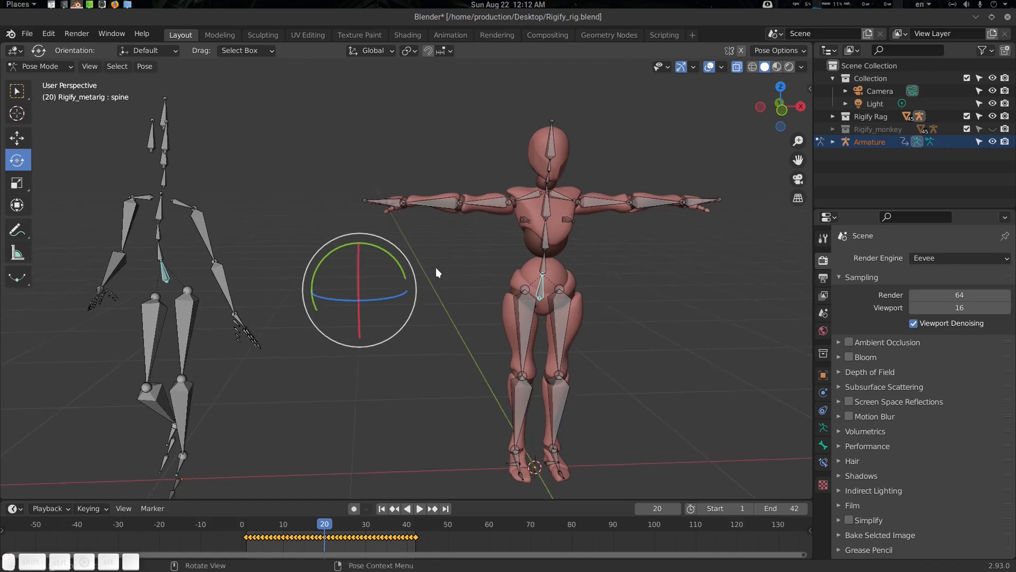
key("q")
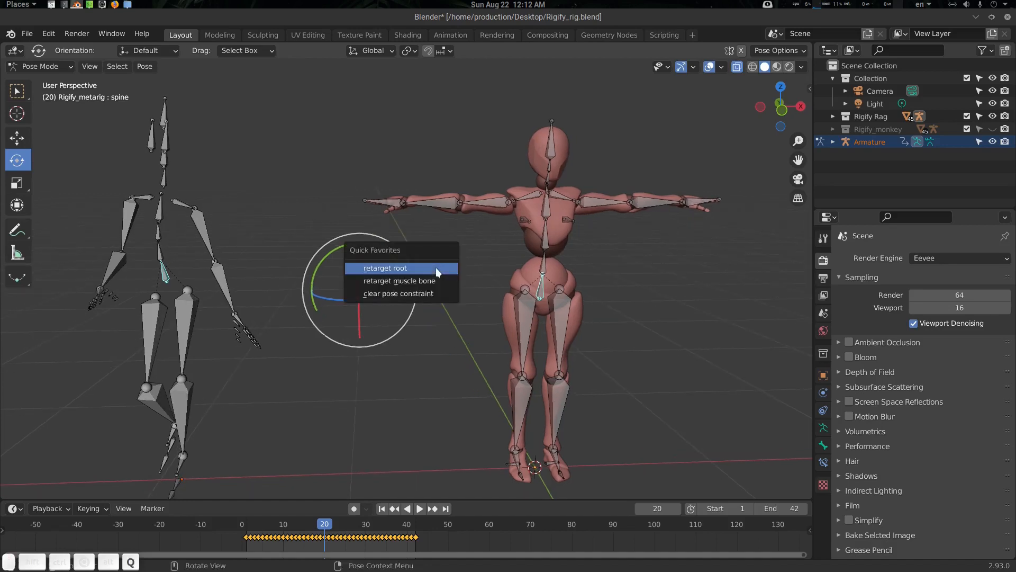
left_click(385, 268)
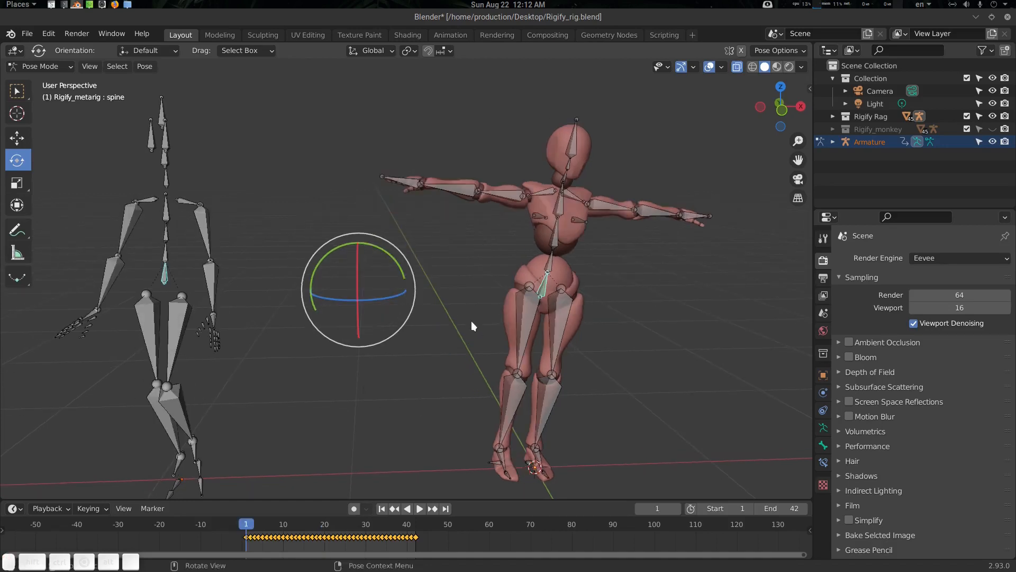
middle_click_drag(347, 358, 211, 274)
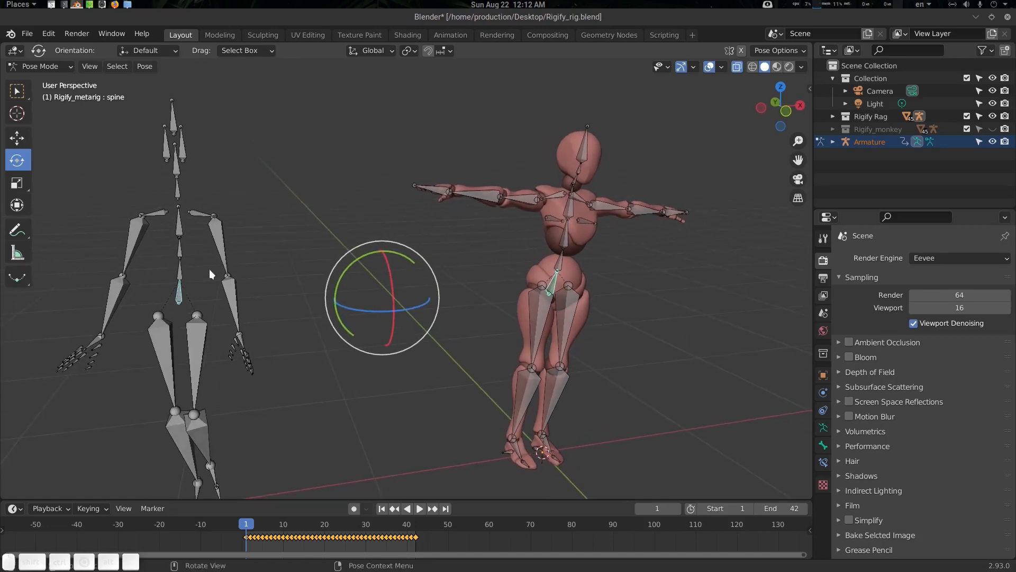
left_click(182, 274)
mouse_move(347, 337)
middle_mouse_down()
mouse_move(302, 331)
mouse_move(341, 328)
middle_mouse_up()
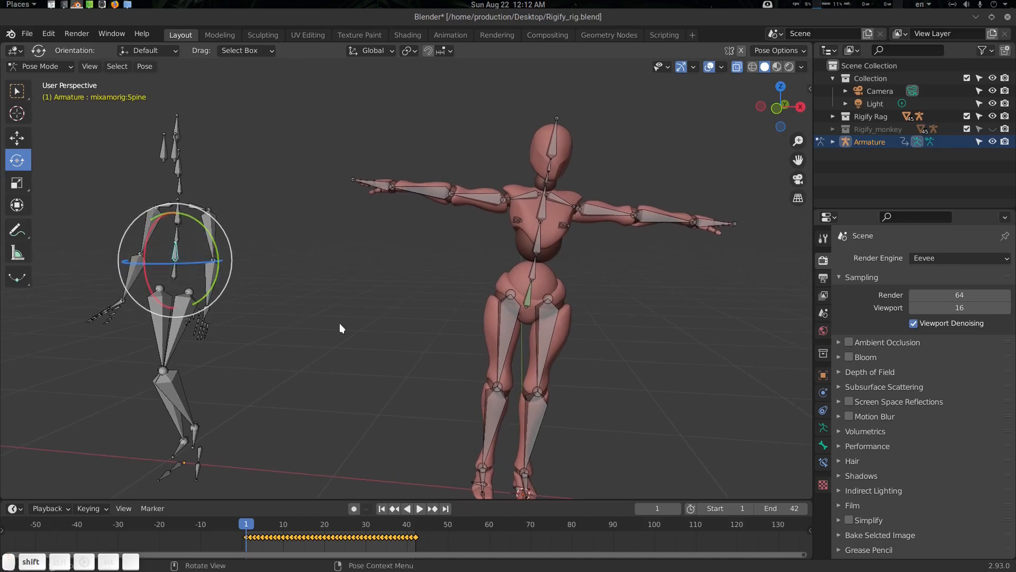
left_click(537, 273, "shift")
key("q")
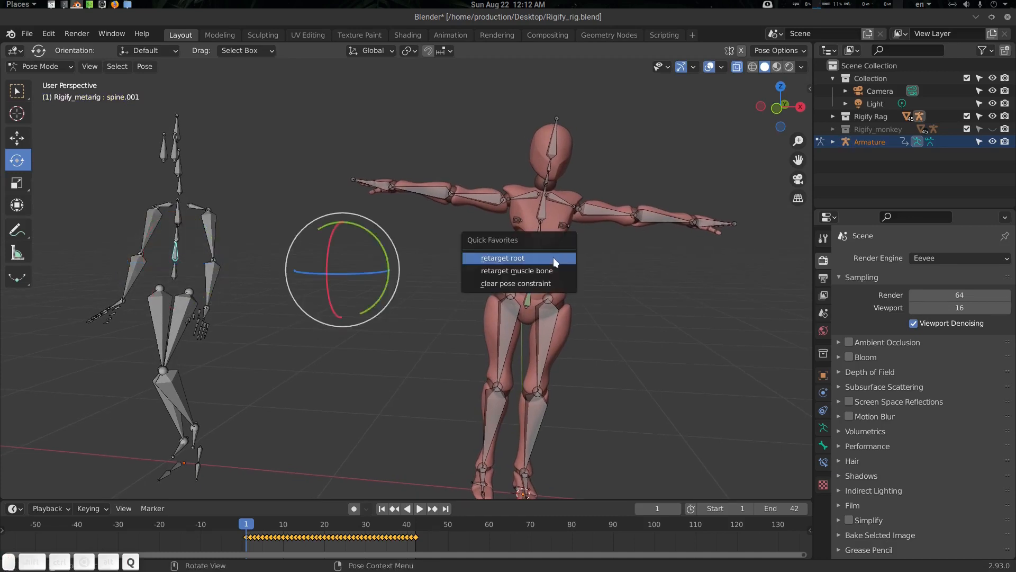
left_click(516, 283)
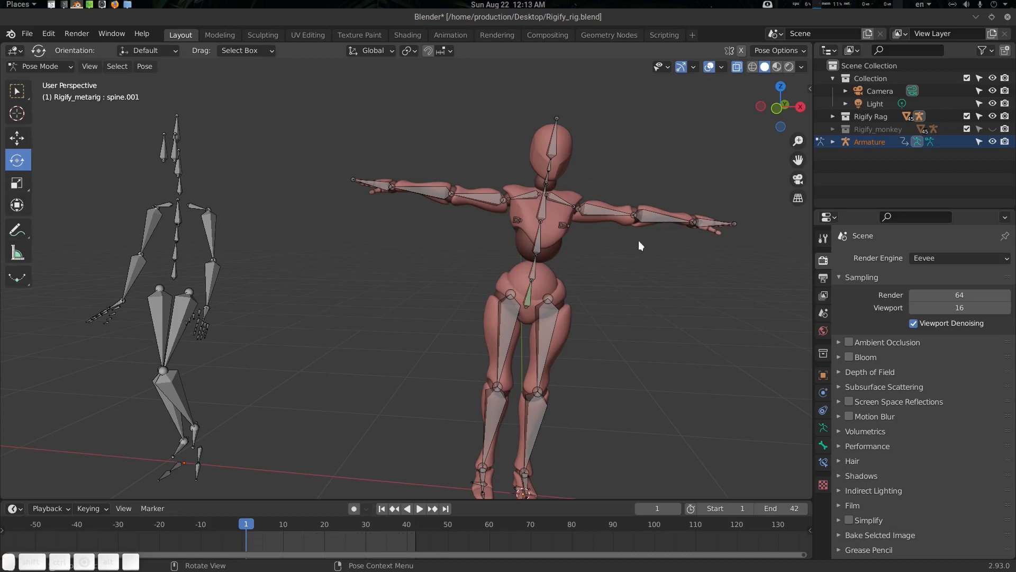
Step: Retarget the metarig's spine.001 to mixamorig:Spine with retarget muscle bone
left_click(176, 254)
left_click(532, 274, "shift")
key("q")
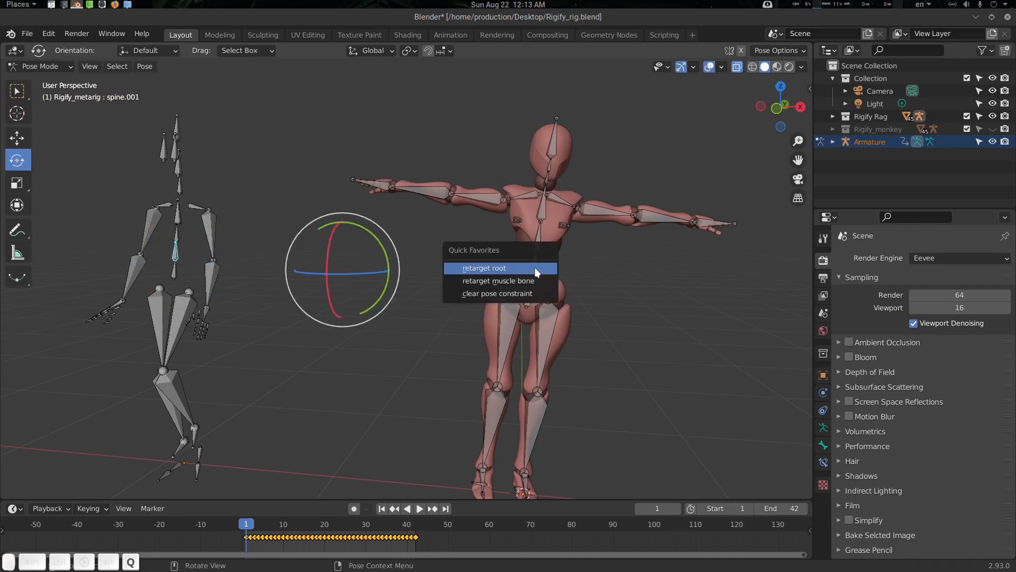
left_click(529, 282)
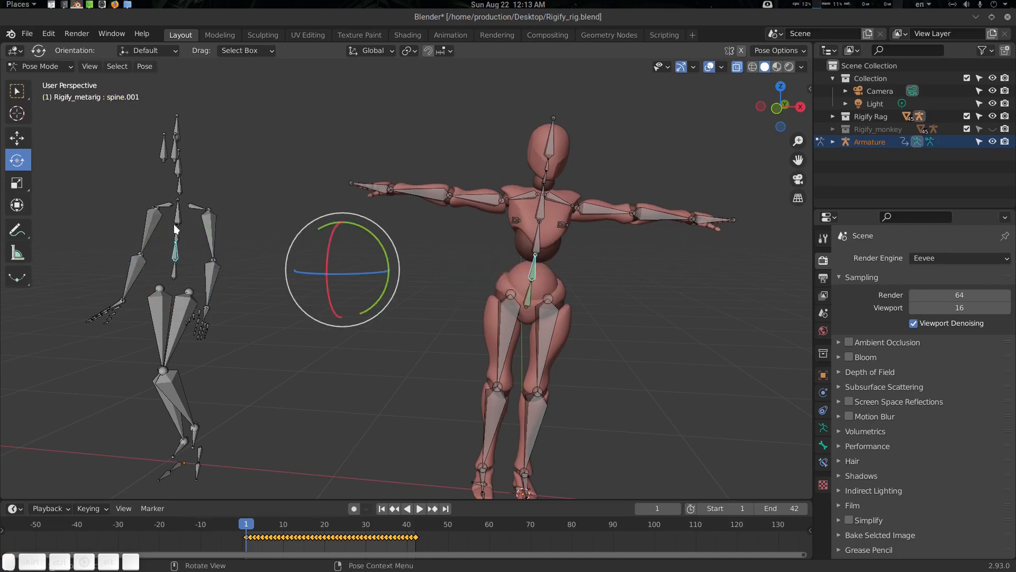
Step: Retarget the metarig's spine.002 and spine.003 as muscle bones to the Armature's next two spine bones, ending with mixamorig:Spine2
left_click(180, 238)
left_click(537, 250, "shift")
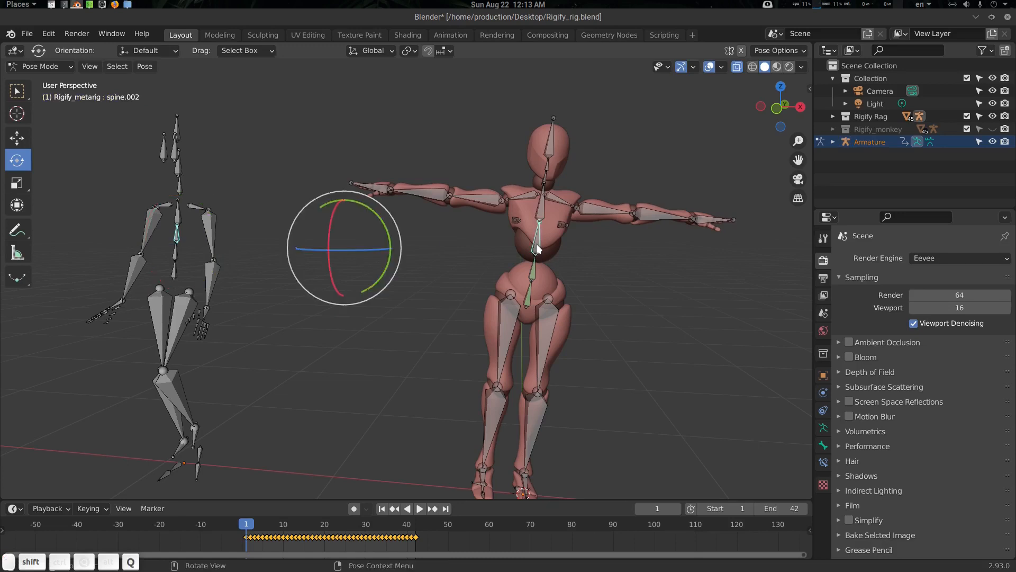
key("q")
left_click(536, 246)
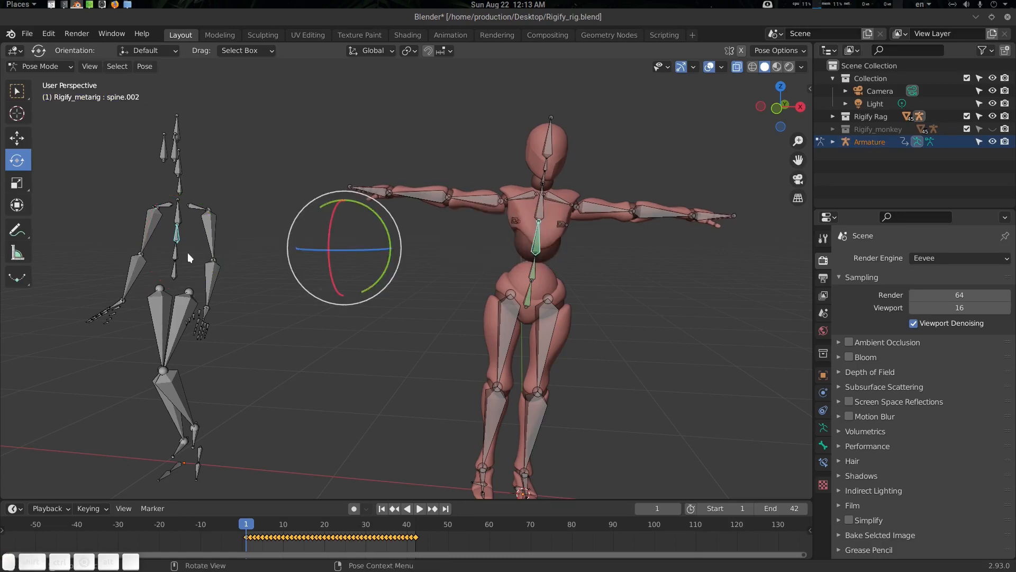
left_click(177, 224)
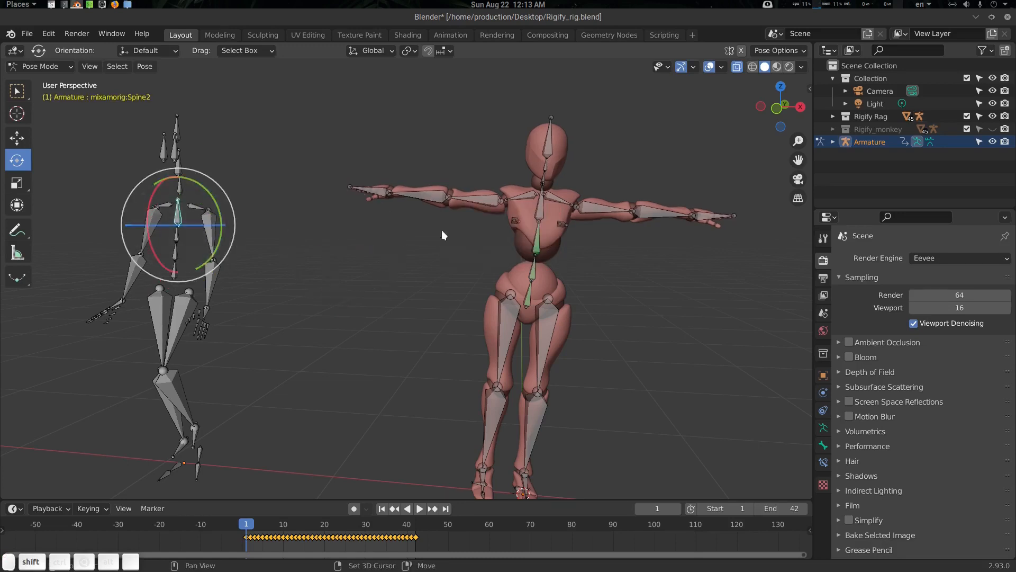
left_click(539, 210, "shift")
key("q")
left_click(538, 206)
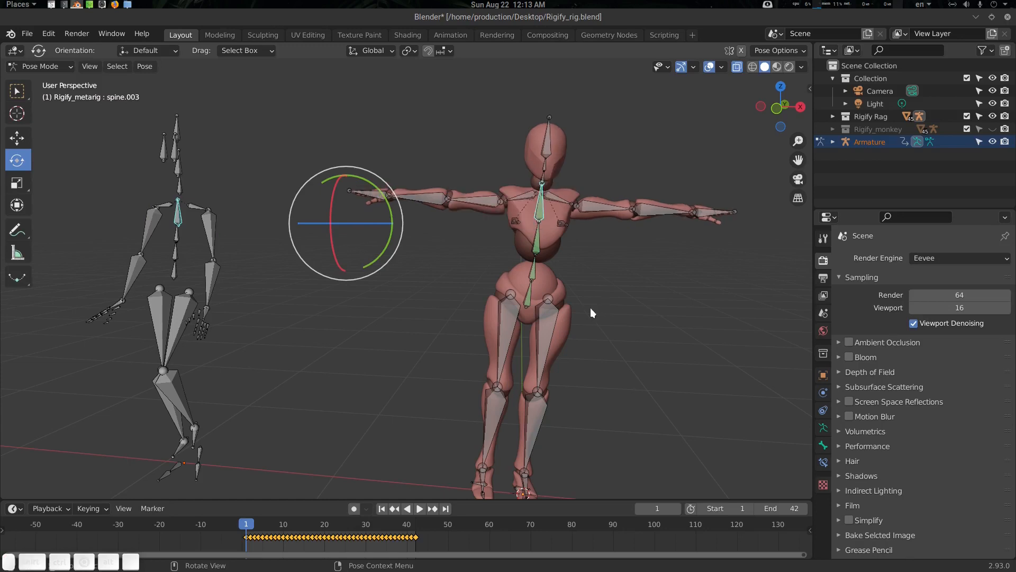
Step: Retarget the metarig's shoulder.L to mixamorig:LeftShoulder as a muscle bone
middle_click_drag(592, 312, 567, 304)
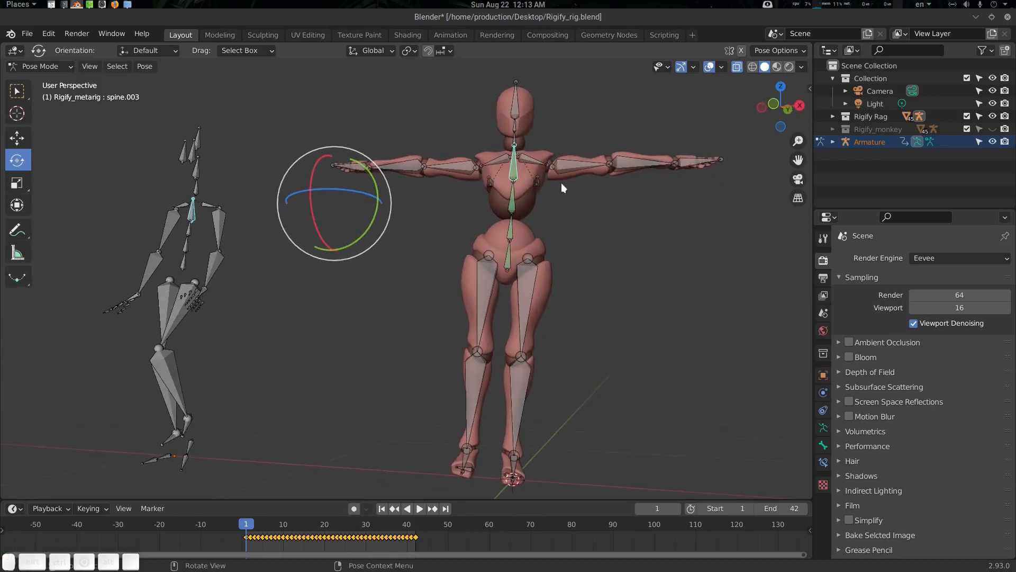
middle_click_drag(563, 188, 550, 237)
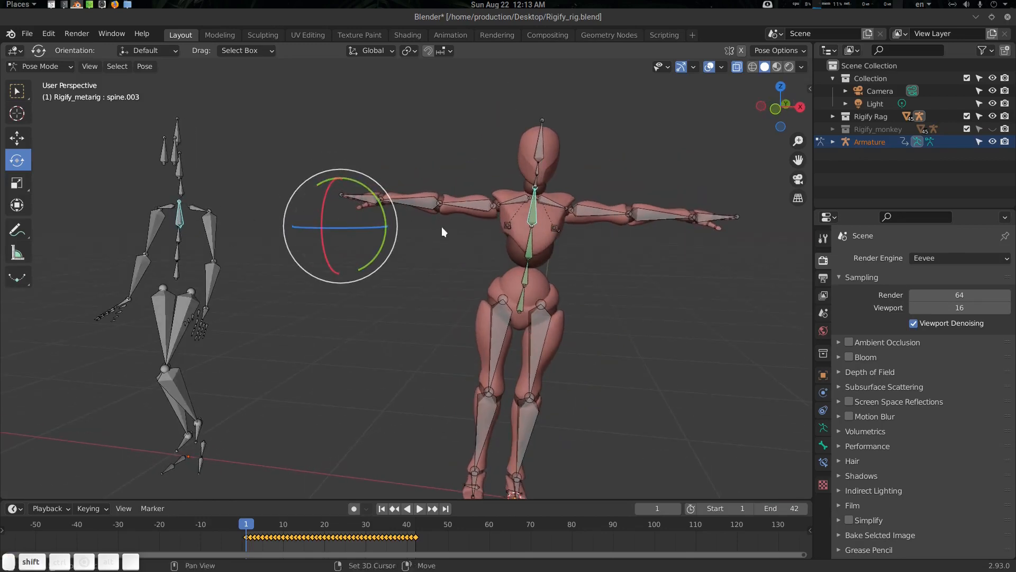
middle_click_drag(379, 223, 193, 240)
left_click(192, 240)
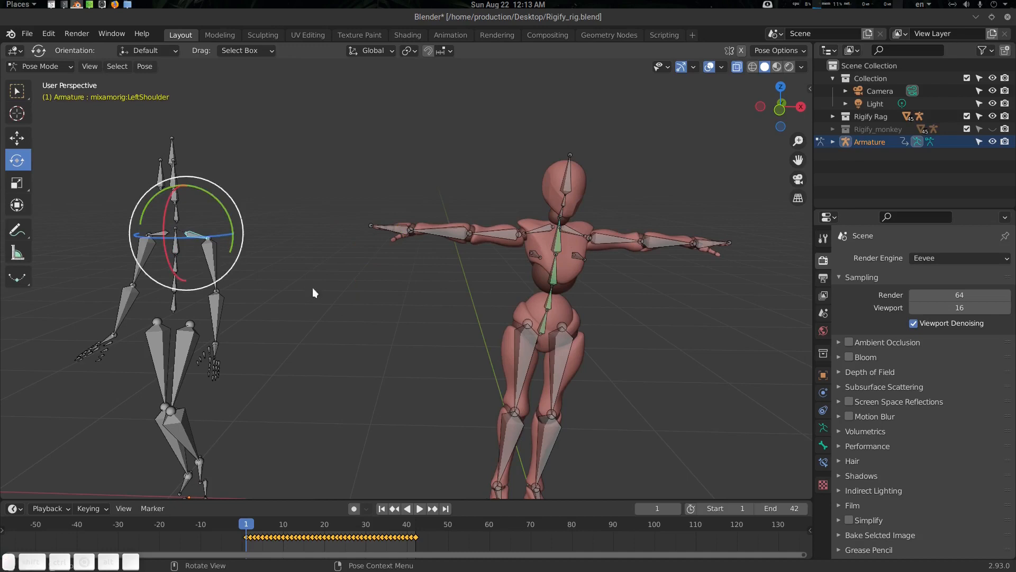
left_click(584, 237, "shift")
key("q")
left_click(583, 237)
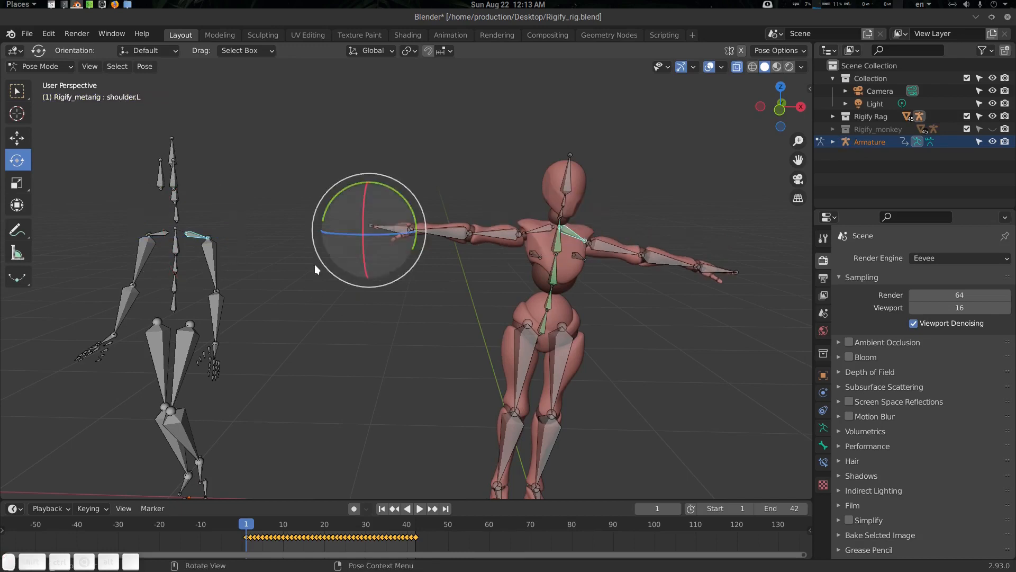
Step: Retarget the metarig's upper_arm.L and forearm.L as muscle bones to the Armature's left upper arm and mixamorig:LeftForeArm
left_click(215, 260)
left_click(619, 253, "shift")
key("q")
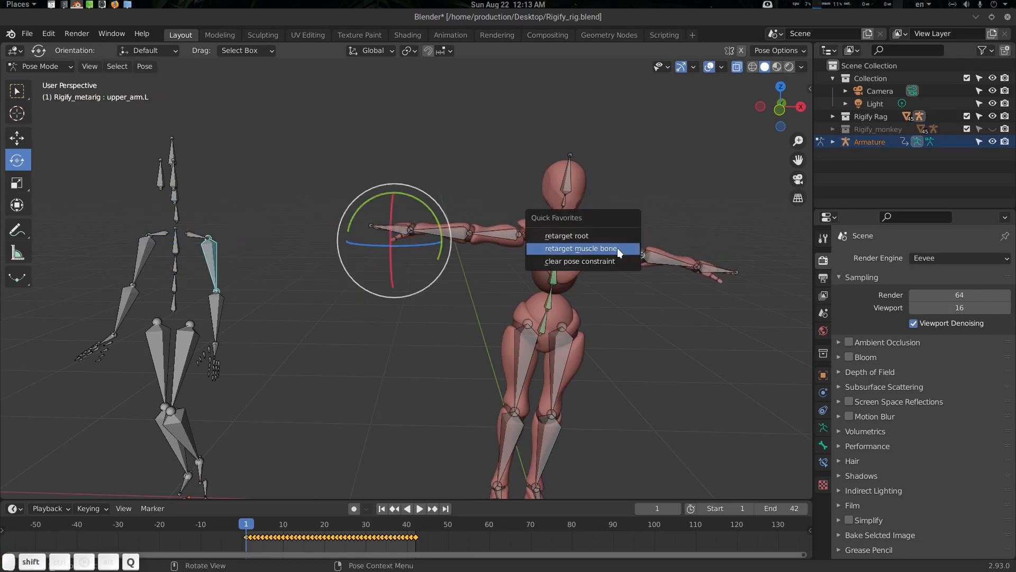
left_click(620, 249)
left_click(219, 319)
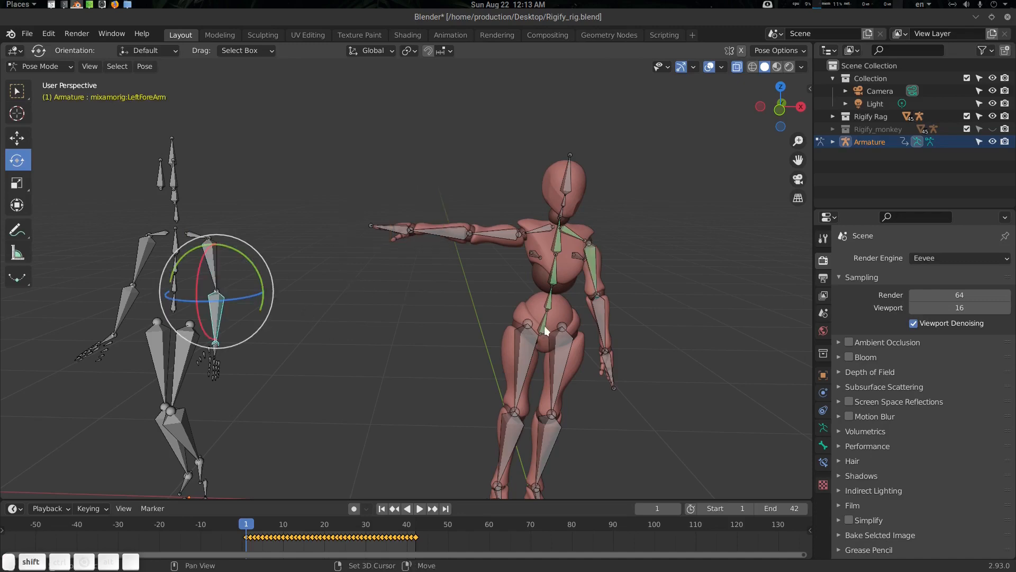
left_click(603, 318, "shift")
key("q")
left_click(601, 313)
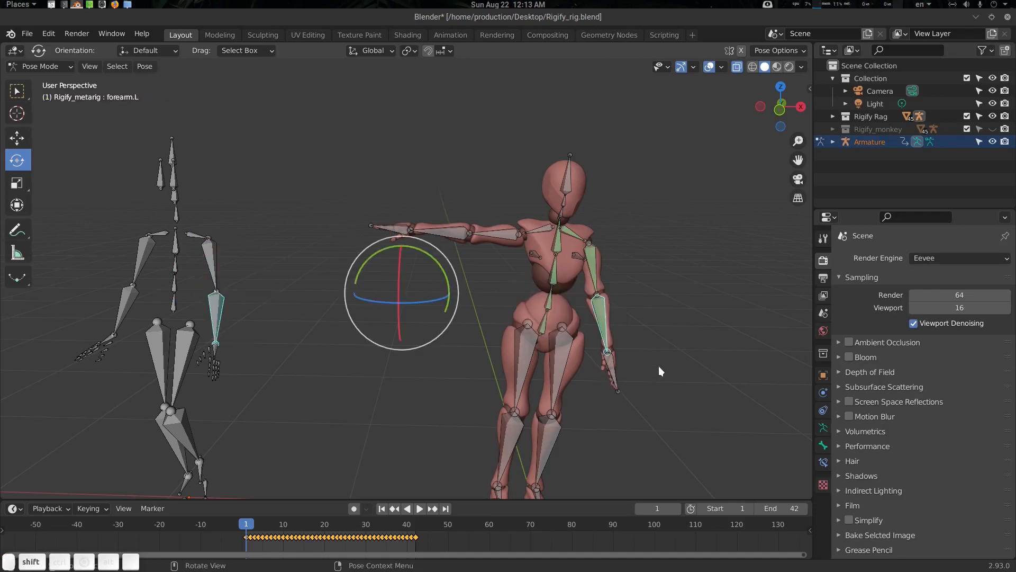
Step: Retarget the metarig's shoulder.R to the Armature's right shoulder bone as a muscle bone
mouse_move(660, 374)
middle_mouse_down()
mouse_move(616, 368)
mouse_move(672, 361)
middle_mouse_up()
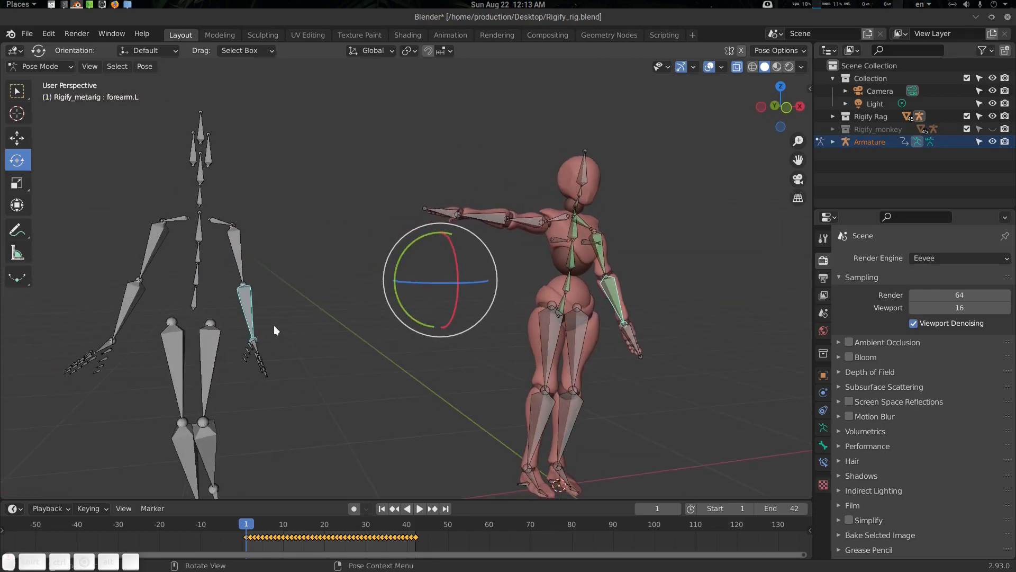
middle_click_drag(275, 333, 210, 263)
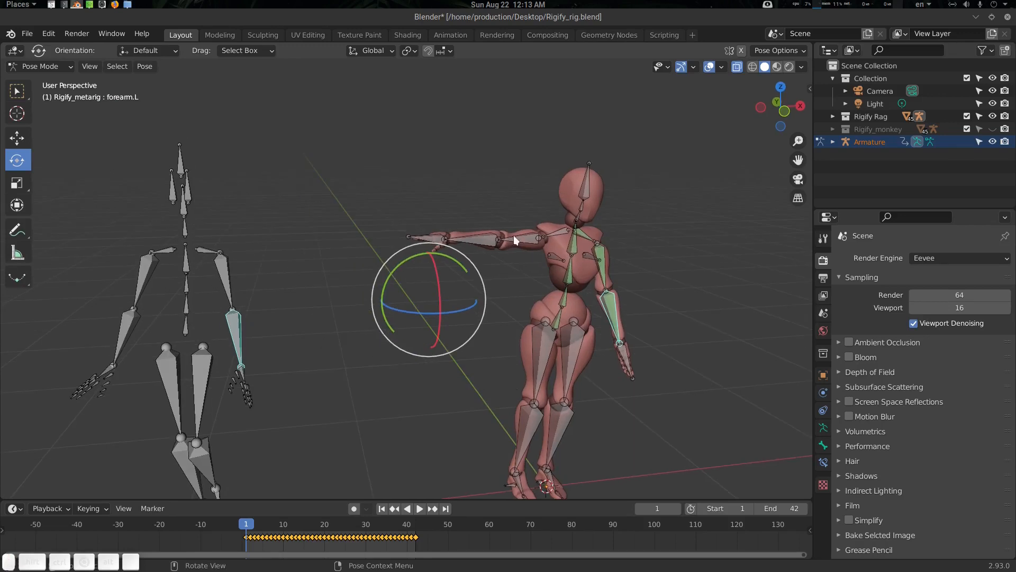
middle_click_drag(545, 309, 469, 293)
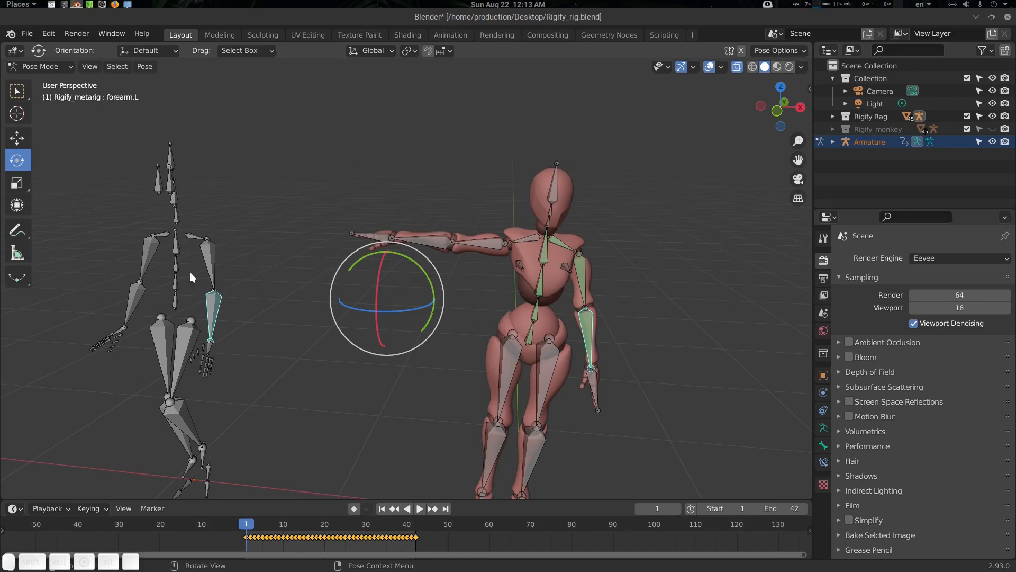
middle_click_drag(194, 345, 282, 295)
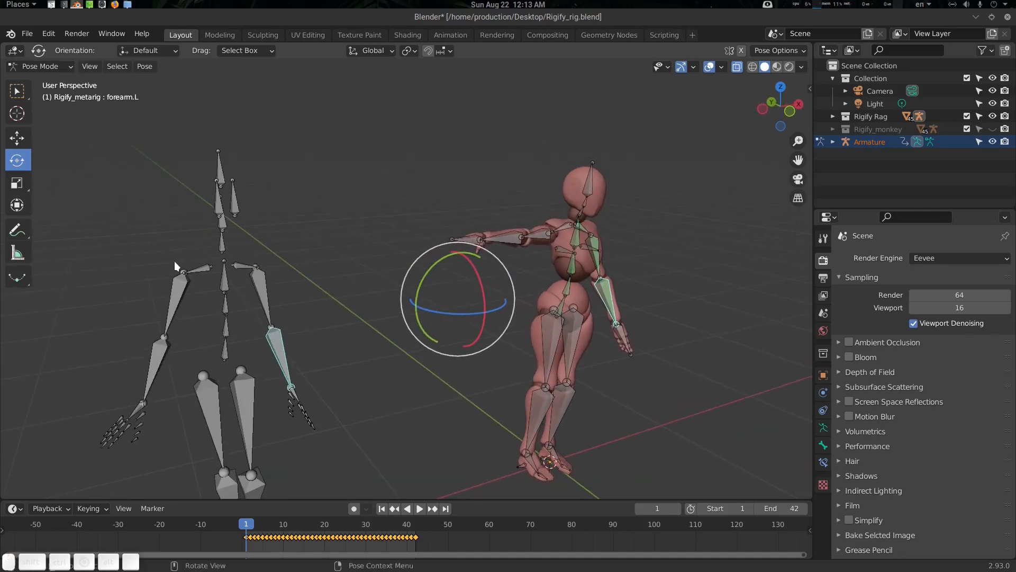
left_click(197, 274)
left_click(565, 233, "shift")
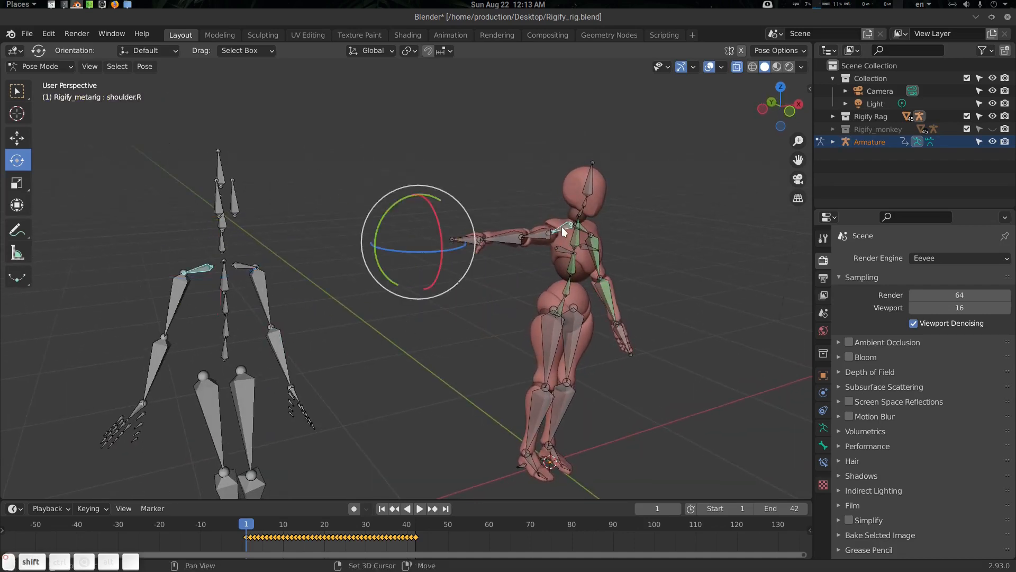
key("q")
left_click(562, 228)
middle_click_drag(353, 300, 325, 294)
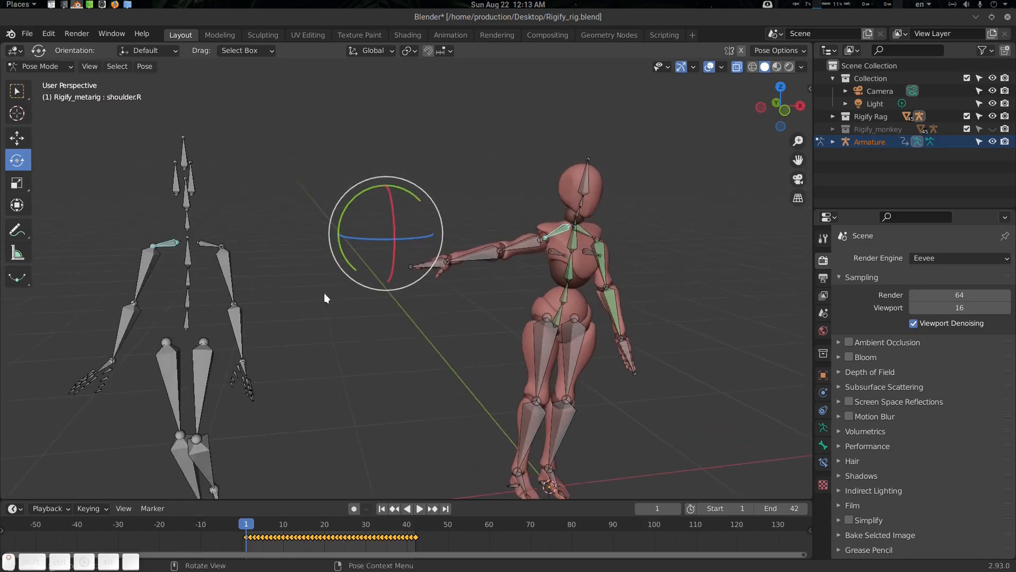
Step: Retarget the metarig's right upper arm, forearm and hand.R to the matching Armature bones as muscle bones
left_click(153, 264)
left_click(521, 248, "shift")
key("q")
left_click(526, 248)
left_click(127, 328)
left_click(507, 317, "shift")
key("q")
left_click(114, 356)
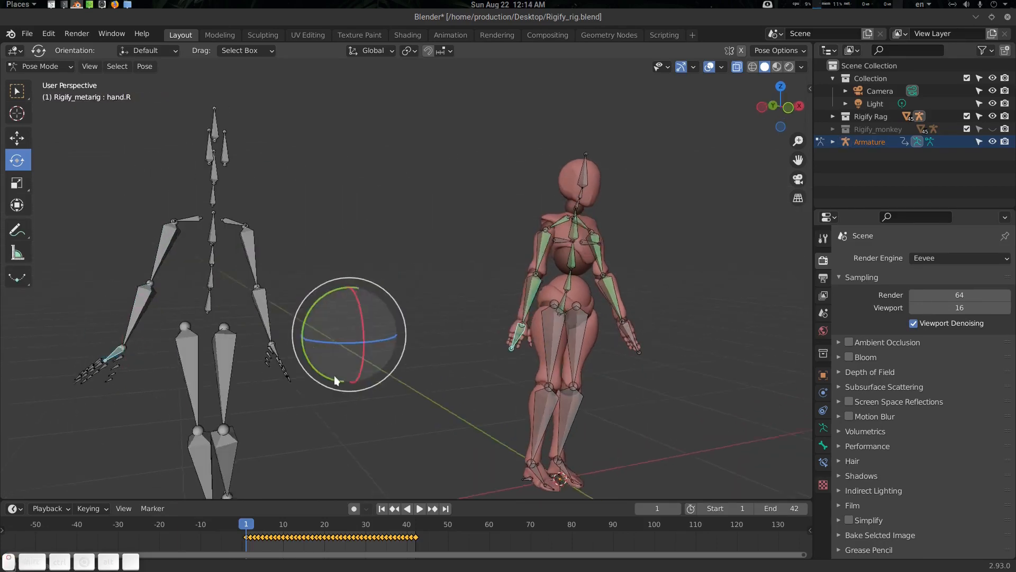
Step: Retarget the metarig's left thigh and shin to the Armature's left leg bones as muscle bones
left_click(194, 360)
key("q")
left_click(551, 387)
left_click(277, 363)
left_click(624, 407, "shift")
key("q")
left_click(626, 414)
Step: Retarget the metarig's left foot and toe bones to mixamorig:LeftFoot and the Armature's left toe bone
left_click(275, 410)
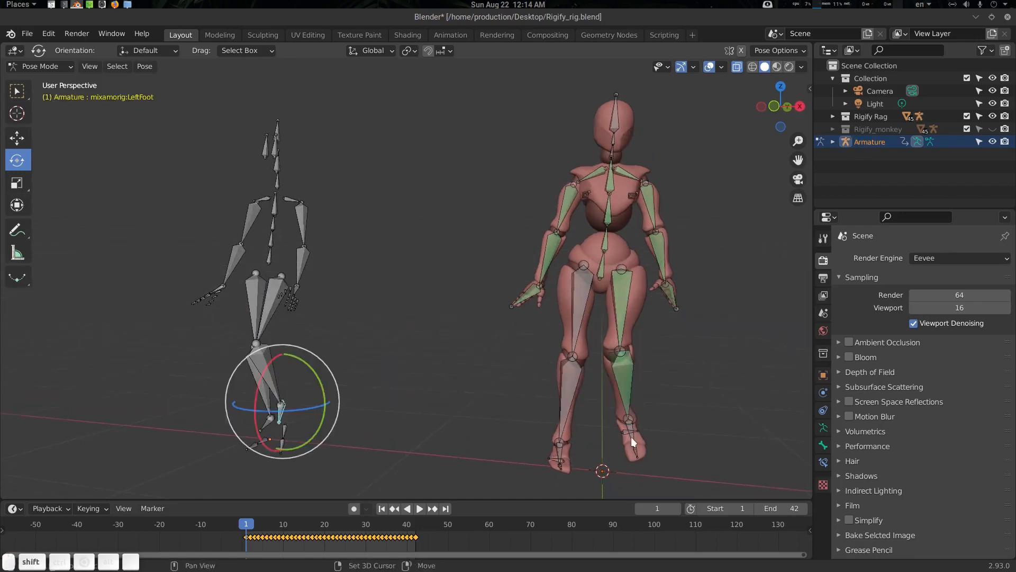
left_click(669, 369, "shift")
key("q")
left_click(166, 415)
left_click(643, 367, "shift")
Step: Pair the Armature's right foot and toe bones with the metarig's matching bones for retargeting
left_click(130, 407)
left_click(586, 383, "shift")
left_click(127, 440)
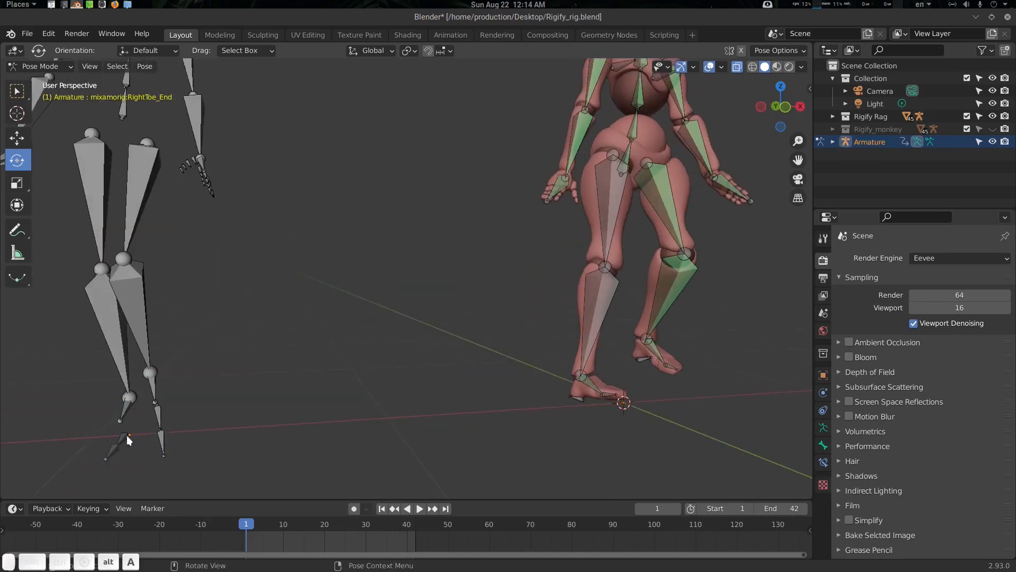
left_click(609, 398, "shift")
Step: Retarget the metarig's right shin and thigh to the Armature's right leg bones as muscle bones
left_click(113, 327)
left_click(609, 314, "shift")
key("q")
left_click(114, 249)
left_click(626, 265, "shift")
key("q")
Step: Scrub the walk to frame 16 and select the metarig's upper_arm.L to inspect the retargeted left arm
left_click_drag(246, 529, 308, 532)
middle_click_drag(365, 222, 248, 201)
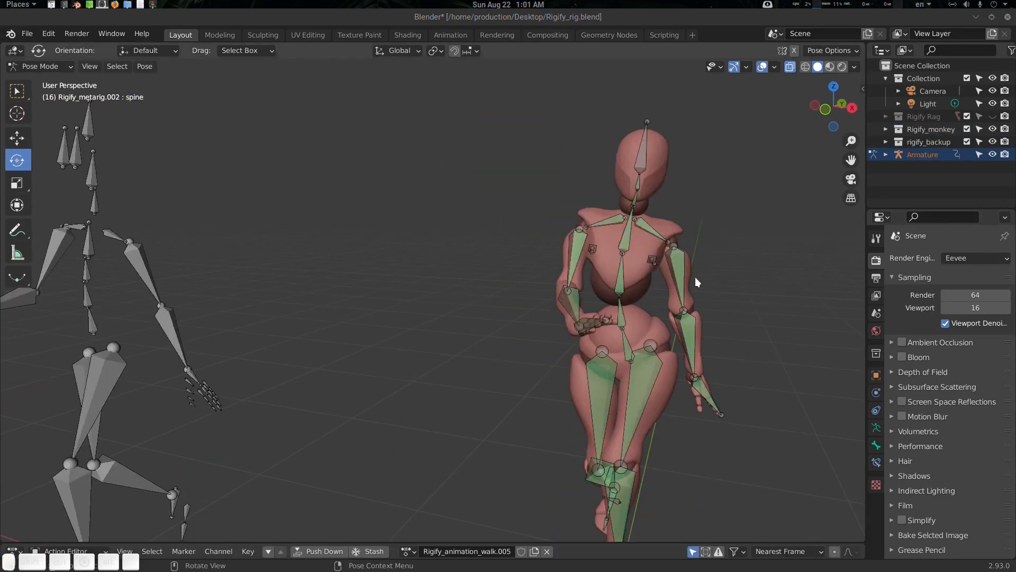
left_click(666, 275)
middle_click_drag(676, 302, 634, 308)
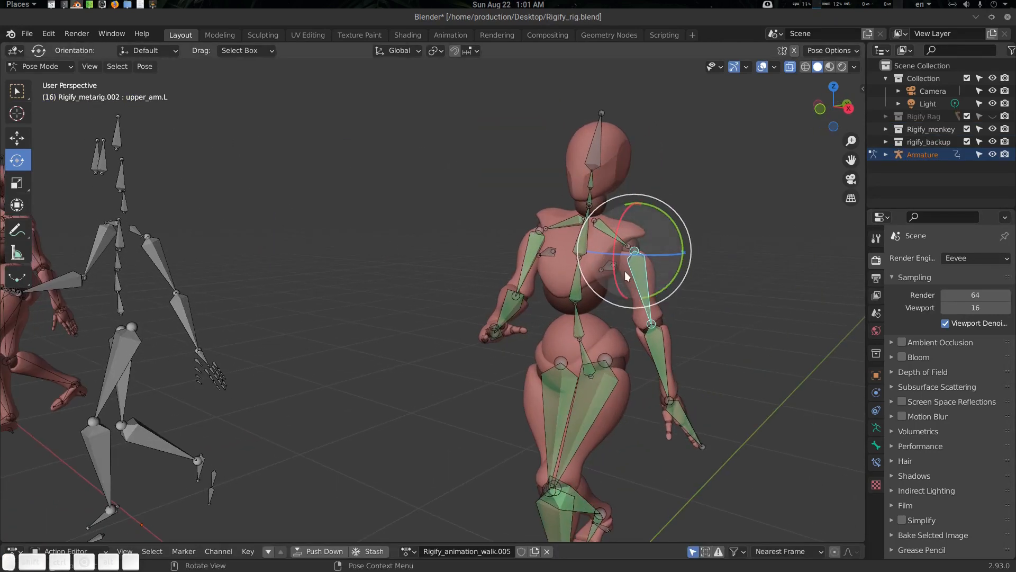
Step: Try clearing the pose constraint from the metarig's upper_arm.L, and undo it
key("q")
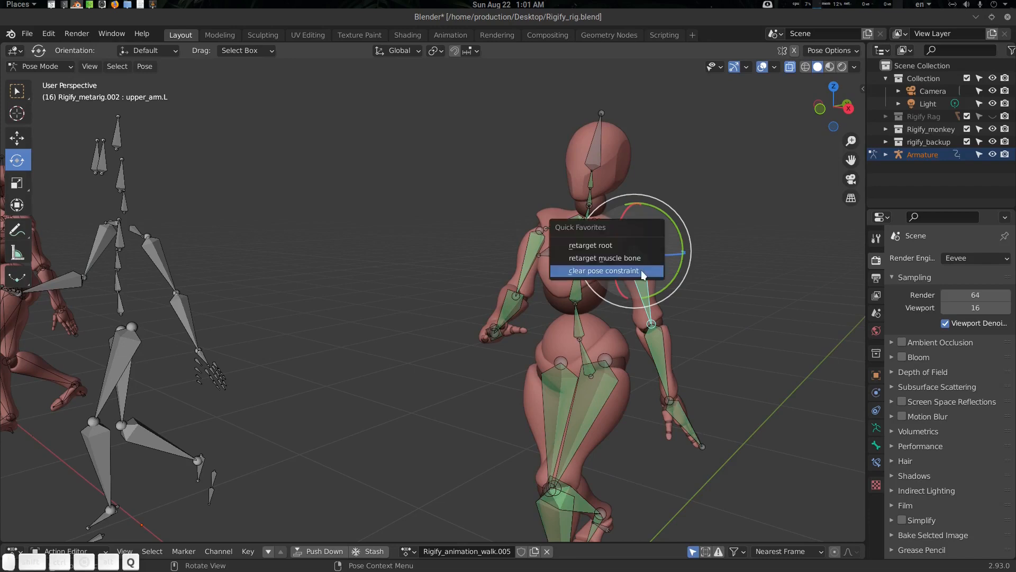
key("Escape")
key("q")
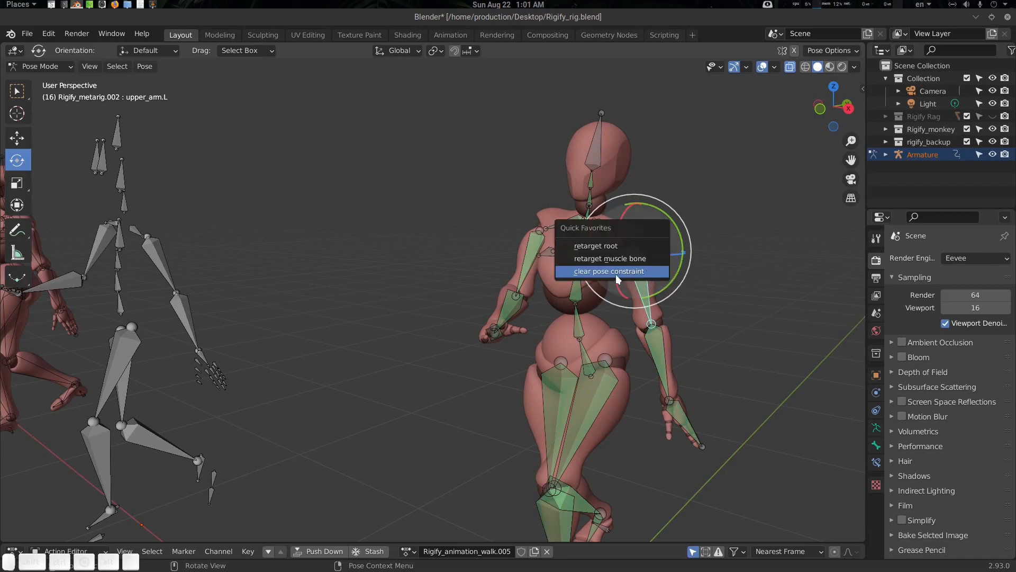
left_click(626, 271)
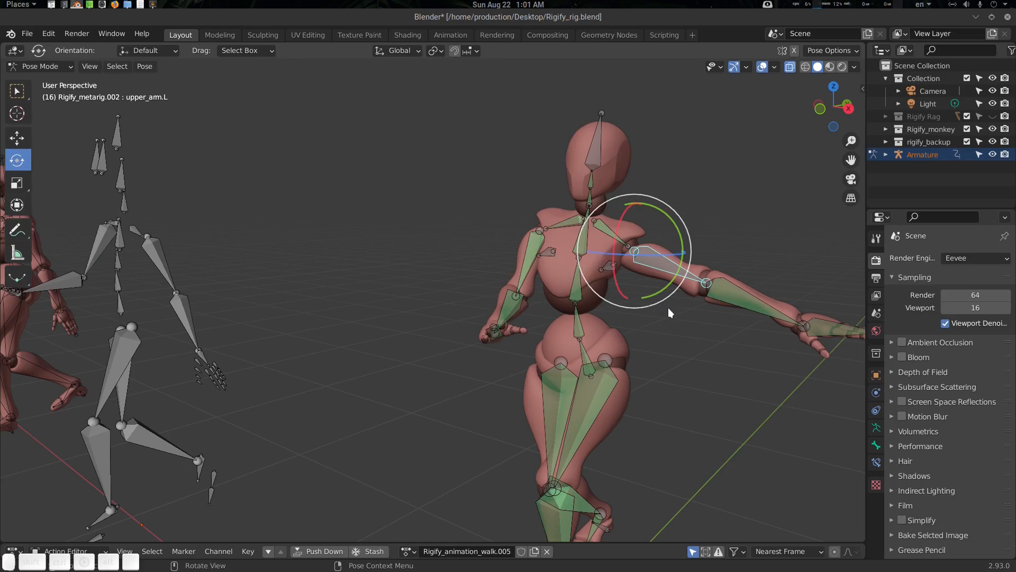
key("alt+a")
middle_click_drag(667, 307, 631, 312)
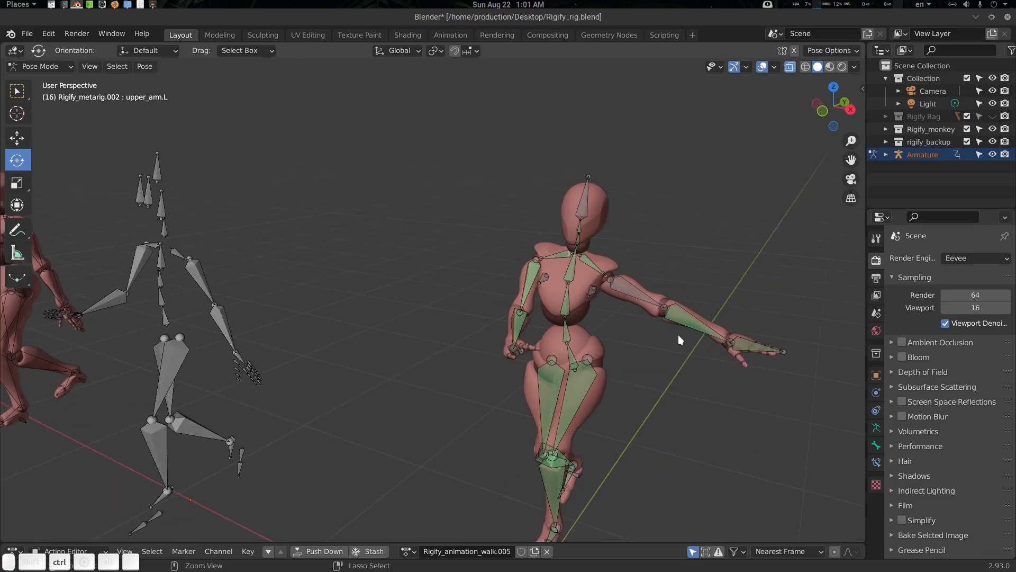
key("ctrl+z")
key("ctrl+z")
Step: Clear the pose constraints from the metarig's left upper arm, left forearm and left thigh together, and deselect all bones
scroll(655, 338, "up", 1)
middle_click_drag(669, 351, 589, 335)
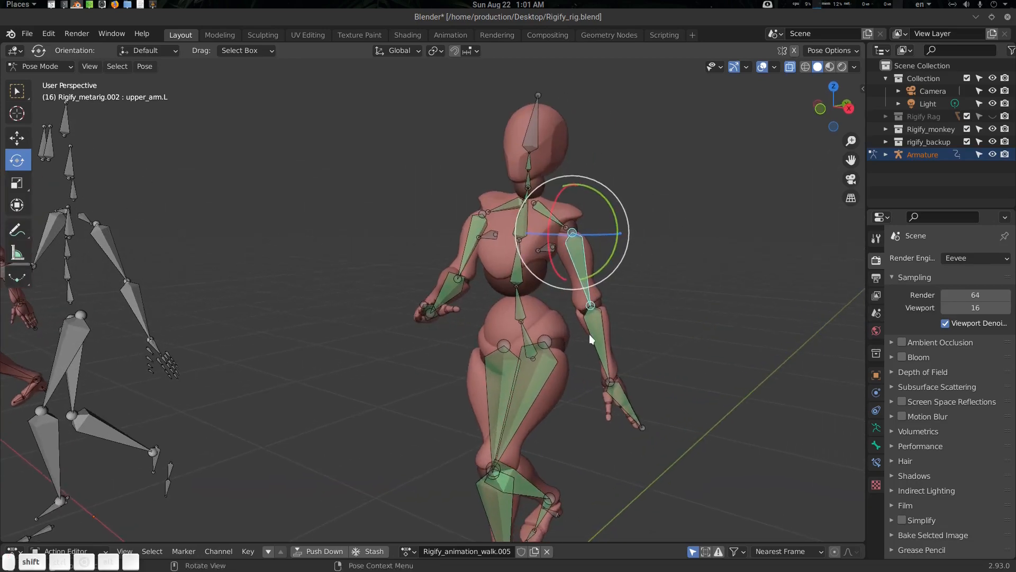
left_click(595, 337, "shift")
left_click(534, 370, "shift")
key("q")
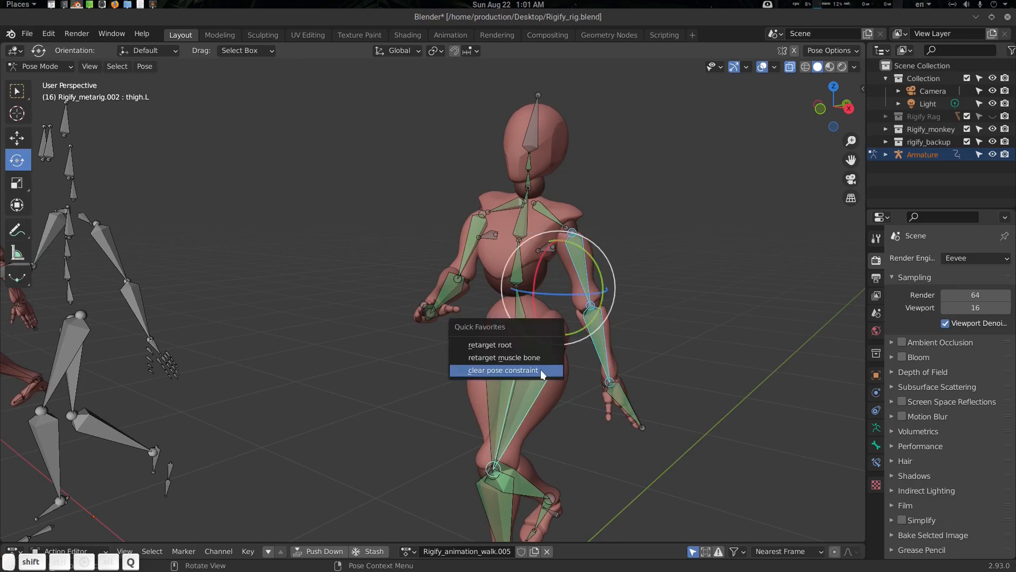
left_click(543, 371)
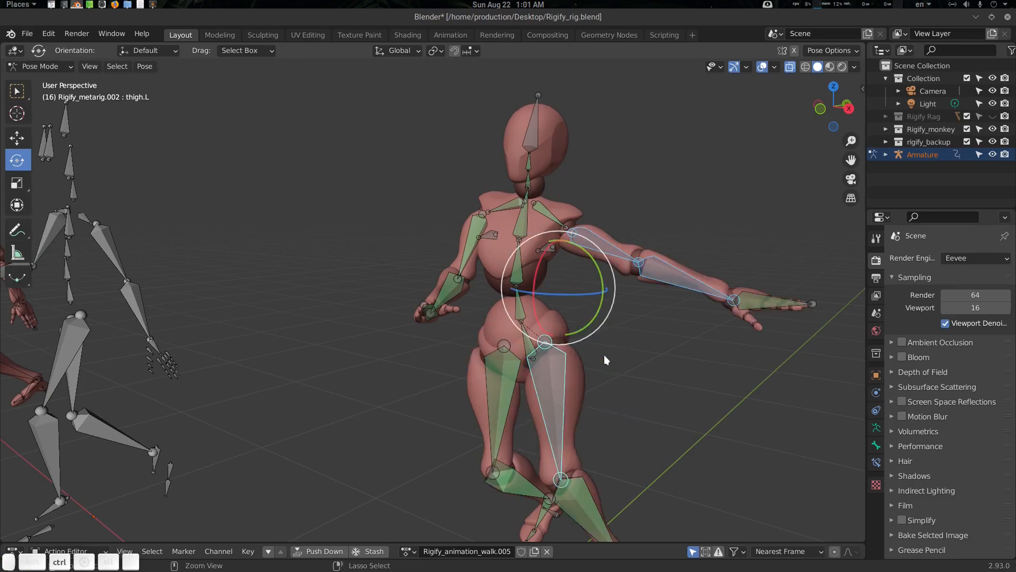
key("alt+a")
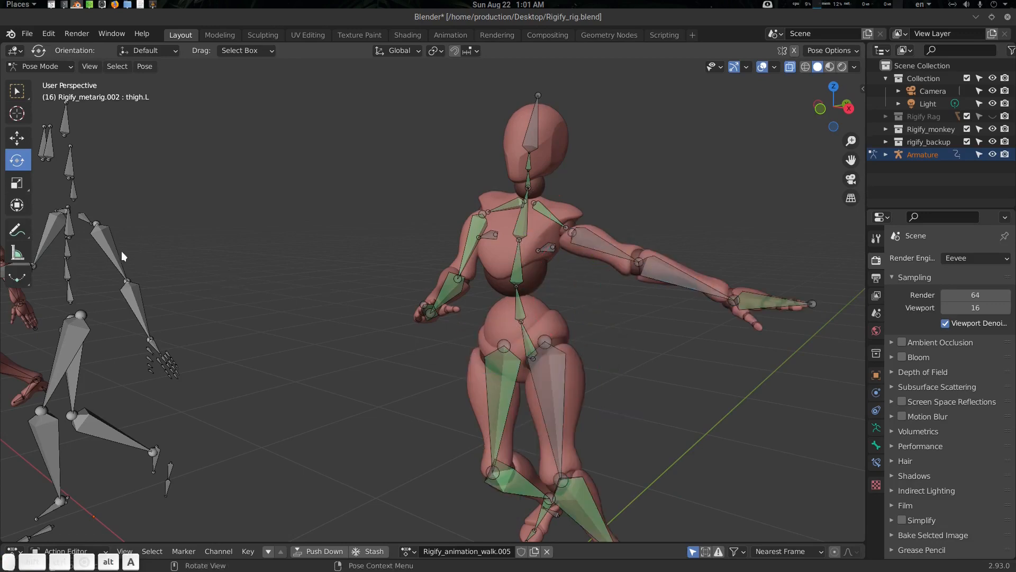
Step: Retarget the metarig's left upper arm and forearm to the Armature's matching left arm bones as muscle bones
left_click(115, 250)
left_click(599, 243, "shift")
key("q")
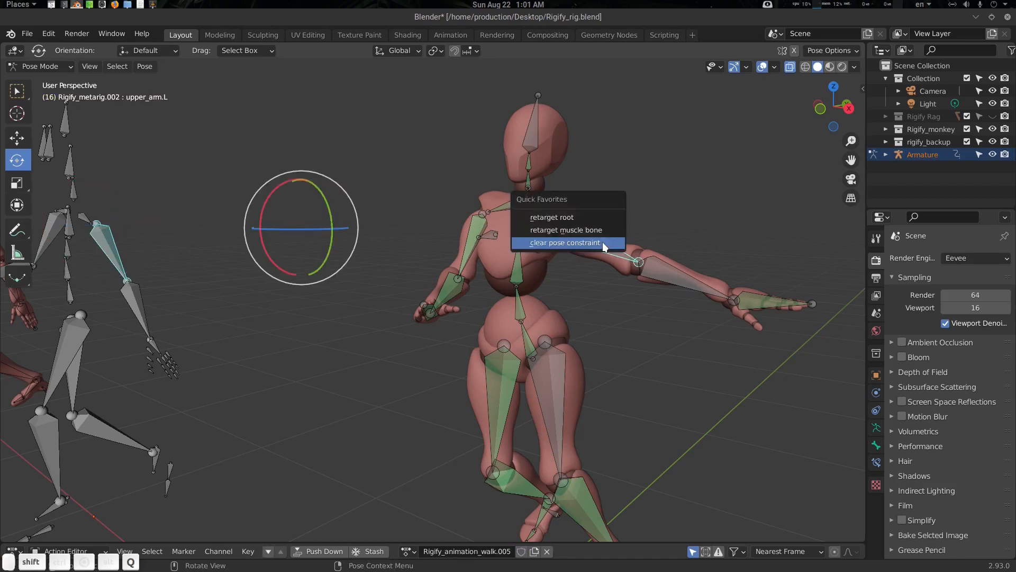
left_click(601, 231)
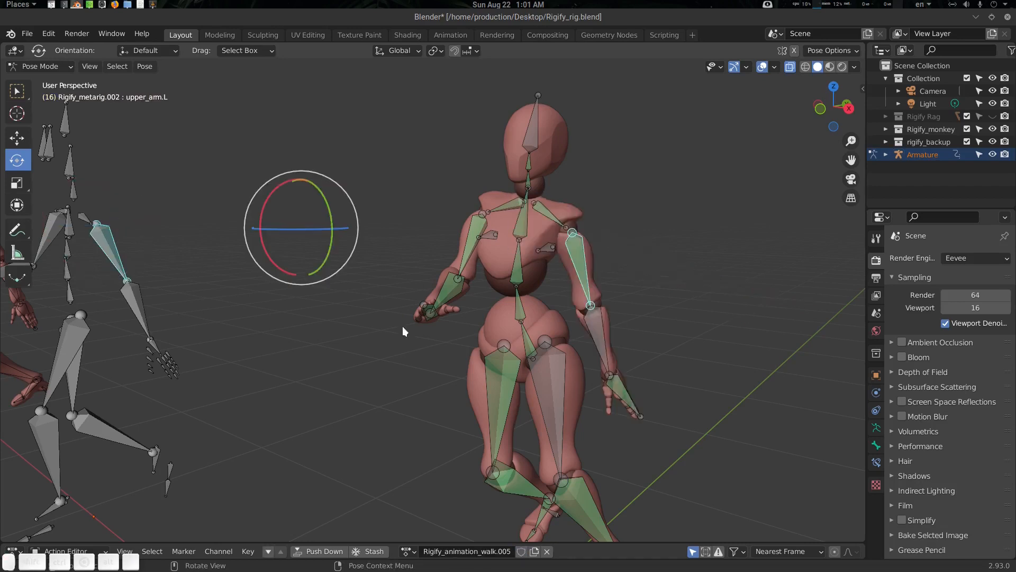
left_click(123, 304)
left_click(595, 331, "shift")
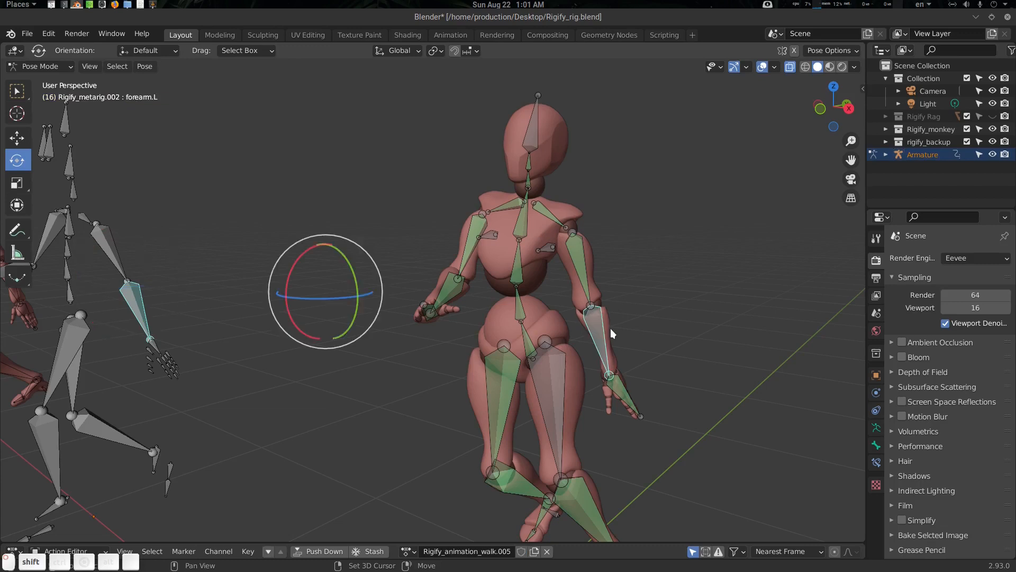
key("q")
left_click(596, 331)
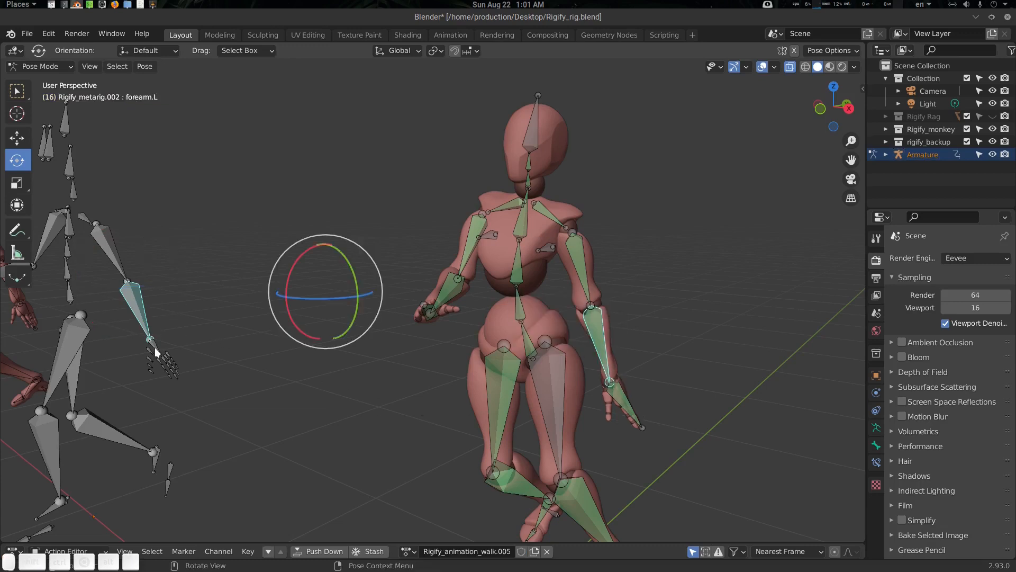
Step: Retarget the metarig's left thigh to mixamorig:LeftUpLeg
left_click(67, 357)
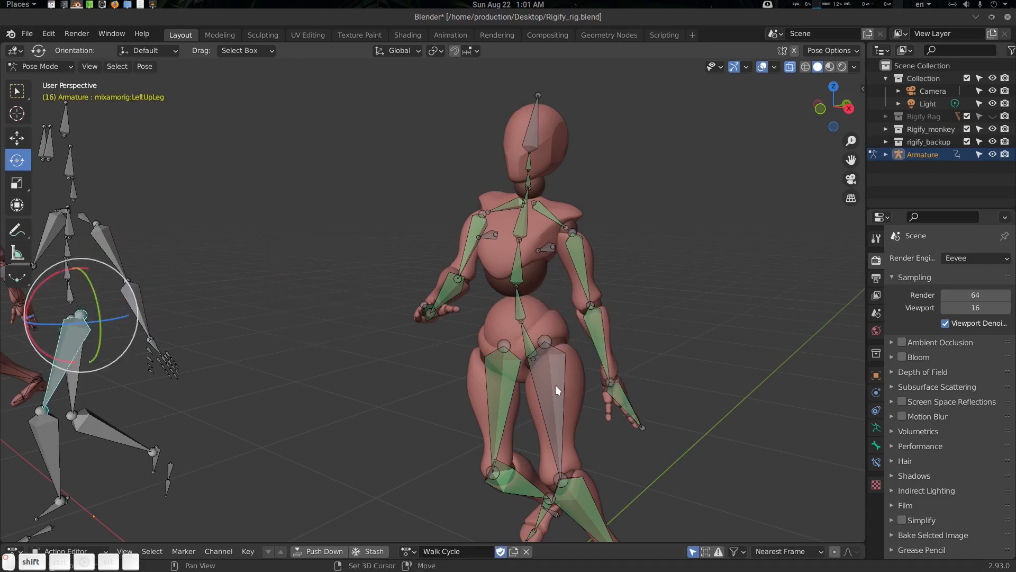
left_click(555, 386, "shift")
key("q")
left_click(545, 447)
middle_click_drag(621, 424, 628, 383)
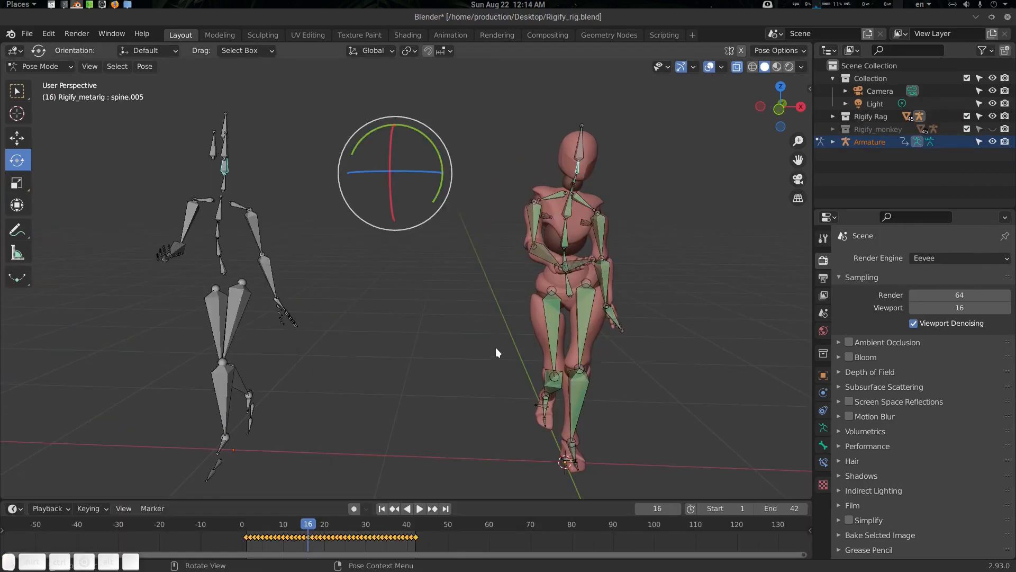
Step: Play the walk from frame 16 to check the retargeted motion on the metarig
left_click(309, 525)
key("space")
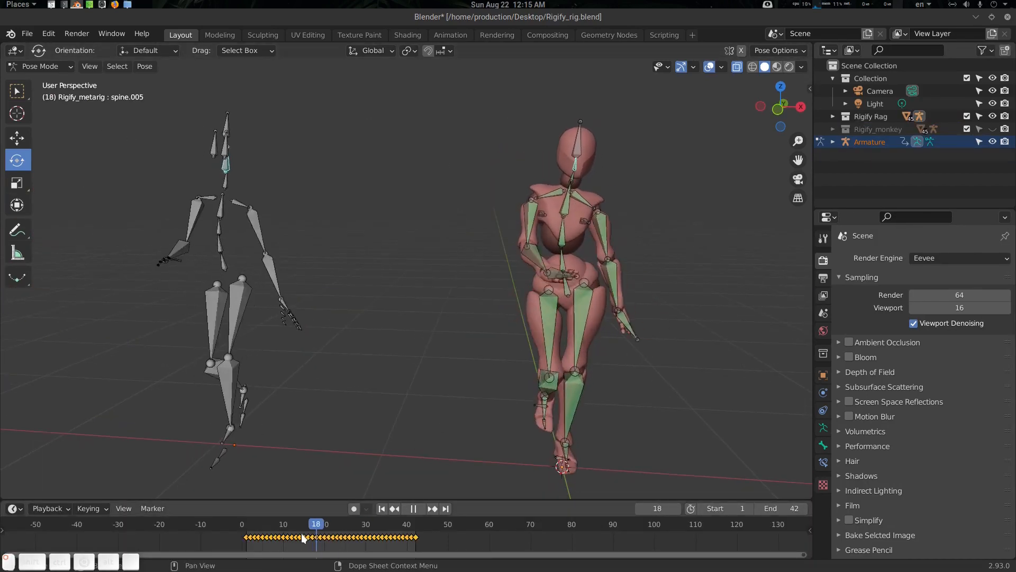
key("space")
Step: Switch both armatures to Object Mode, deselect them, and play the walk to compare the two rigs from several angles
key("ctrl+Tab")
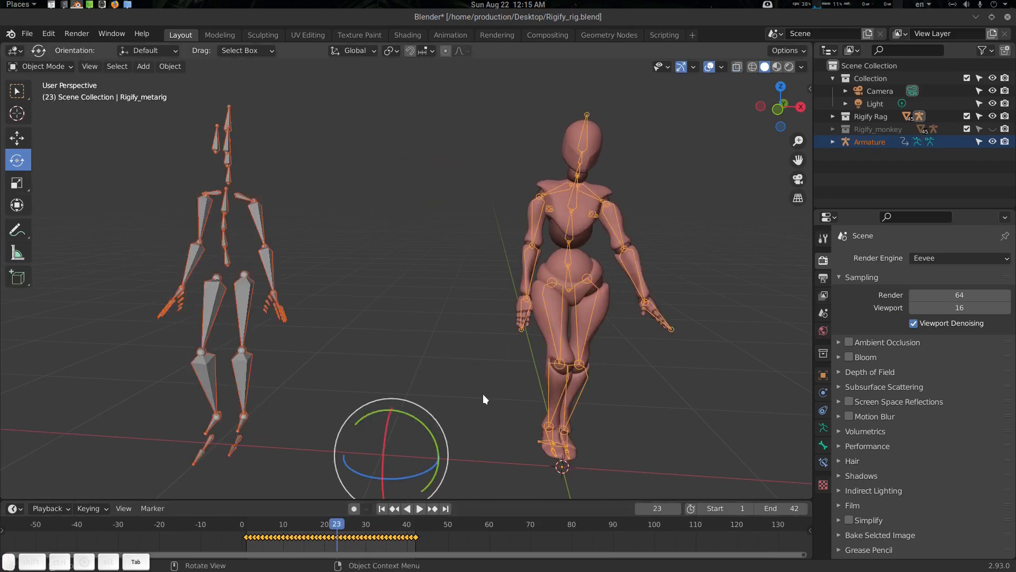
middle_click_drag(482, 394, 548, 424)
scroll(449, 402, "down", 2)
key("alt+a")
key("space")
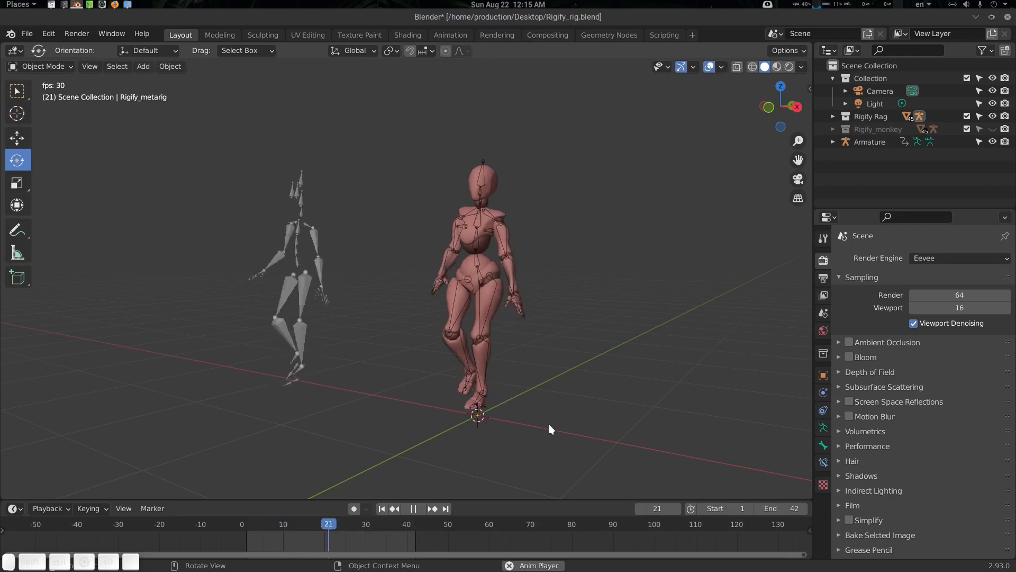
key("space")
middle_click_drag(420, 415, 310, 316)
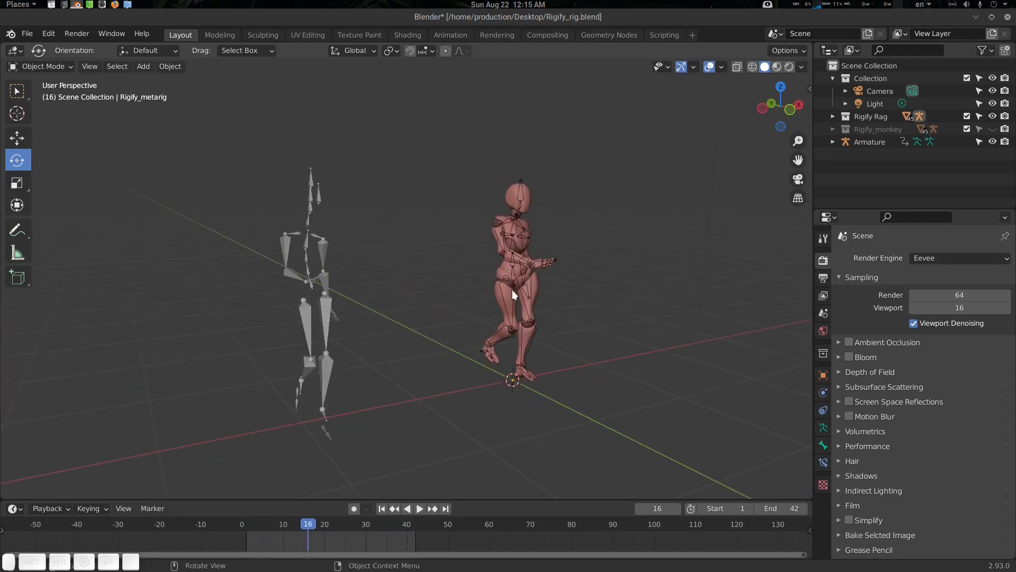
middle_click_drag(531, 323, 426, 321)
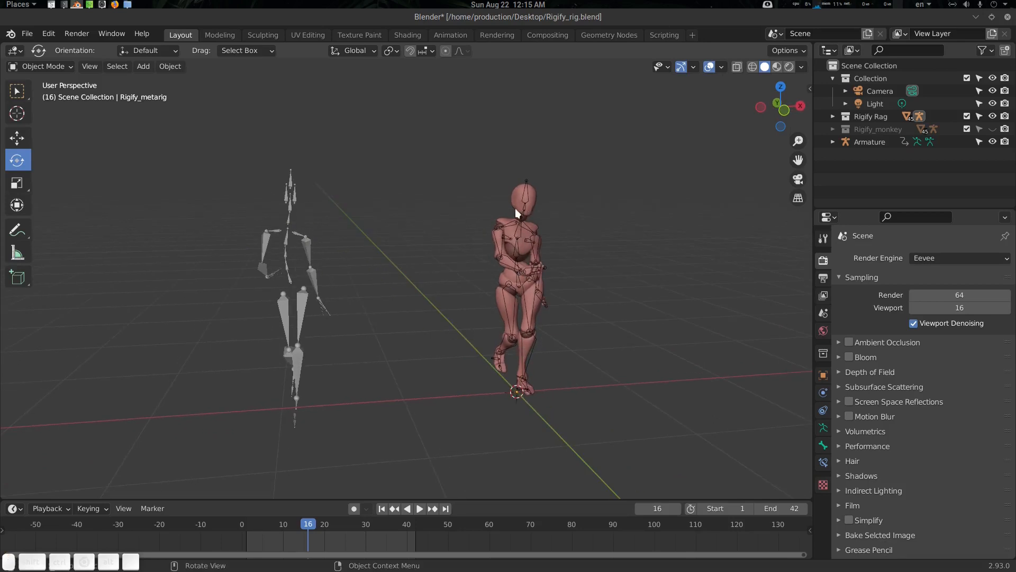
middle_click_drag(520, 329, 509, 221)
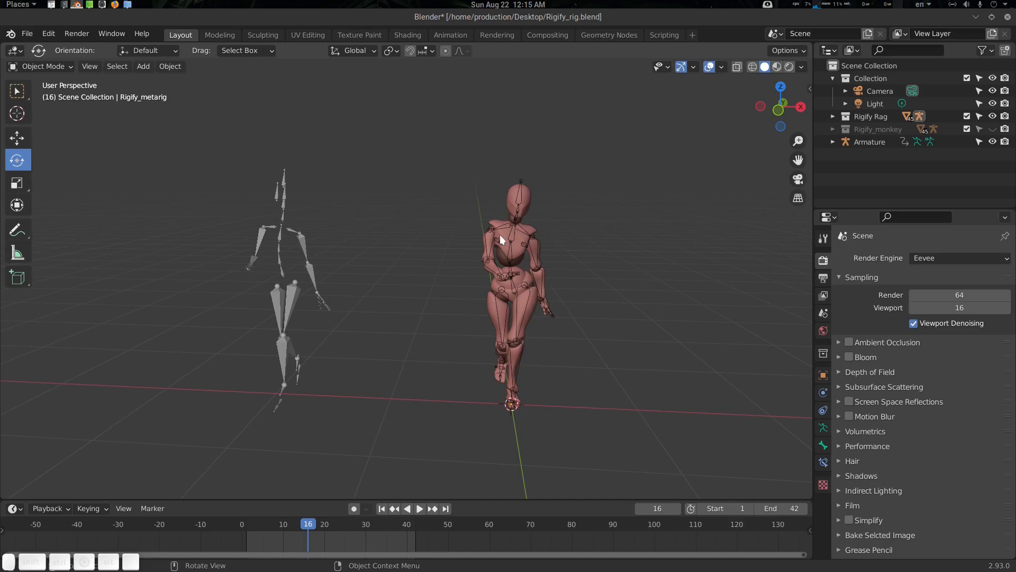
Step: Select the Armature and the Rigify_metarig together, enter Pose Mode, and deselect all bones
left_click(303, 238)
left_click(515, 236, "shift")
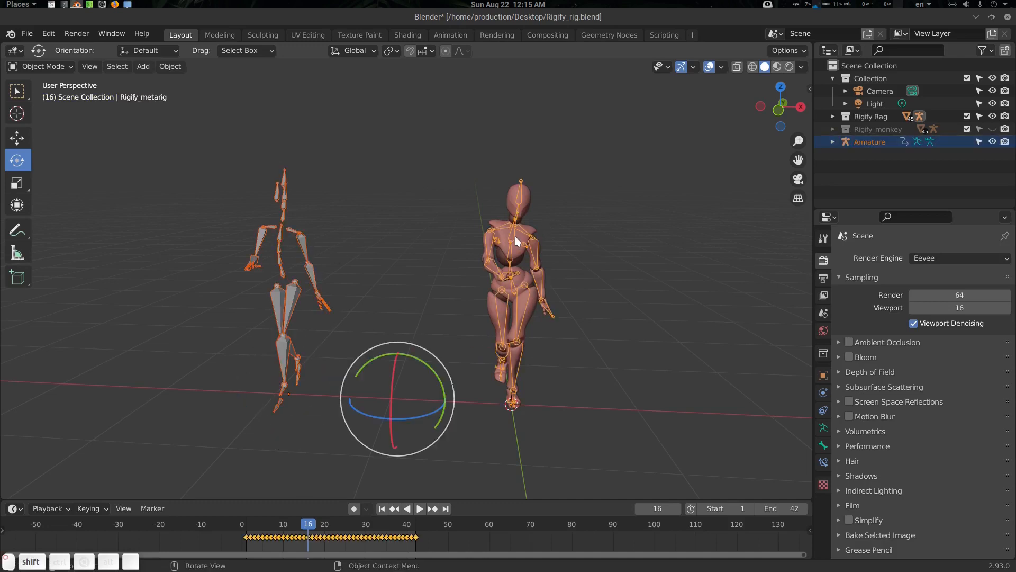
key("ctrl+Tab")
left_click(515, 299)
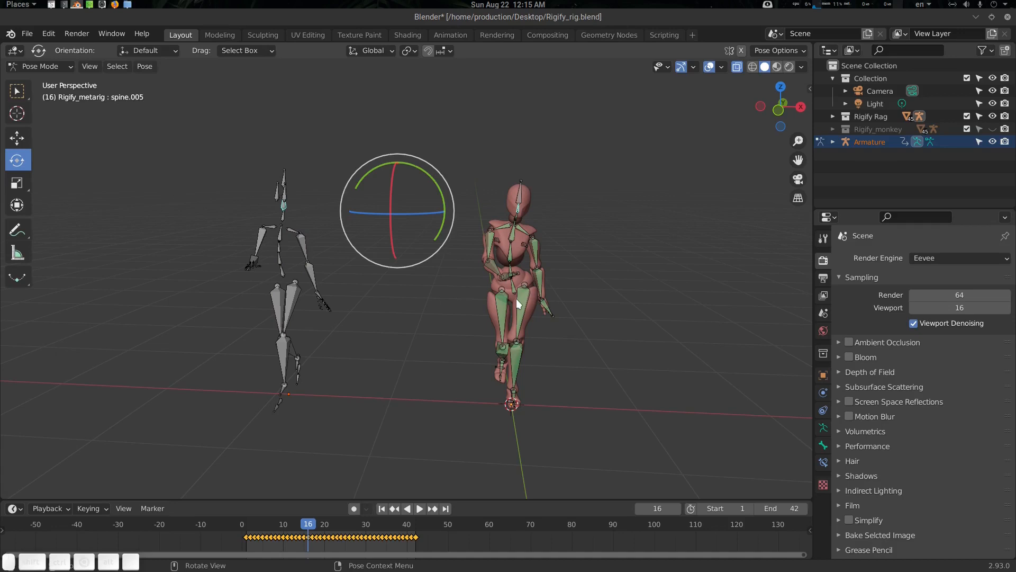
mouse_move(516, 298)
middle_mouse_down()
mouse_move(504, 326)
mouse_move(507, 284)
middle_mouse_up()
key("alt+a")
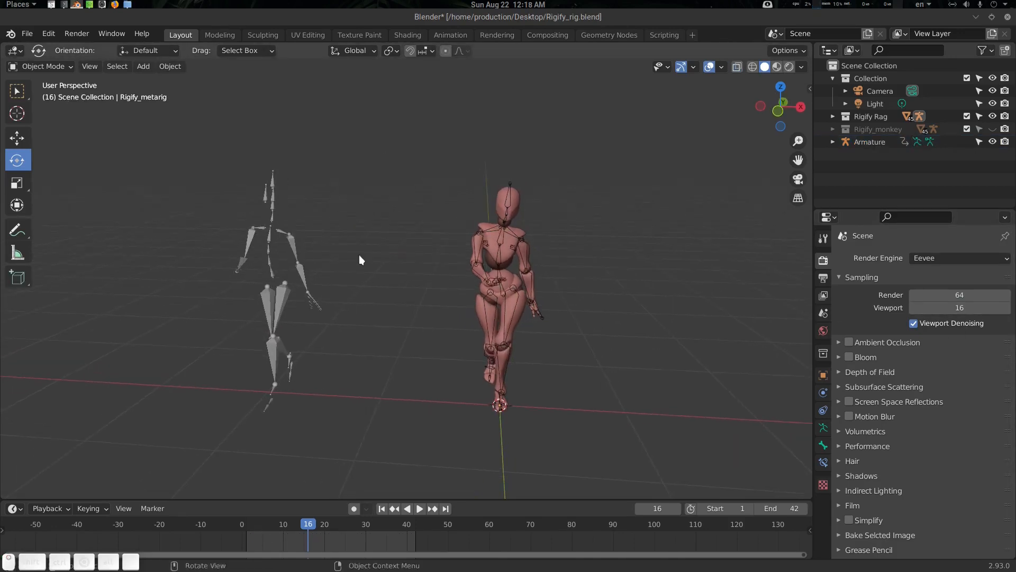
Step: Put the Armature and the Rigify_metarig into Pose Mode together, with the metarig as the active object
left_click(295, 244)
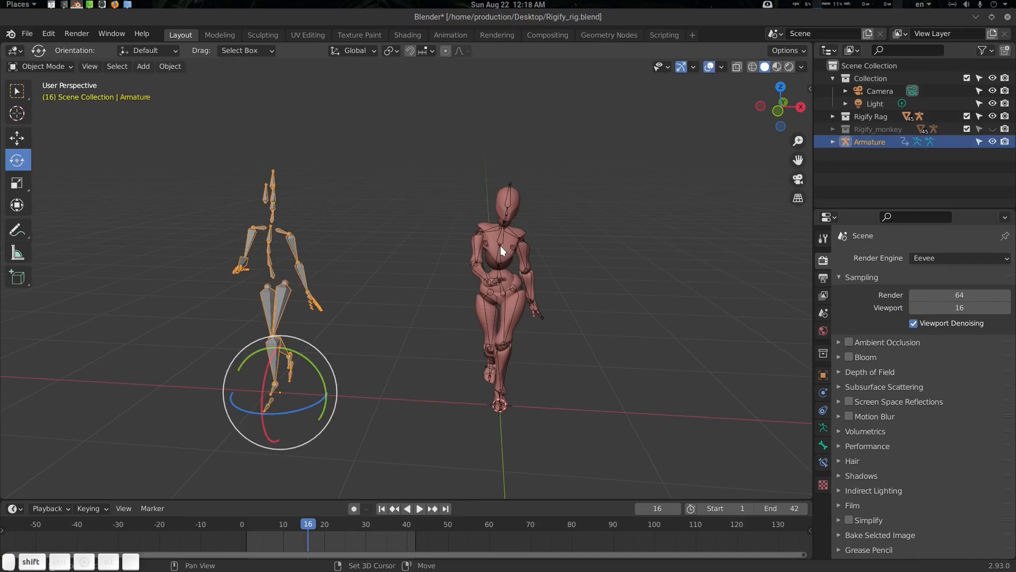
left_click(500, 244, "shift")
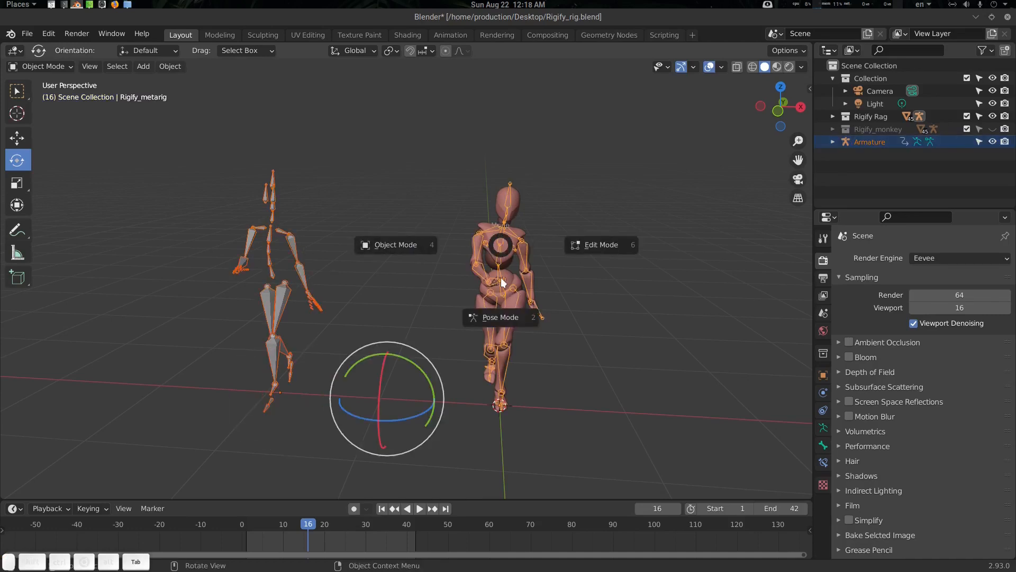
left_click(492, 316)
mouse_move(492, 315)
middle_mouse_down()
mouse_move(506, 312)
mouse_move(472, 317)
mouse_move(486, 314)
middle_mouse_up()
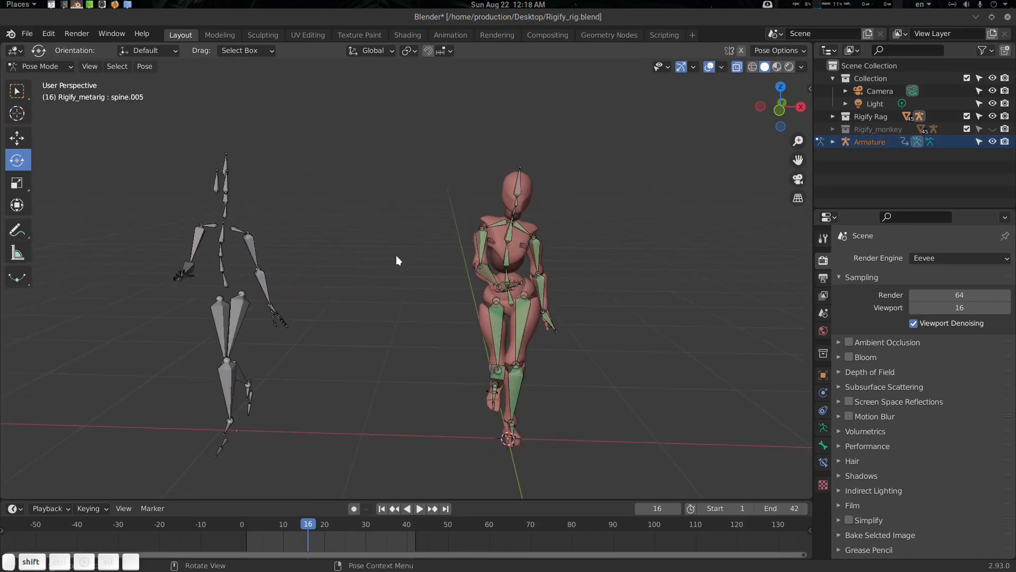
middle_click_drag(480, 255, 500, 257)
scroll(346, 263, "up", 2)
scroll(334, 269, "down", 3)
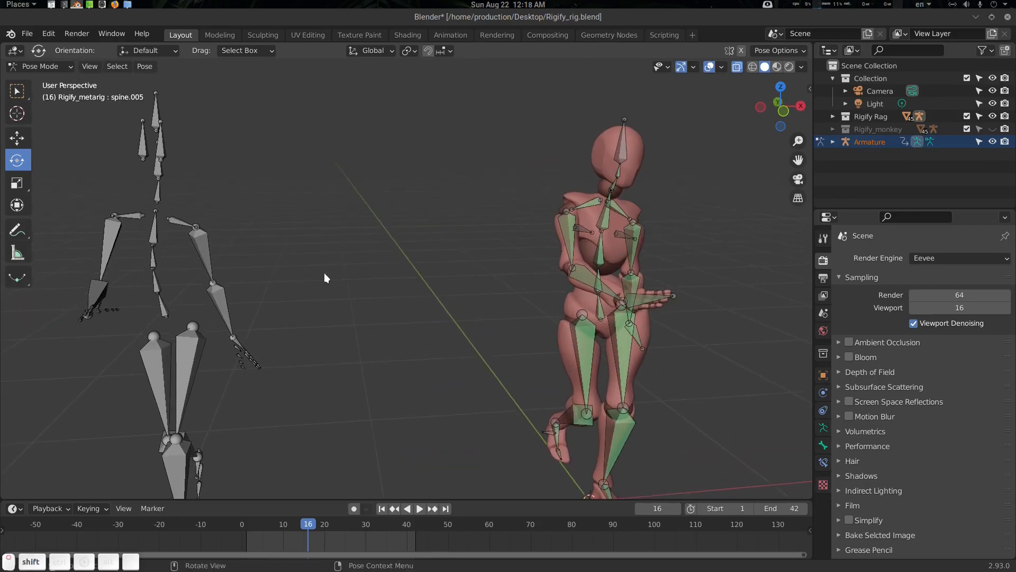
Step: Select a shoulder bone on both armatures and export the Simple Retarget preset to the Desktop as Mixamo2rigify.txt
left_click(224, 231)
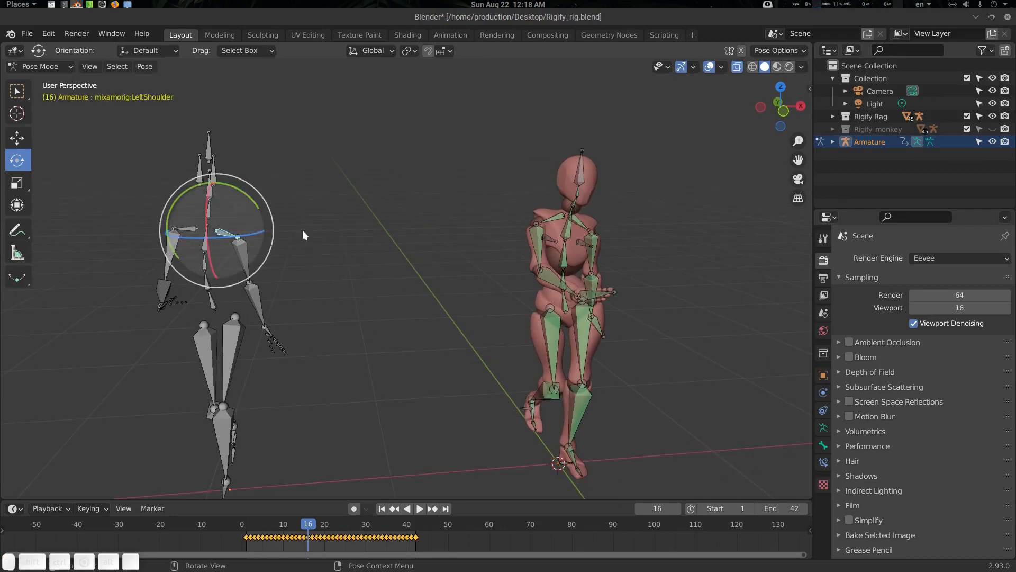
middle_click_drag(440, 254, 369, 263)
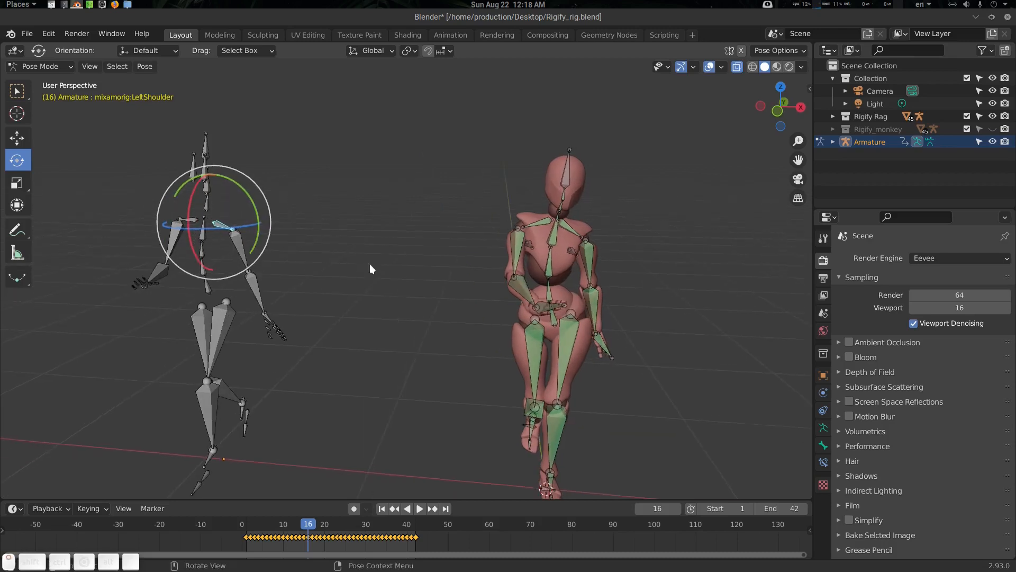
left_click(546, 232, "shift")
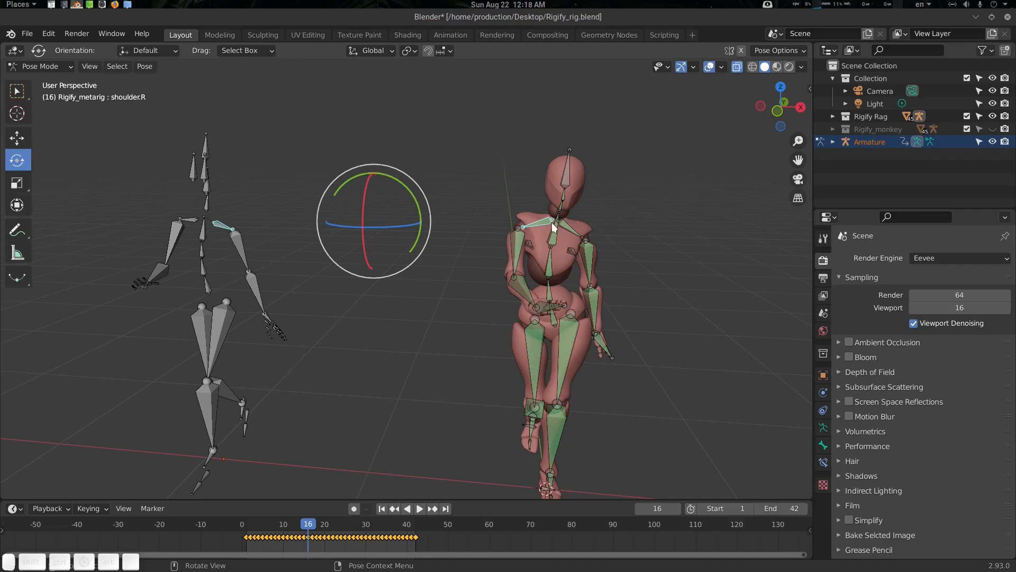
left_click(146, 67)
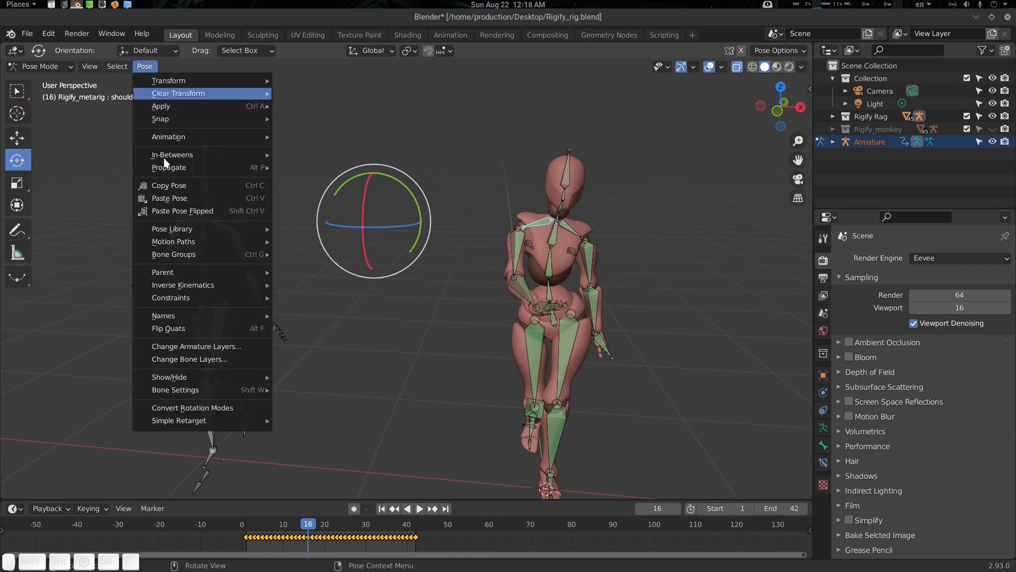
mouse_move(218, 424)
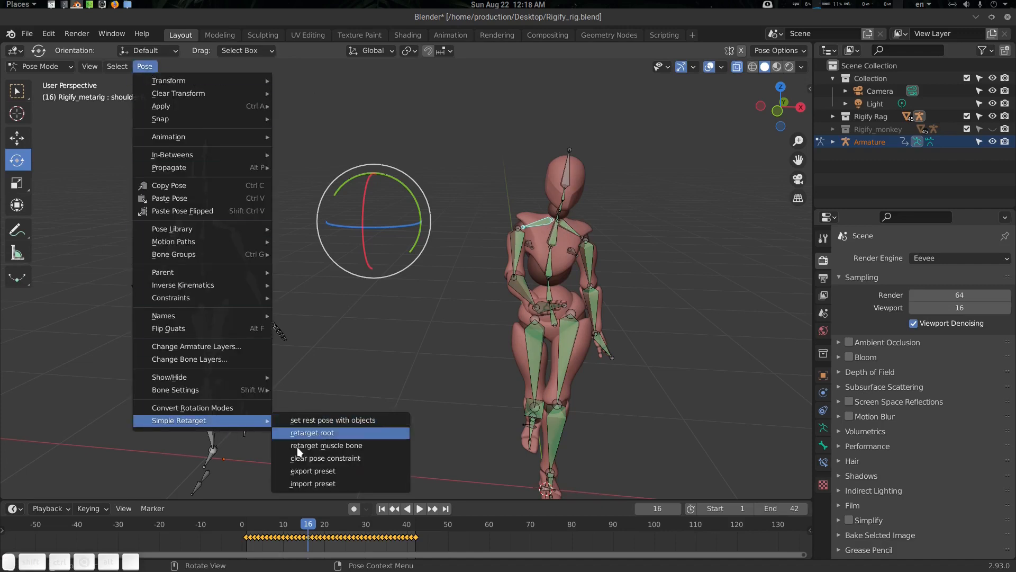
left_click(328, 474)
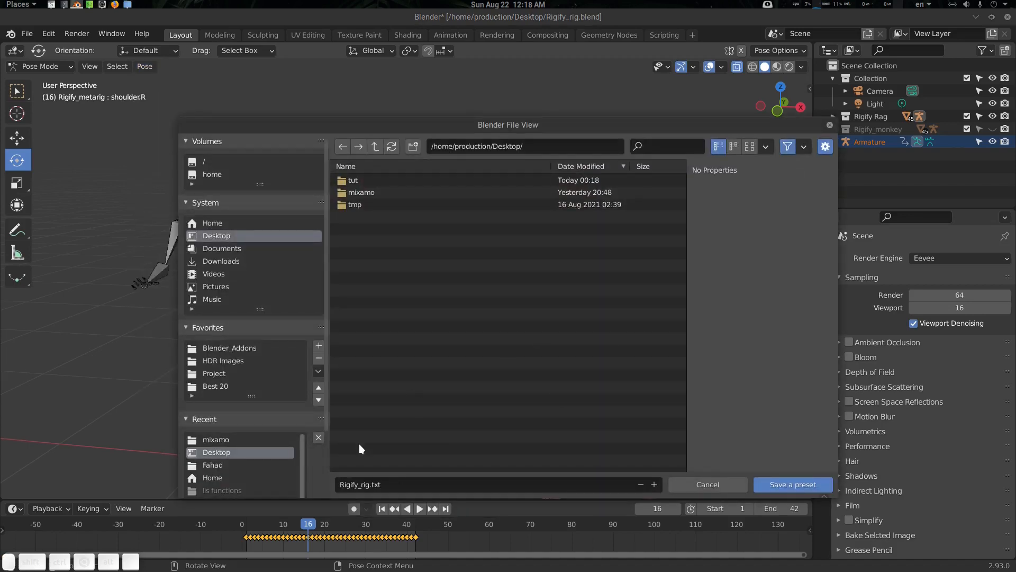
left_click(398, 485)
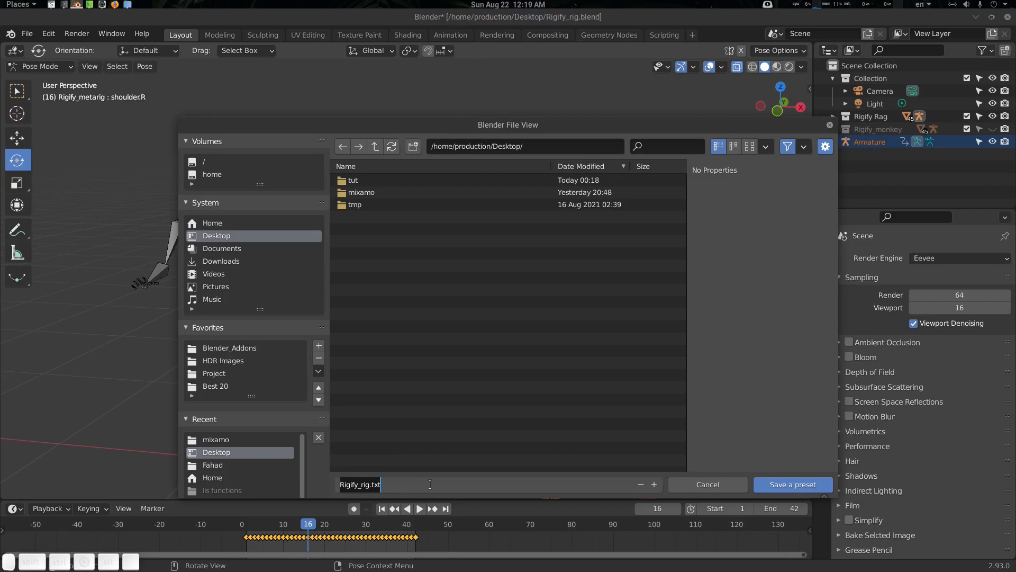
key("shift")
type("Mixamo")
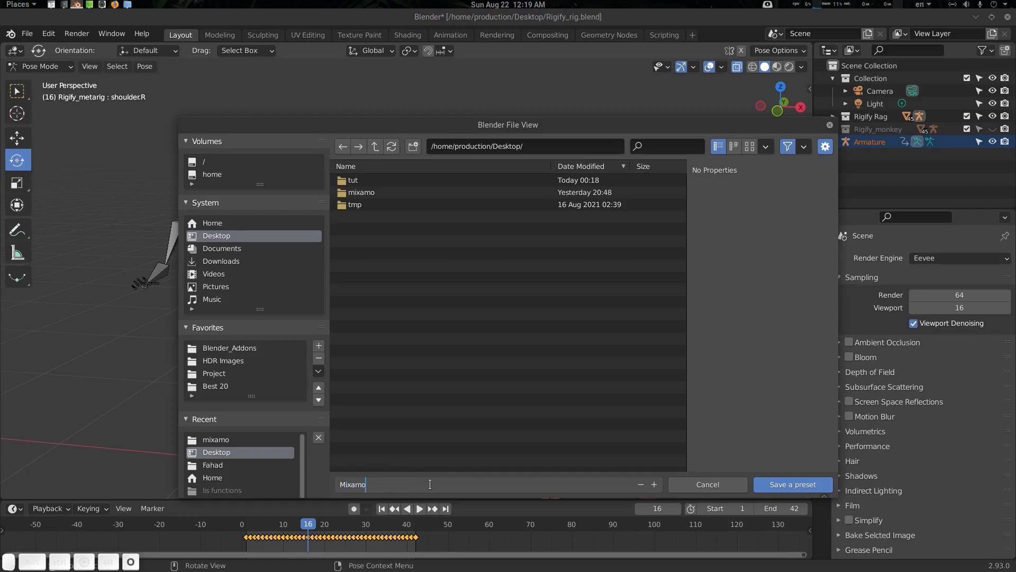
type("2rigify")
key("Return")
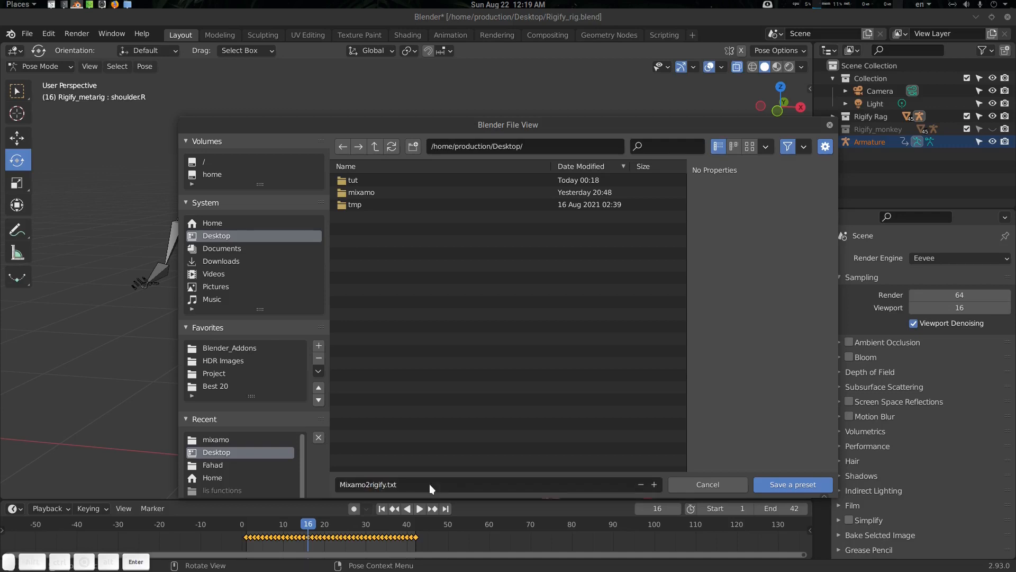
left_click(802, 481)
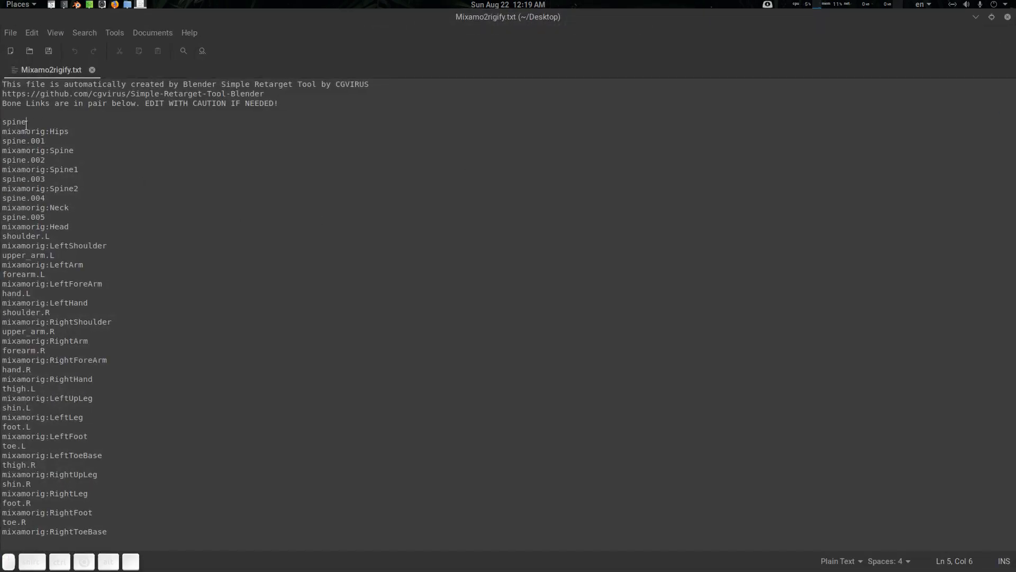
Step: Examine the paired bone links in Mixamo2rigify.txt in the text editor and close the file
left_click_drag(31, 122, 2, 123)
left_click_drag(69, 131, 1, 129)
left_click(31, 140)
left_click(23, 135)
double_click(208, 18)
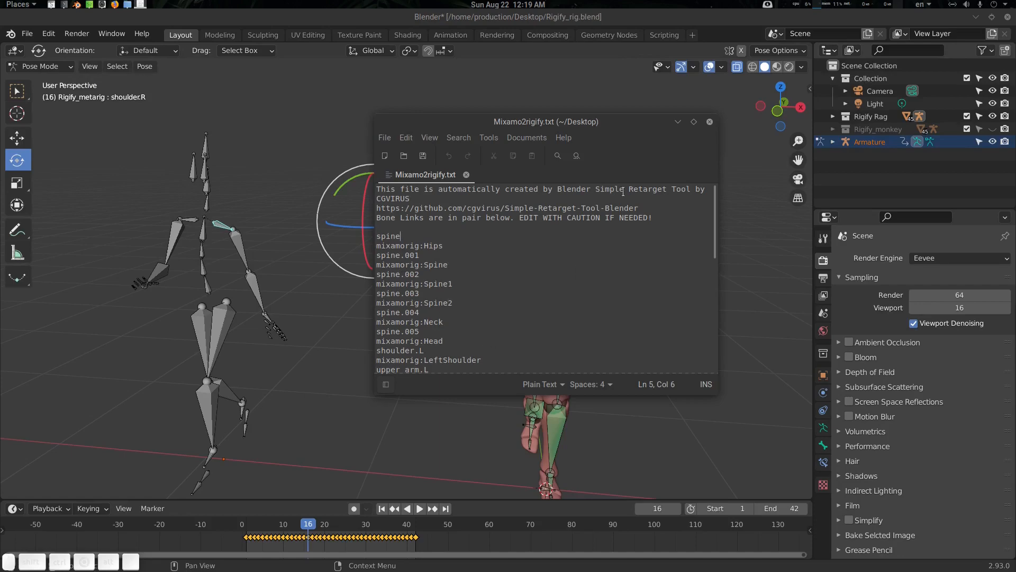
double_click(596, 125)
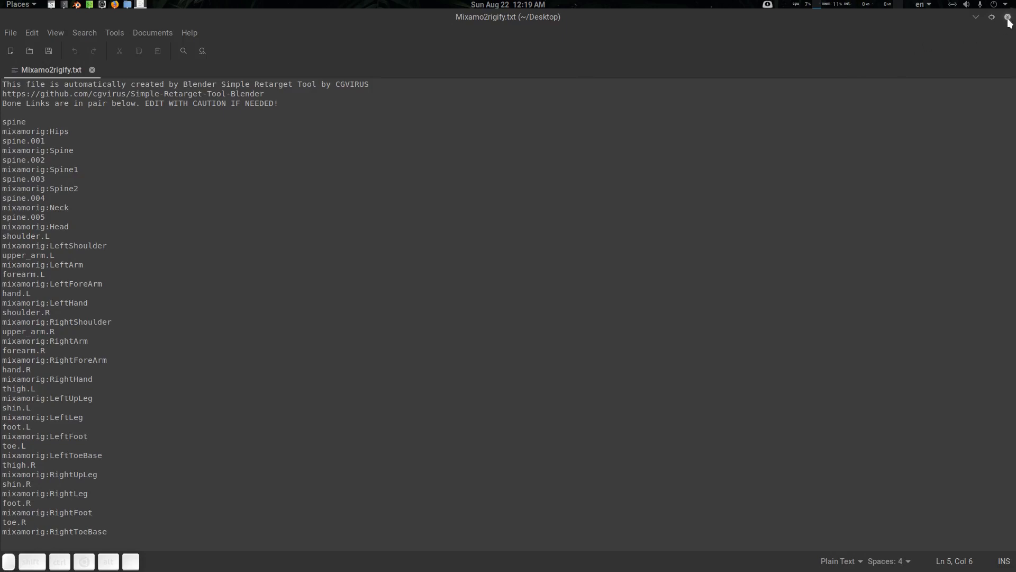
left_click(1008, 18)
Step: Deselect the bones, return both armatures to Object Mode, and deselect all objects
middle_click_drag(272, 320, 441, 320)
key("alt+a")
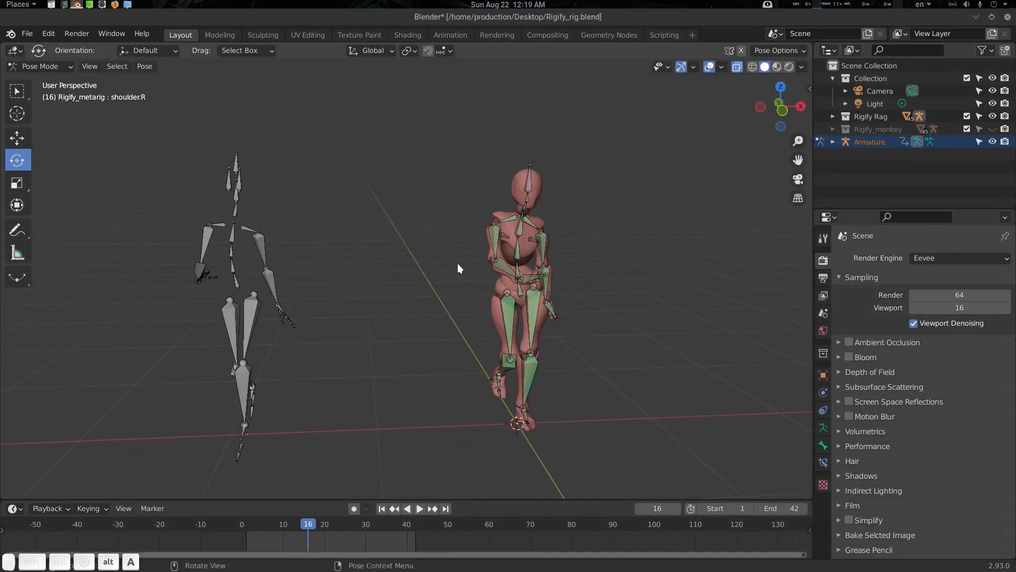
key("ctrl+Tab")
scroll(415, 281, "down", 1)
middle_click_drag(404, 281, 451, 273, "shift")
key("alt+a")
Step: Add a Basic Human (Meta-Rig) armature to the scene
key("shift+a")
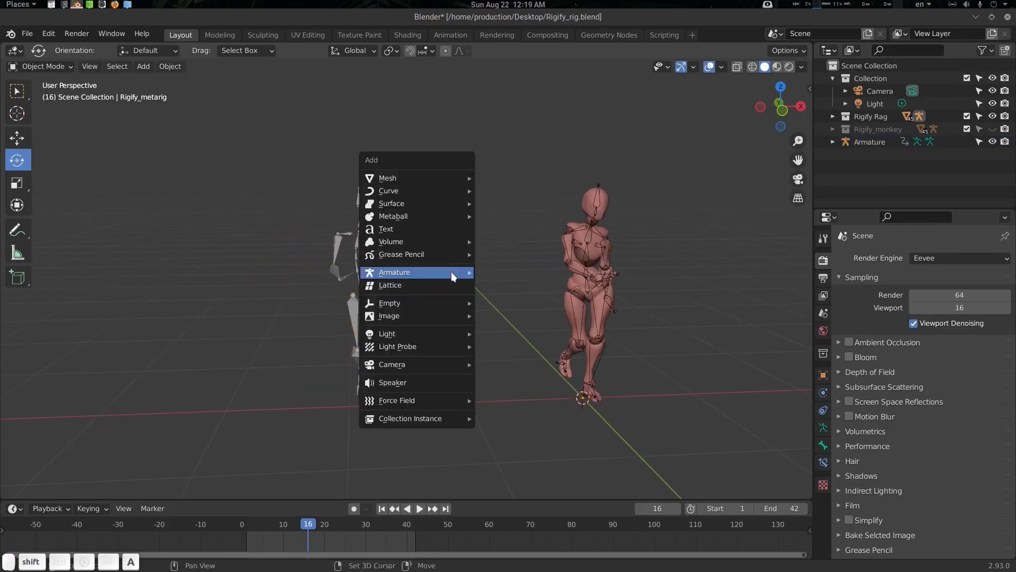
mouse_move(451, 272)
mouse_move(519, 297)
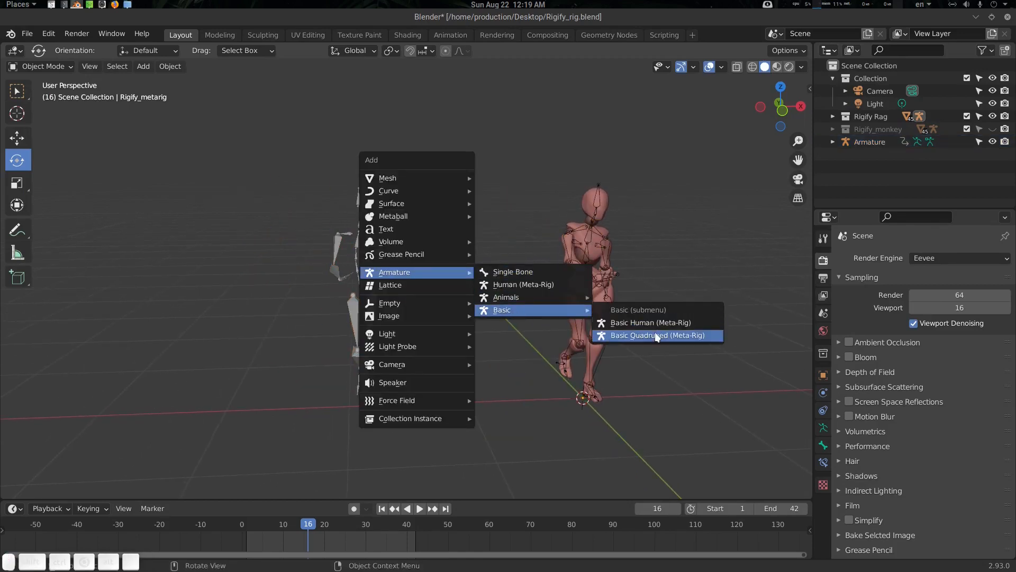
left_click(674, 321)
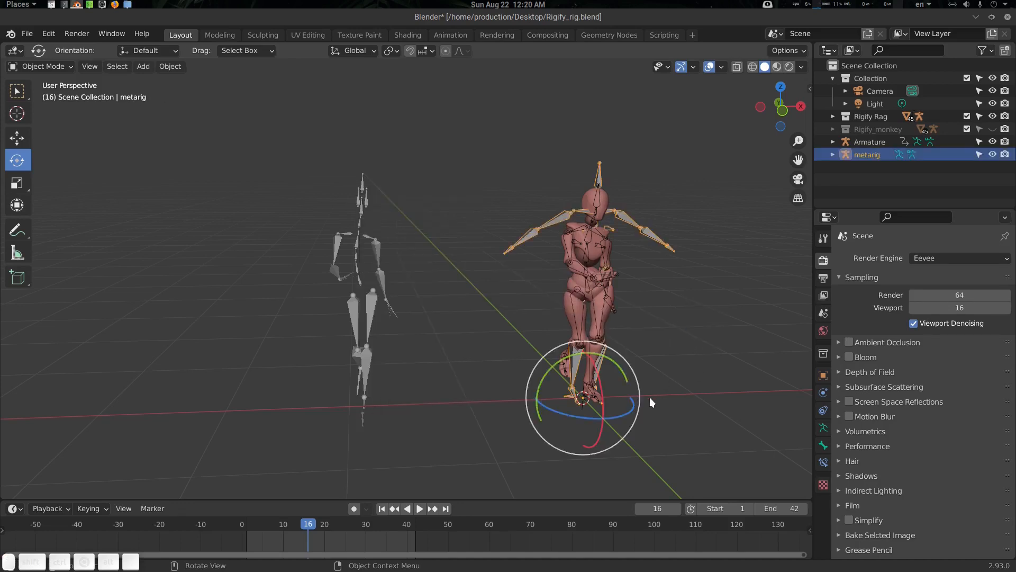
Step: Move the new metarig along the X axis past the Mixamo Armature so it stands clear of both rigs
key("shift+space")
key("g")
left_click_drag(627, 397, 228, 394)
middle_click_drag(327, 344, 462, 331)
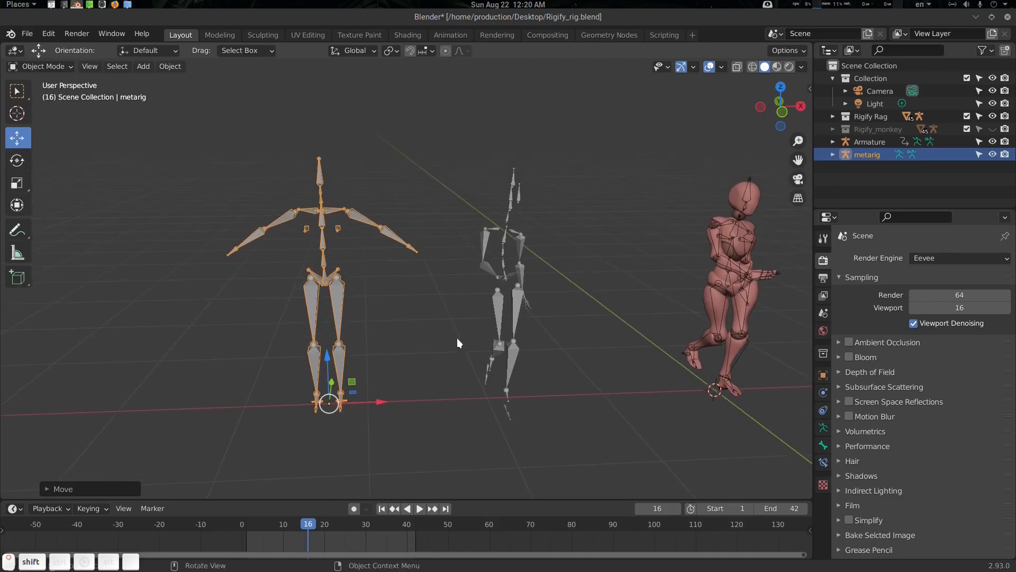
Step: Put the new metarig into Pose Mode and select its upper_arm.L bone to check the bone name
key("alt+a")
left_click(375, 221)
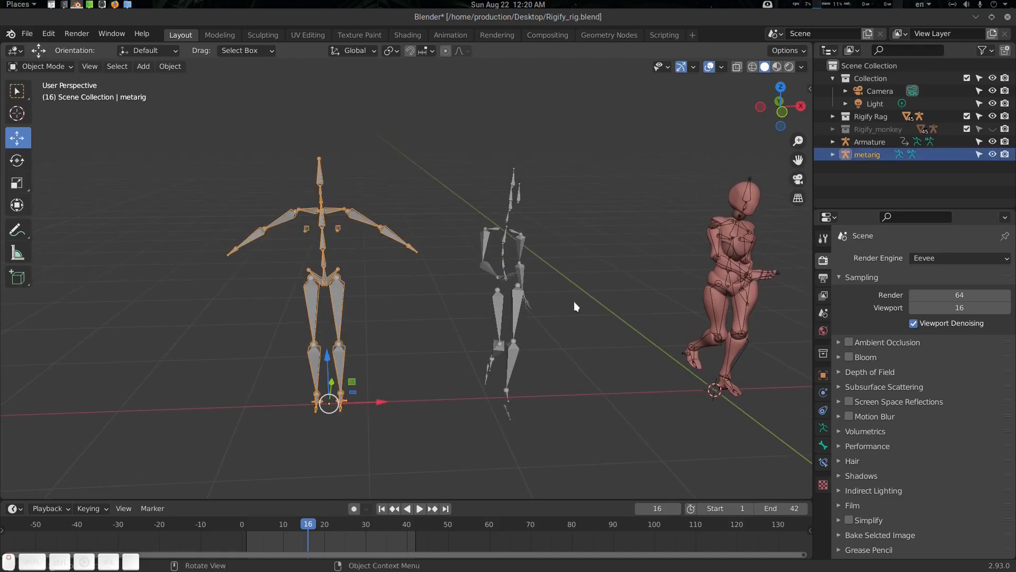
middle_click_drag(574, 306, 544, 298)
key("ctrl+Tab")
left_click(326, 285)
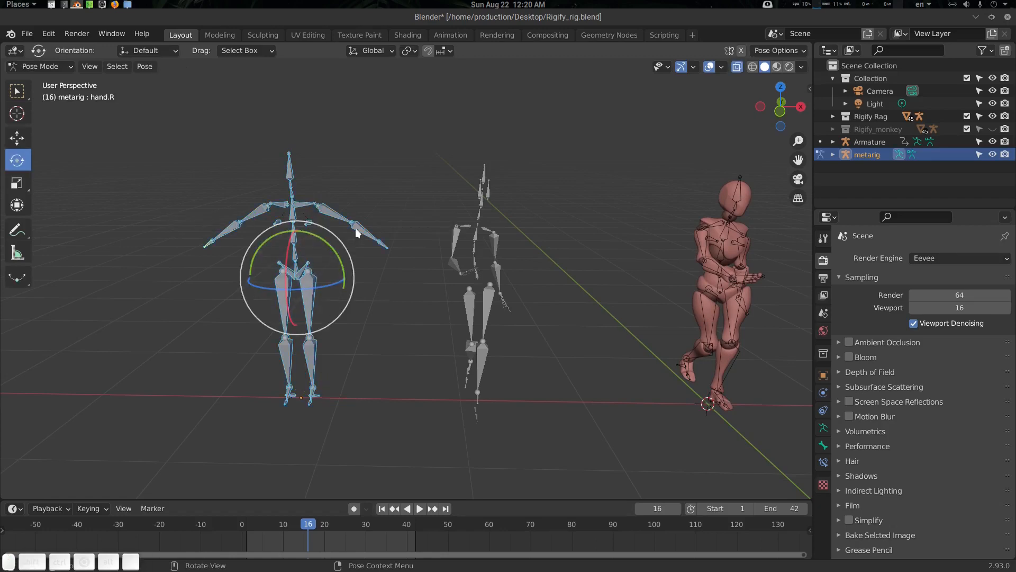
key("alt+a")
left_click(341, 214)
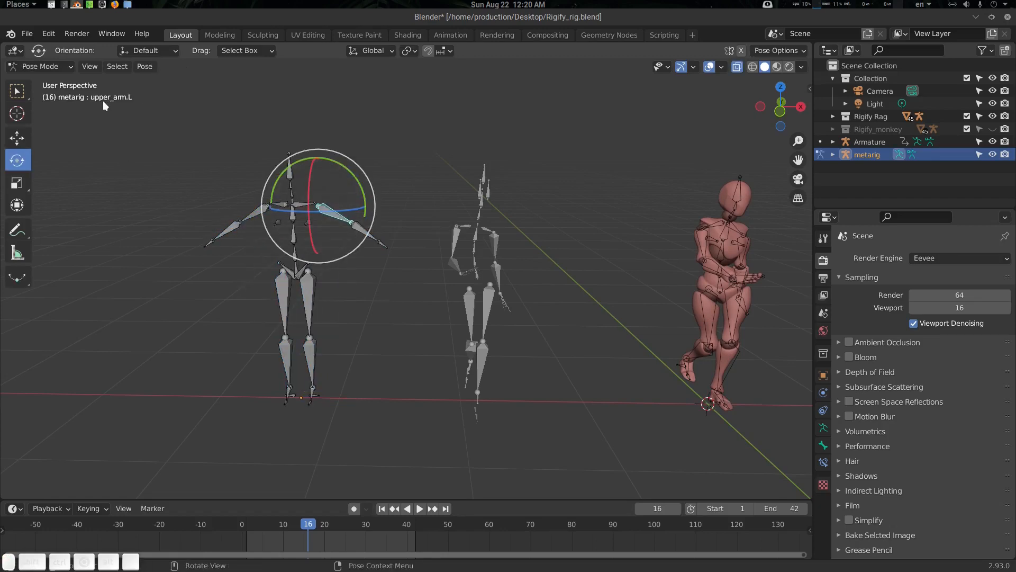
Step: Switch to the Rigify_metarig in Pose Mode and select its shoulder.L bone to compare the bone names
key("ctrl+Tab")
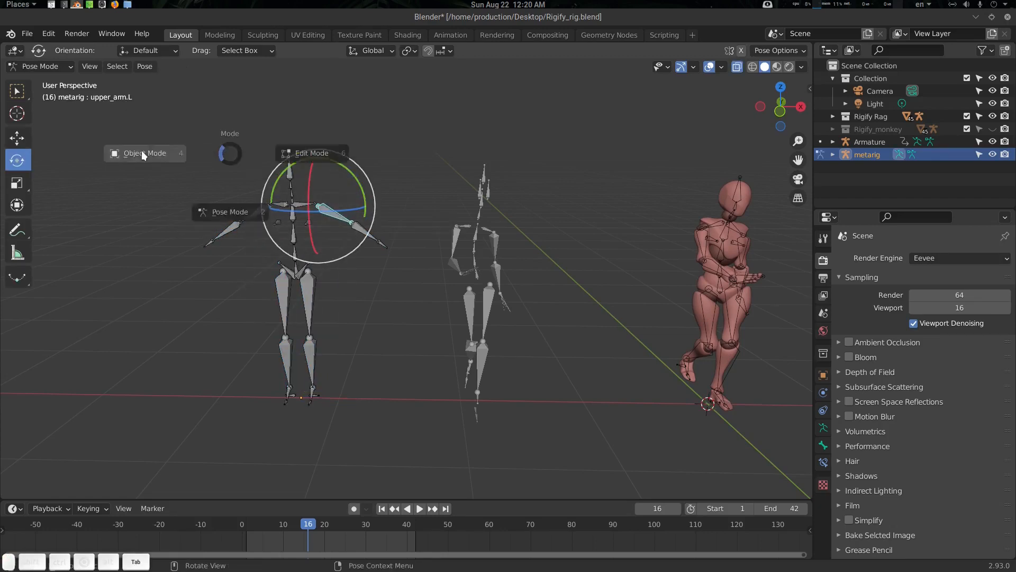
left_click(142, 152)
middle_click_drag(732, 256, 640, 246, "shift")
left_click(627, 227)
key("ctrl+Tab")
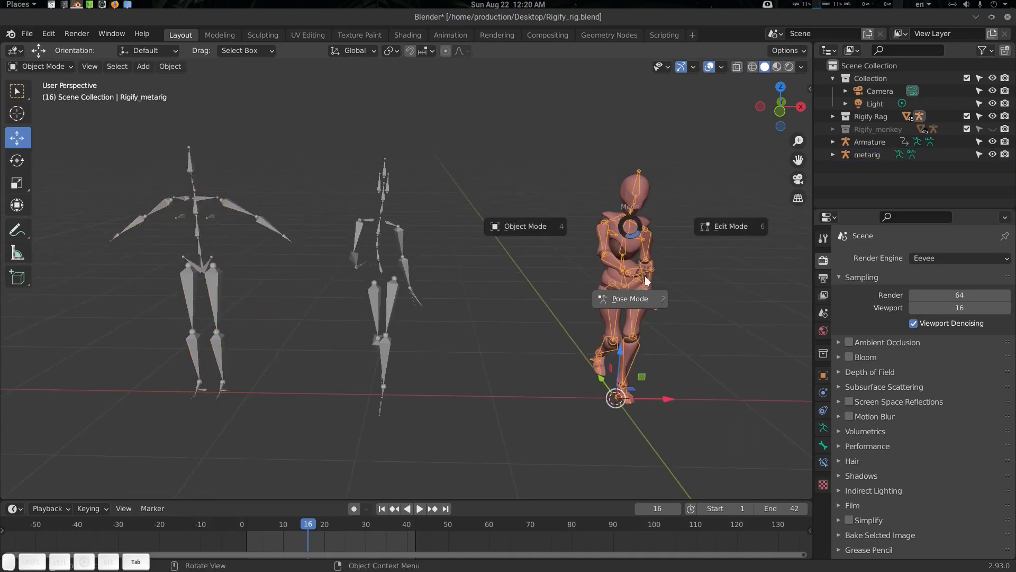
left_click(652, 291)
middle_click_drag(653, 291, 636, 242)
left_click(630, 237)
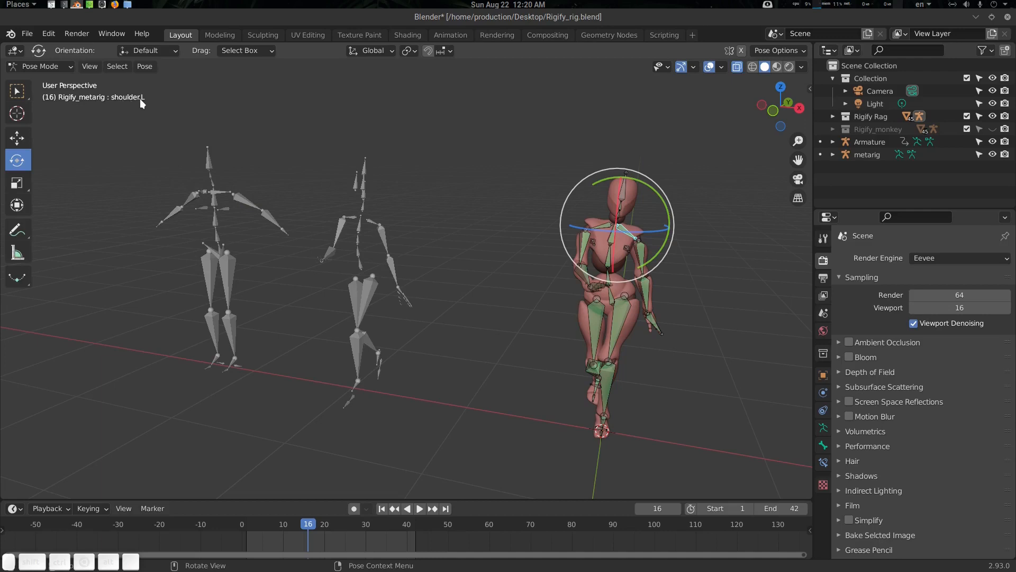
Step: Go back to the new metarig in Pose Mode to recheck its selected upper_arm.L bone
mouse_move(255, 190)
middle_mouse_down()
mouse_move(268, 198)
mouse_move(244, 193)
middle_mouse_up()
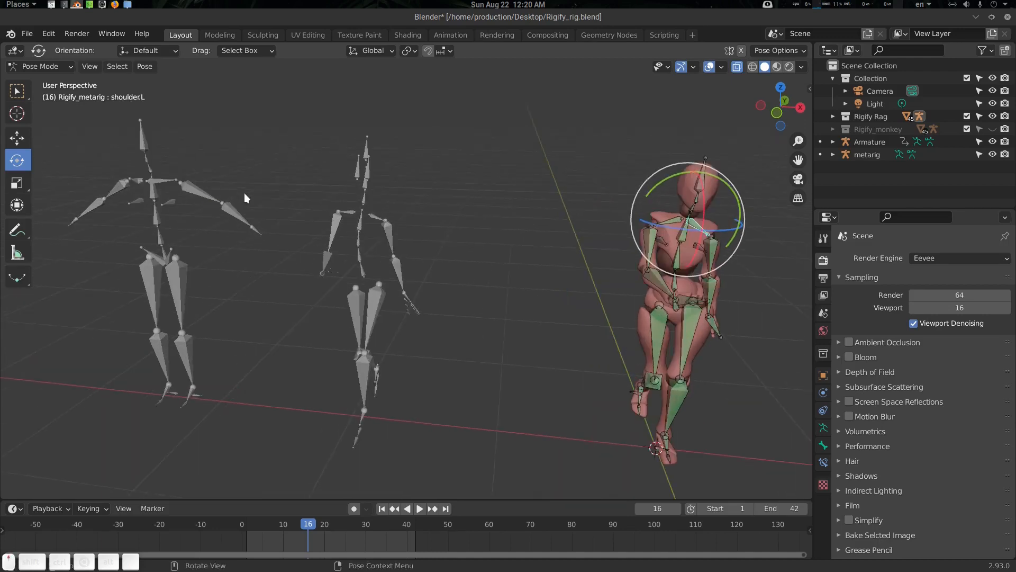
key("ctrl+Tab")
left_click(179, 185)
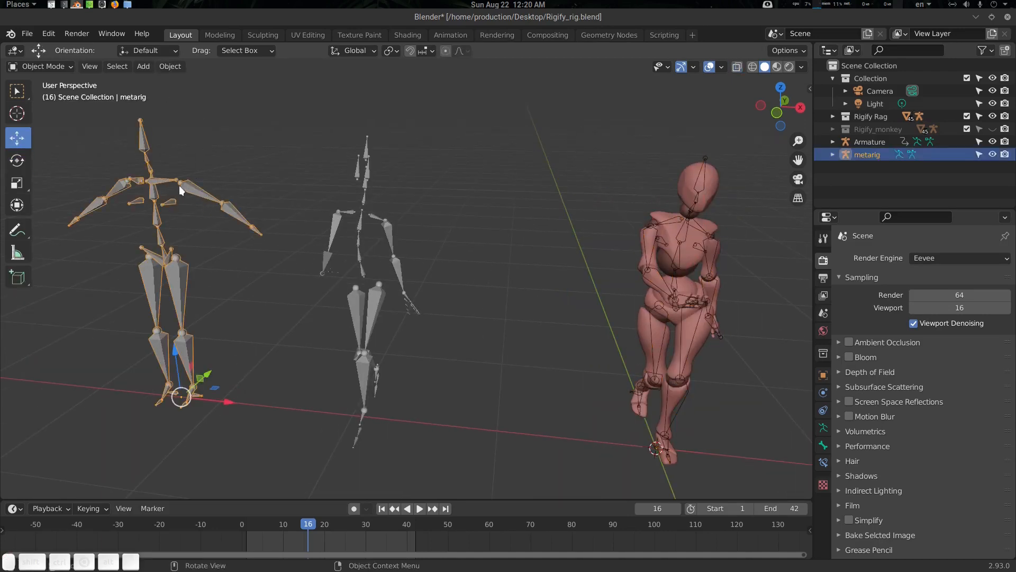
key("ctrl+Tab")
left_click(178, 233)
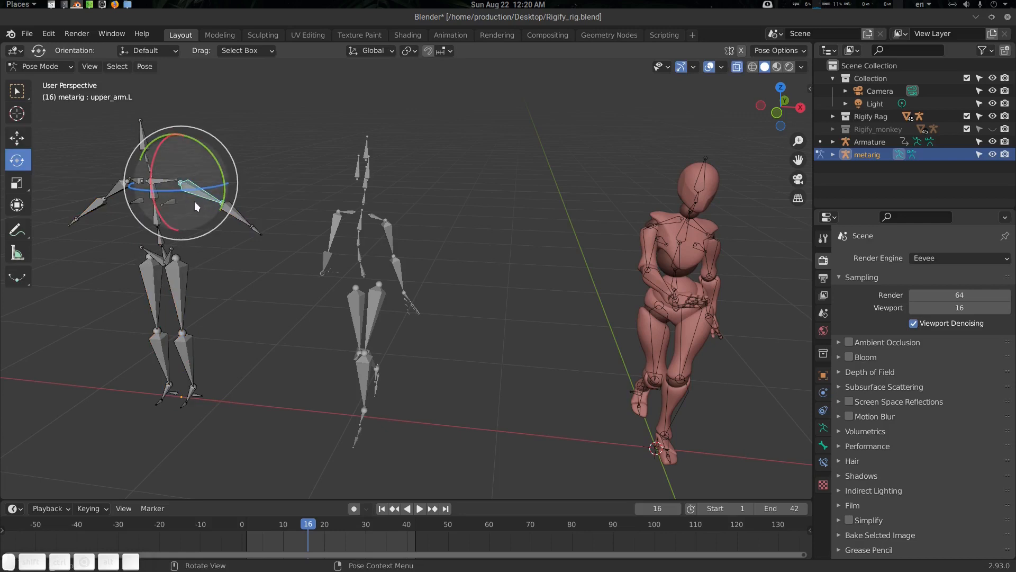
key("ctrl+Tab")
left_click(191, 267)
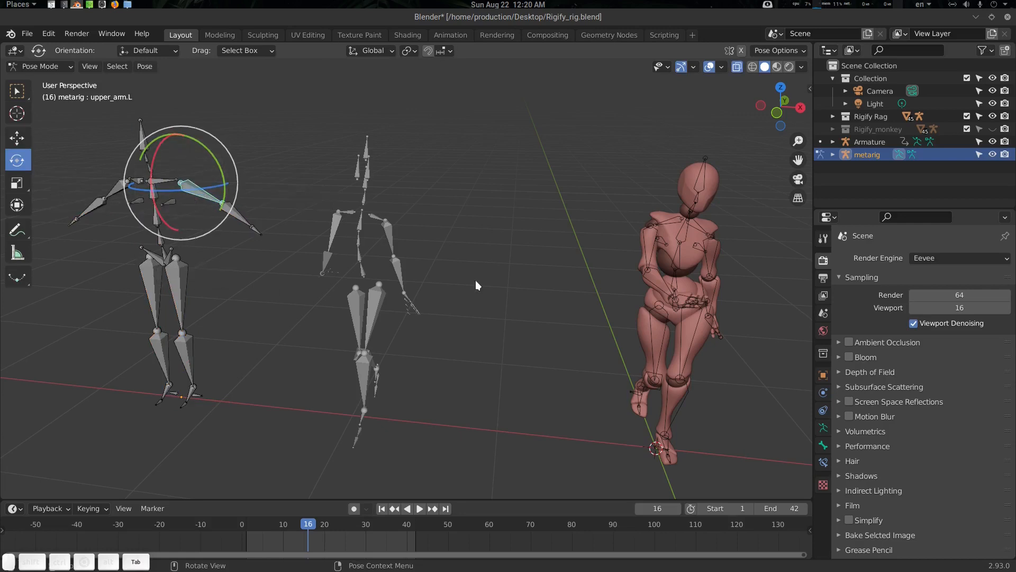
Step: Put the Rigify_metarig into Pose Mode and select its upper_arm.L bone to compare its name with the new metarig's
key("ctrl+Tab")
left_click(456, 225)
left_click(694, 230)
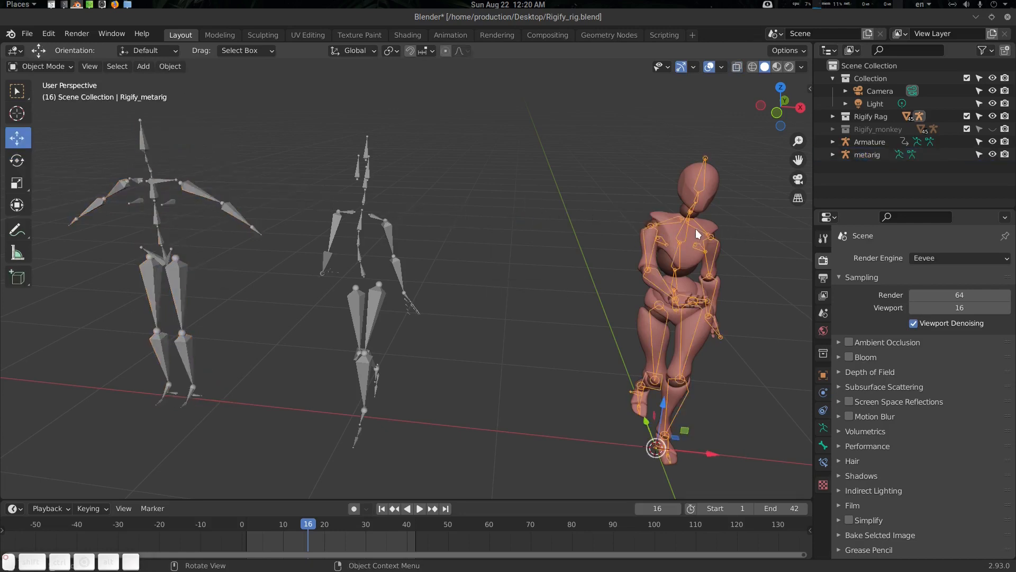
key("ctrl+Tab")
left_click(703, 285)
middle_click_drag(705, 279, 703, 261)
key("alt+a")
left_click(704, 261)
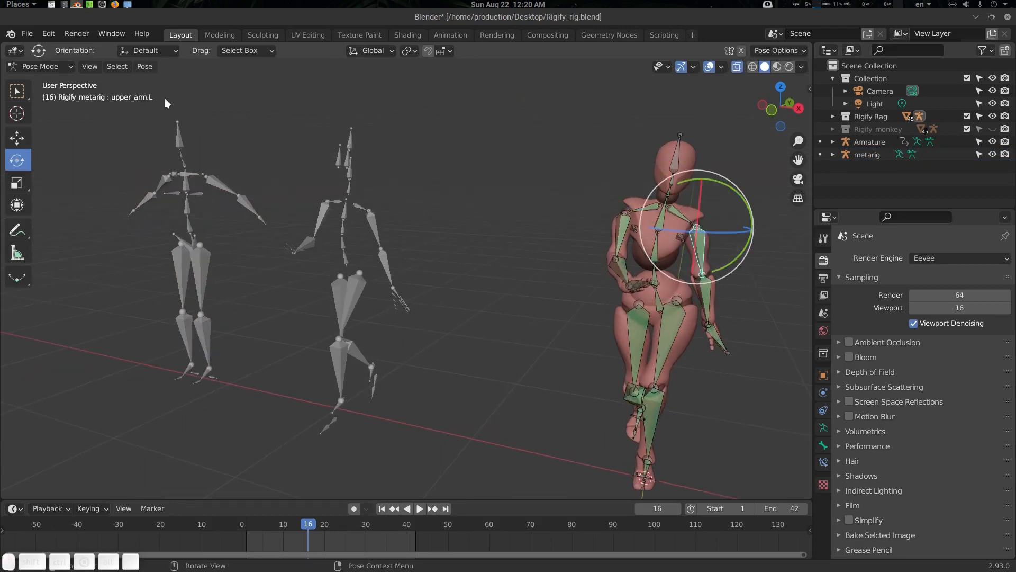
Step: Return the Rigify_metarig to Object Mode and select only the new metarig
key("ctrl+Tab")
middle_click_drag(406, 232, 341, 245)
key("alt+a")
left_click(272, 228)
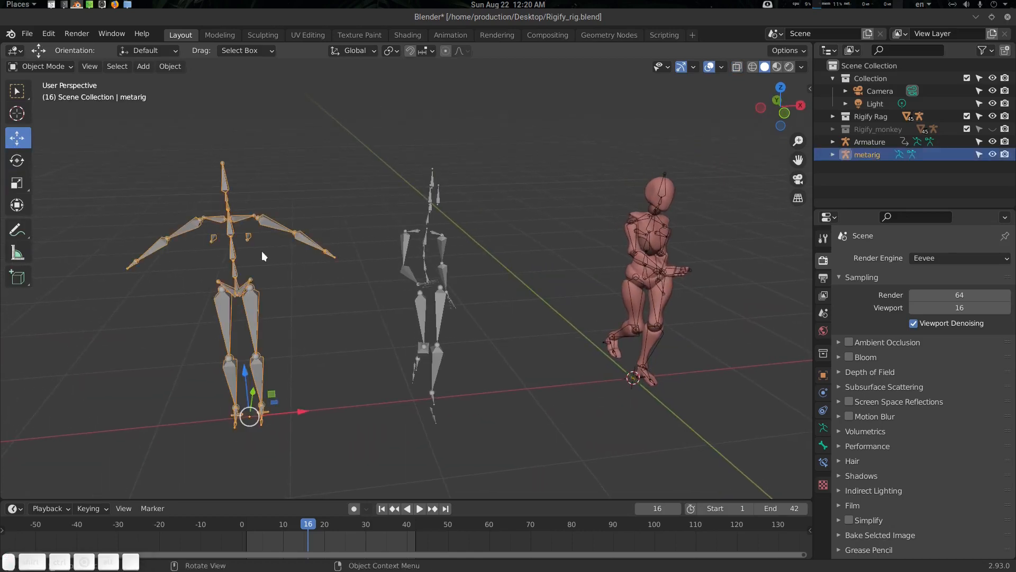
middle_click_drag(279, 246, 246, 211)
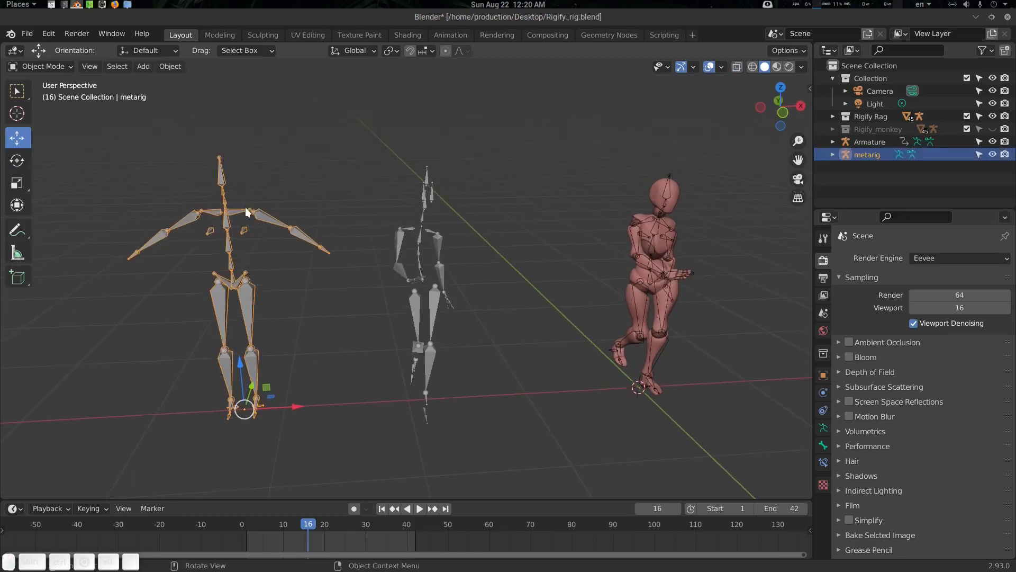
Step: Put the Mixamo armature and the metarig into Pose Mode together, selecting mixamorig:Spine2 and then spine.003 as the active bone
left_click(430, 242)
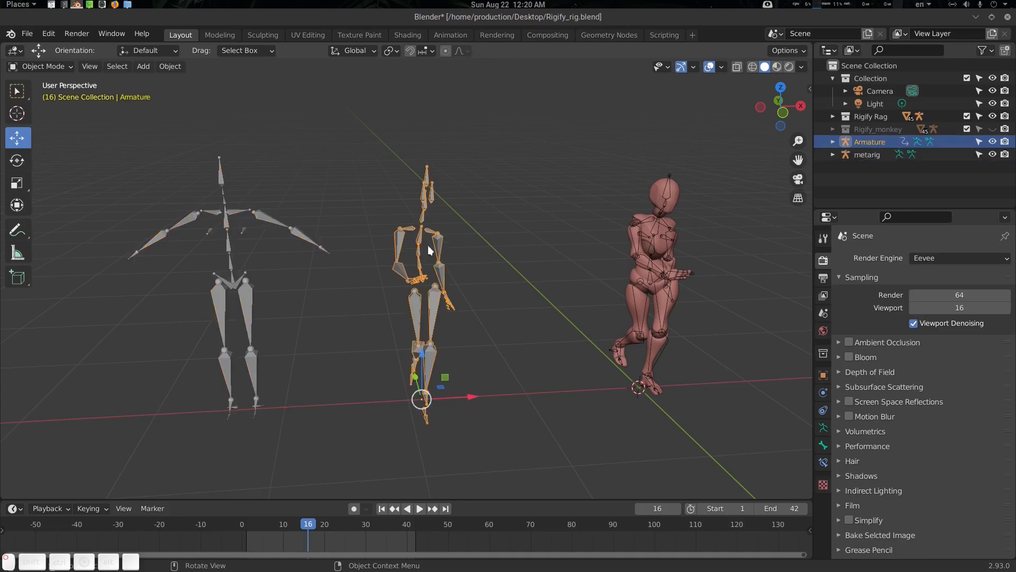
left_click(259, 218, "shift")
key("ctrl+Tab")
left_click(259, 273)
middle_click_drag(300, 299, 368, 277)
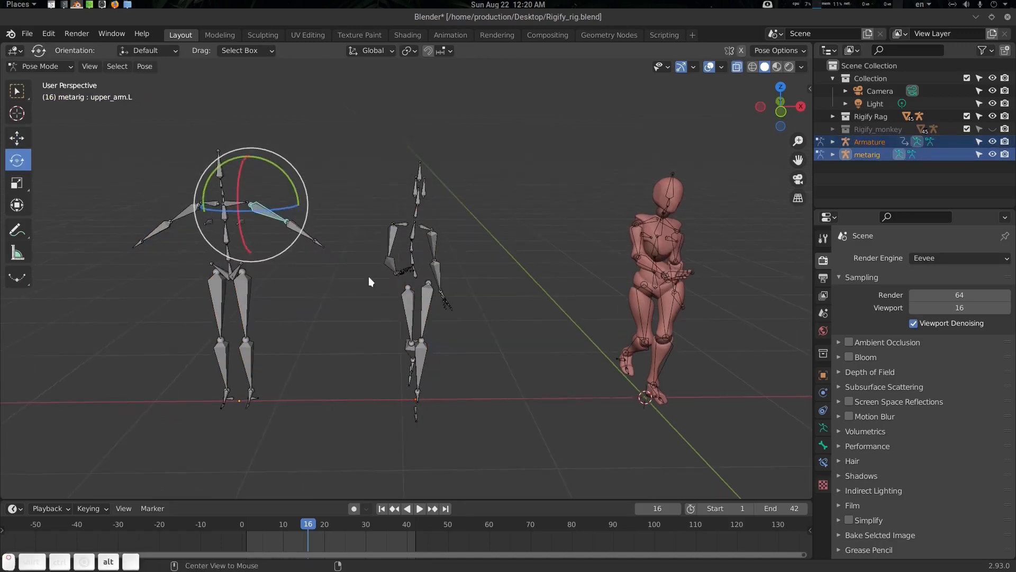
key("alt+a")
left_click(414, 232)
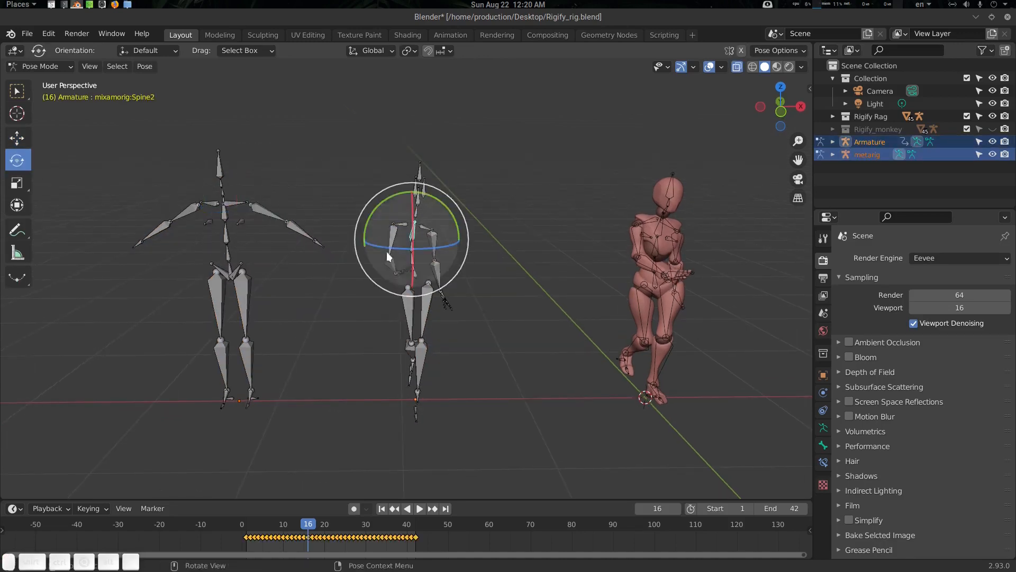
left_click(225, 219, "shift")
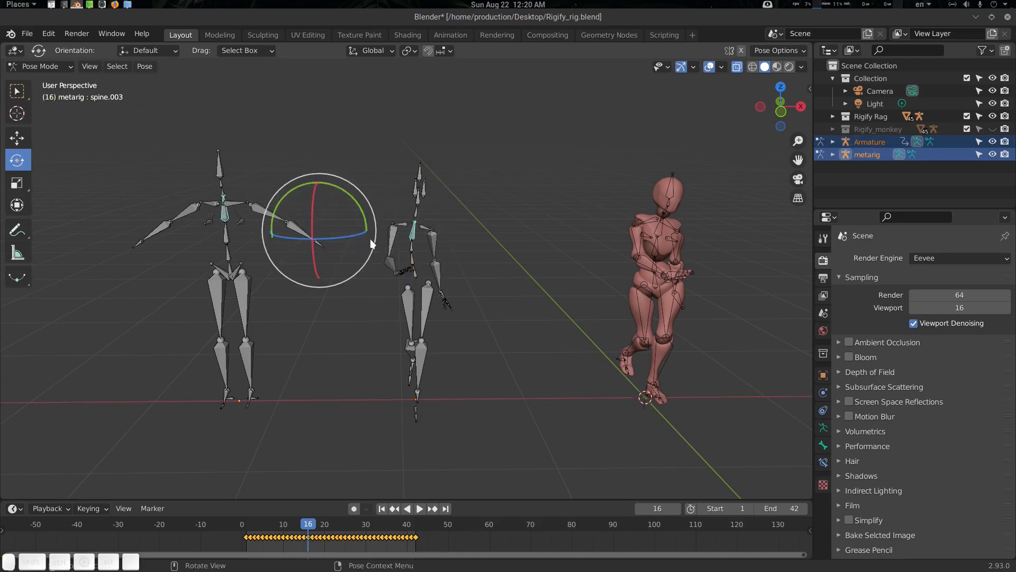
middle_click_drag(213, 212, 141, 89)
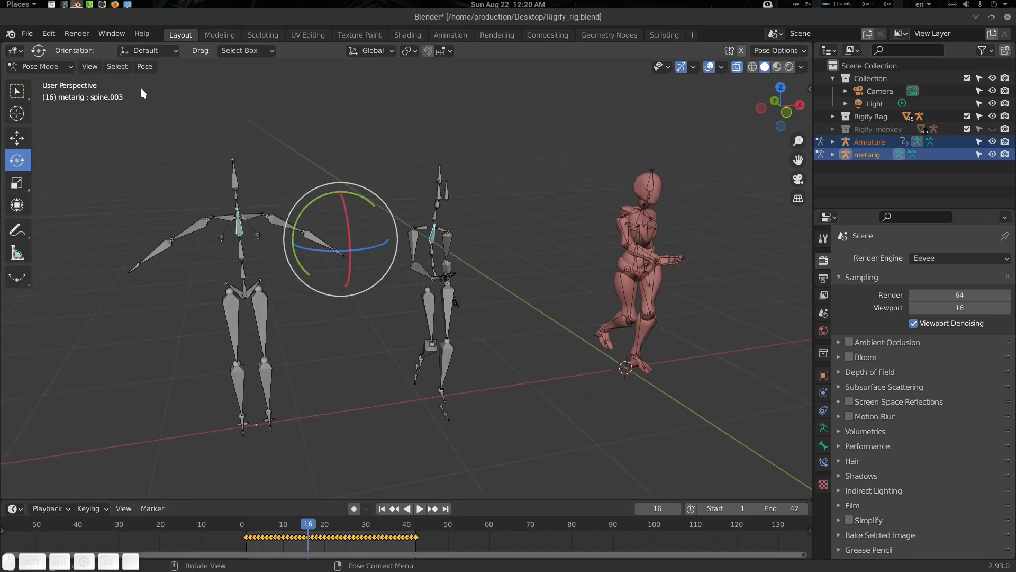
Step: Apply the Simple Retarget preset Mixamo2rigify.txt from the Desktop folder to the metarig
left_click(147, 68)
mouse_move(204, 419)
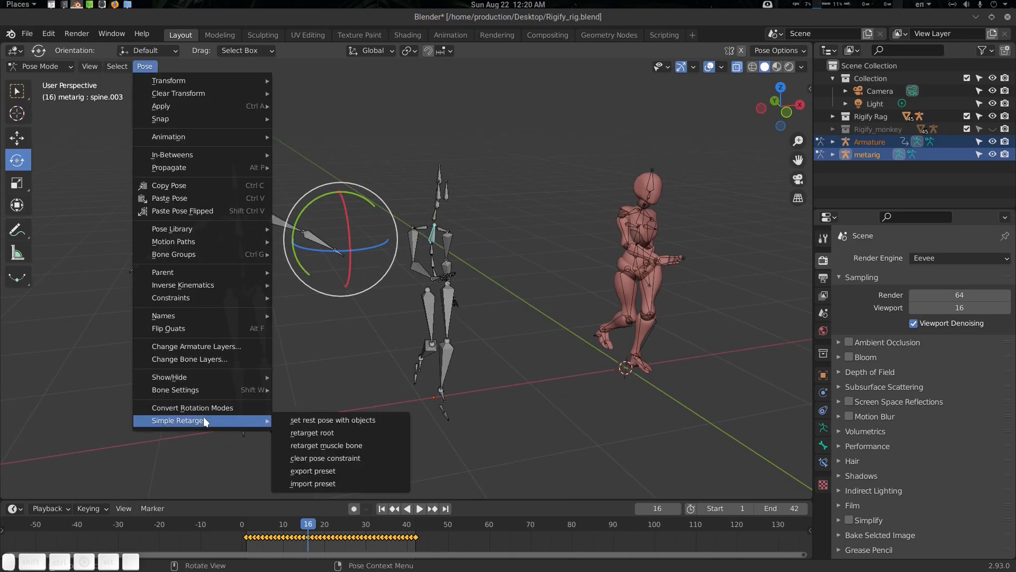
left_click(335, 483)
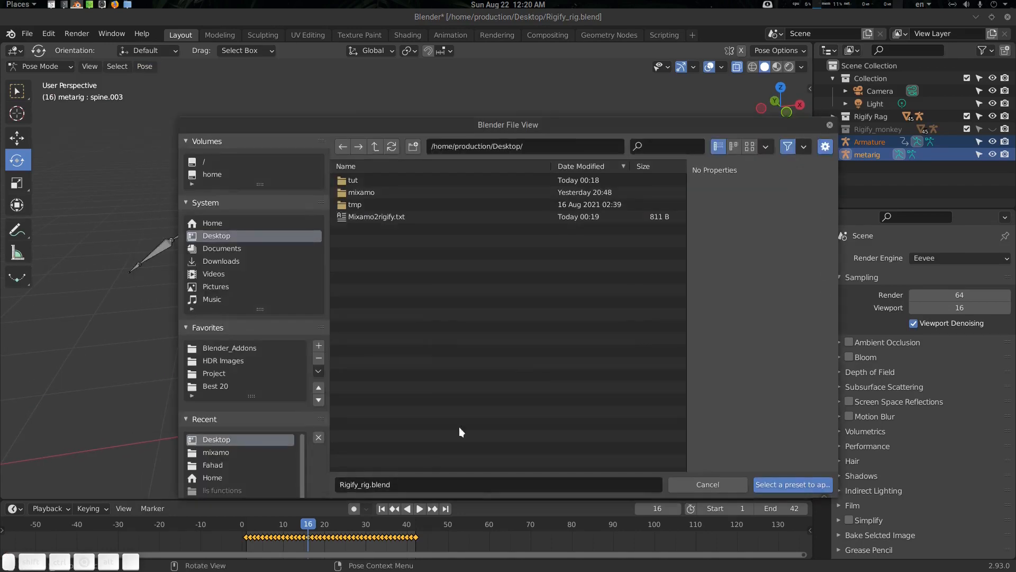
left_click(388, 219)
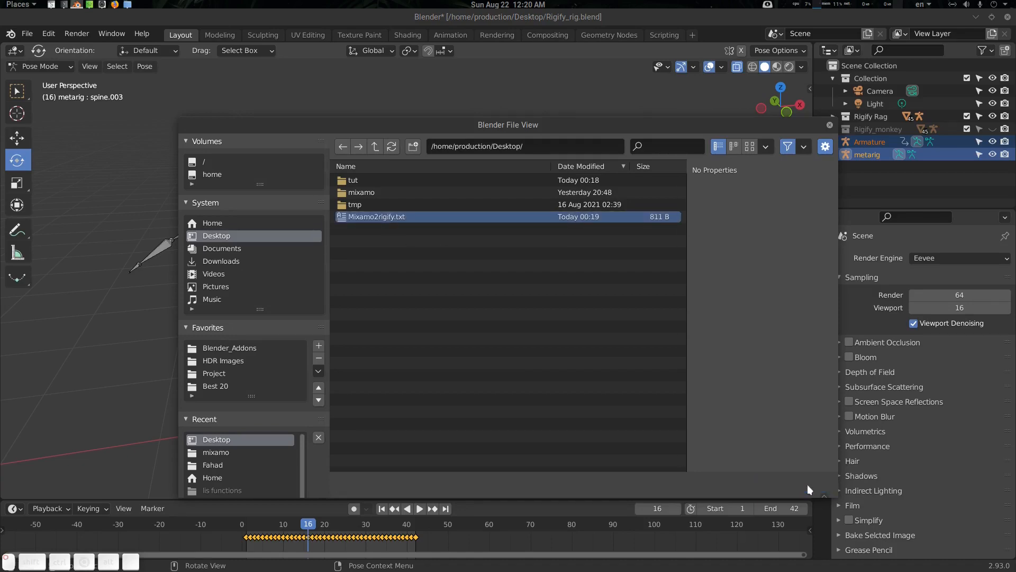
left_click(807, 485)
Step: Play and scrub the animation to compare the metarig's motion with the Mixamo armature
key("space")
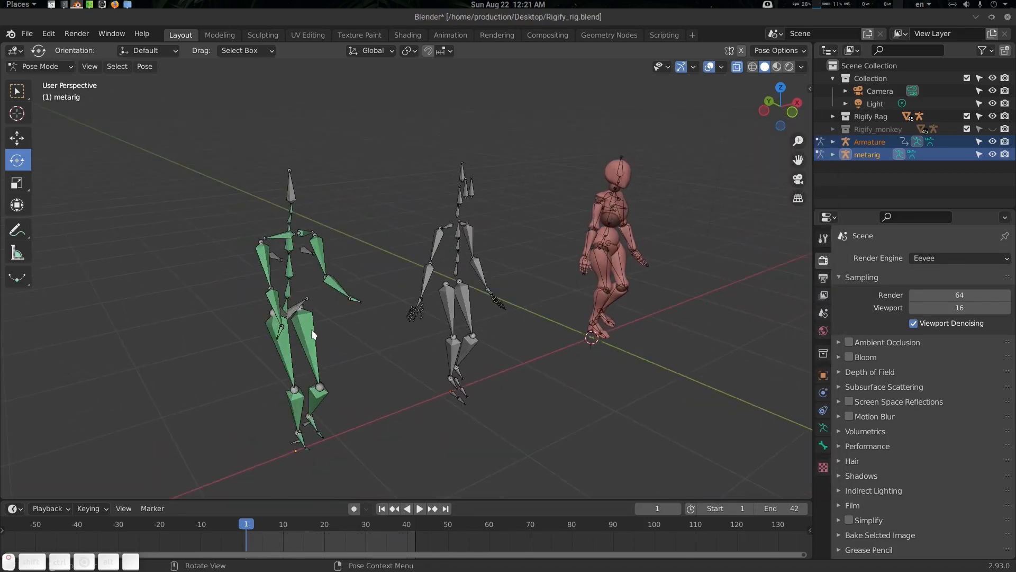
left_click_drag(270, 527, 345, 534)
key("space")
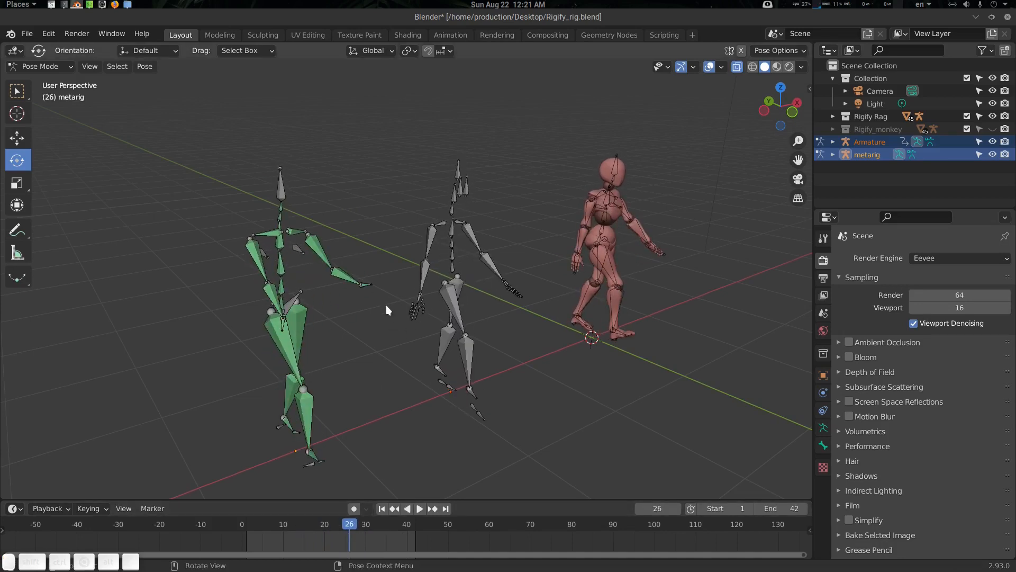
middle_click_drag(347, 292, 357, 254)
middle_click_drag(413, 289, 334, 246)
Step: Return to Object Mode and delete the metarig armature
key("Tab")
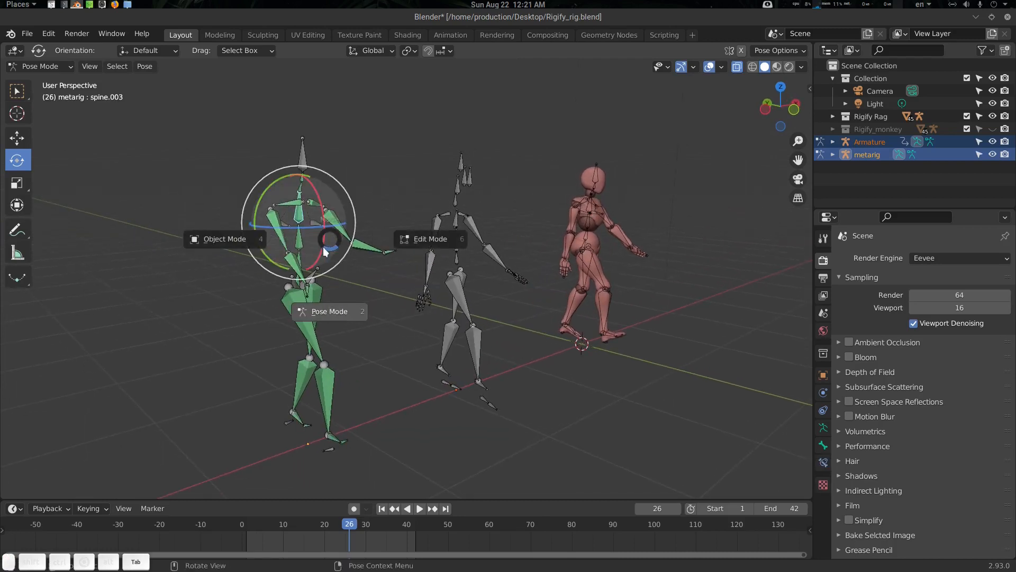
left_click(234, 240)
middle_click_drag(354, 269, 324, 254)
key("alt+a")
left_click(280, 231)
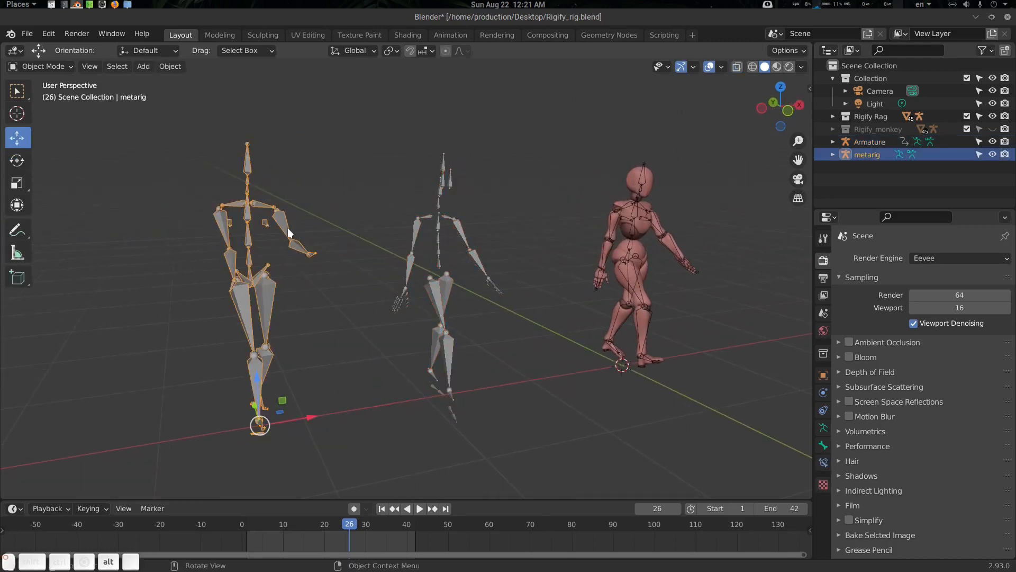
key("Delete")
Step: Unhide the Rigify_monkey collection and move its rig along the X axis, clear of the Mixamo armature
left_click(992, 130)
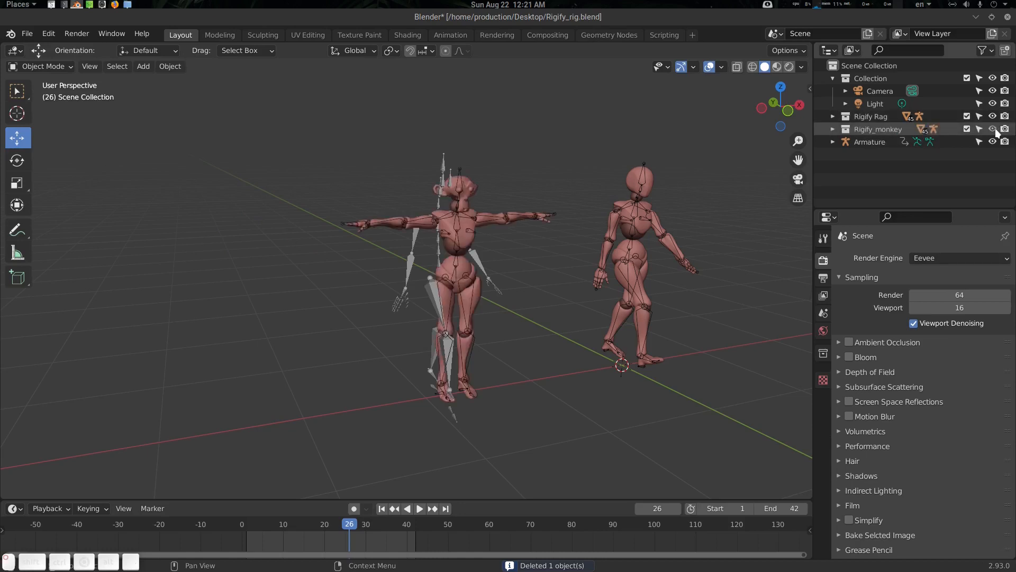
middle_click_drag(391, 317, 462, 233)
left_click(473, 357)
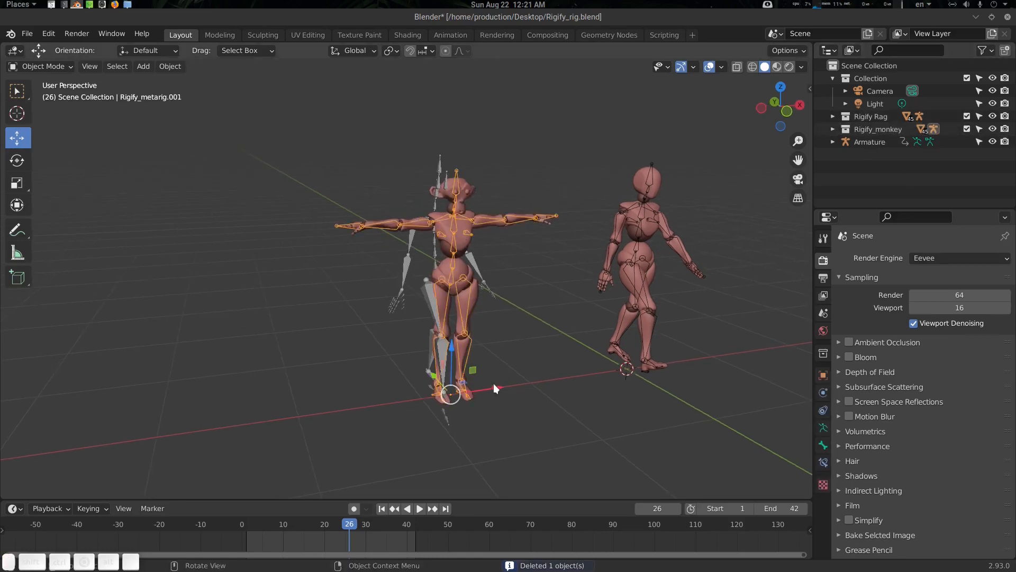
left_click_drag(496, 388, 241, 398)
middle_click_drag(365, 326, 423, 325, "shift")
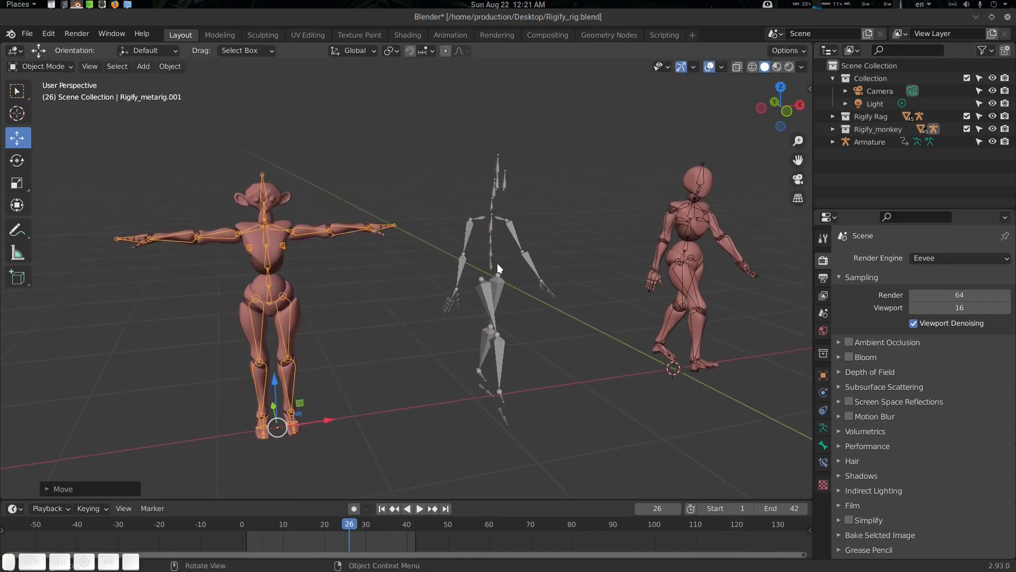
Step: Put the Mixamo armature and the monkey rig into Pose Mode together, selecting the Mixamo right upper-arm bone and then shoulder.L
left_click(488, 245)
left_click(316, 230)
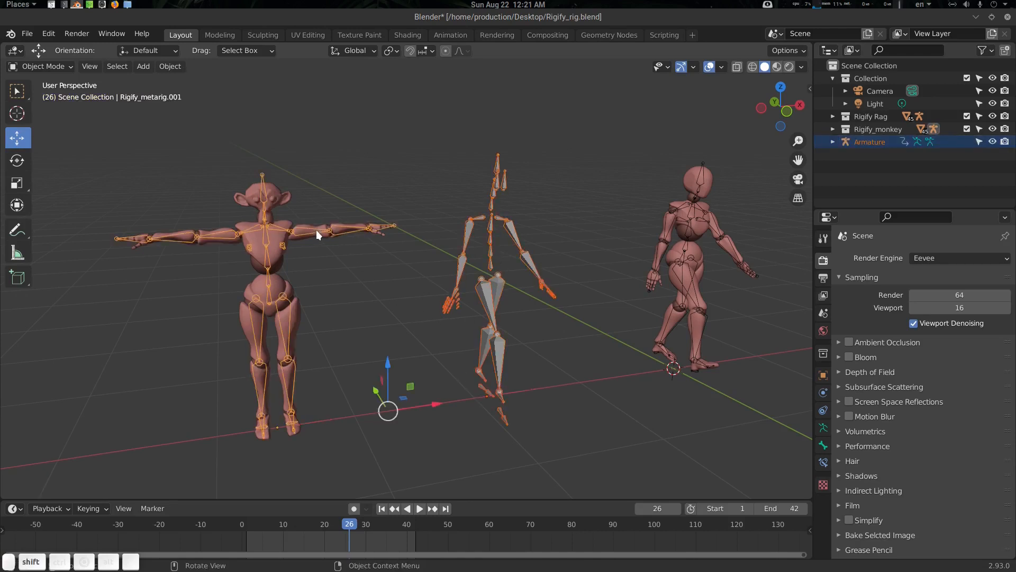
key("Tab")
middle_click_drag(328, 307, 334, 291)
left_click(334, 291)
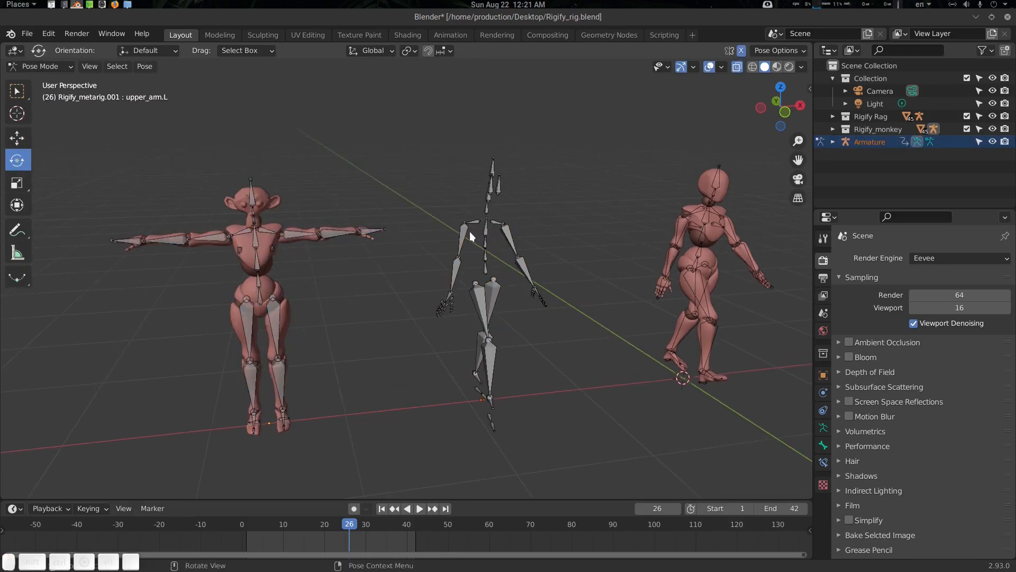
left_click(467, 232)
left_click(270, 227)
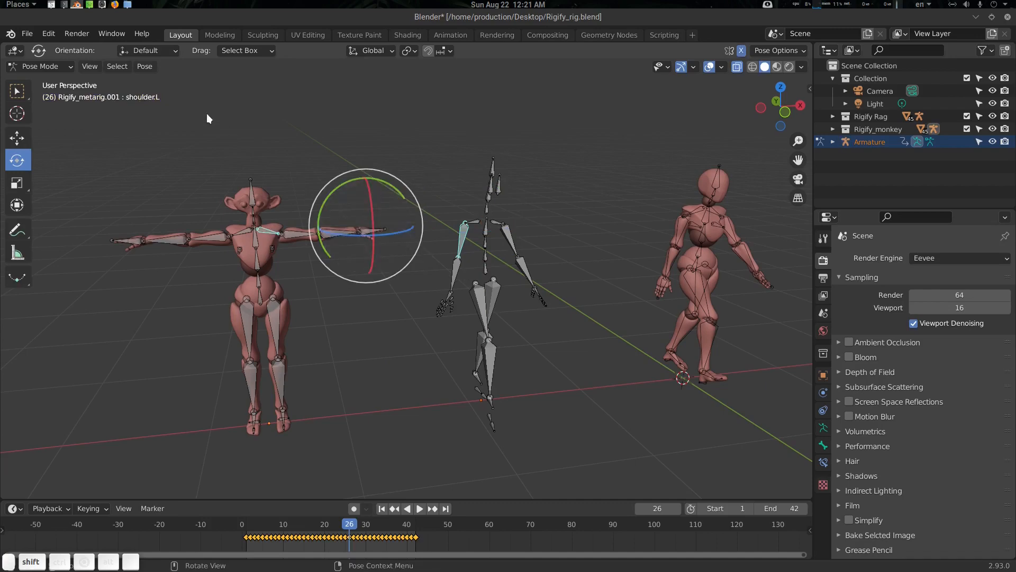
Step: Import the Simple Retarget preset Mixamo2rigify.txt onto the monkey rig
left_click(147, 68)
mouse_move(192, 419)
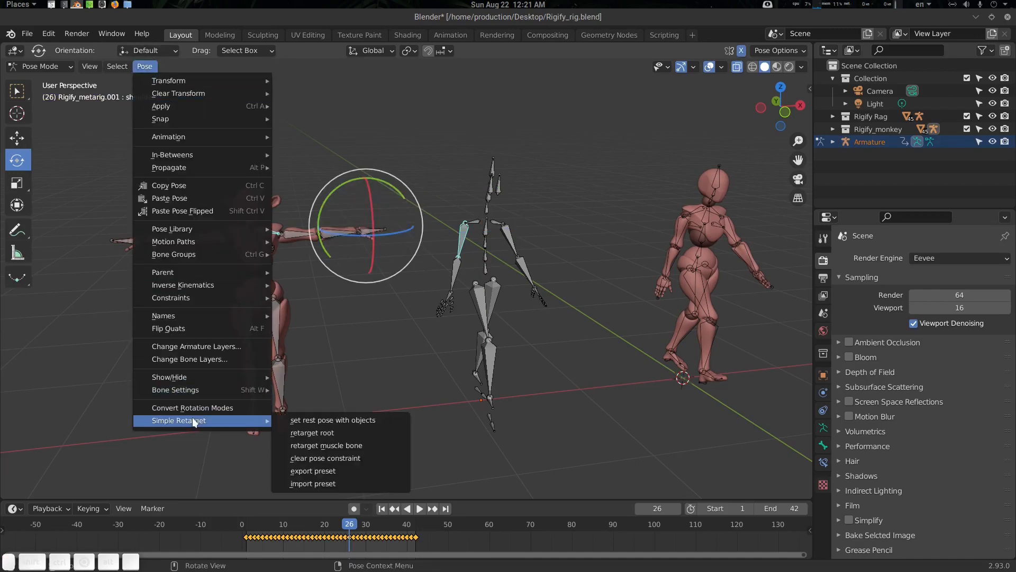
left_click(328, 484)
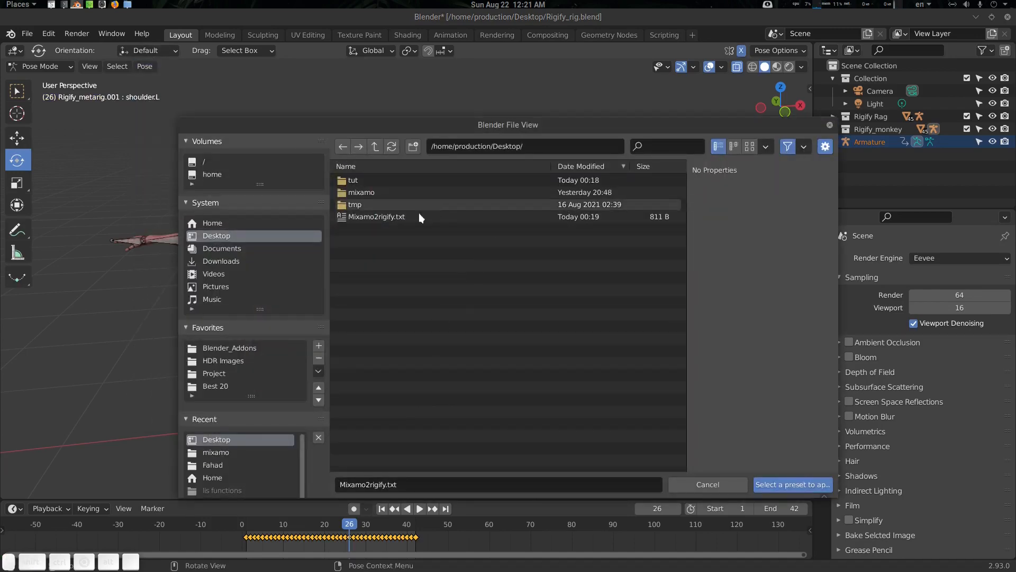
left_click(396, 217)
double_click(396, 218)
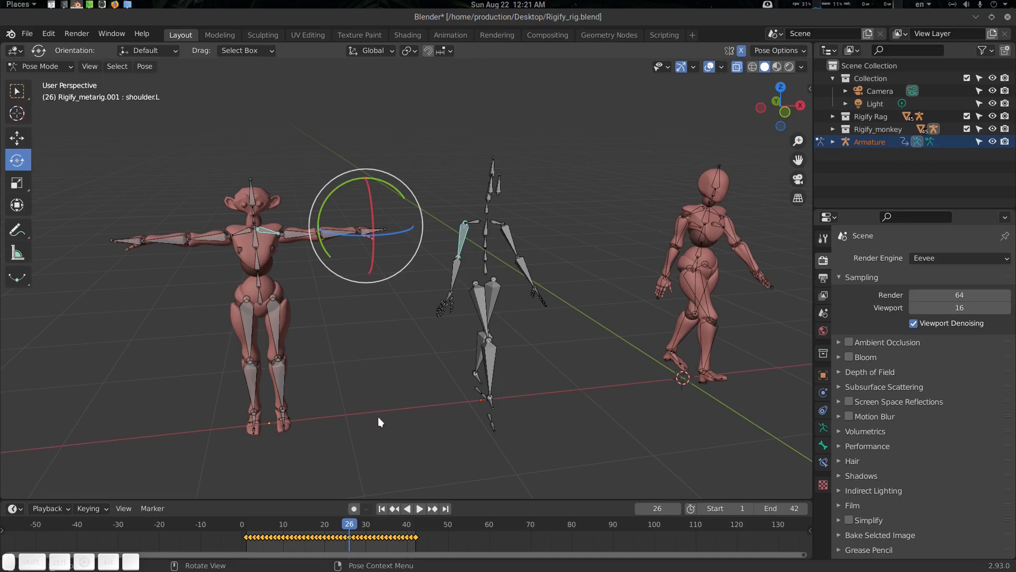
Step: Go to the first frame, leave Pose Mode with nothing selected, and play and scrub the animation to check the monkey's motion
key("shift+Left")
middle_click_drag(372, 414, 411, 349)
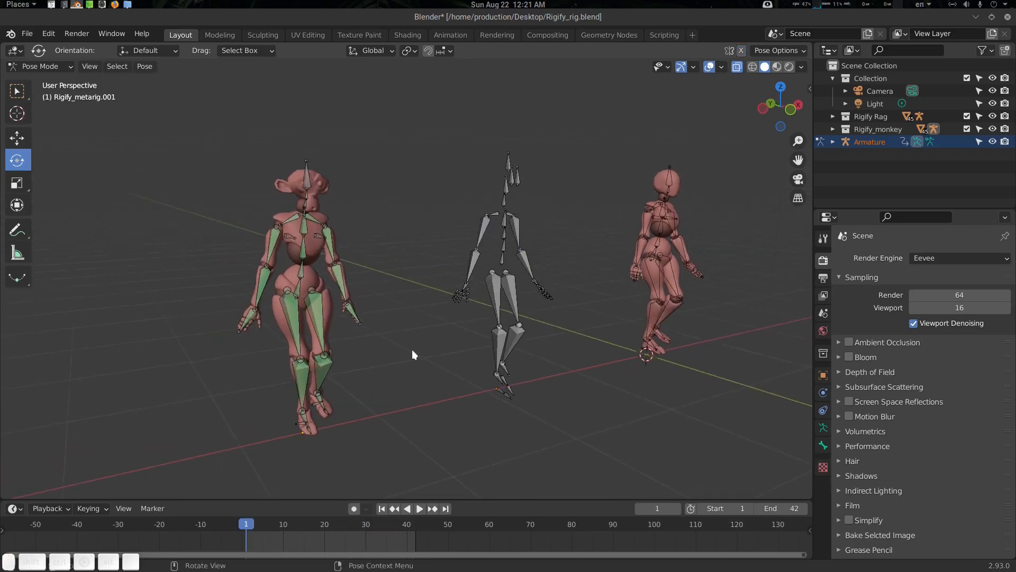
key("Tab")
key("alt+a")
mouse_move(388, 392)
middle_mouse_down()
mouse_move(356, 401)
mouse_move(378, 416)
middle_mouse_up()
key("alt+shift+z")
key("z")
left_click(361, 411)
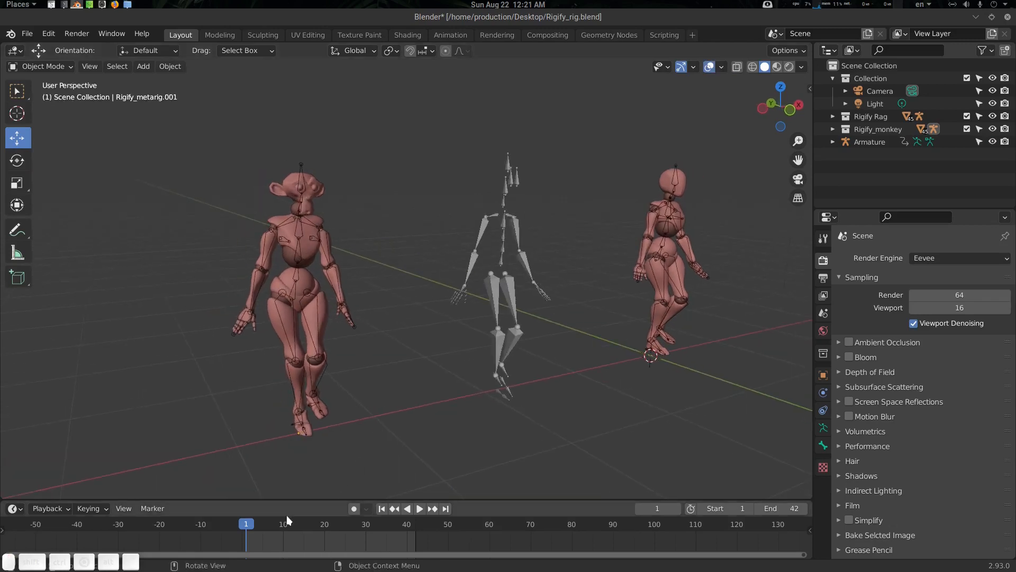
key("space")
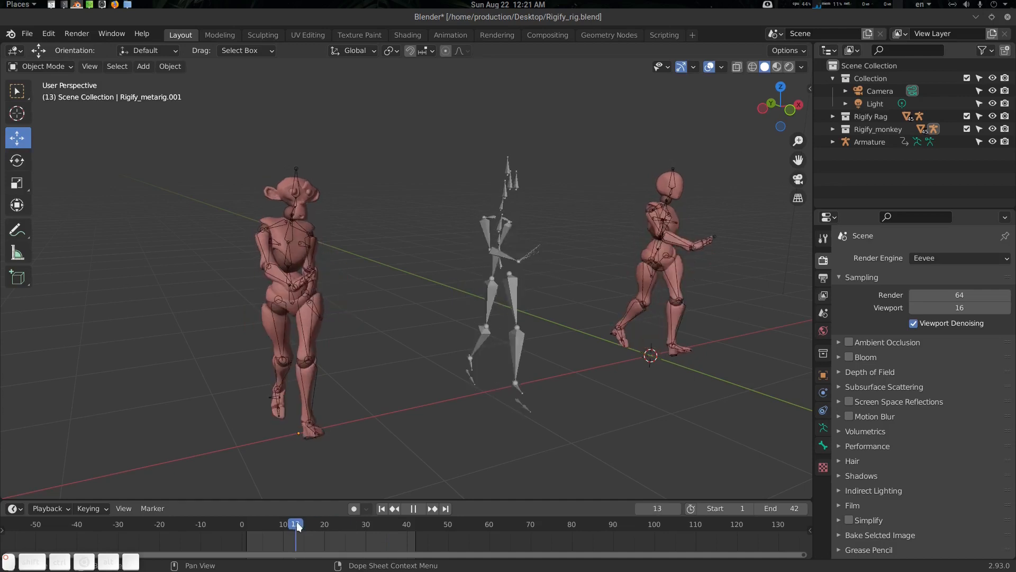
left_click_drag(393, 527, 306, 524)
key("space")
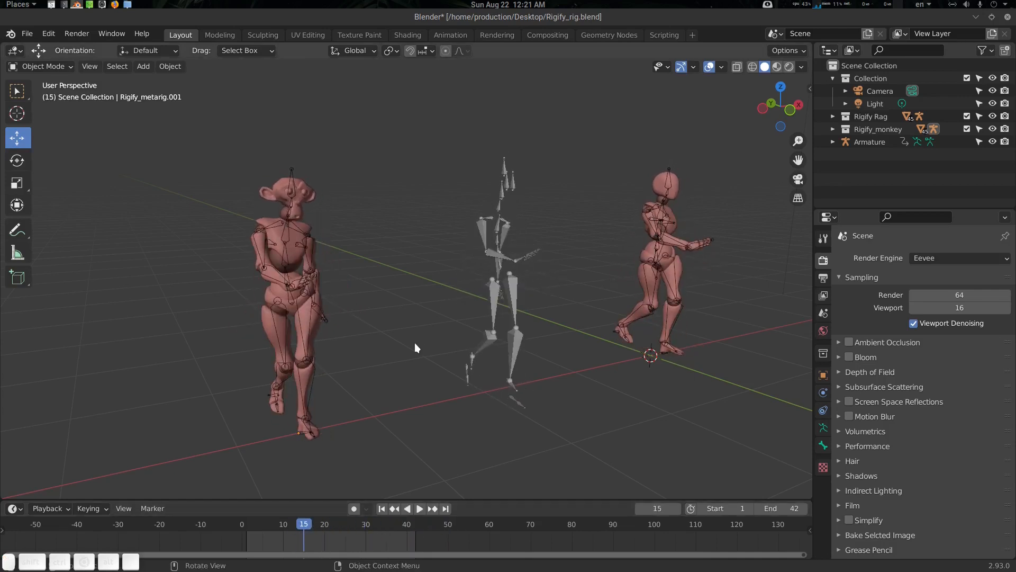
Step: Enter Pose Mode on the monkey rig, select all its bones and clear their retarget constraints
middle_click_drag(414, 343, 400, 347)
left_click(265, 236)
key("ctrl+Tab")
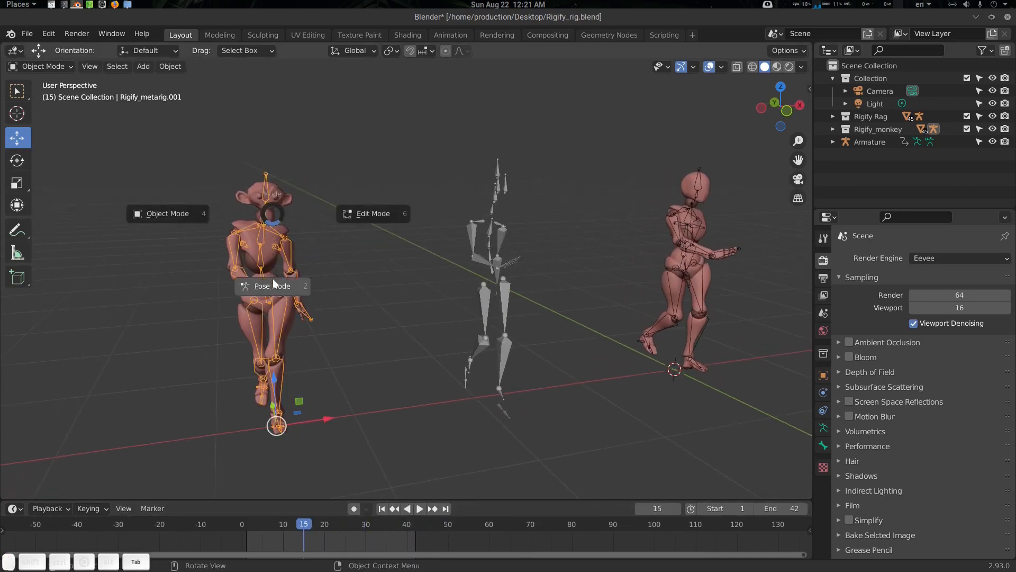
left_click(272, 278)
key("a")
scroll(321, 275, "up", 4)
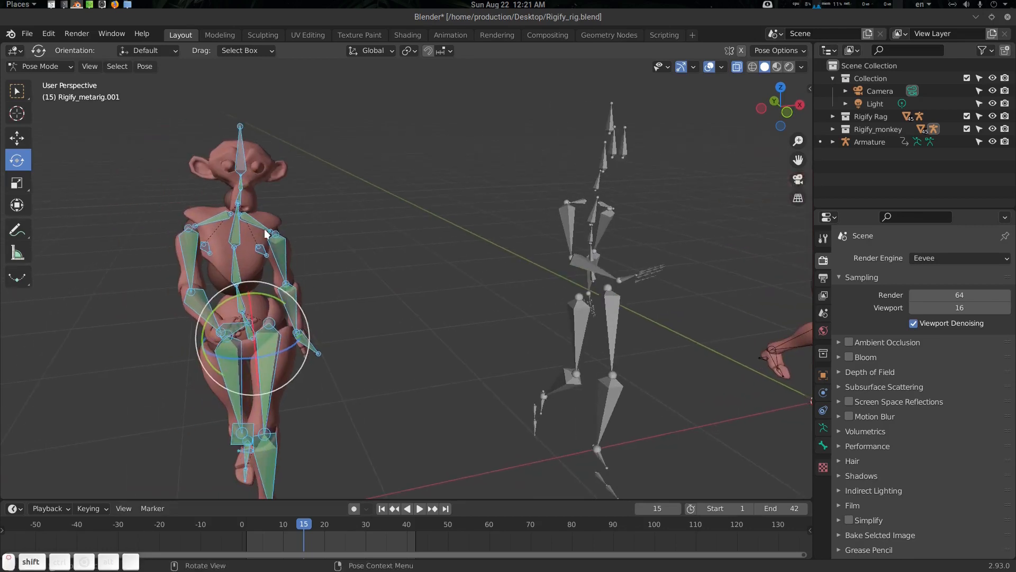
key("q")
left_click(263, 231)
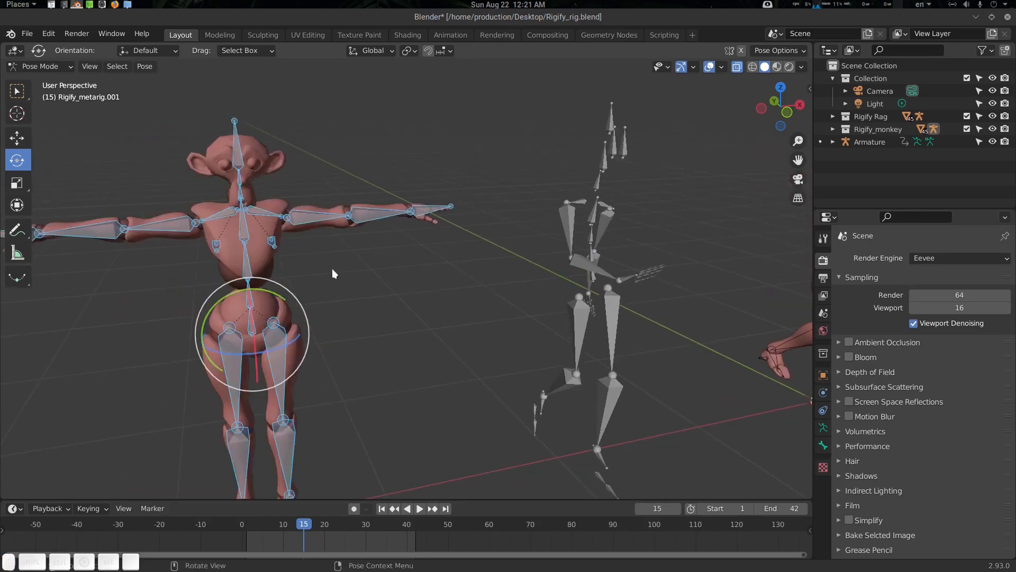
Step: Rename the monkey rig's spine bone at the pelvis to root
scroll(332, 268, "down", 3)
middle_click_drag(384, 271, 377, 275, "shift")
key("alt+a")
scroll(373, 273, "up", 3)
left_click(270, 281)
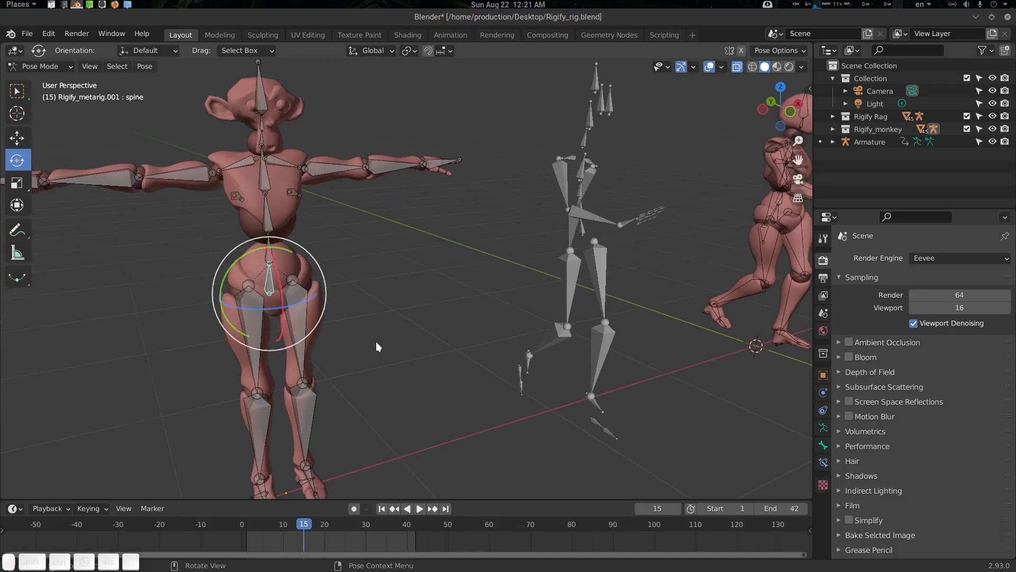
key("F2")
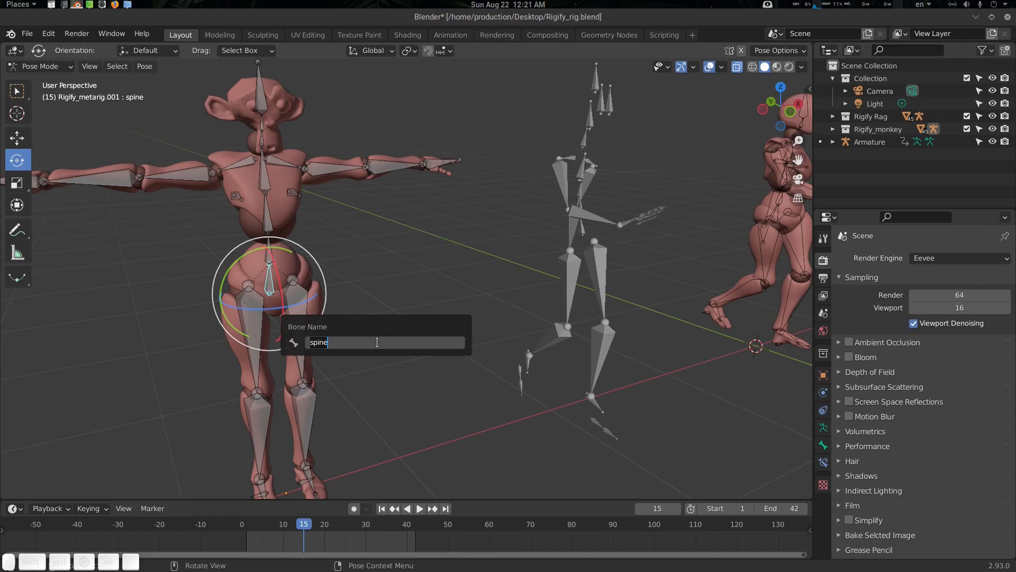
type("root")
key("Return")
scroll(349, 285, "down", 3)
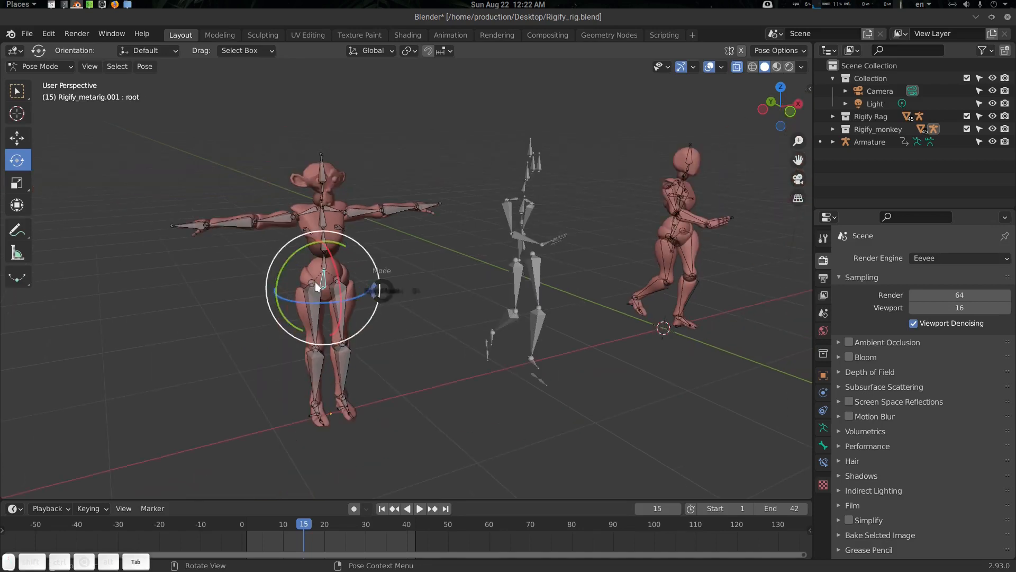
Step: Put the monkey rig and the Mixamo armature into Pose Mode together, selecting mixamorig:RightArm and then shoulder.R as the active bone
key("Tab")
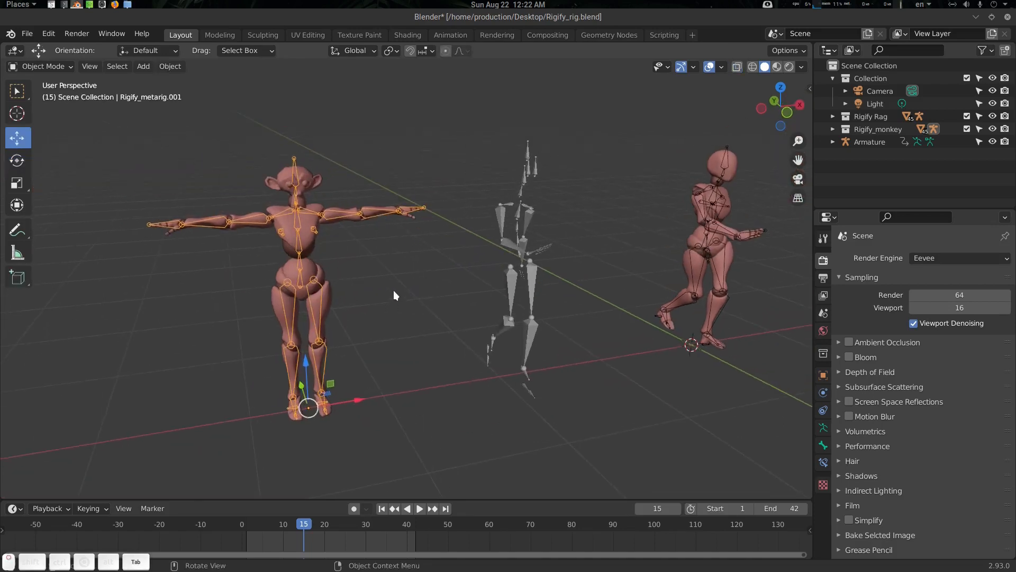
left_click(502, 219, "shift")
key("ctrl+Tab")
left_click(415, 271)
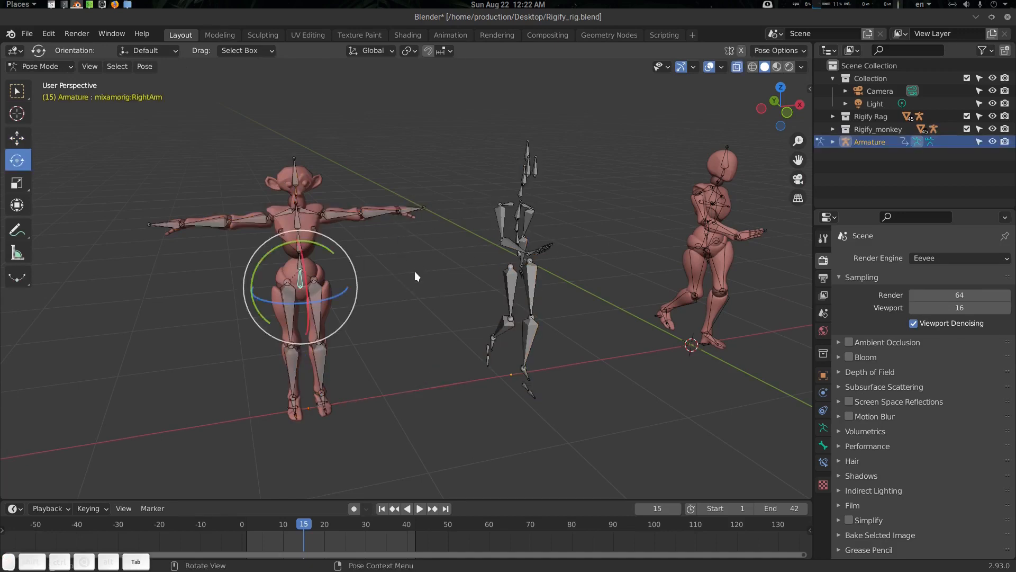
scroll(414, 272, "up", 2)
left_click(524, 206)
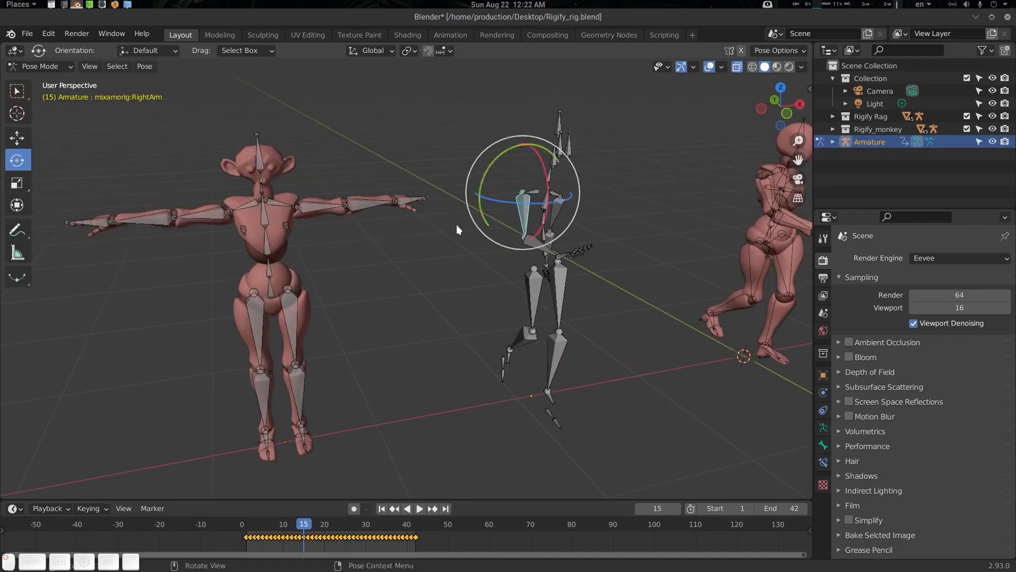
left_click(240, 208, "shift")
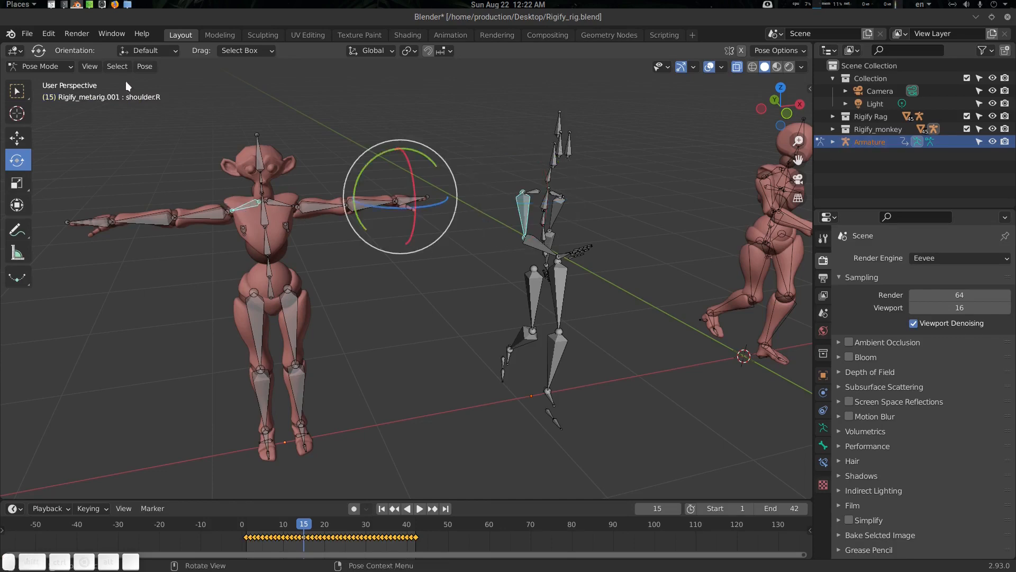
Step: Try to import the Mixamo2rigify.txt retarget preset onto the monkey rig with shoulder.R as the active bone
left_click(143, 70)
mouse_move(179, 421)
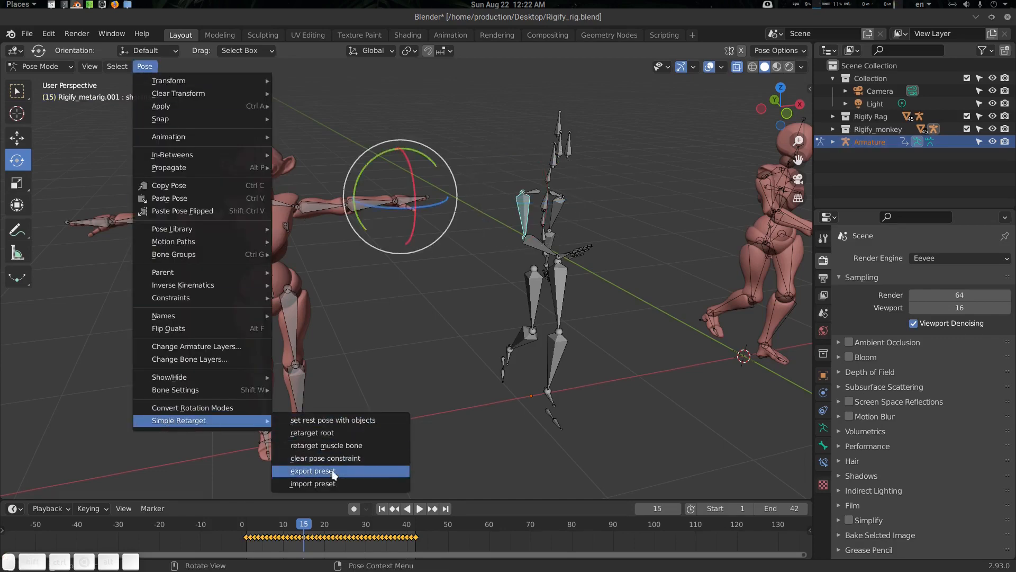
left_click(335, 484)
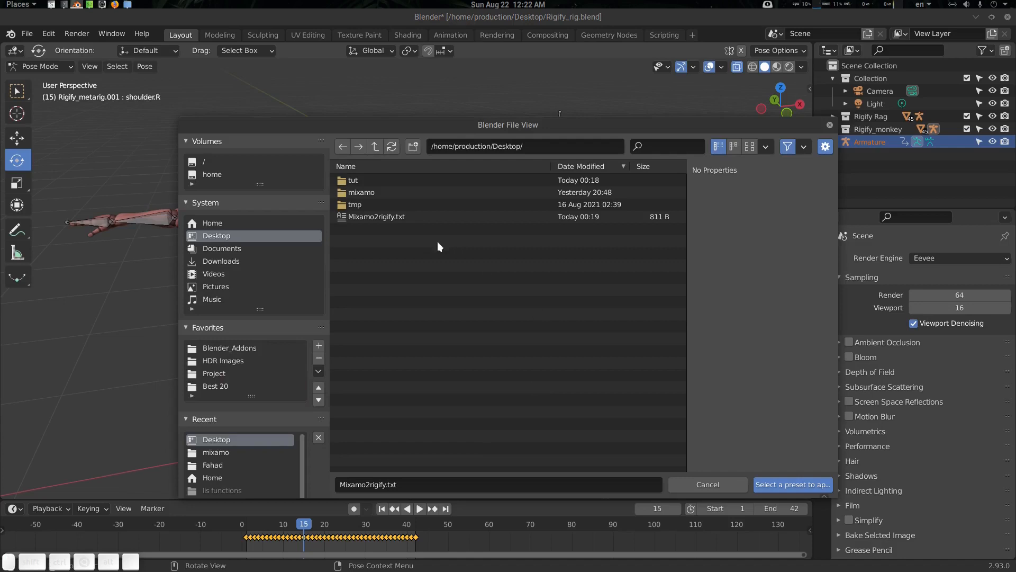
double_click(404, 219)
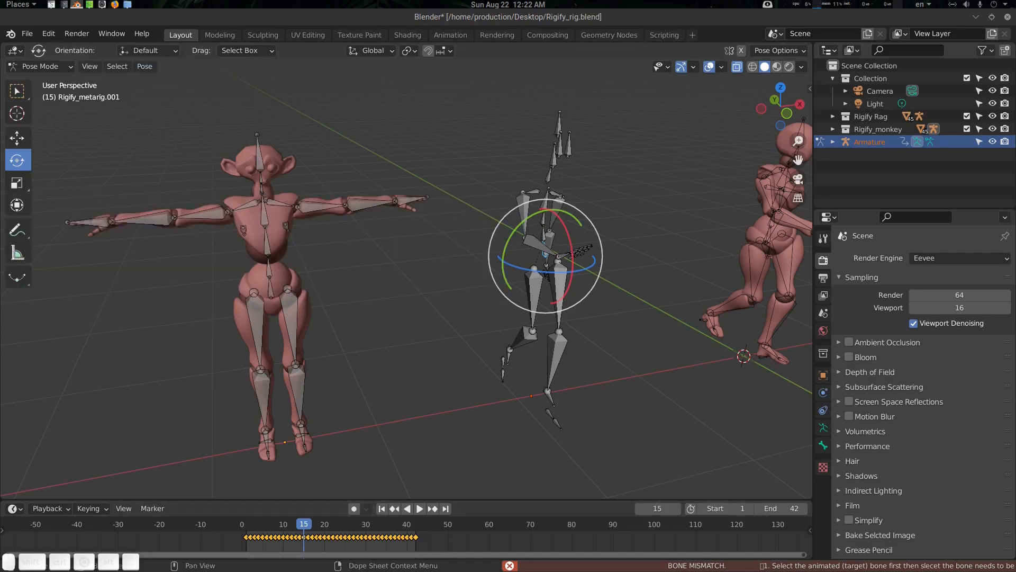
mouse_move(418, 564)
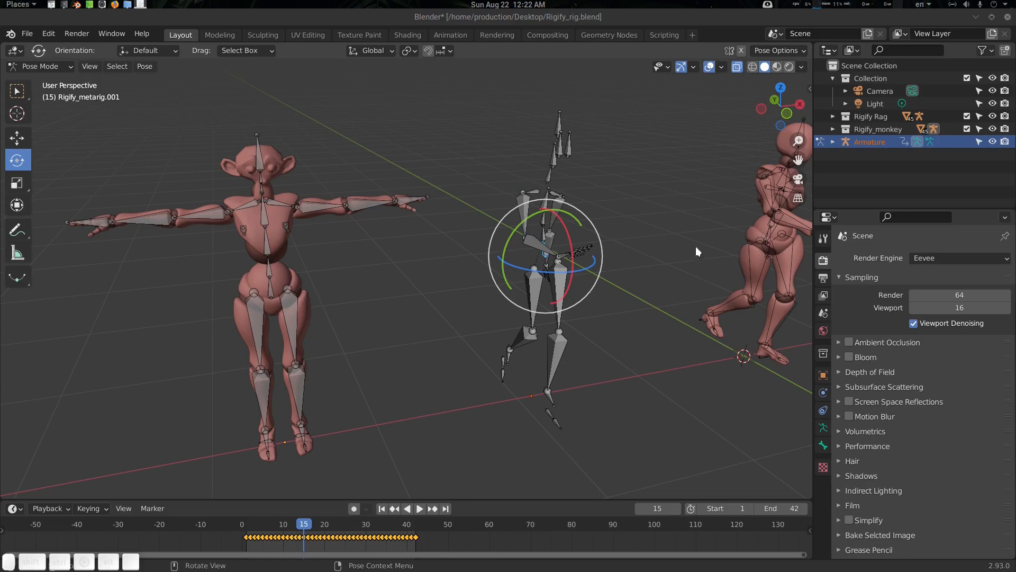
Step: Select the monkey's upper_arm.L and mixamorig:RightArm as the active bone, and try to import the Mixamo2rigify.txt preset in this reversed order
left_click(306, 203)
left_click(526, 204, "shift")
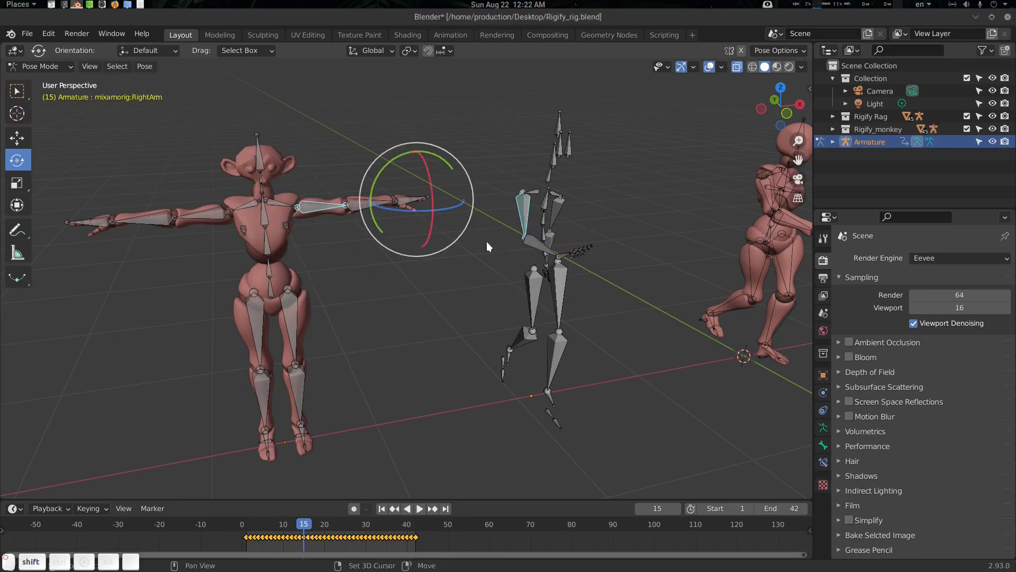
left_click(145, 67)
mouse_move(206, 418)
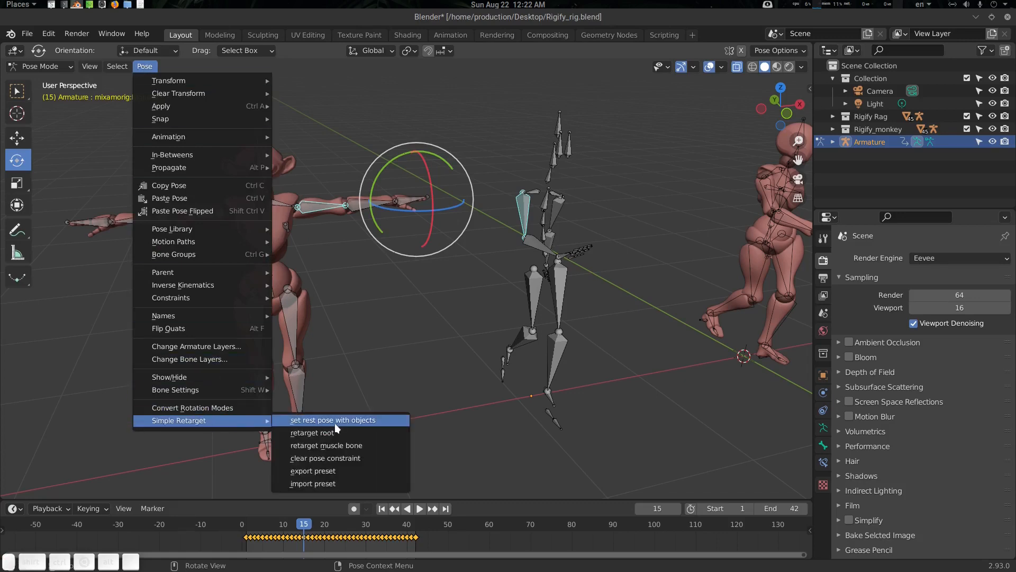
left_click(334, 481)
left_click(373, 217)
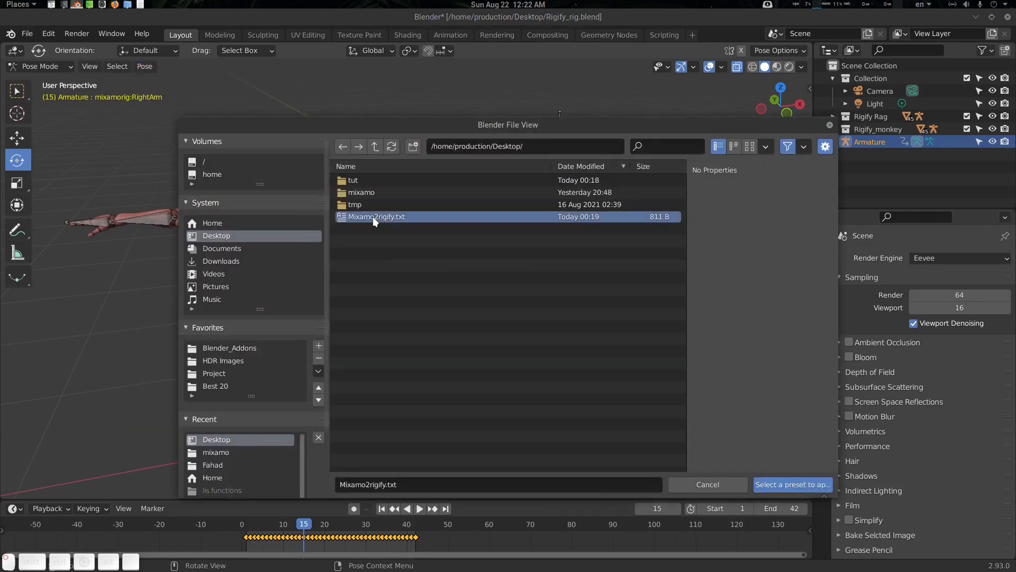
double_click(372, 217)
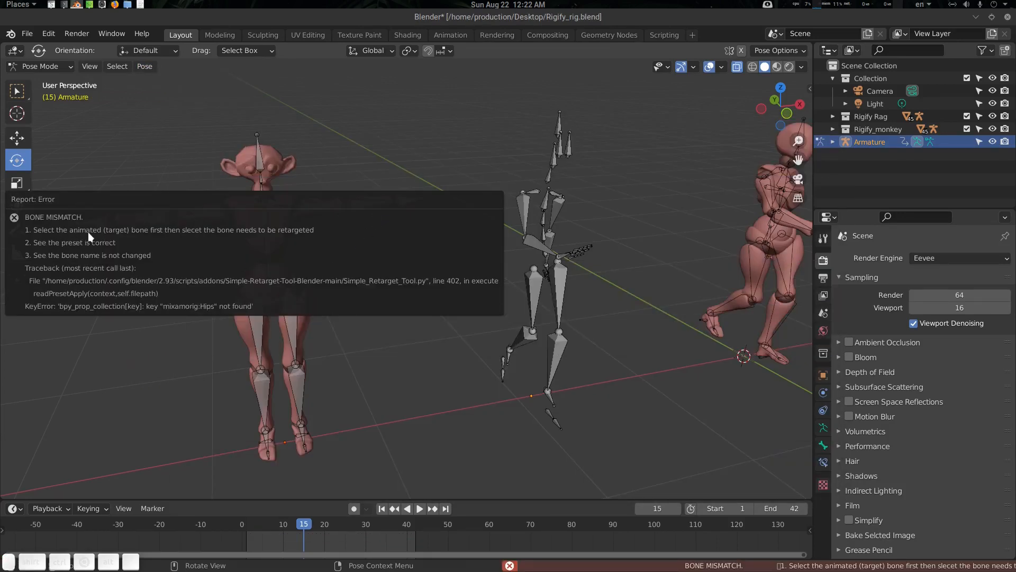
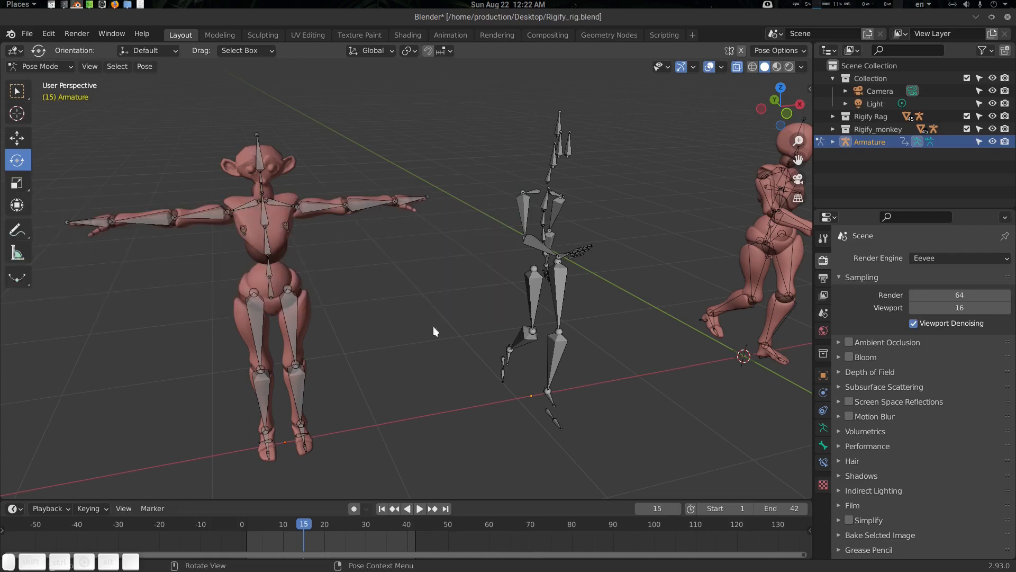
Step: Switch to the text editor, replace the first bone name, spine, with root in Mixamo2rigify.txt, save it and return to Blender
left_click_drag(1015, 243, 365, 4)
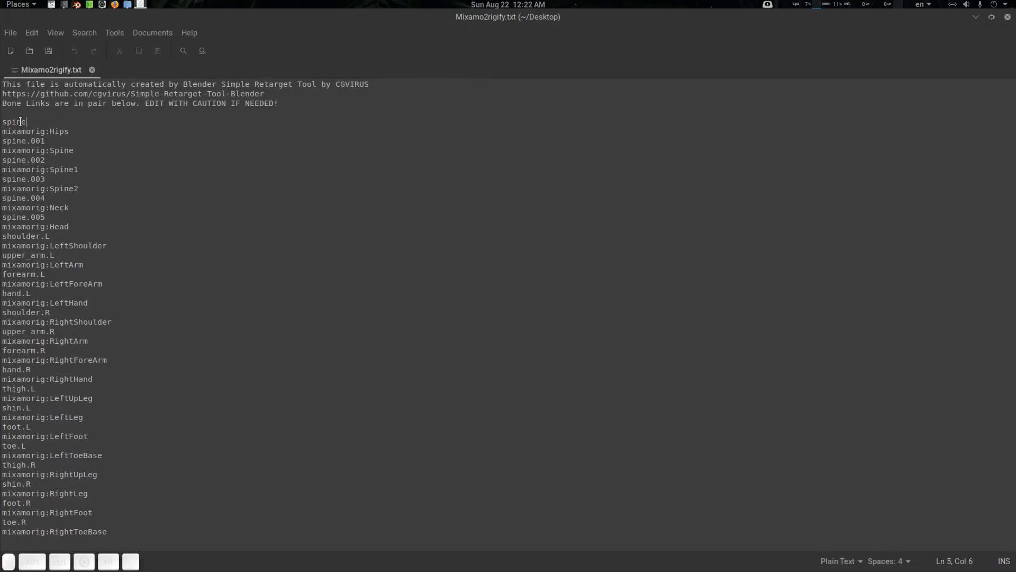
double_click(20, 122)
type("root")
left_click(122, 159)
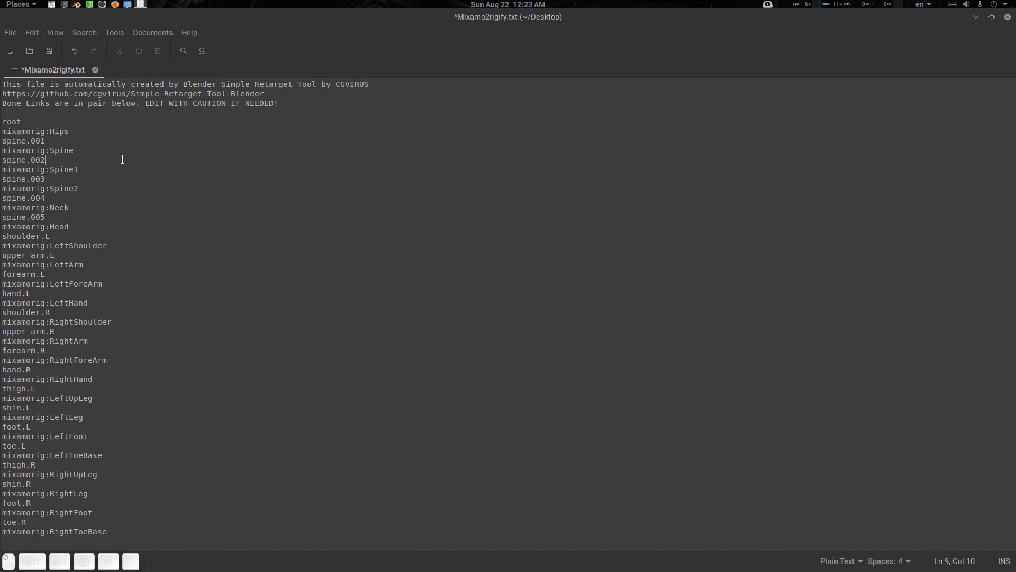
key("ctrl+s")
left_click(77, 4)
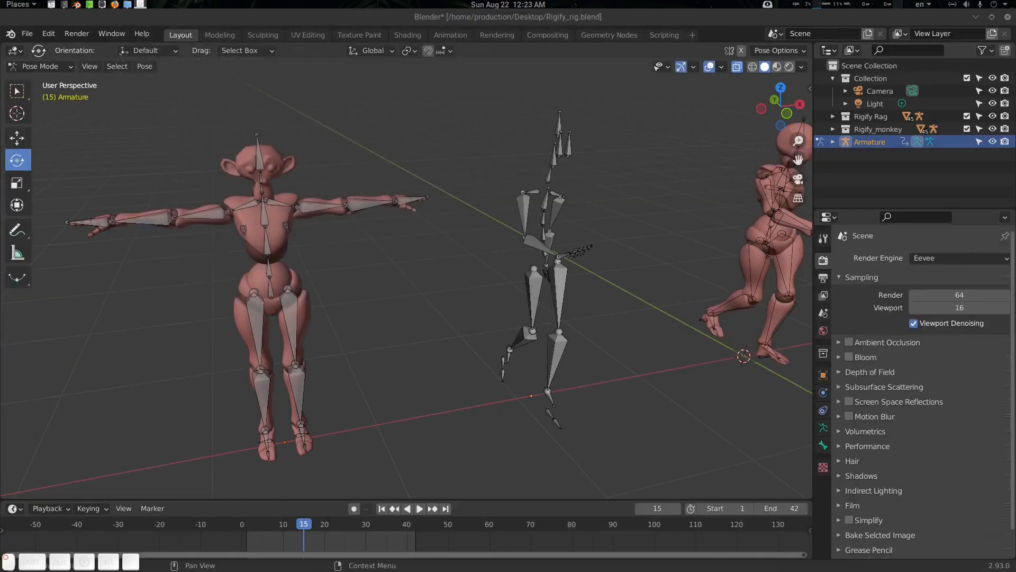
Step: Select mixamorig:RightArm and the monkey's upper_arm.L as the active bone, and import the edited Mixamo2rigify.txt preset
left_click(529, 204)
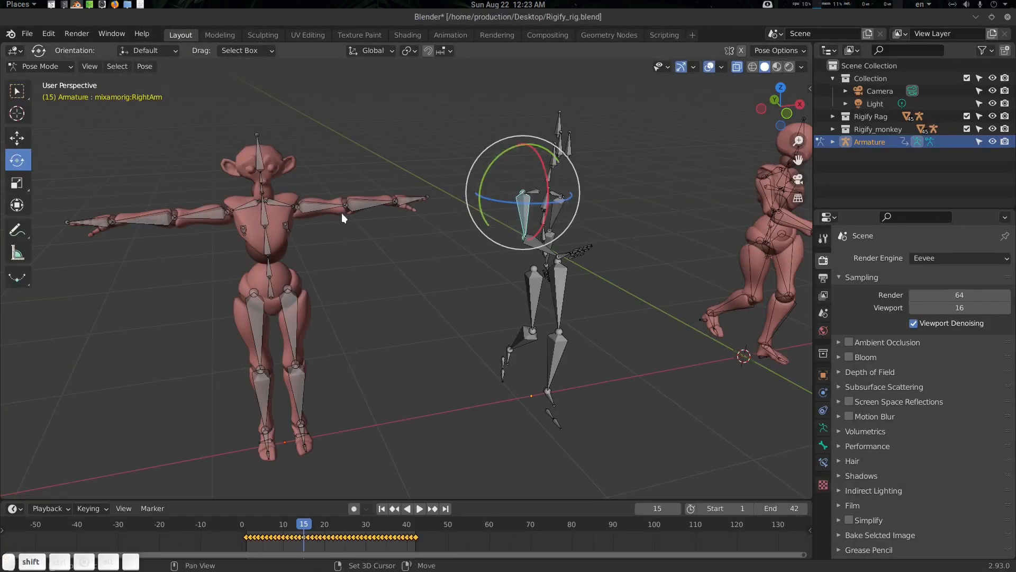
left_click(319, 201, "shift")
left_click(141, 66)
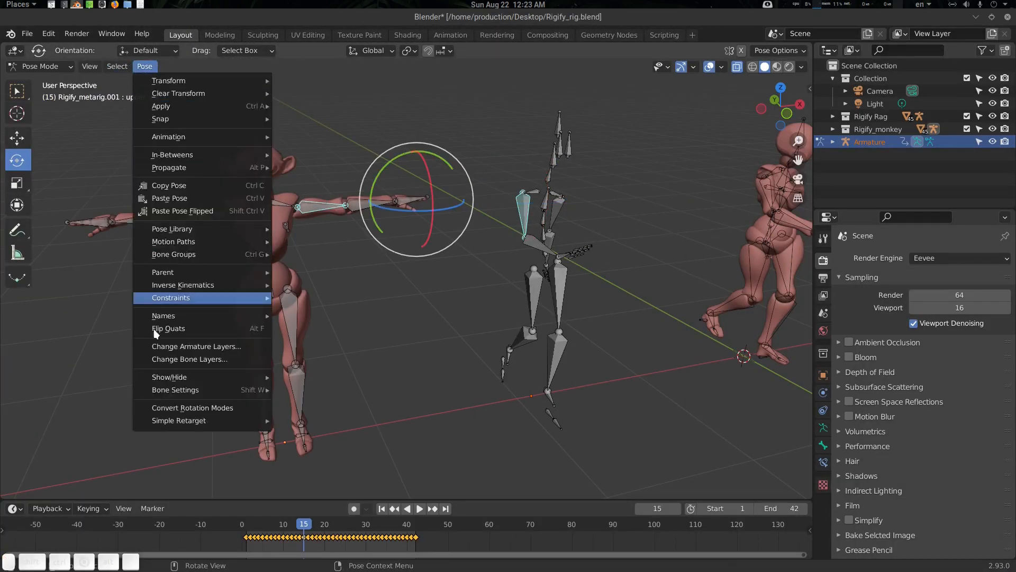
mouse_move(240, 420)
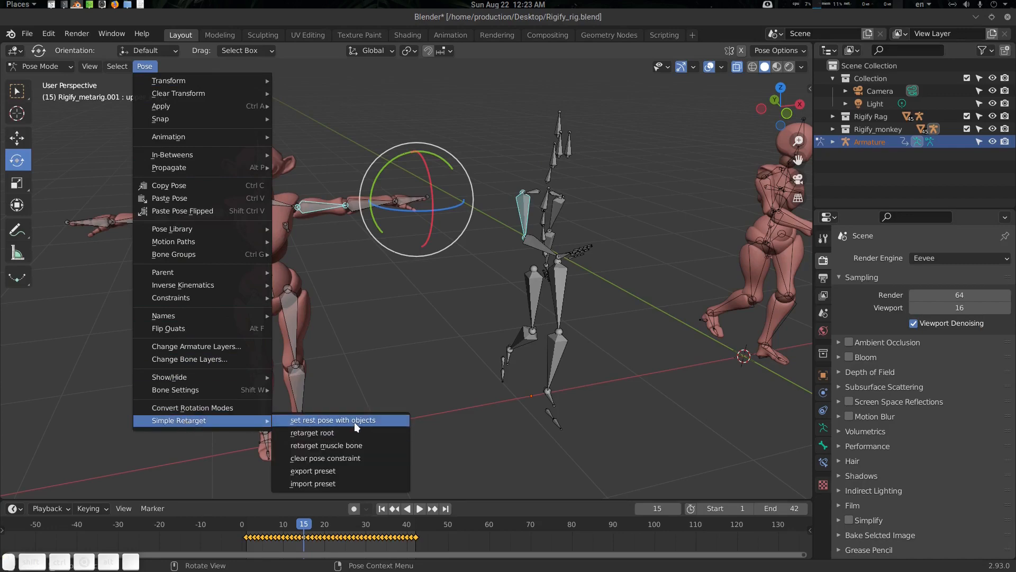
left_click(325, 483)
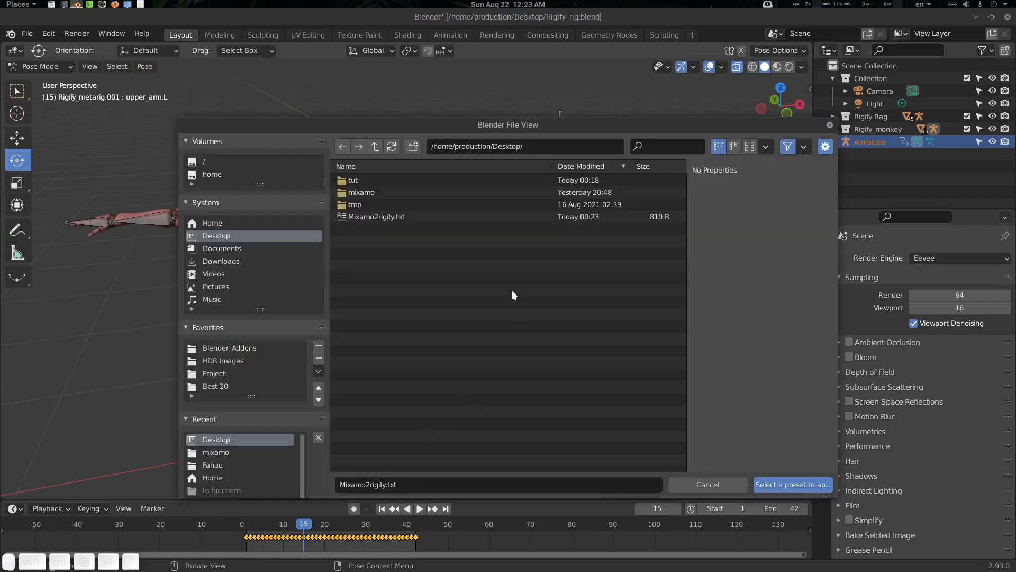
double_click(386, 217)
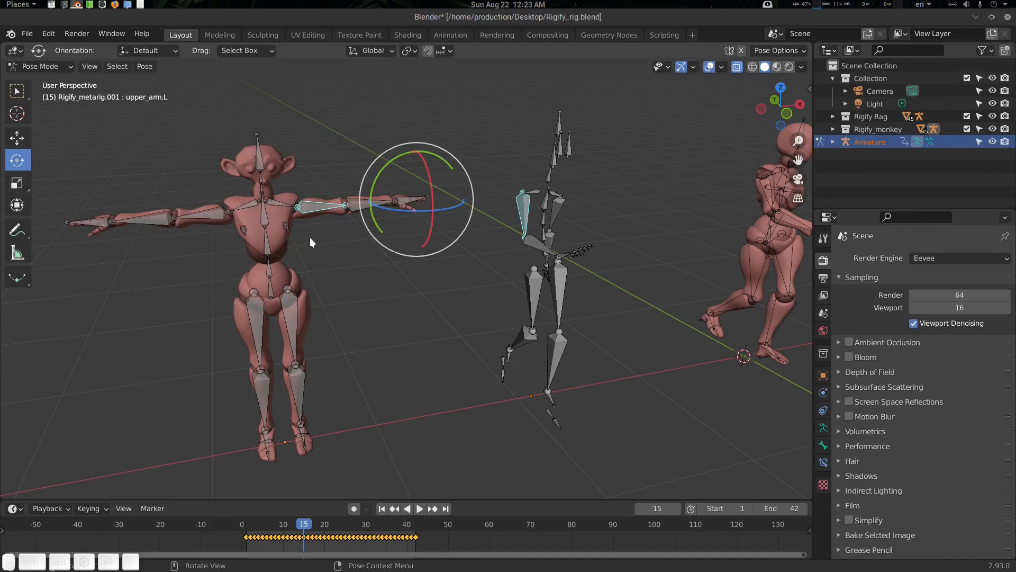
middle_click_drag(311, 238, 338, 246)
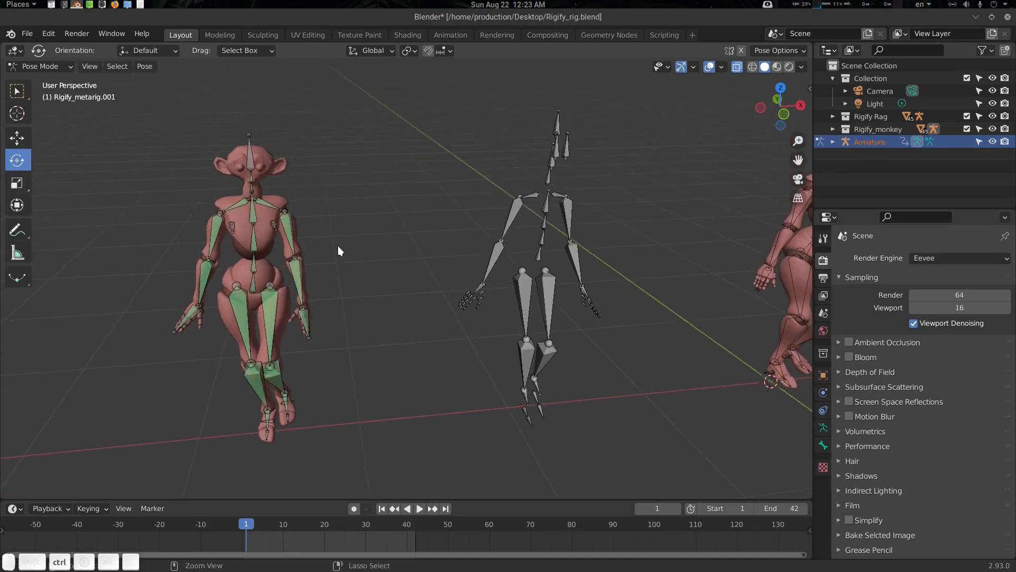
Step: Undo the preset import and the last bone selection, and deselect all bones
key("ctrl+z")
key("ctrl+z")
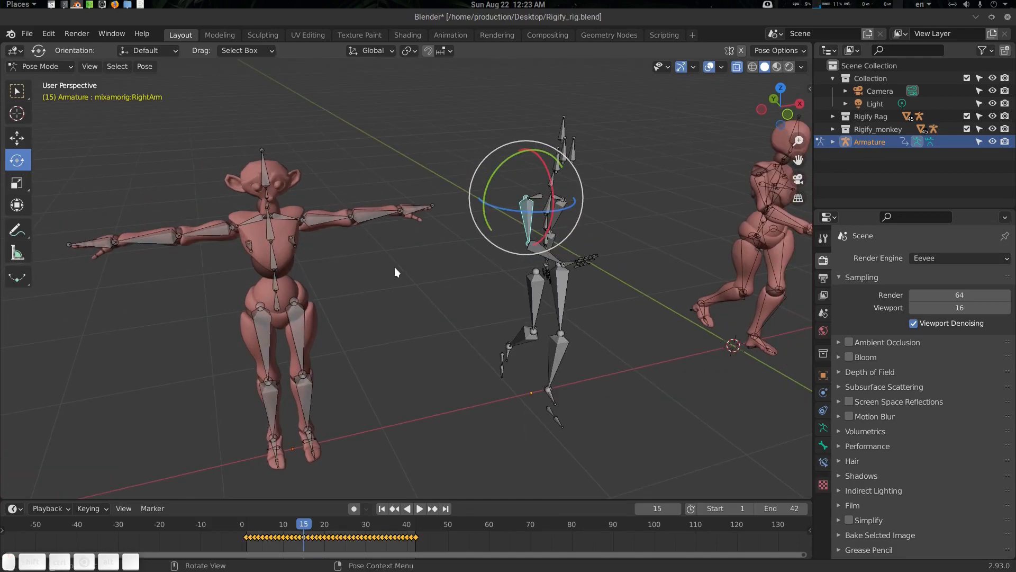
middle_click_drag(394, 266, 420, 269)
key("alt+a")
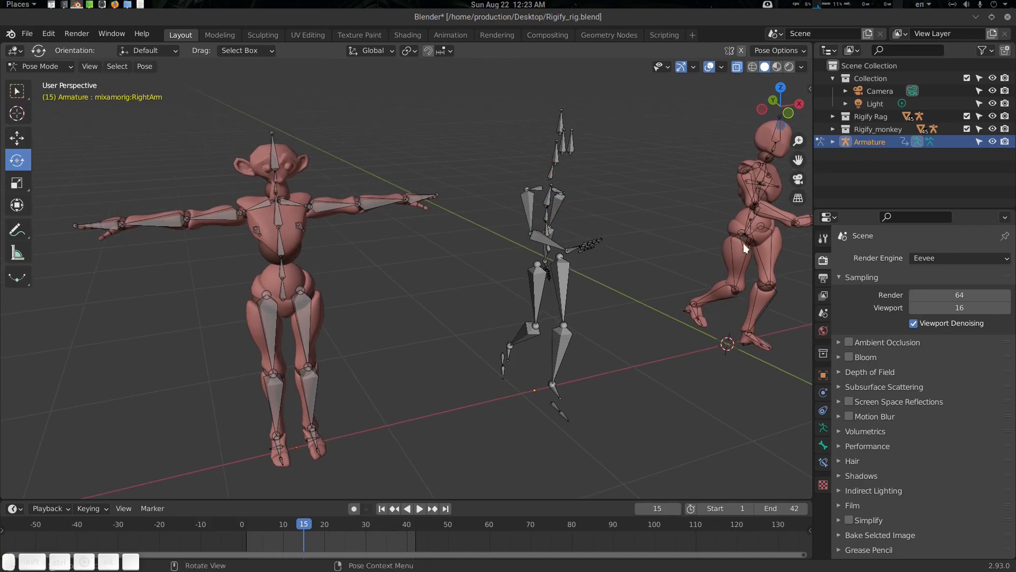
Step: Rename the monkey rig's root bone at the pelvis back to spine
left_click(288, 303)
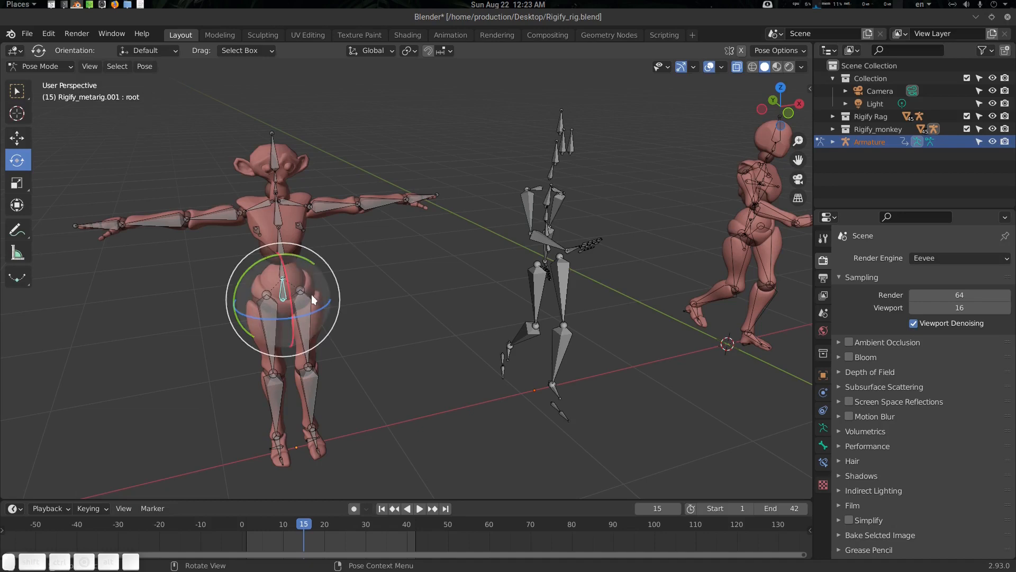
key("F2")
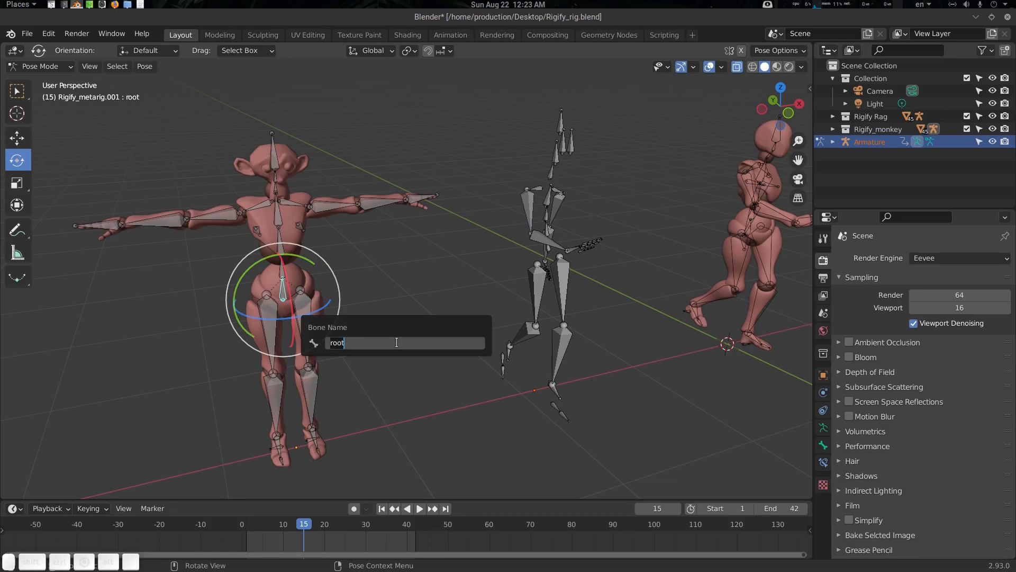
type("spine")
key("Return")
Step: Switch to the text editor, restore the first bone name in Mixamo2rigify.txt to spine, save the file and return to Blender
left_click(140, 4)
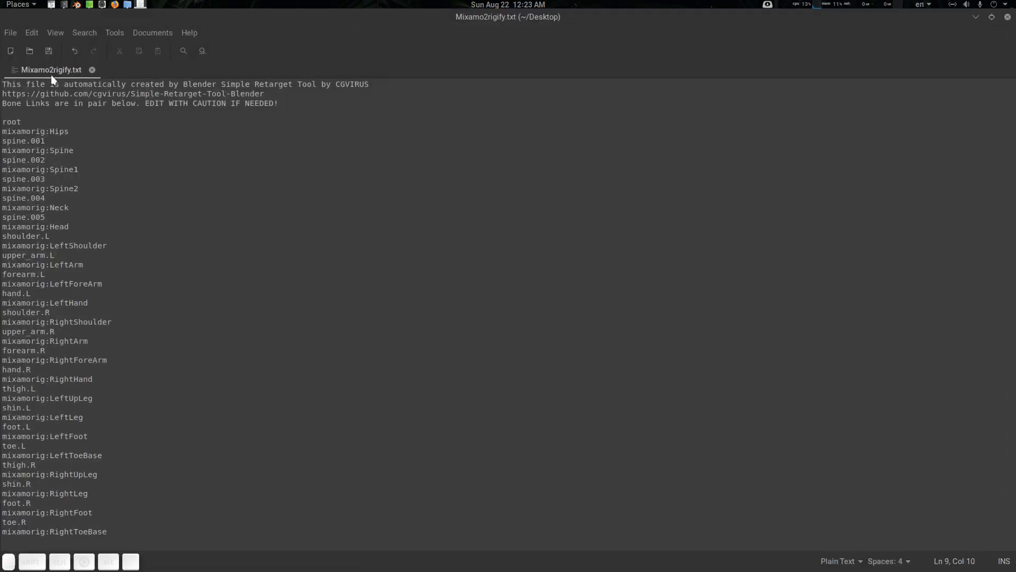
double_click(15, 122)
type("spine")
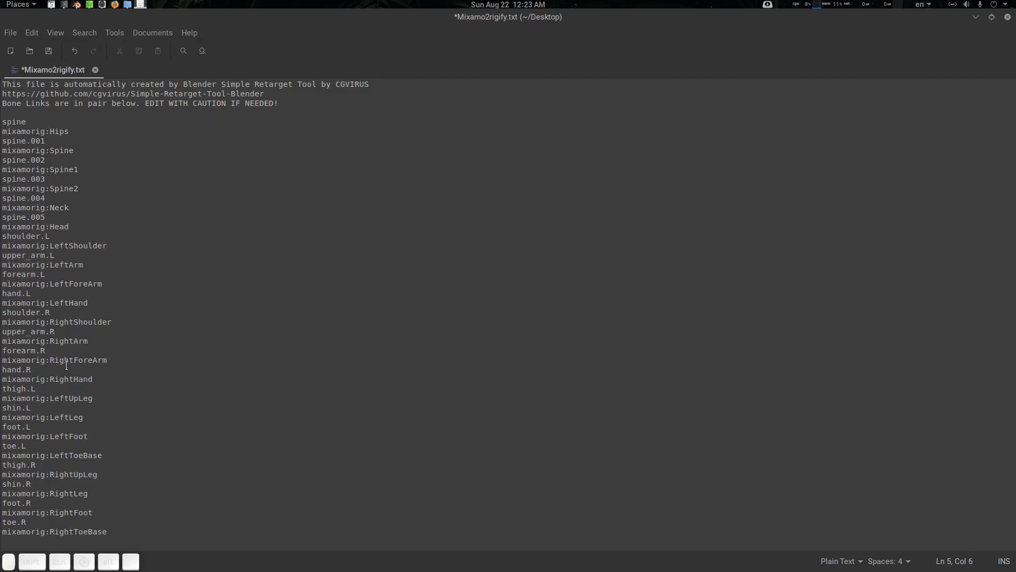
left_click(162, 170)
key("ctrl+s")
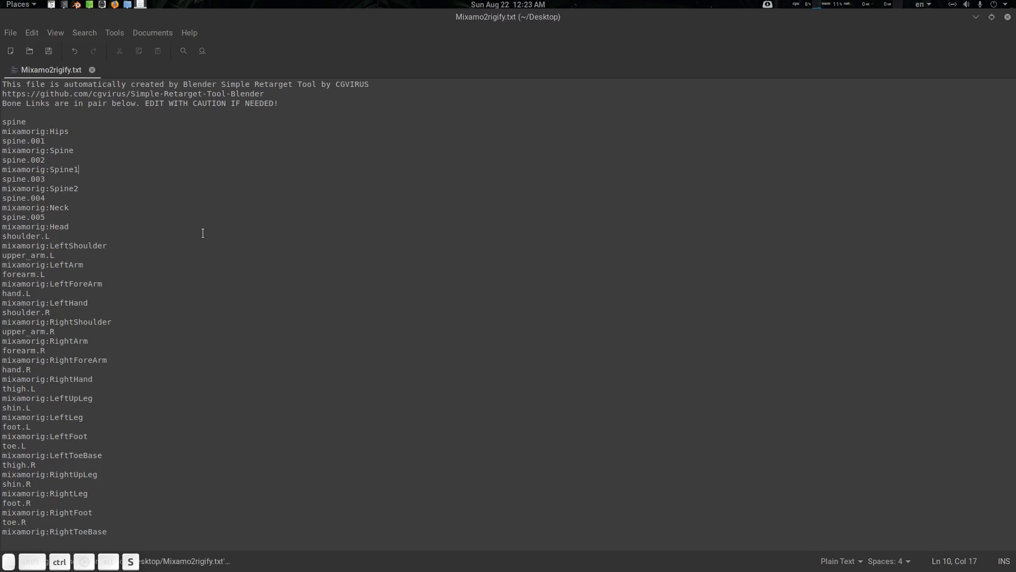
left_click(975, 16)
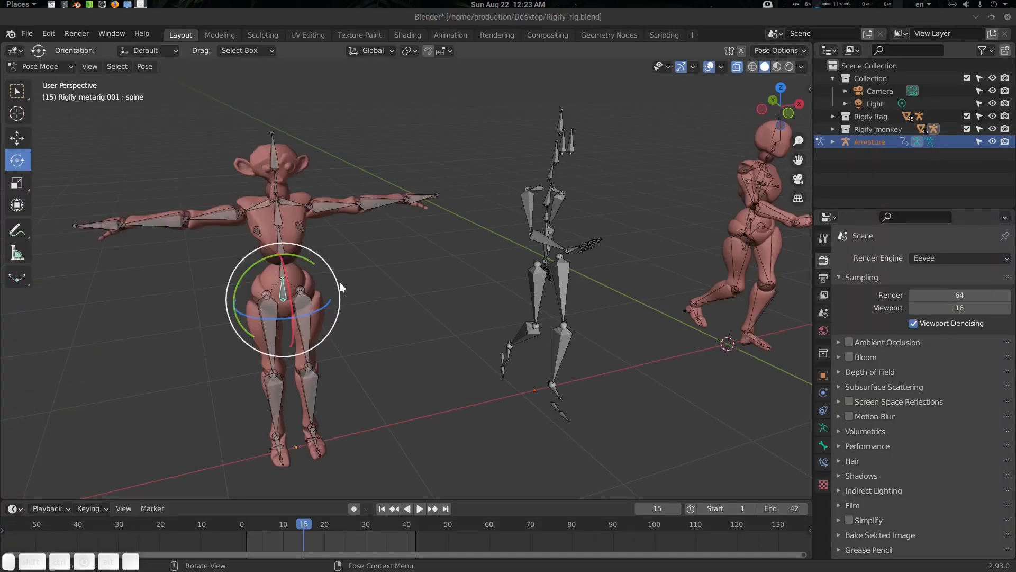
Step: Import the Mixamo2rigify.txt preset with mixamorig:RightArm selected and the monkey's upper_arm.L active, and scrub through the animation
left_click(531, 205)
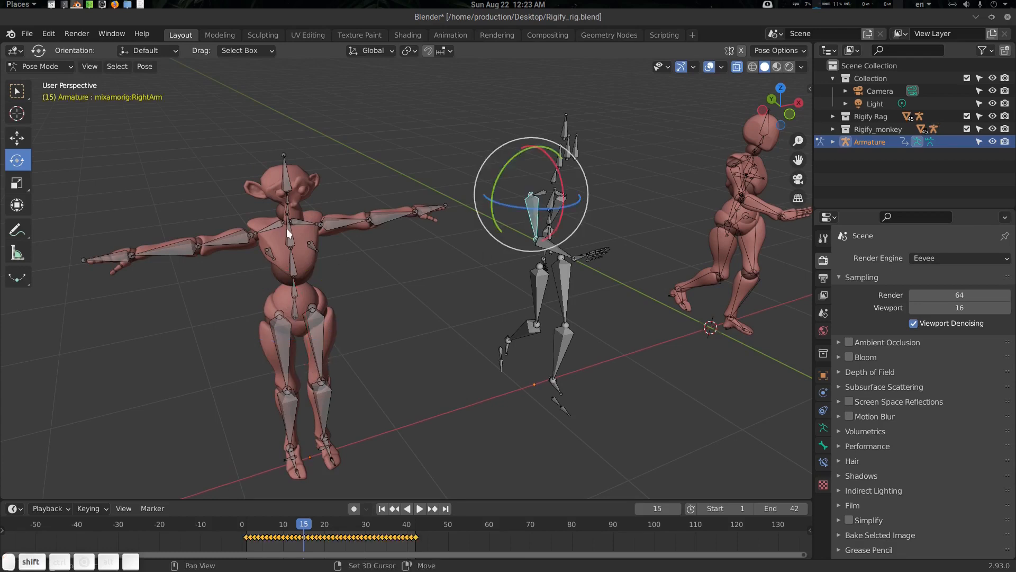
left_click(336, 221)
left_click(146, 66)
mouse_move(201, 420)
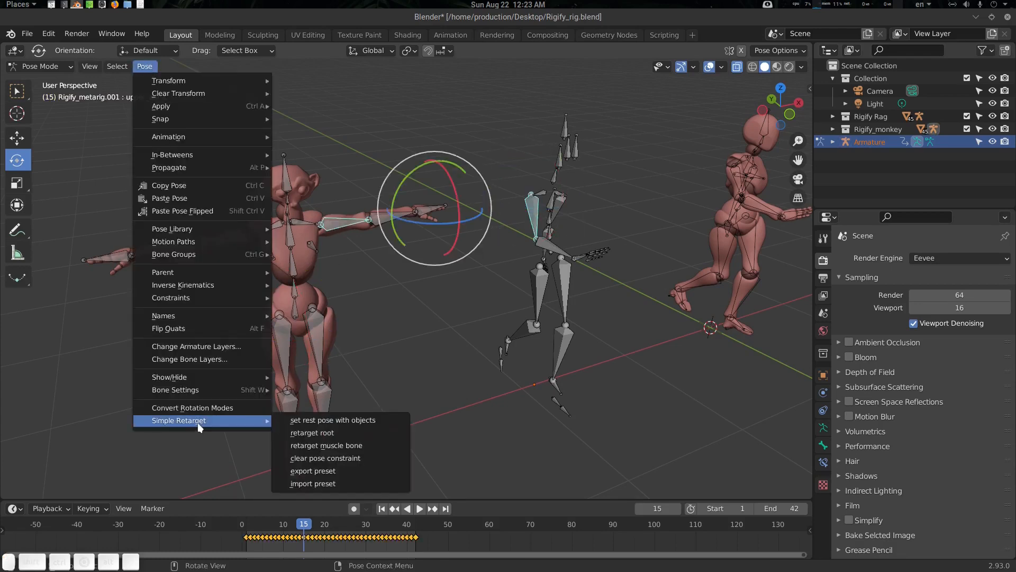
left_click(330, 483)
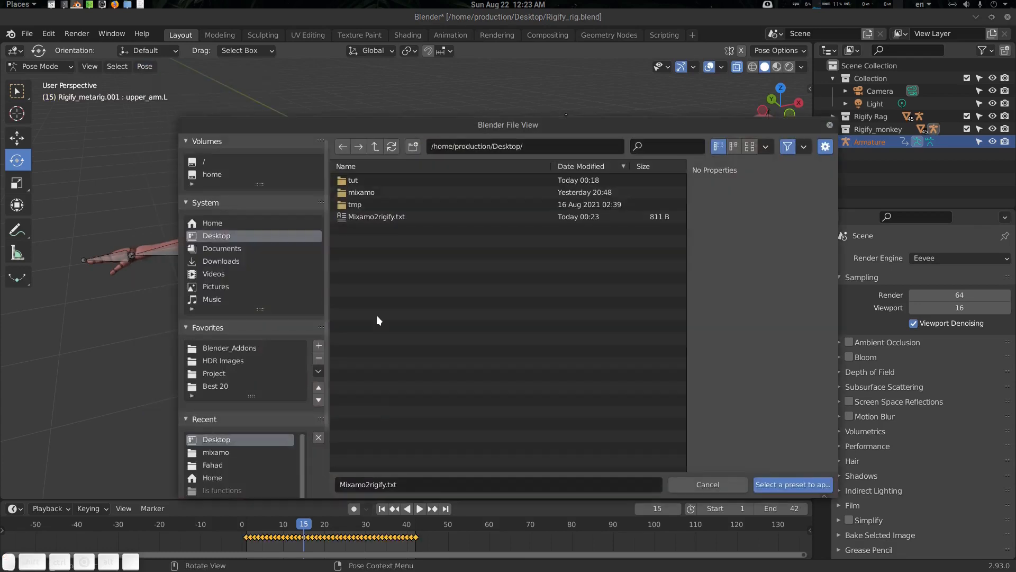
double_click(366, 217)
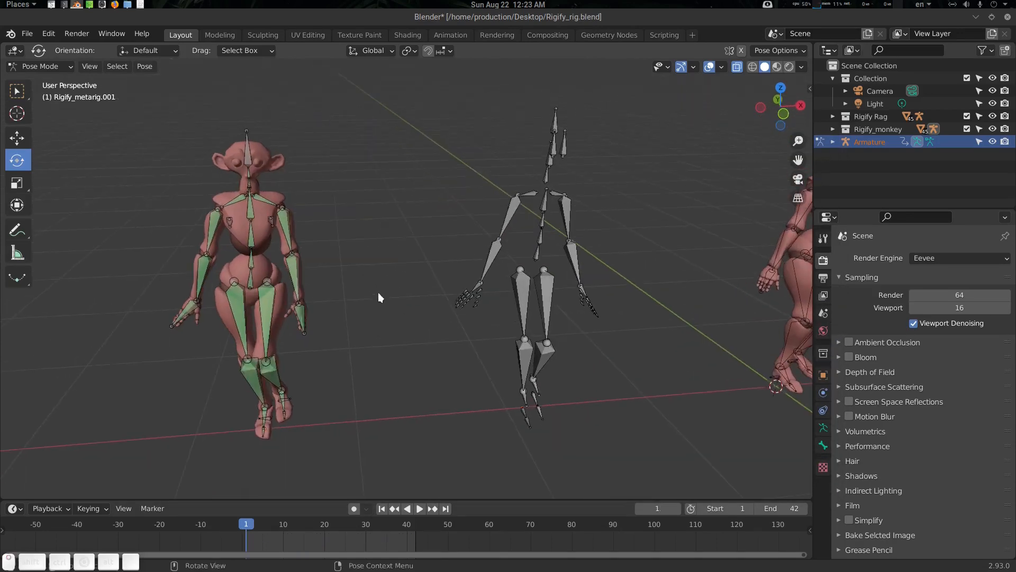
left_click_drag(270, 544, 330, 527)
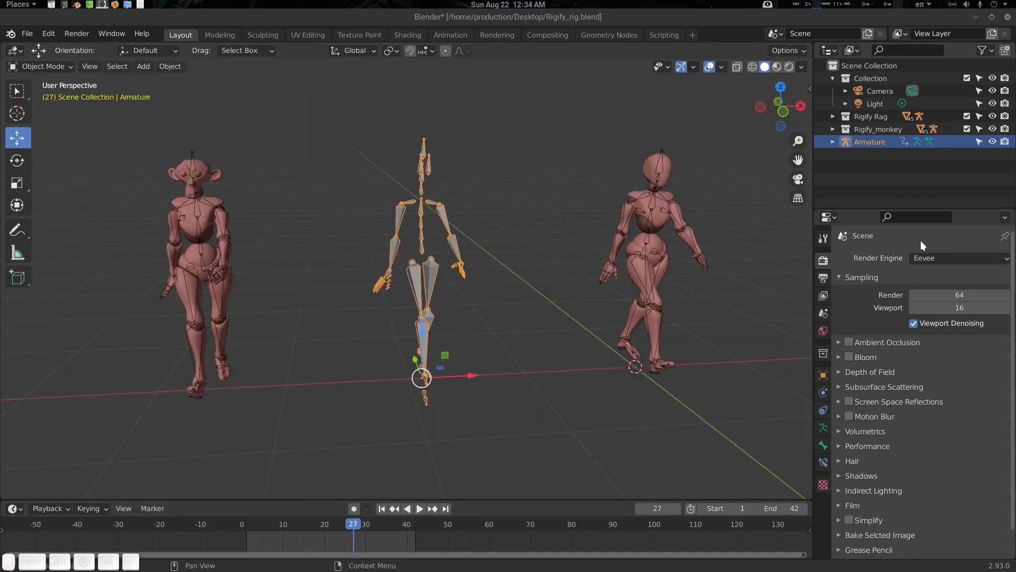
middle_click_drag(496, 306, 492, 308)
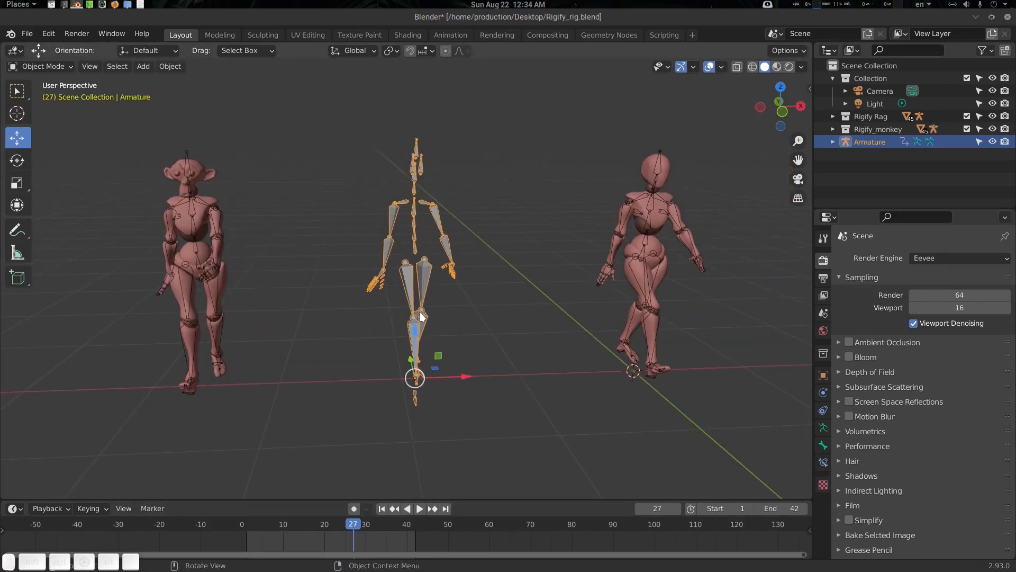
middle_click_drag(421, 315, 427, 257)
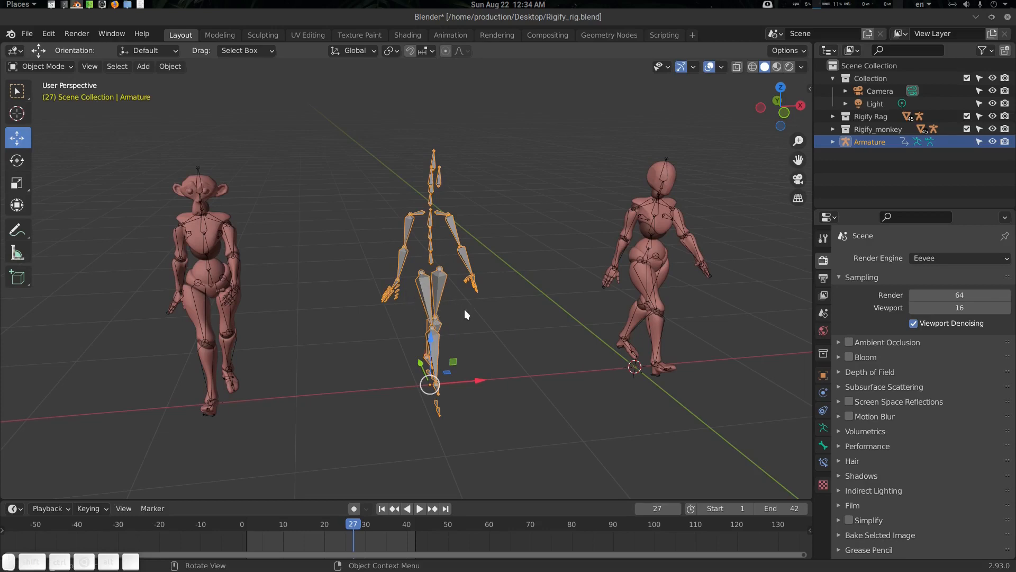
middle_click_drag(465, 309, 434, 287)
Step: Import Rumba Dancing.fbx with Automatic Bone Orientation enabled, and move its armature along X to between the walking armature and the faceless rig
key("alt+a")
left_click(446, 330)
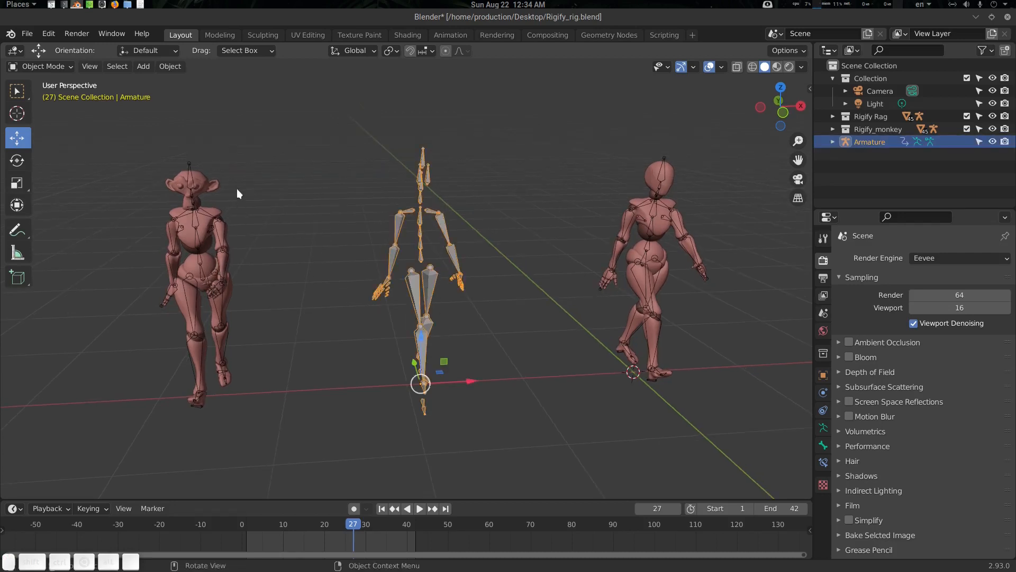
left_click(27, 33)
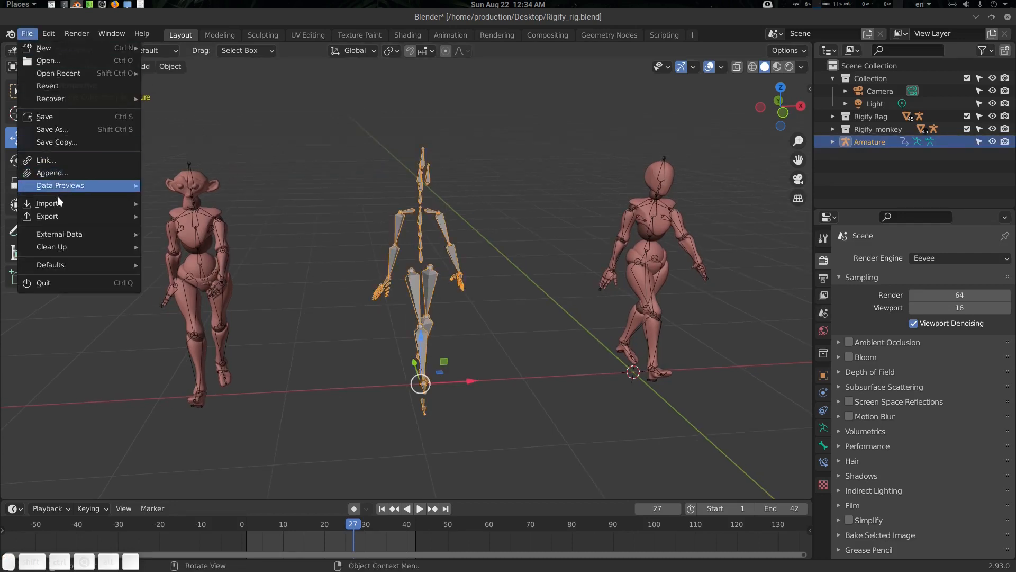
mouse_move(62, 204)
left_click(175, 291)
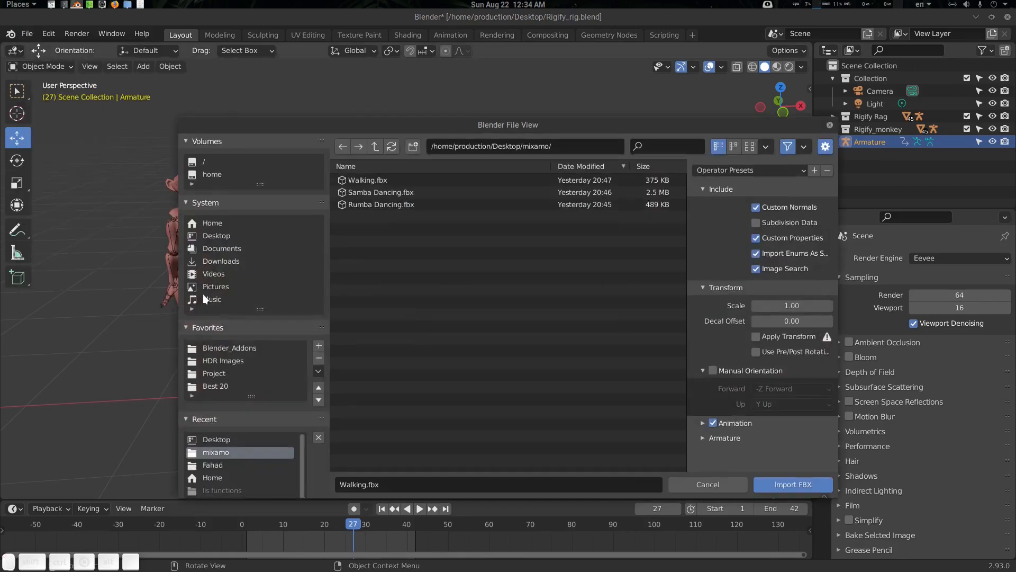
left_click(395, 202)
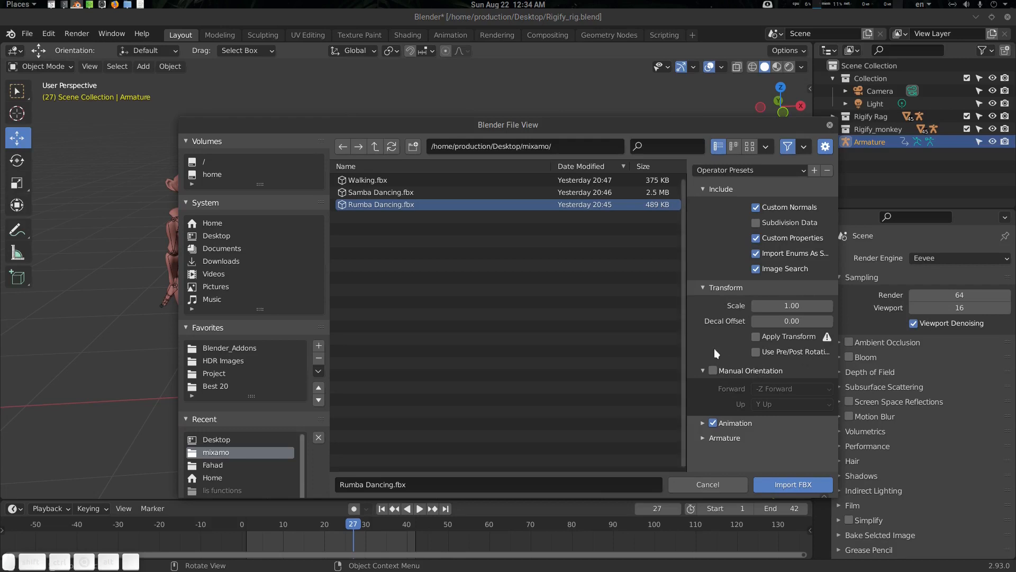
left_click(735, 438)
scroll(769, 417, "down", 3)
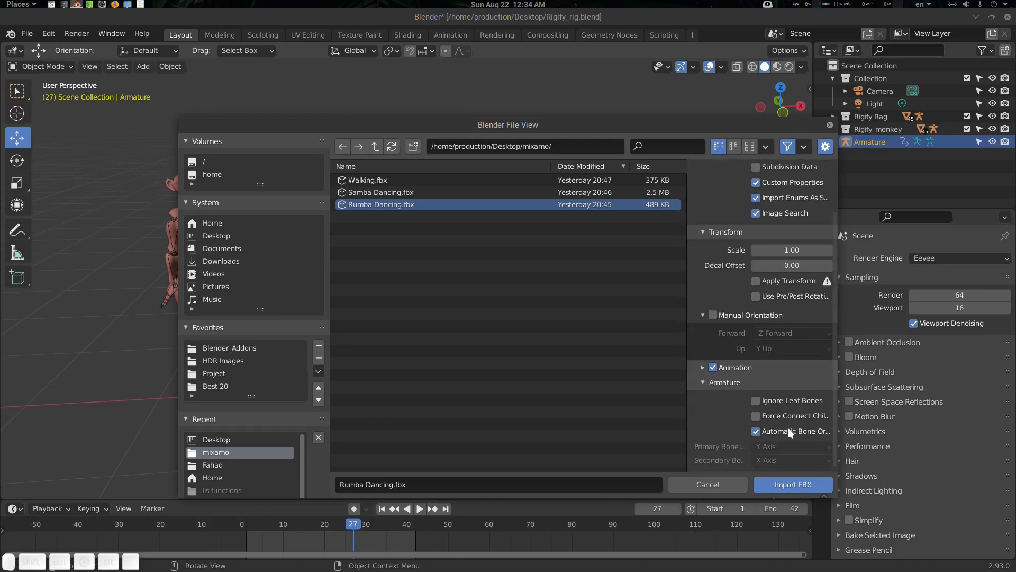
left_click(797, 482)
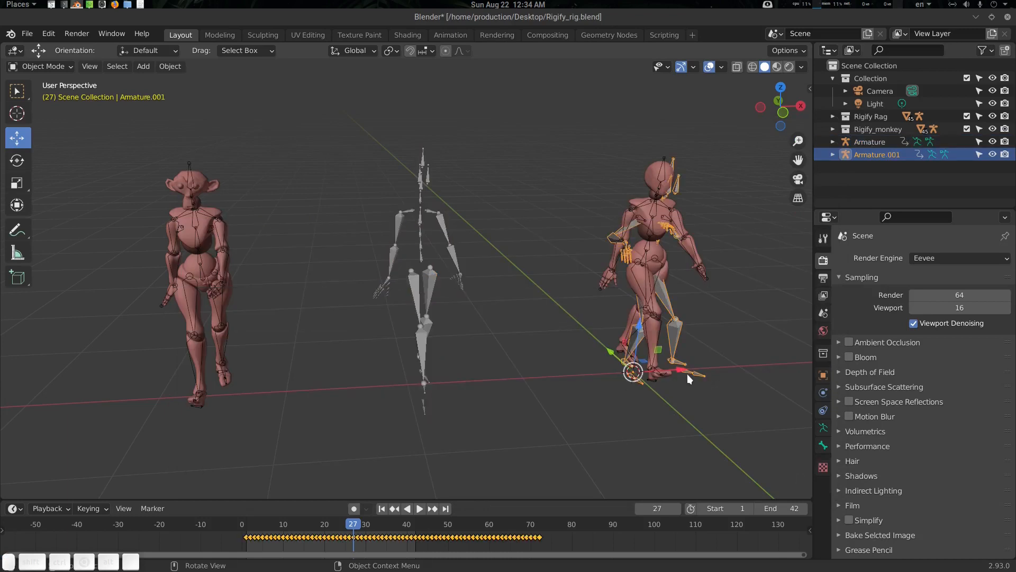
left_click_drag(678, 369, 586, 374)
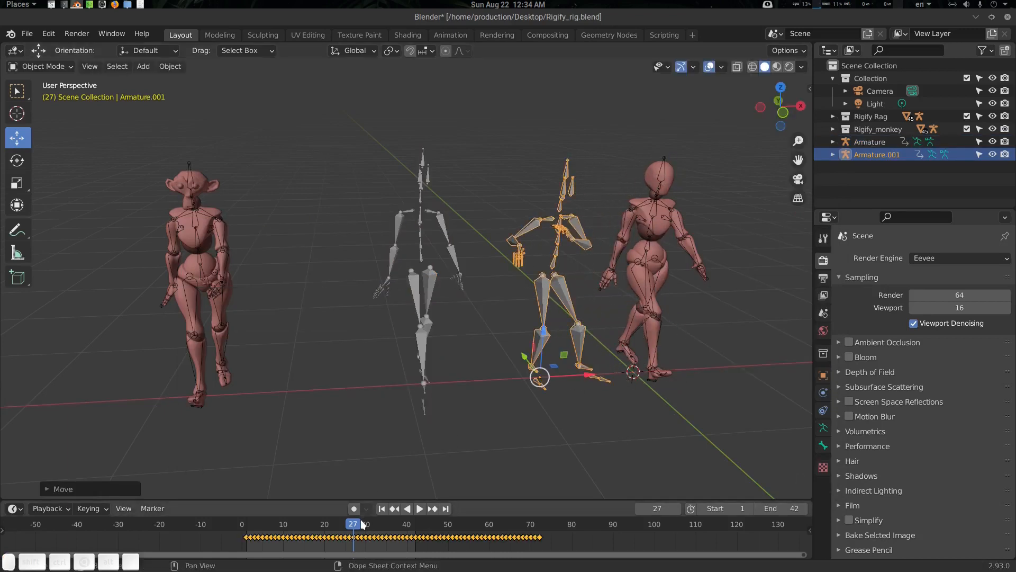
mouse_move(361, 520)
left_mouse_down()
mouse_move(391, 521)
mouse_move(345, 520)
mouse_move(362, 521)
left_mouse_up()
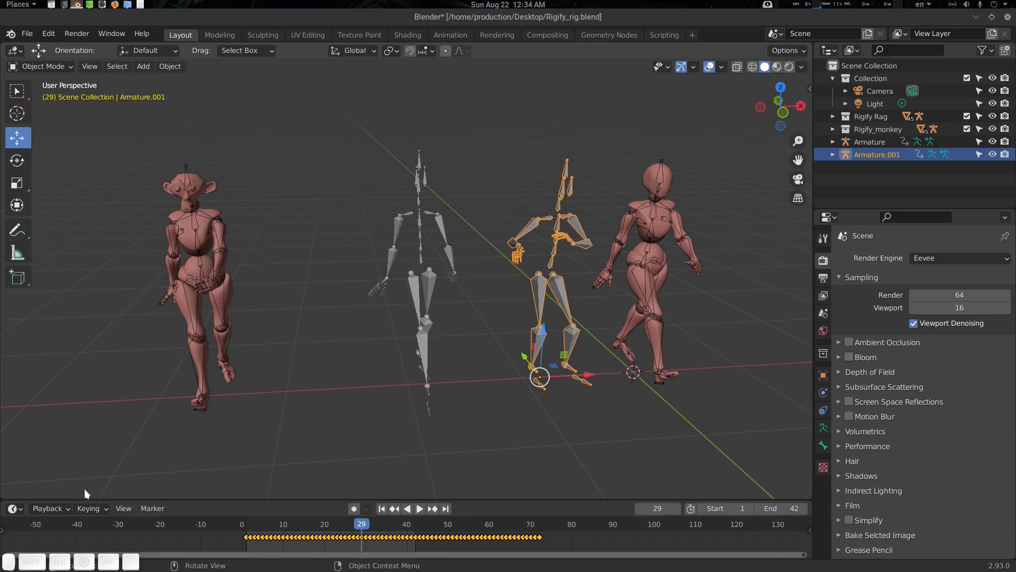
Step: Change the timeline area to the Dope Sheet in Action Editor mode
left_click(15, 508)
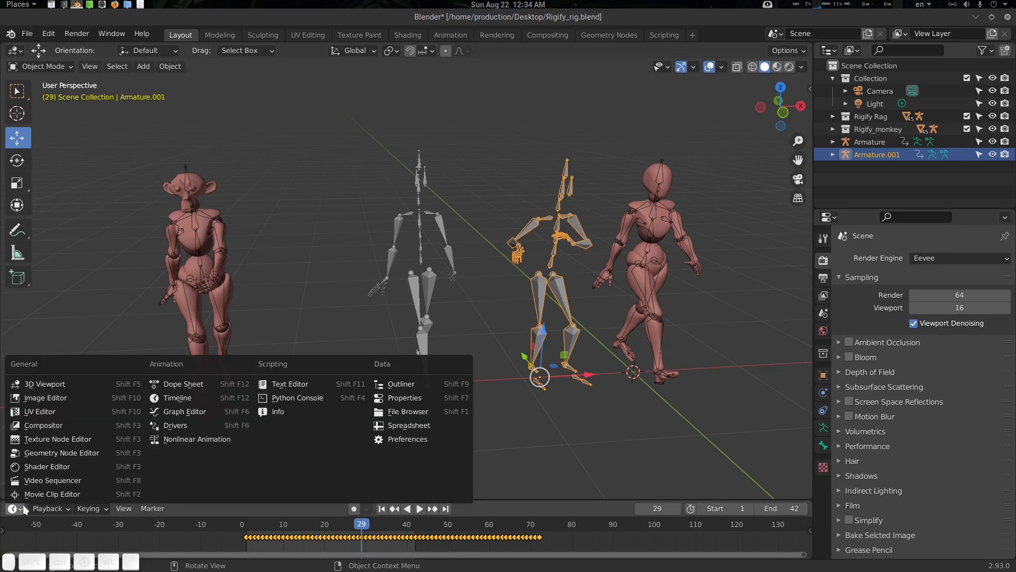
left_click(205, 385)
left_click(84, 509)
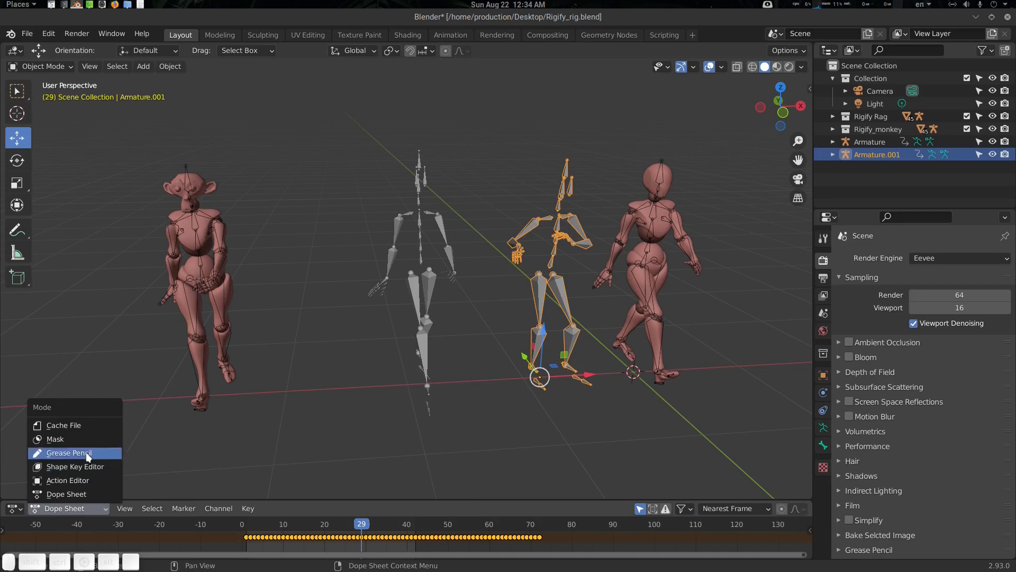
left_click(82, 480)
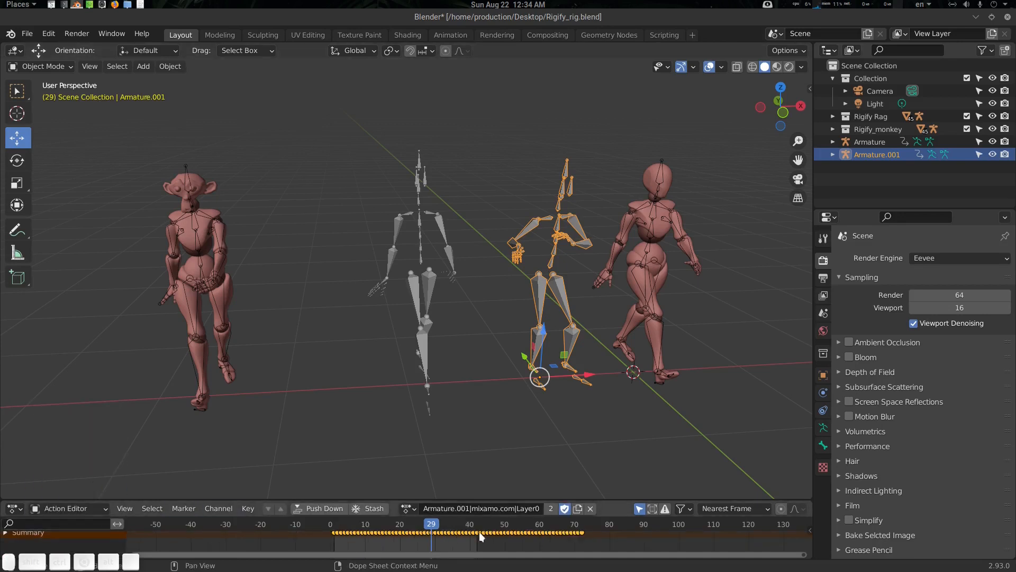
Step: Rename the walking armature's action to Walk Cycle and keep its fake user enabled
left_click(430, 344)
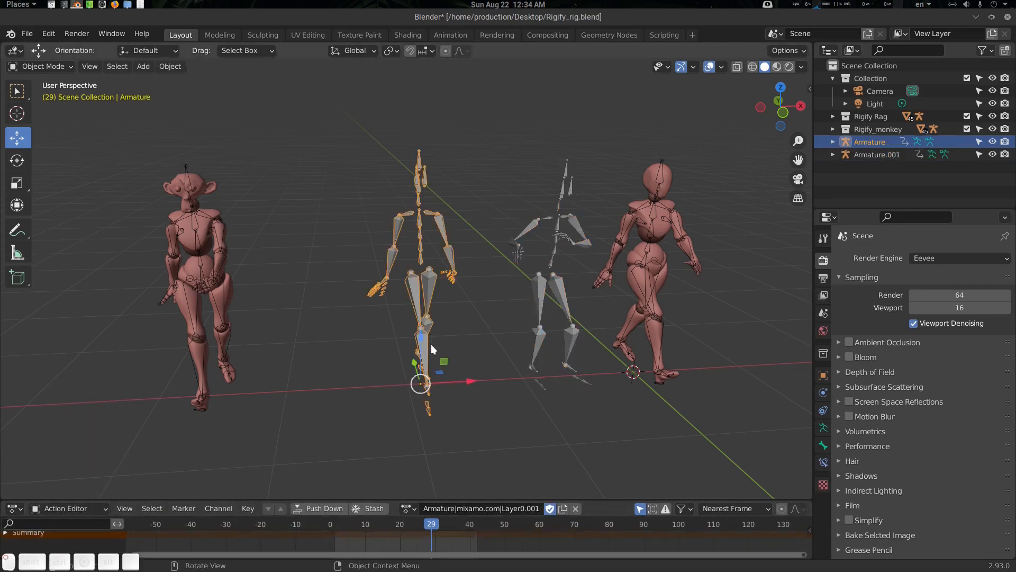
left_click(484, 510)
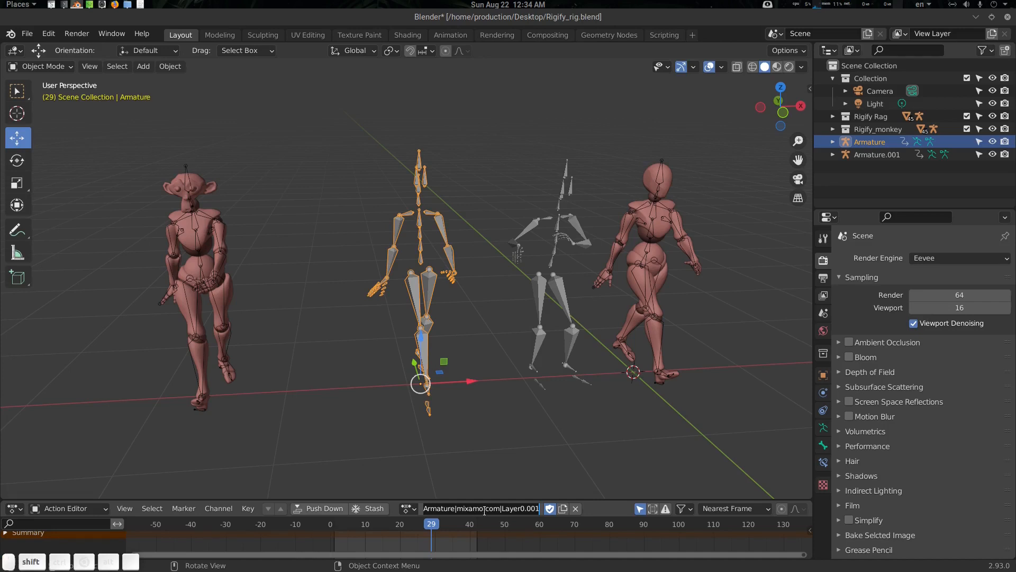
type("Walk Cy")
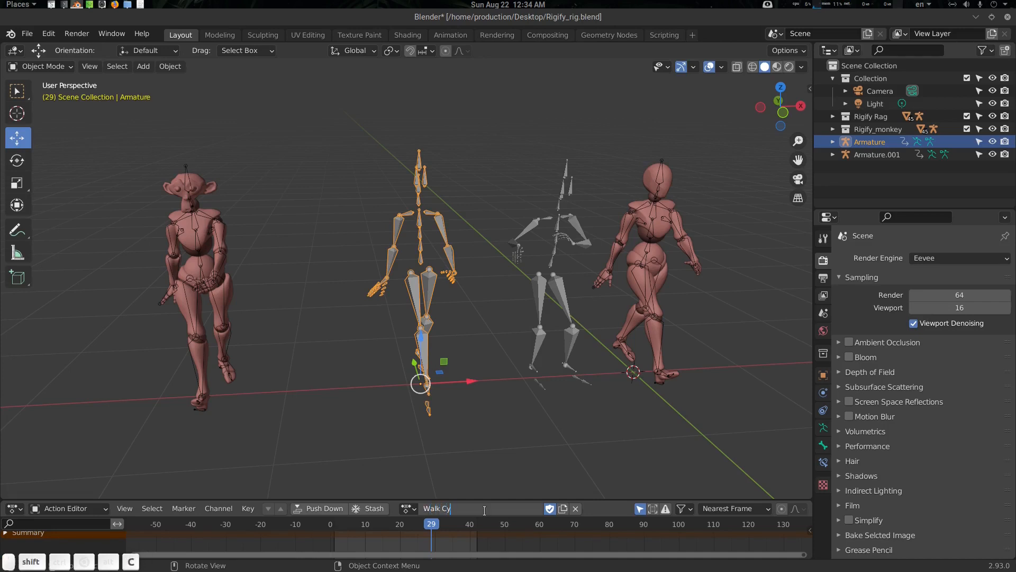
type("cle")
key("Return")
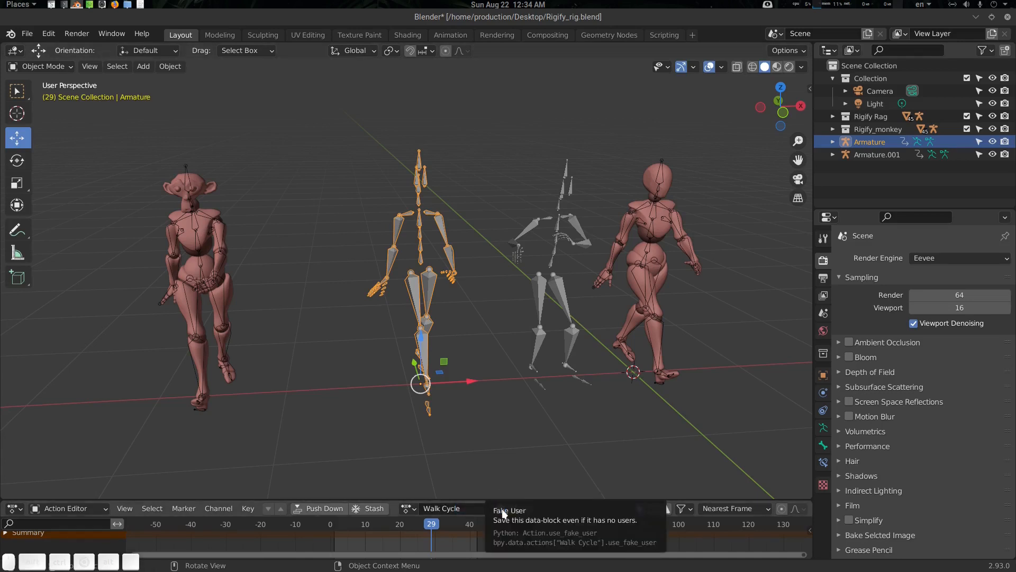
left_click(500, 509)
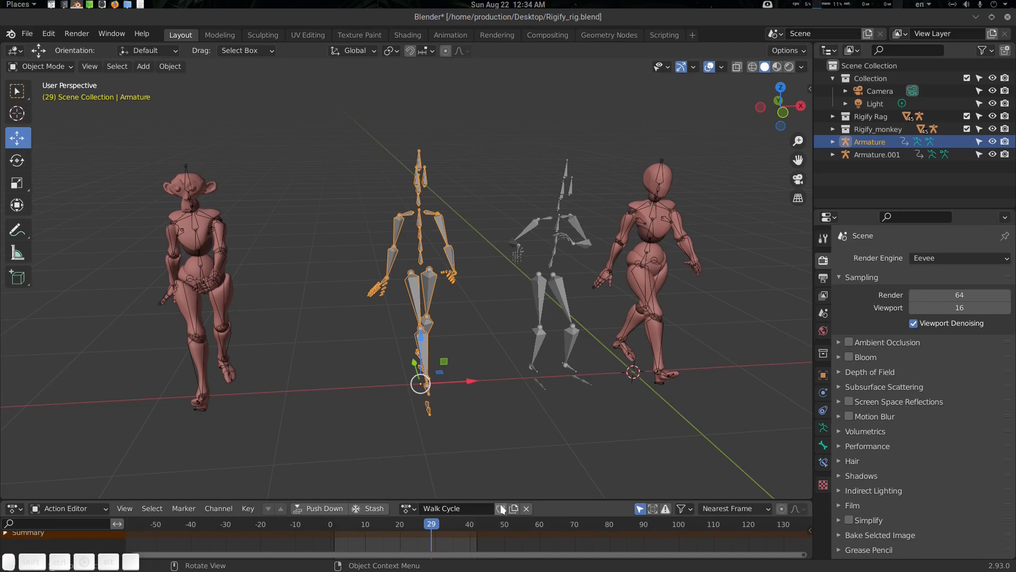
left_click(502, 508)
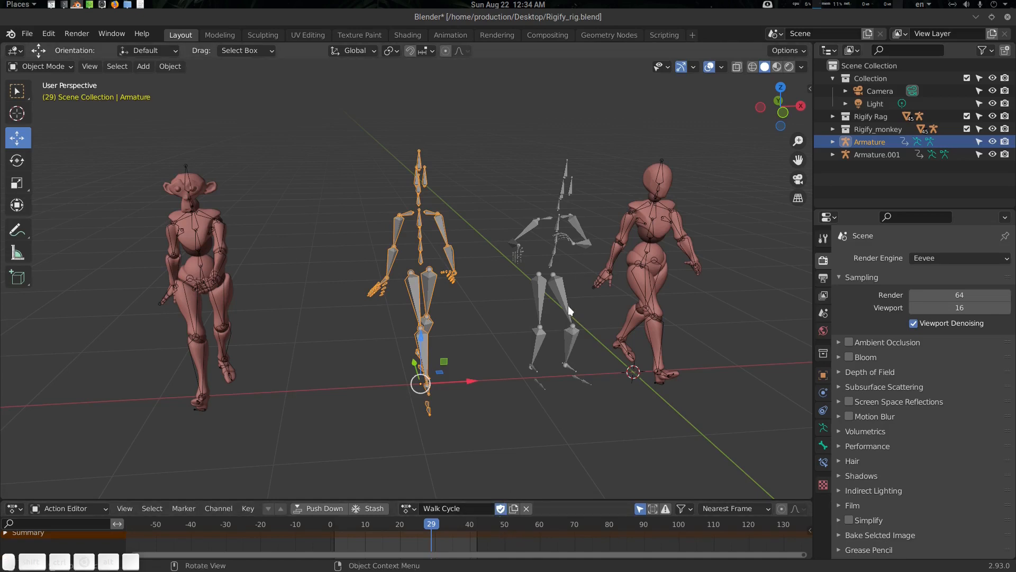
Step: Rename the imported dance armature's action to Rumba, and delete that armature
left_click(567, 306)
left_click(510, 509)
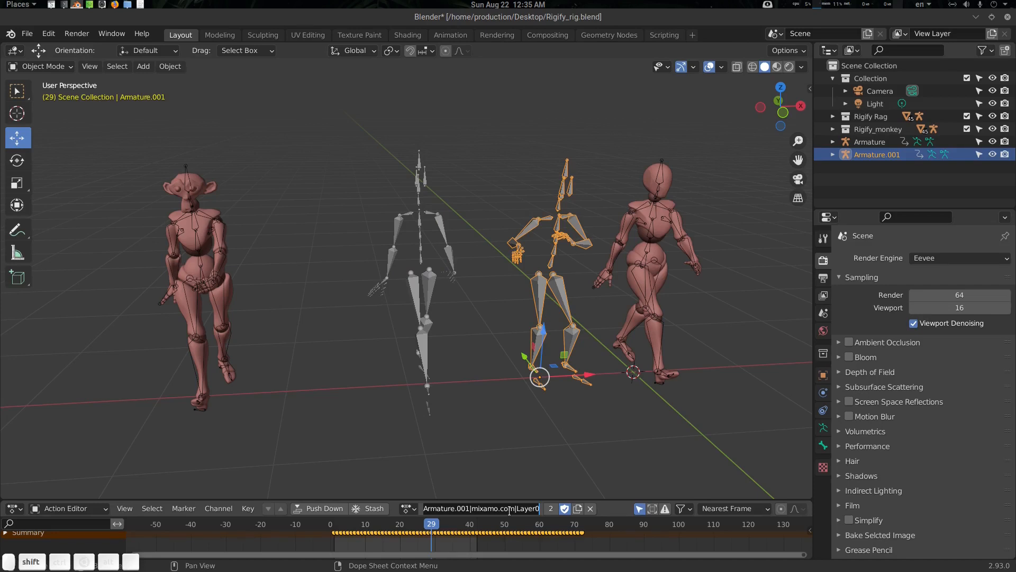
type("Rumba")
key("Return")
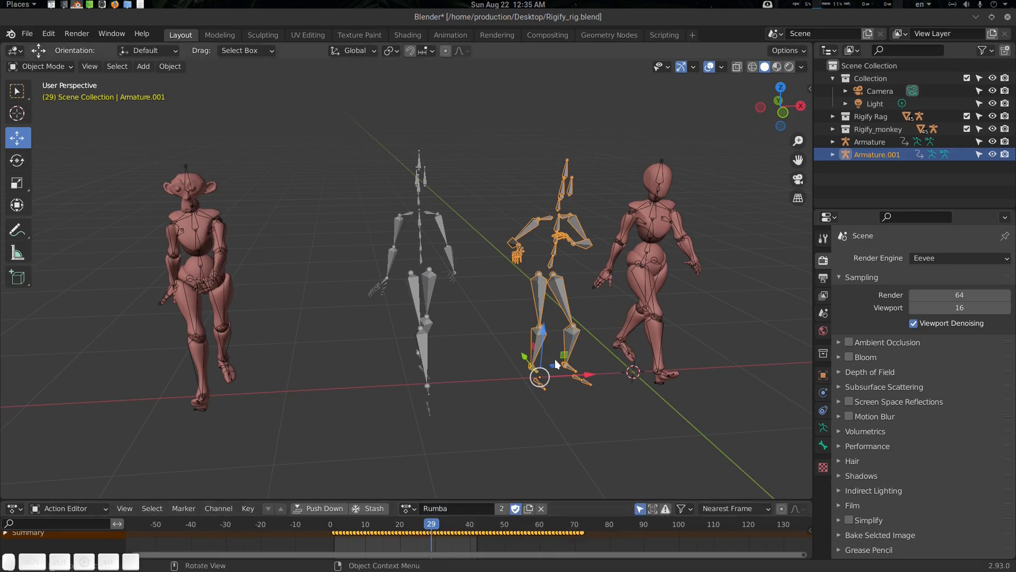
middle_click_drag(536, 344, 544, 332)
key("Delete")
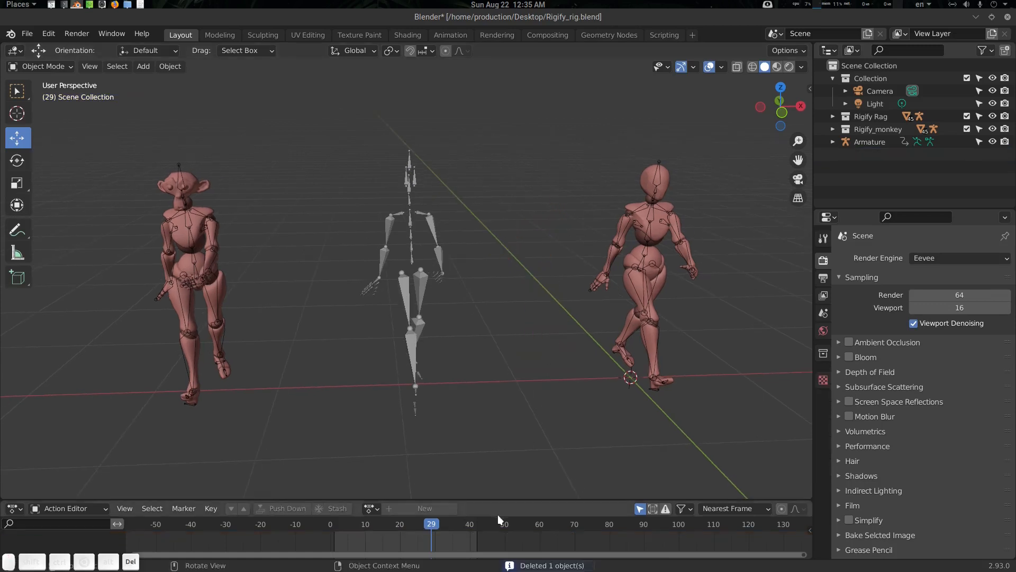
Step: Assign the Rumba action to the original Mixamo armature and scrub through the frames to check the dance on both rigs
left_click(422, 297)
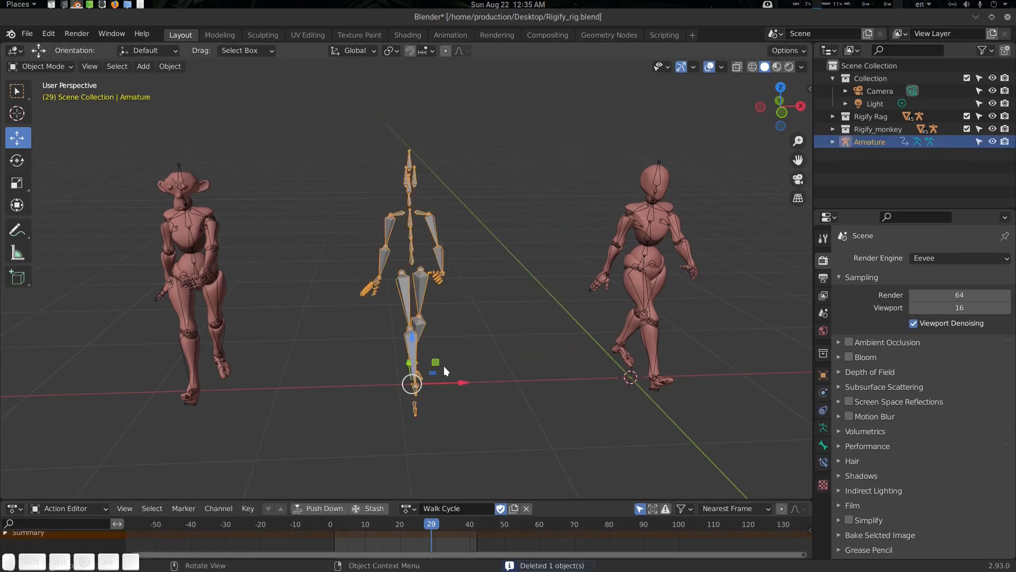
left_click(410, 511)
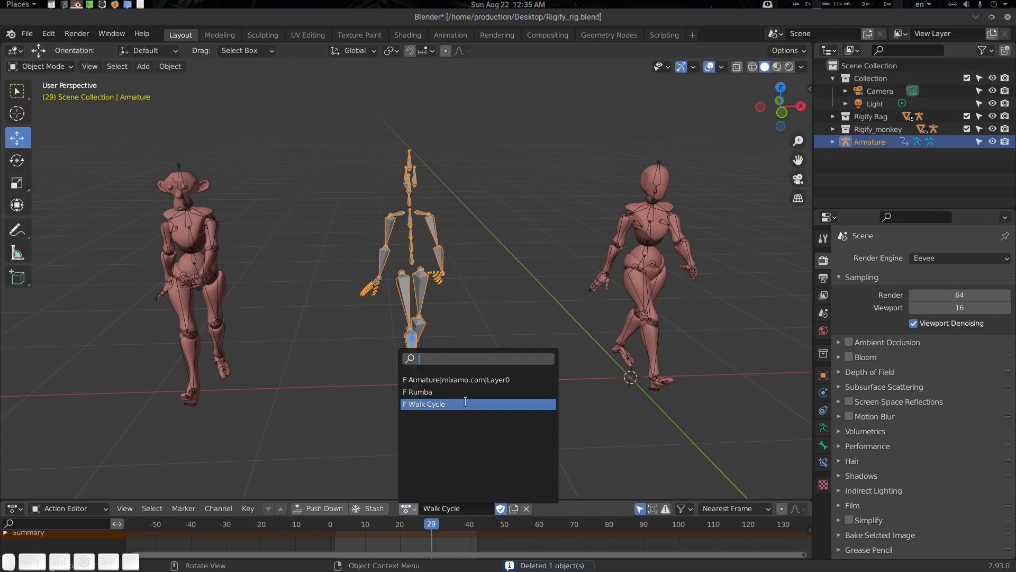
left_click(450, 391)
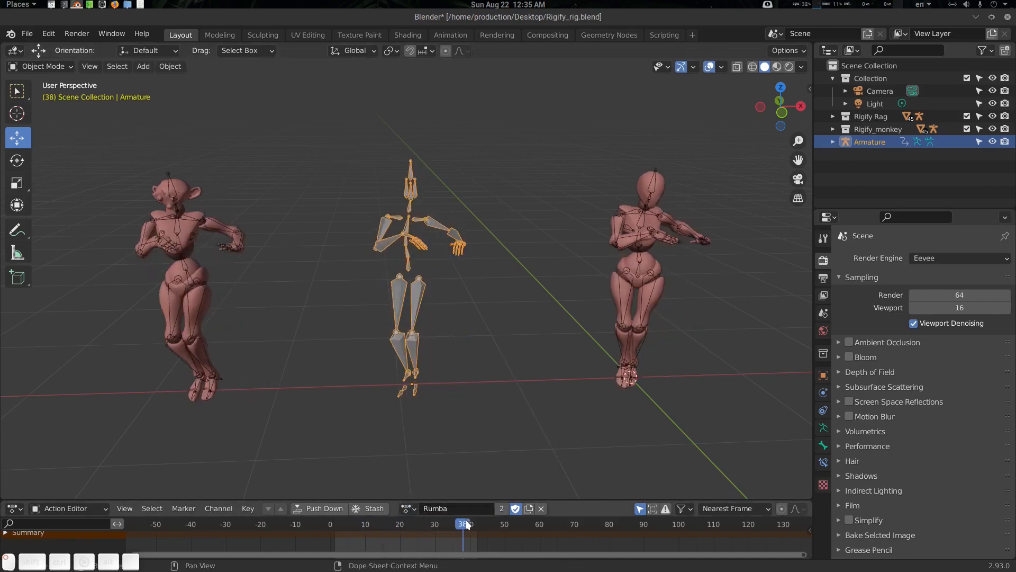
left_click_drag(554, 521, 380, 527)
mouse_move(422, 526)
left_mouse_down()
mouse_move(399, 527)
mouse_move(410, 527)
left_mouse_up()
middle_click_drag(477, 290, 442, 227)
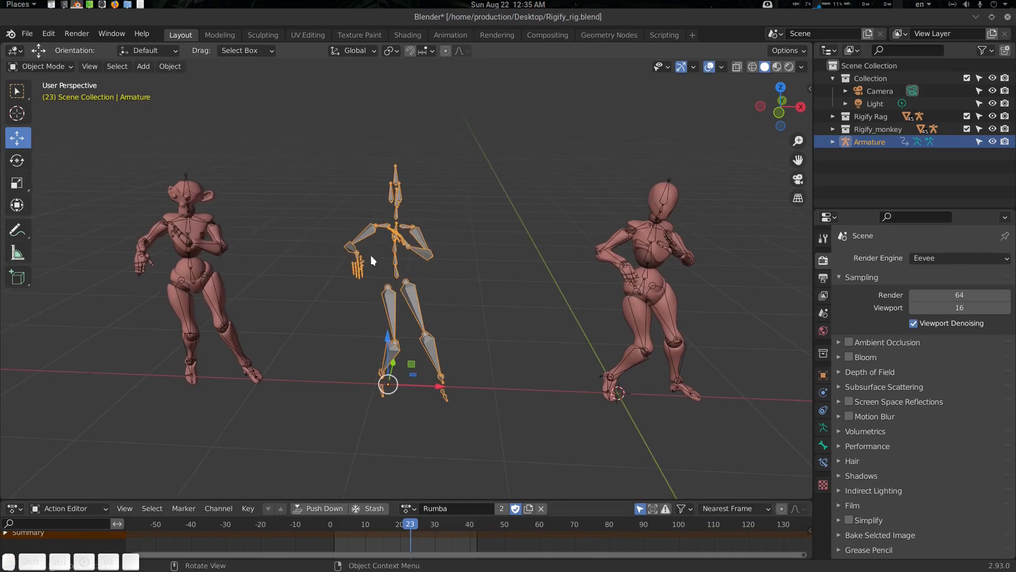
mouse_move(432, 530)
left_mouse_down()
mouse_move(447, 522)
mouse_move(380, 528)
mouse_move(447, 529)
mouse_move(417, 528)
left_mouse_up()
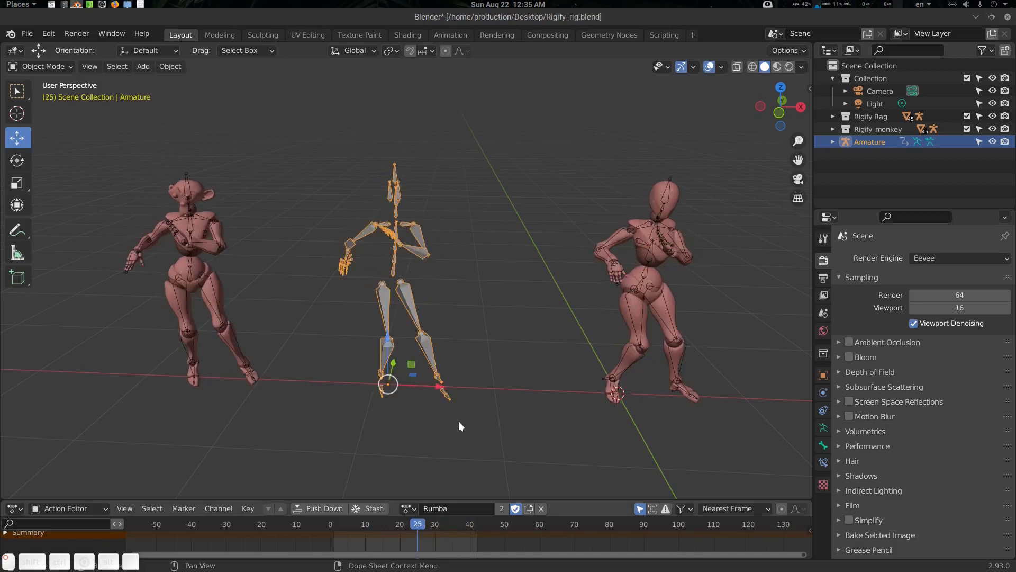
middle_click_drag(458, 421, 482, 363)
Step: Deselect everything and import Samba Dancing.fbx from the mixamo folder
key("alt+a")
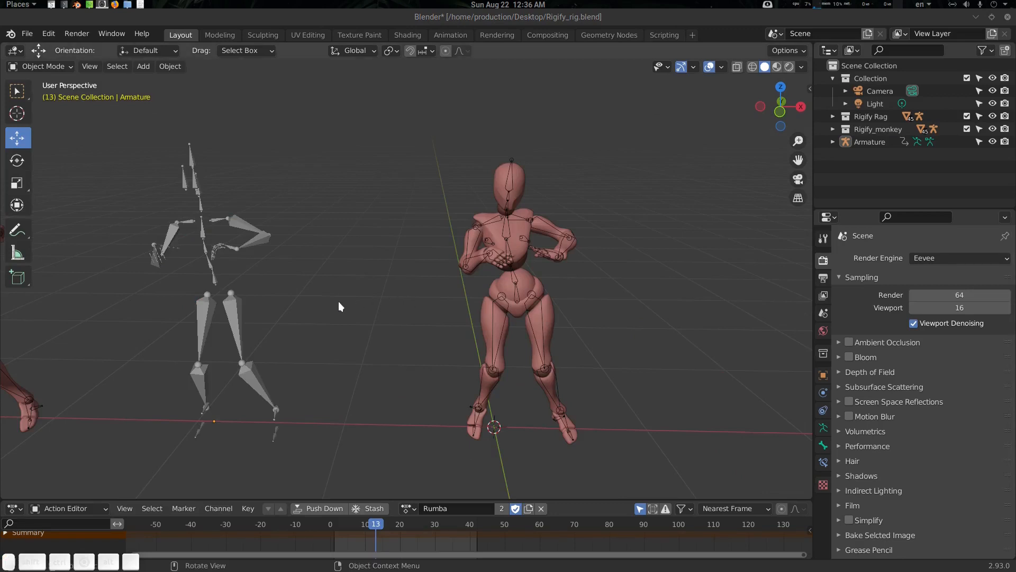
middle_click_drag(338, 301, 324, 300)
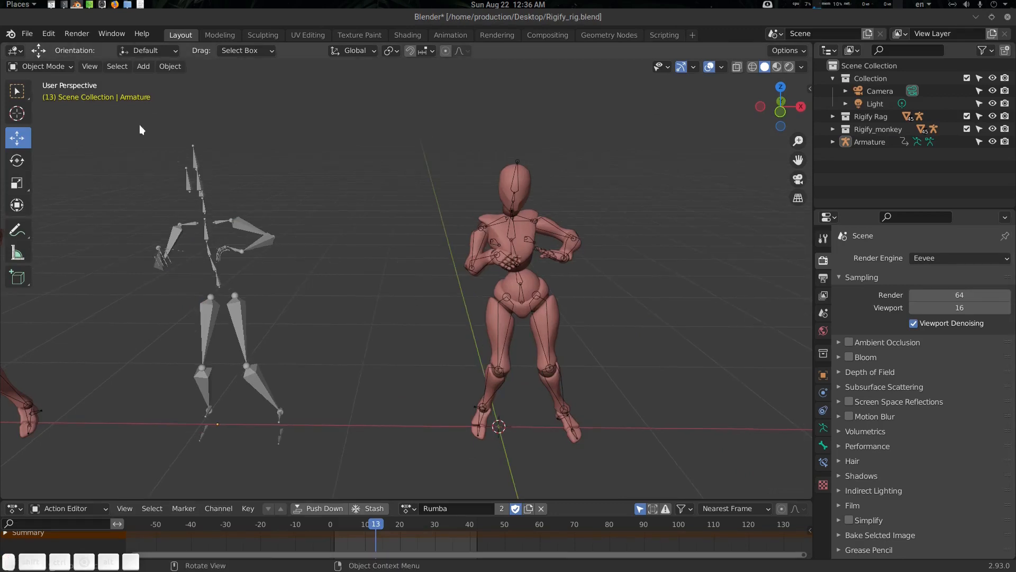
left_click(27, 34)
mouse_move(83, 208)
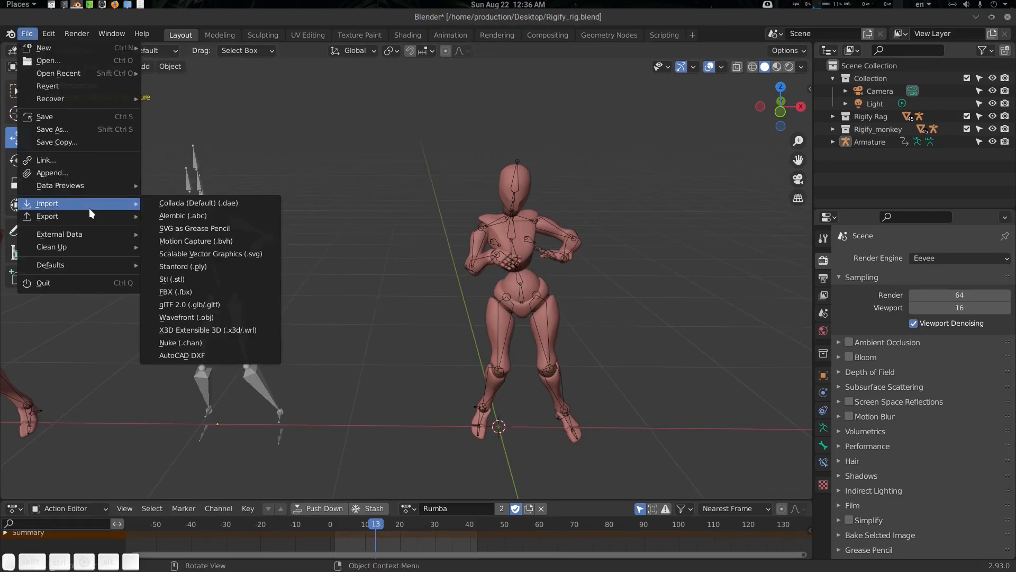
left_click(176, 291)
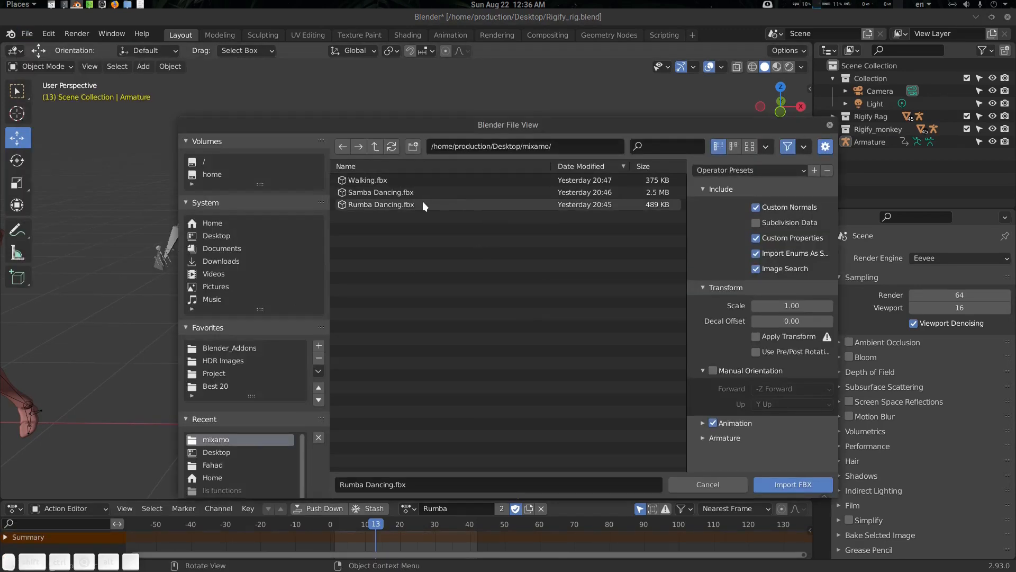
left_click(389, 192)
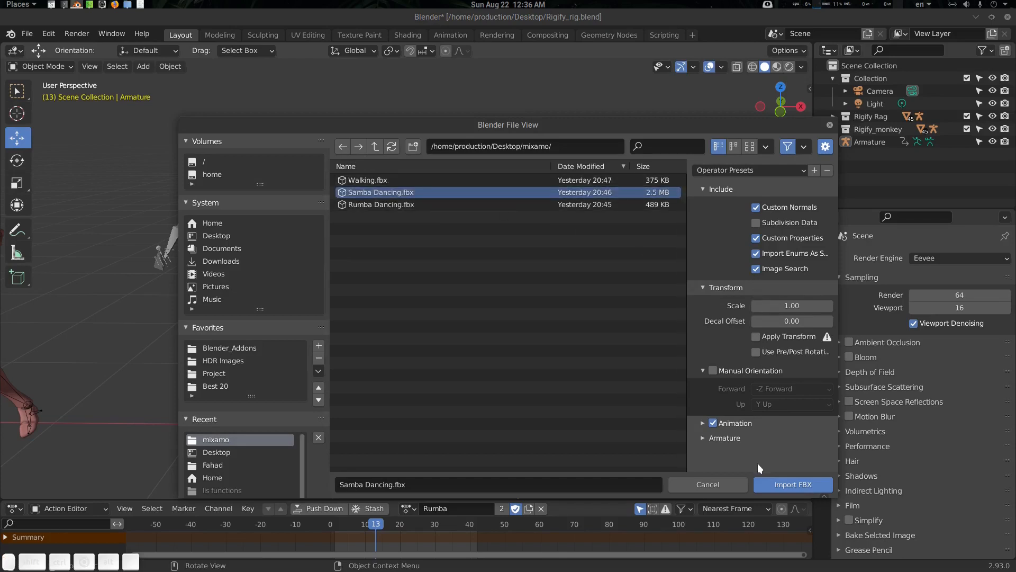
left_click(796, 485)
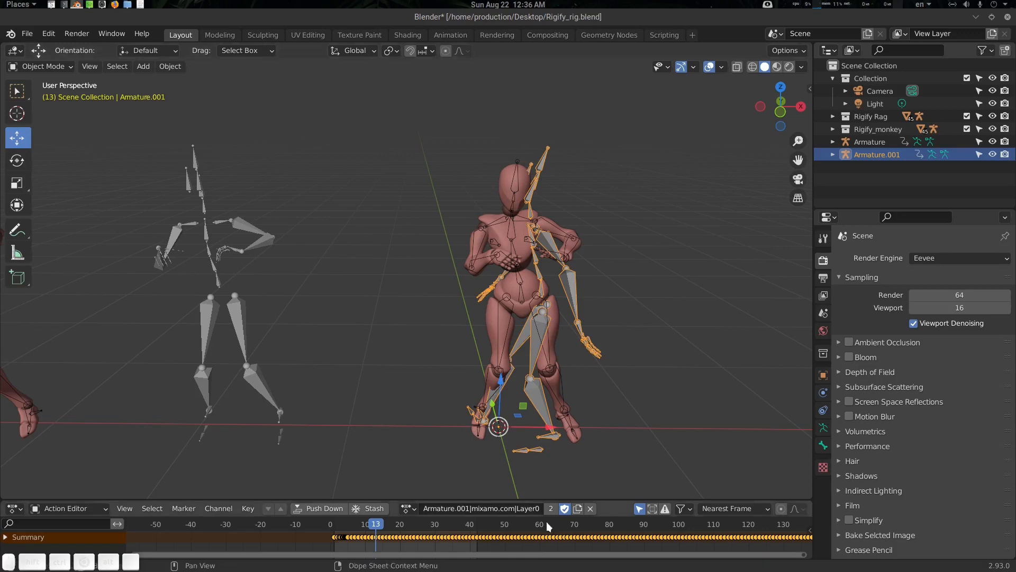
Step: Rename the newly imported armature's action to samba, and delete that armature
type("sam")
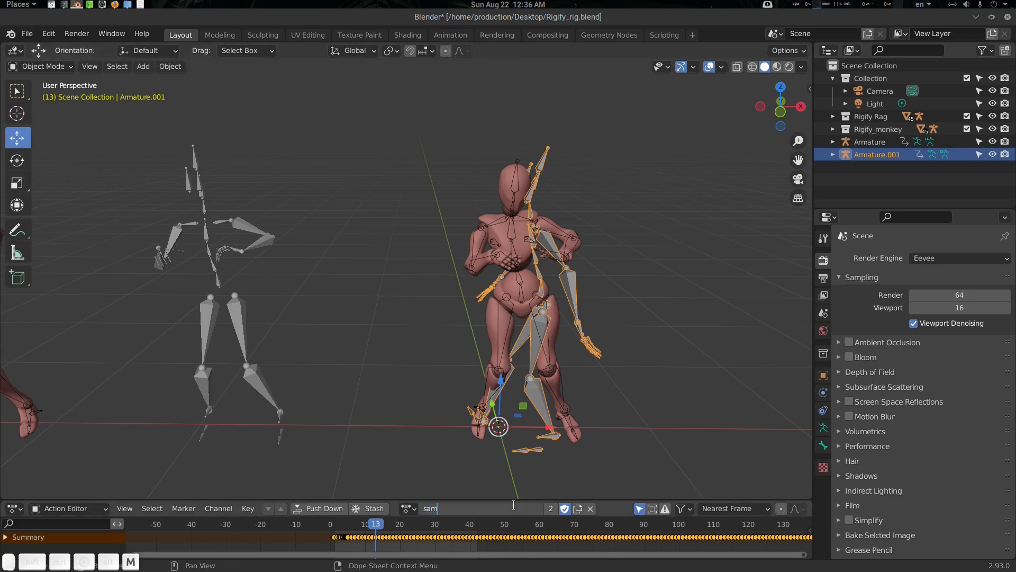
type("ba")
key("Return")
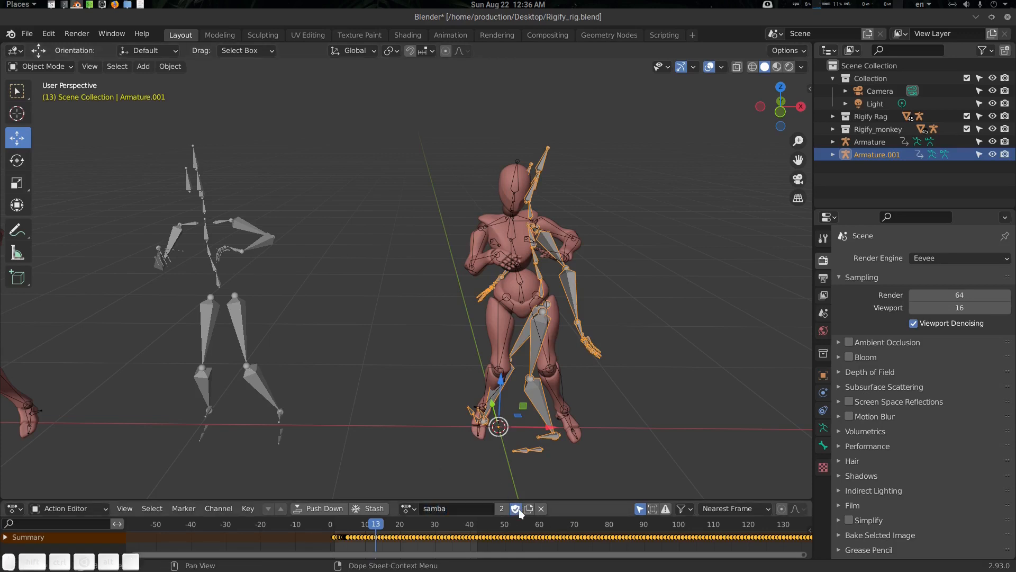
middle_click_drag(551, 434, 581, 342)
key("Delete")
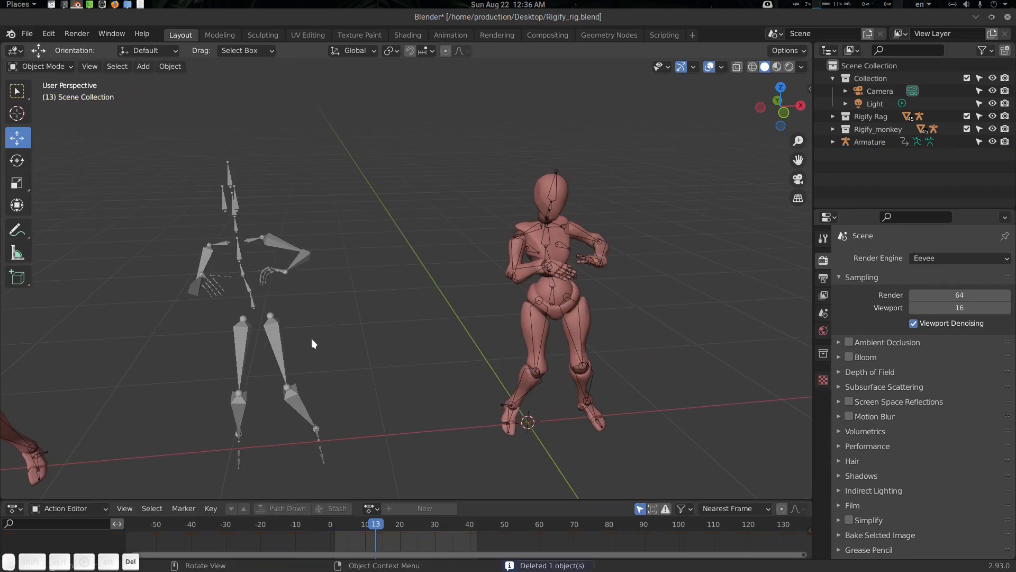
Step: Assign the samba action to the Mixamo source armature and scrub through the frames to check the dance on both rigs
left_click(270, 326)
left_click(407, 509)
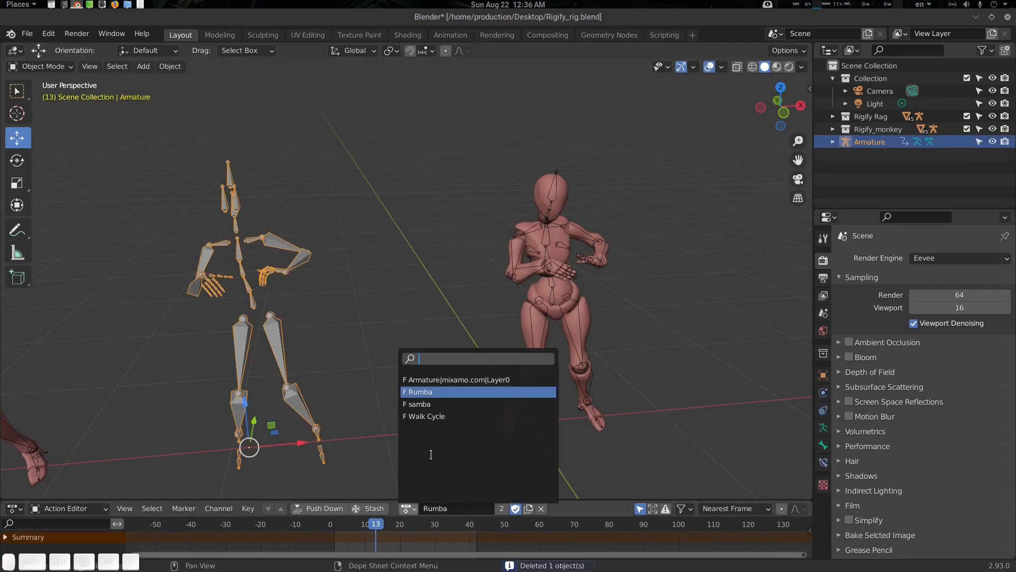
left_click(438, 410)
middle_click_drag(355, 377, 402, 422)
left_click(418, 524)
left_click_drag(432, 525, 389, 525)
Step: Switch the Mixamo source armature's action back to Walk Cycle and scrub to frame 16
left_click(407, 509)
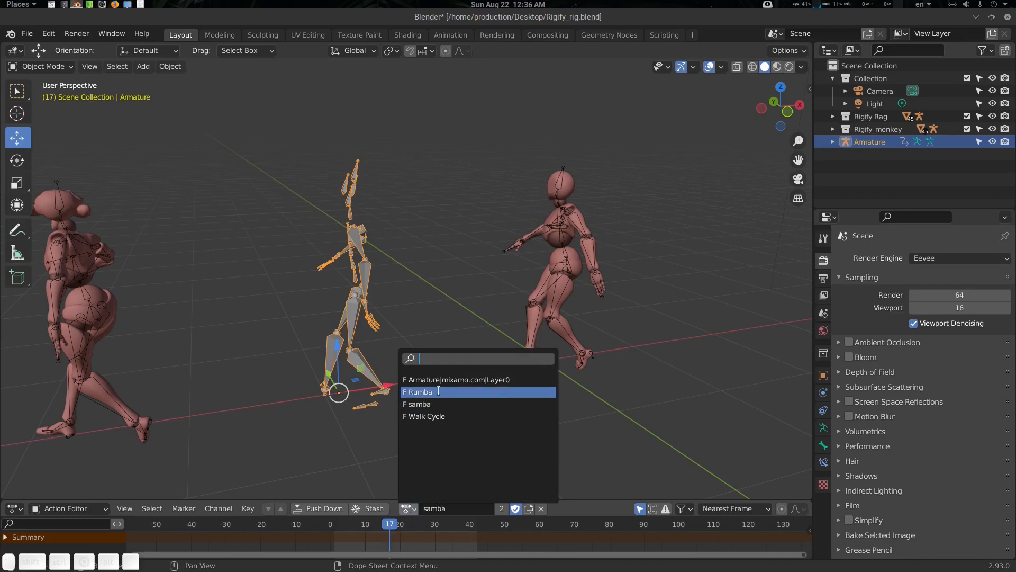
left_click(461, 417)
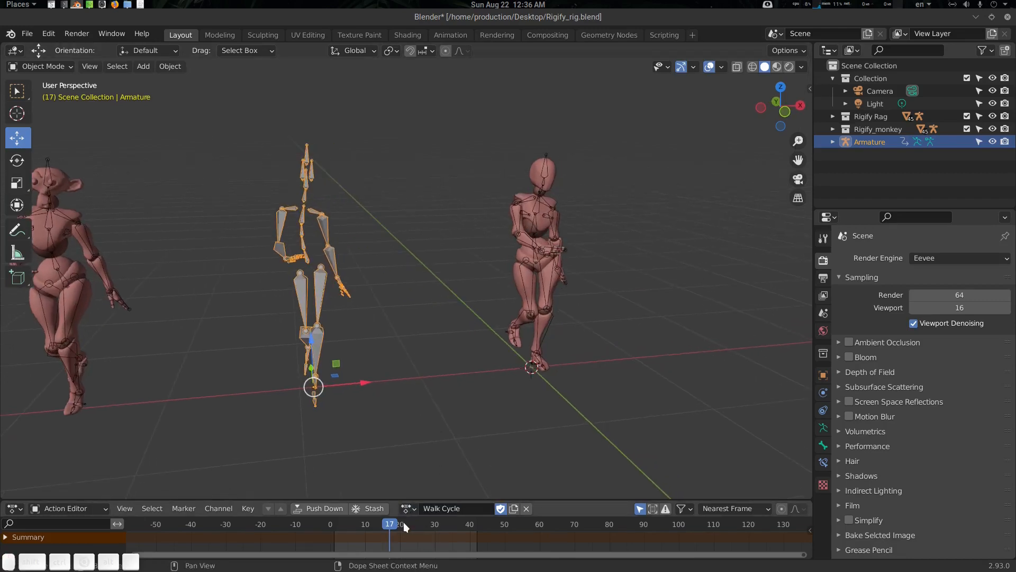
mouse_move(402, 524)
left_mouse_down()
mouse_move(511, 524)
mouse_move(386, 527)
left_mouse_up()
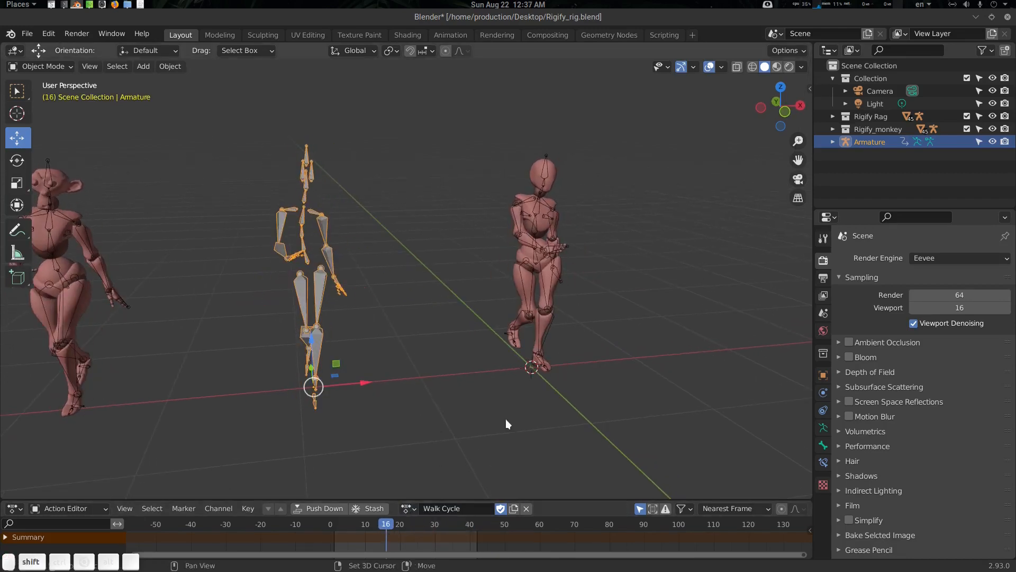
Step: Select the mannequin's Rigify_metarig, create a new action named Rigify_animation for it, and protect the action with a fake user
middle_click_drag(506, 418, 437, 407)
scroll(482, 378, "up", 1)
middle_click_drag(482, 378, 478, 379, "shift")
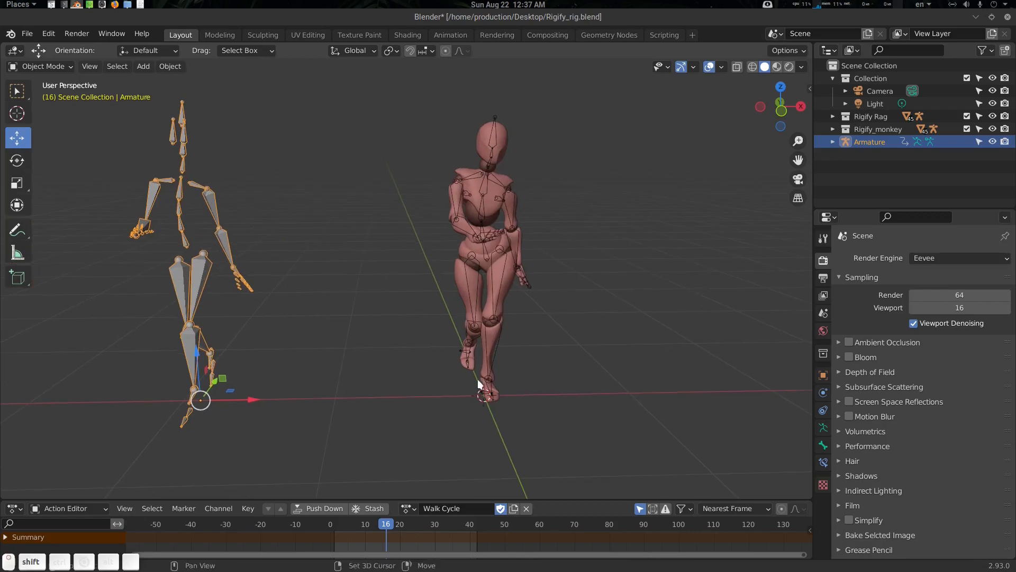
left_click(488, 258)
middle_click_drag(520, 318, 474, 174)
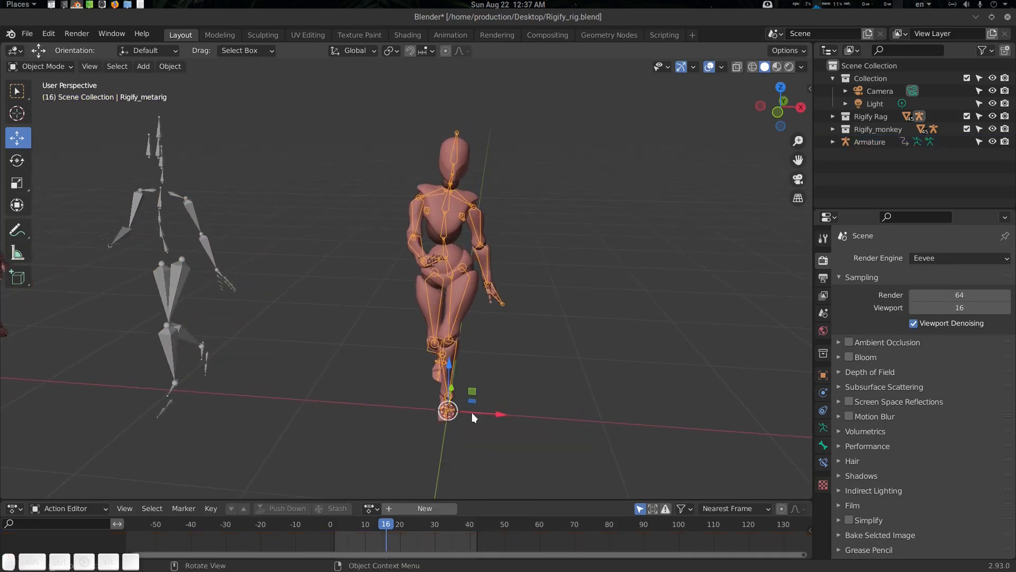
key("ctrl+Tab")
key("ctrl+Tab")
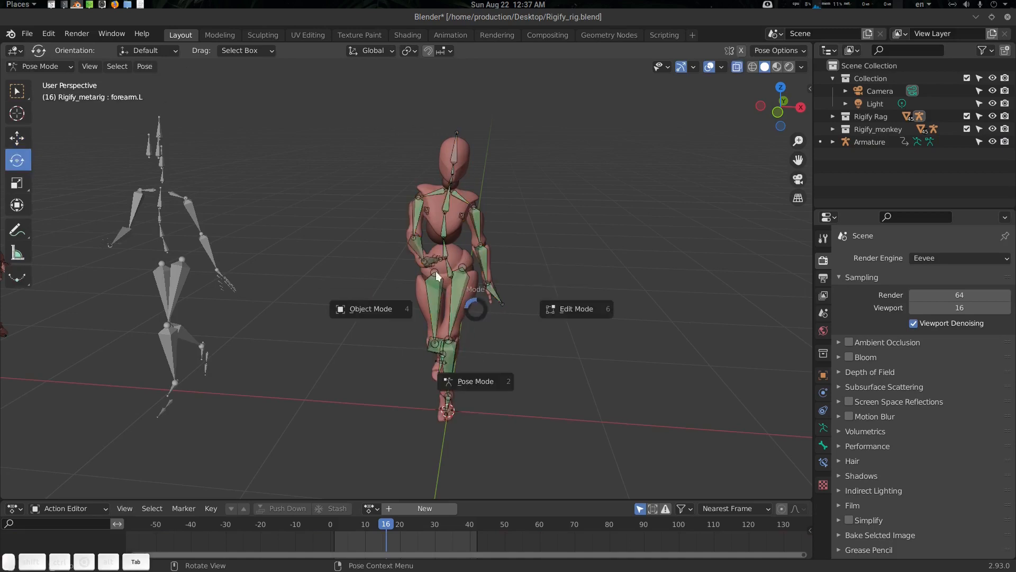
left_click(440, 306)
middle_click_drag(441, 306, 458, 307)
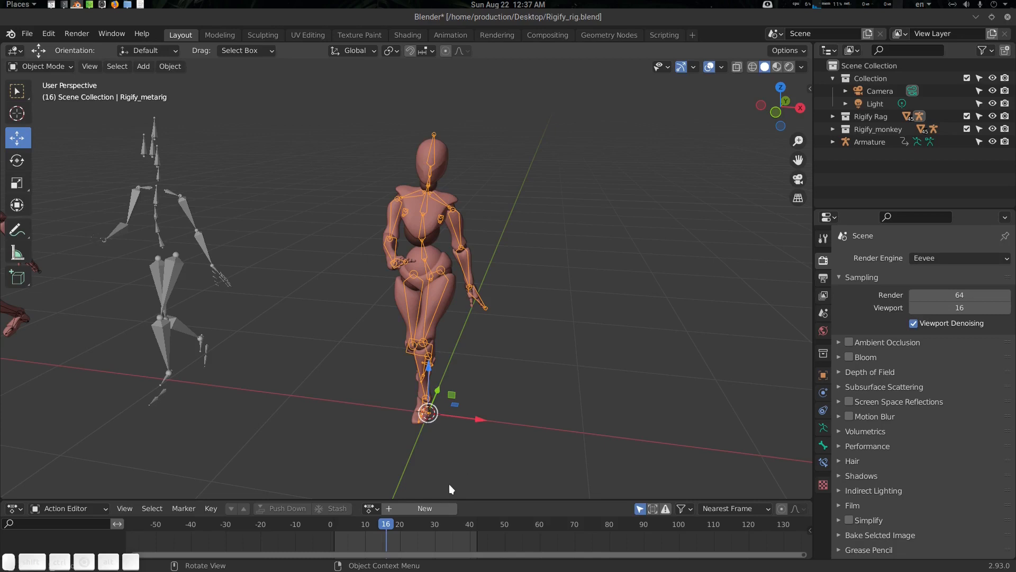
left_click(432, 507)
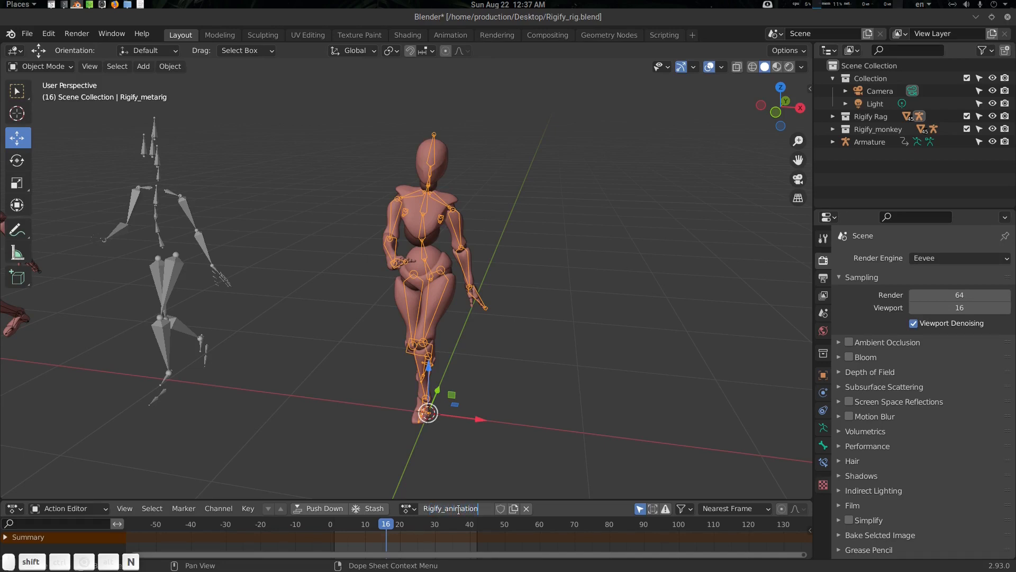
key("Return")
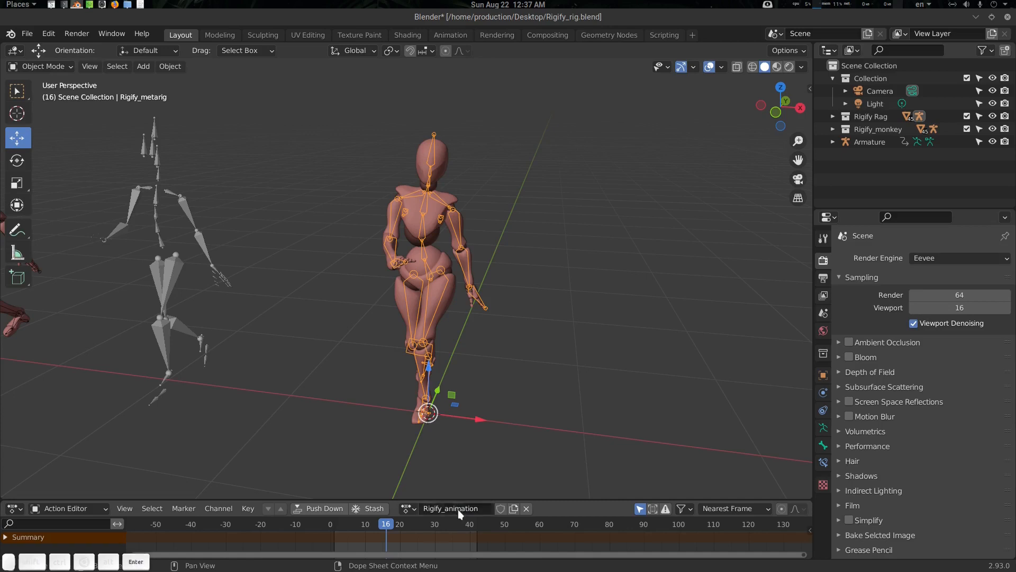
left_click(502, 509)
left_click_drag(585, 500, 584, 473)
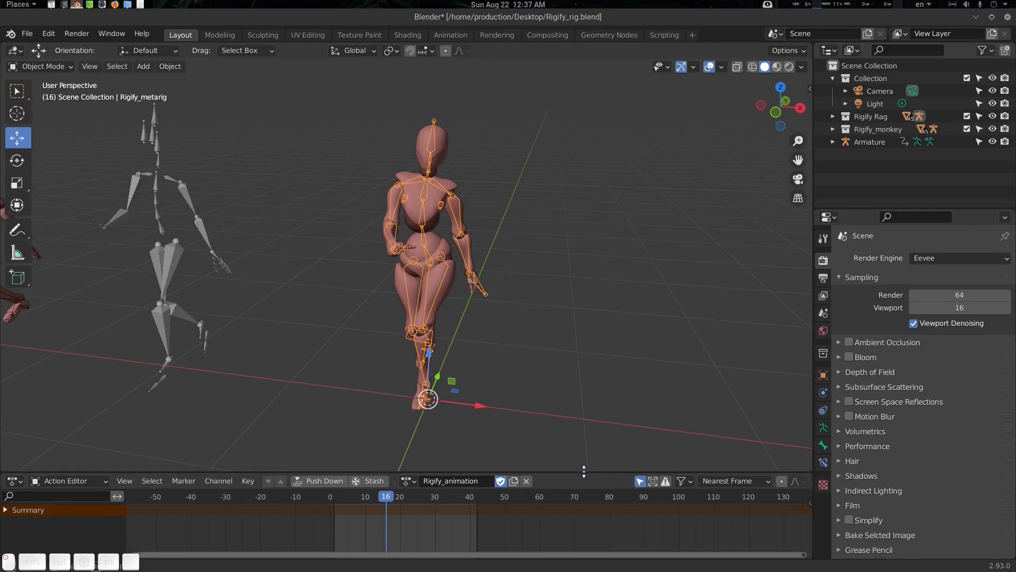
Step: In Pose Mode, rotate the mannequin rig's left and right upper arms outward from the body, and scrub a few frames to check the pose
middle_click_drag(460, 339, 482, 357)
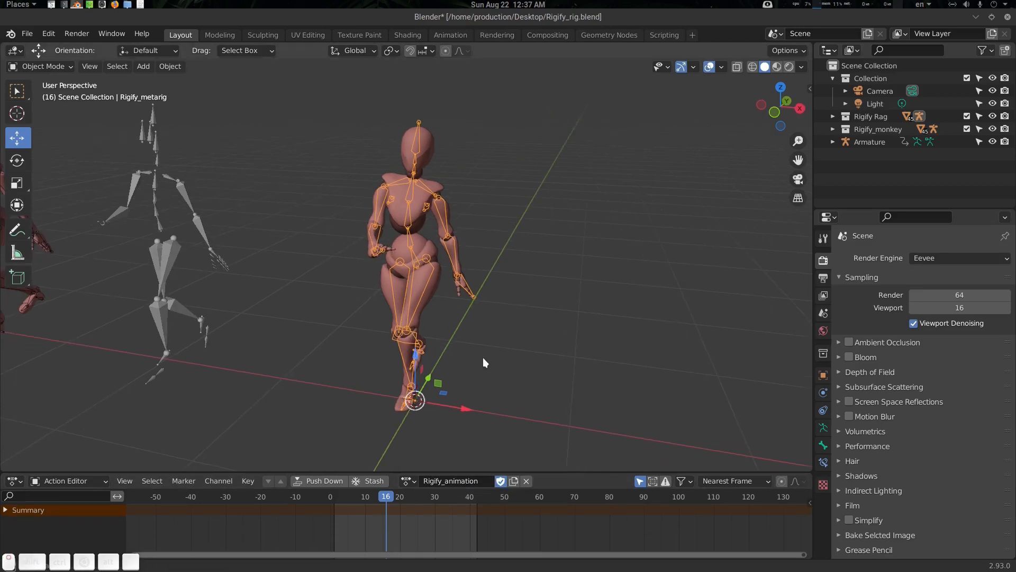
key("ctrl+Tab")
left_click(420, 283)
middle_click_drag(431, 281, 432, 249)
left_click(440, 214)
middle_click_drag(440, 213, 506, 191)
left_click_drag(506, 190, 503, 155)
key("alt+a")
left_click(417, 201)
left_click_drag(443, 171, 451, 194)
middle_click_drag(512, 285, 526, 283)
key("alt+a")
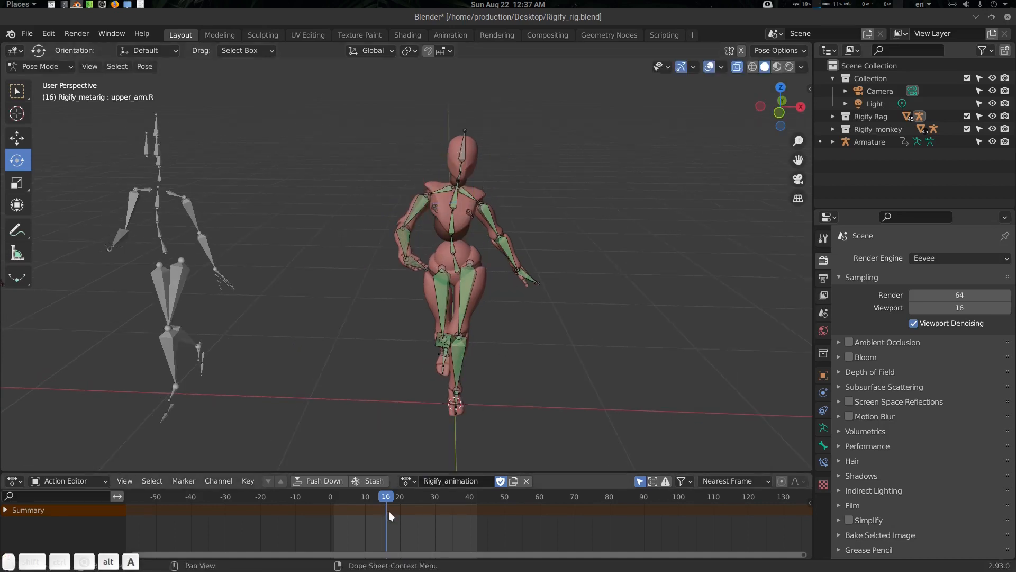
mouse_move(396, 498)
left_mouse_down()
mouse_move(496, 497)
mouse_move(356, 505)
mouse_move(430, 501)
mouse_move(390, 503)
left_mouse_up()
middle_click_drag(472, 407, 462, 407)
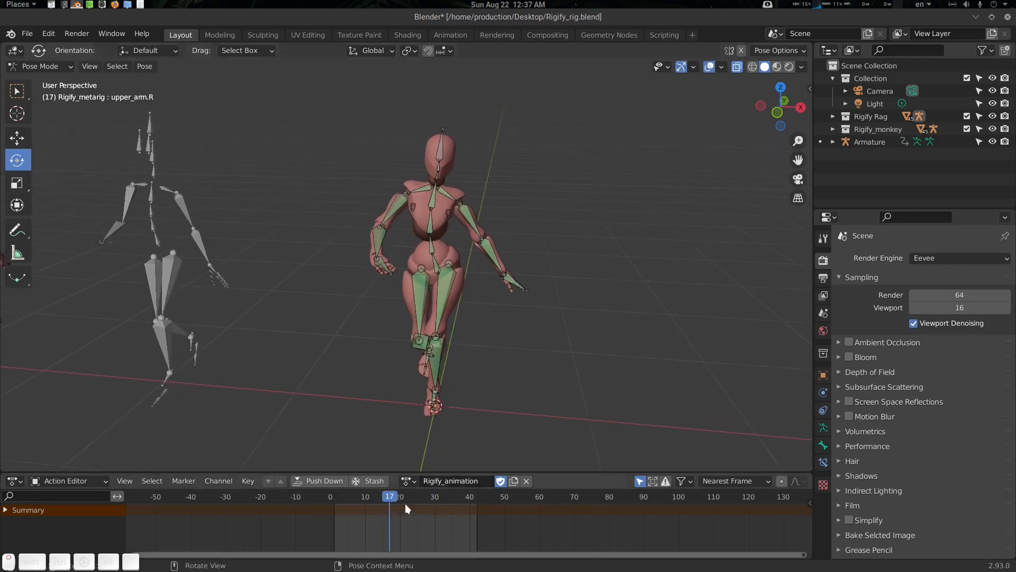
Step: At frame 1, move the mannequin rig's spine bone backward along the Y axis and insert a Location & Rotation keyframe
key("shift+Left")
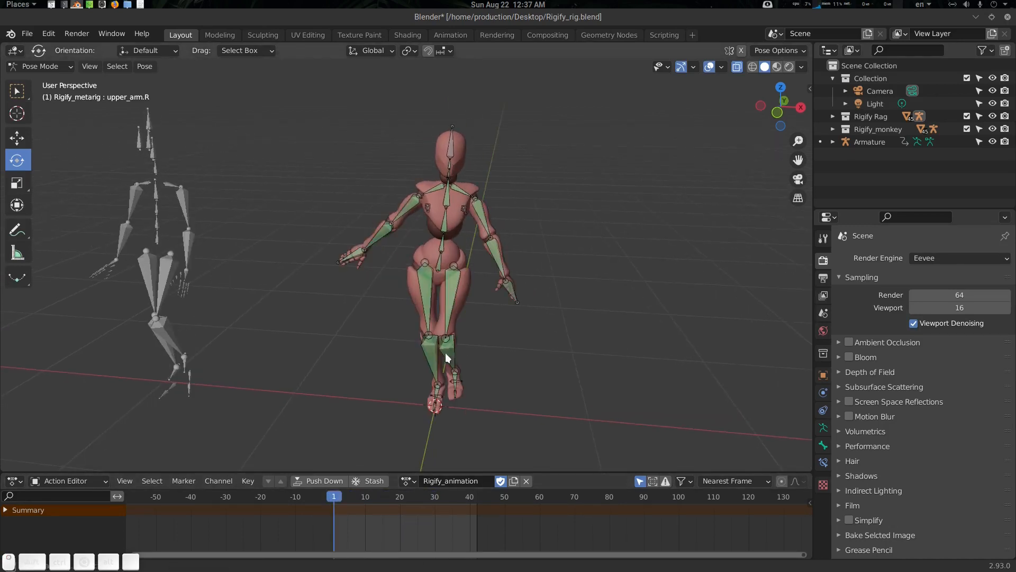
middle_click_drag(445, 352, 431, 259)
left_click(417, 272)
middle_click_drag(435, 293, 413, 307)
key("shift+space")
key("g")
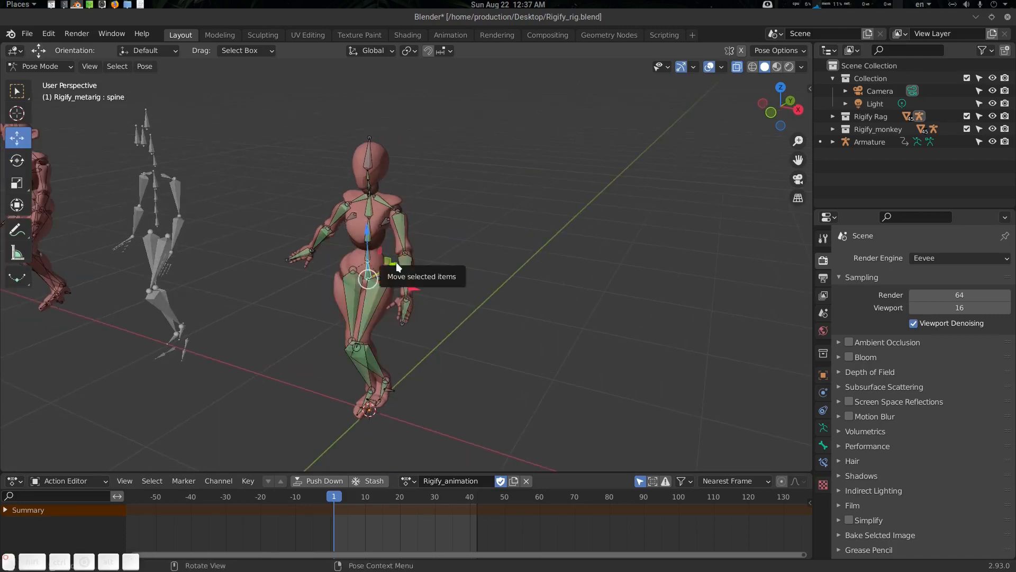
left_click_drag(402, 270, 482, 224)
key("i")
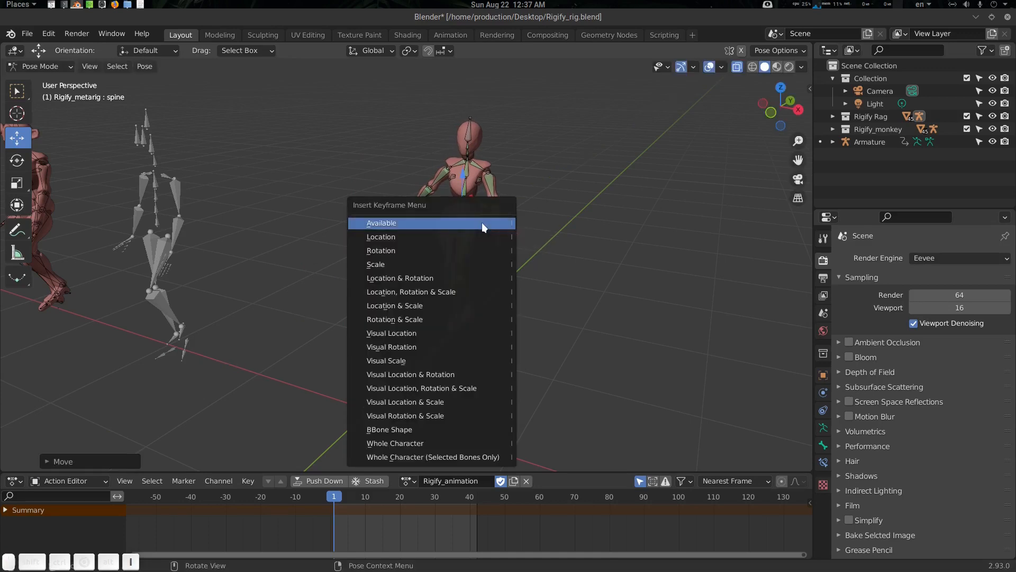
left_click(436, 278)
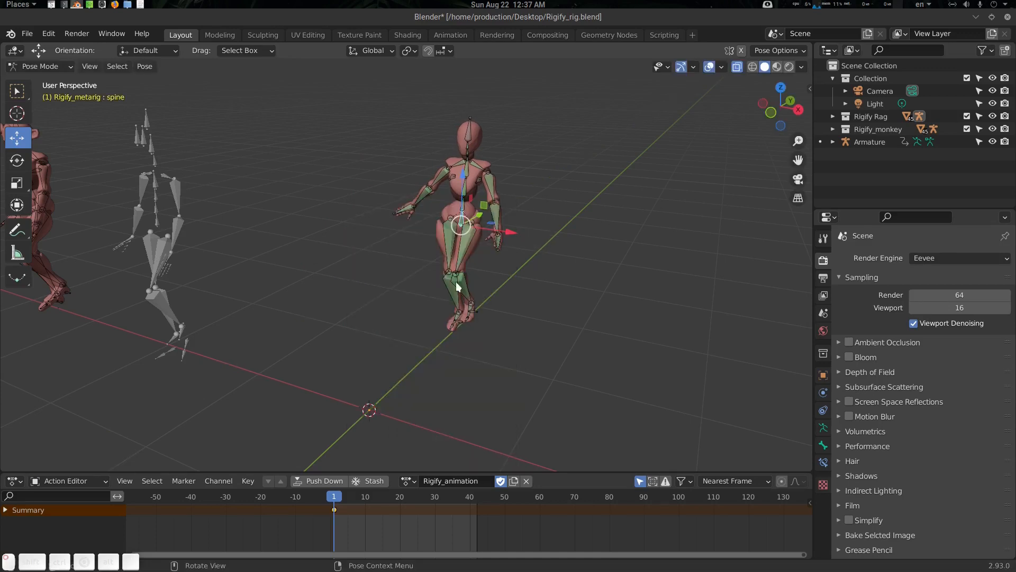
Step: At frame 14, move the spine bone forward along the Y axis and insert a Location & Rotation keyframe
left_click_drag(336, 499, 379, 497)
middle_click_drag(465, 277, 452, 274)
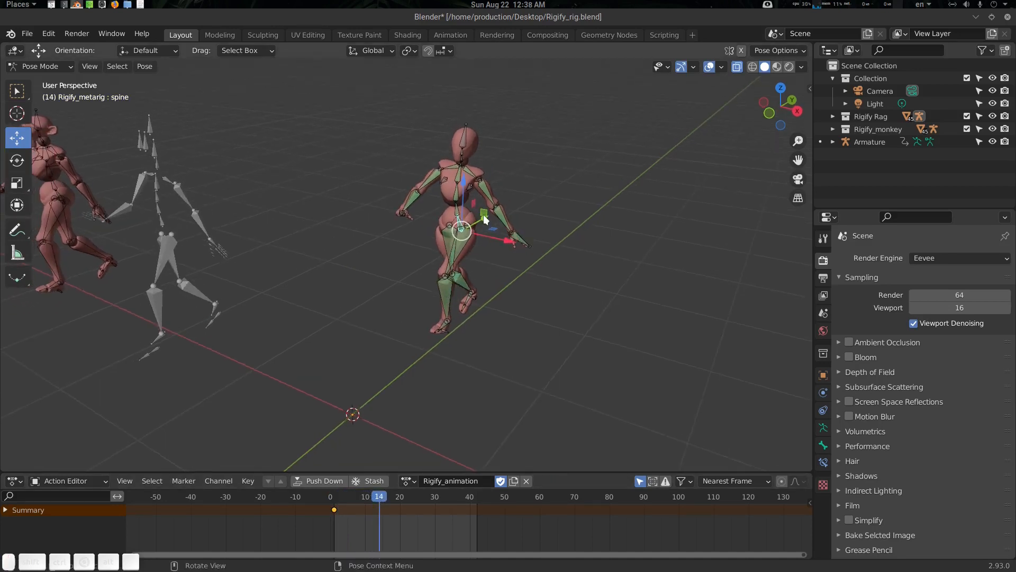
left_click_drag(484, 218, 421, 253)
key("i")
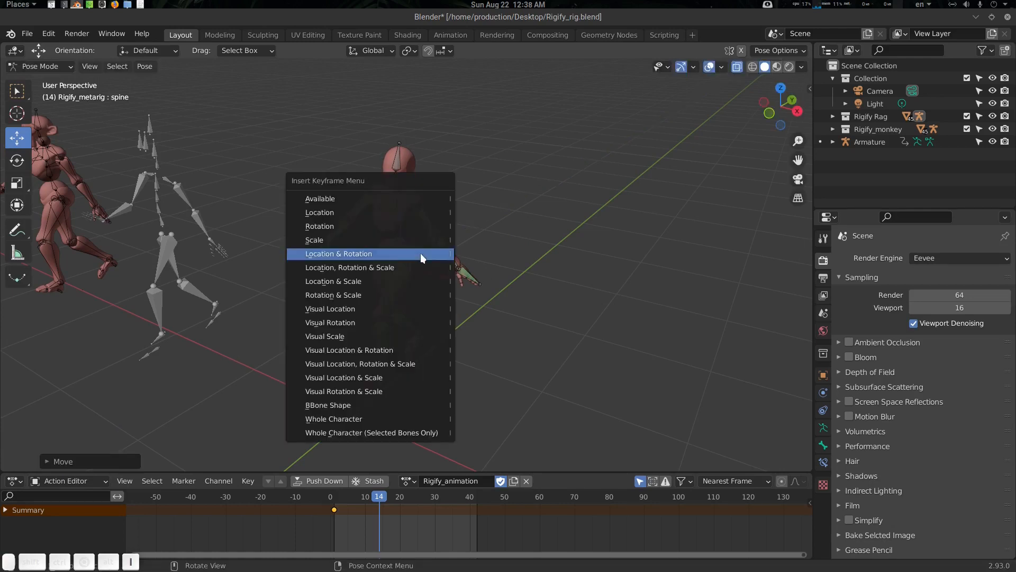
left_click(420, 253)
Step: At frame 30, rotate the spine bone about the Z axis and insert a Location & Rotation keyframe
left_click_drag(376, 495, 434, 500)
middle_click_drag(414, 348, 434, 303)
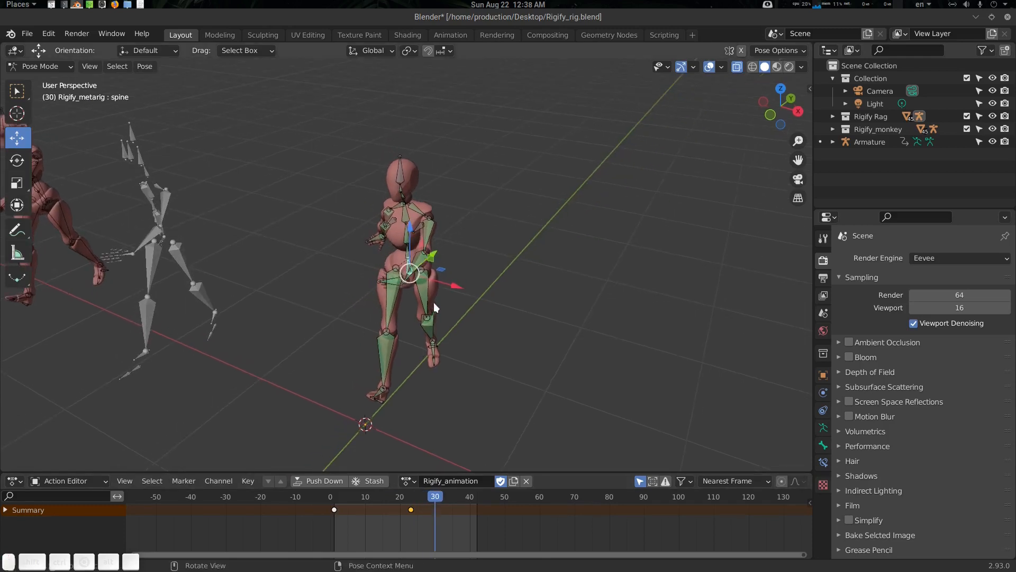
key("shift+space")
key("r")
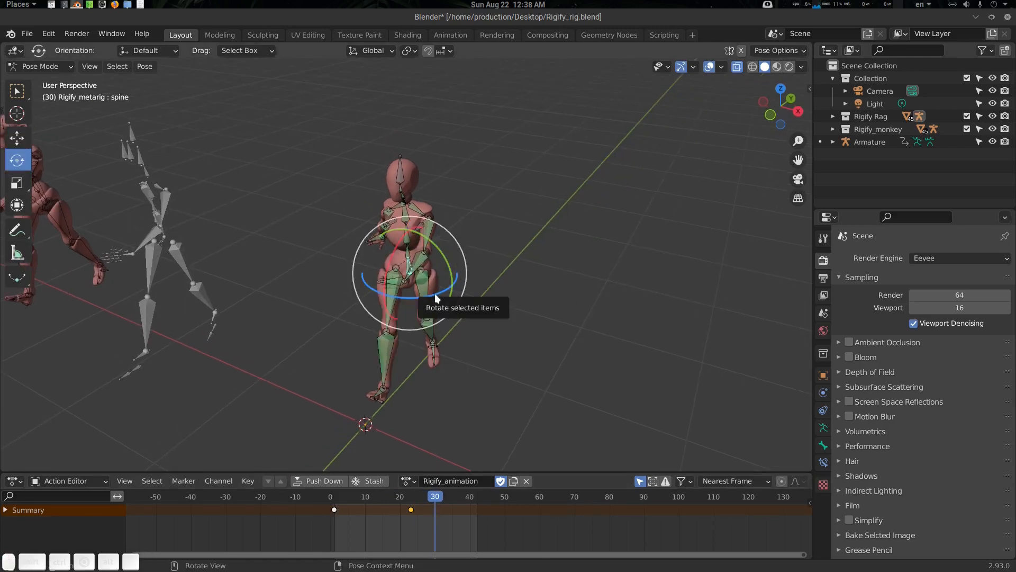
left_click_drag(438, 289, 433, 275)
key("i")
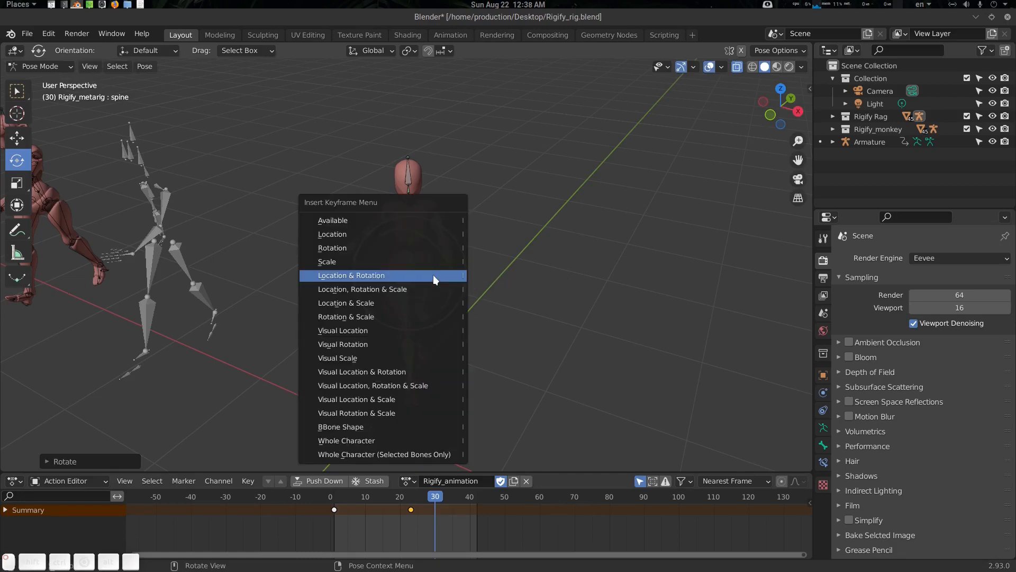
left_click(432, 275)
Step: At frame 38, move the spine bone further forward, rotate it to turn the mannequin, and insert a Location & Rotation keyframe
left_click_drag(440, 497, 463, 496)
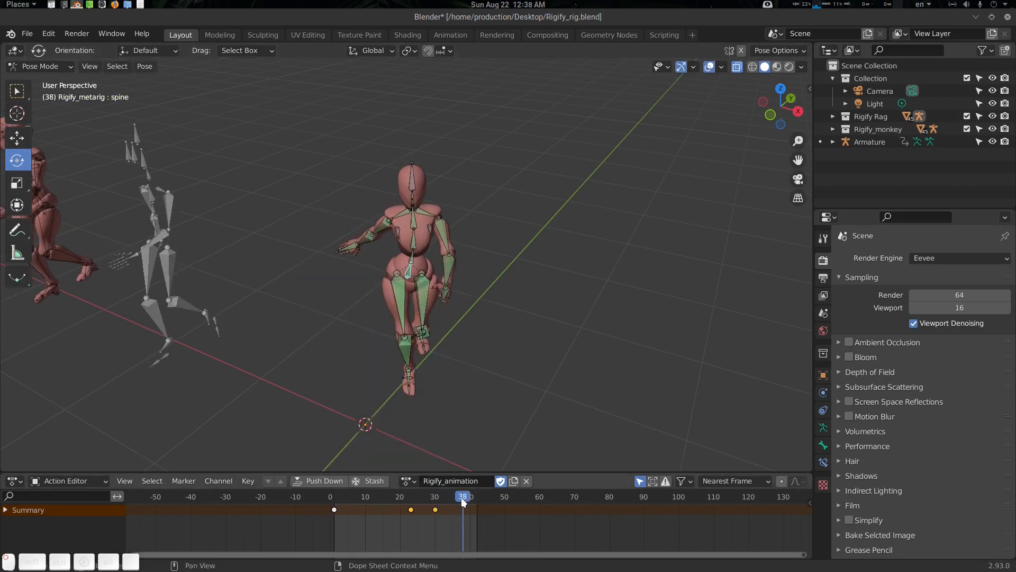
middle_click_drag(442, 310, 413, 314)
key("shift+space")
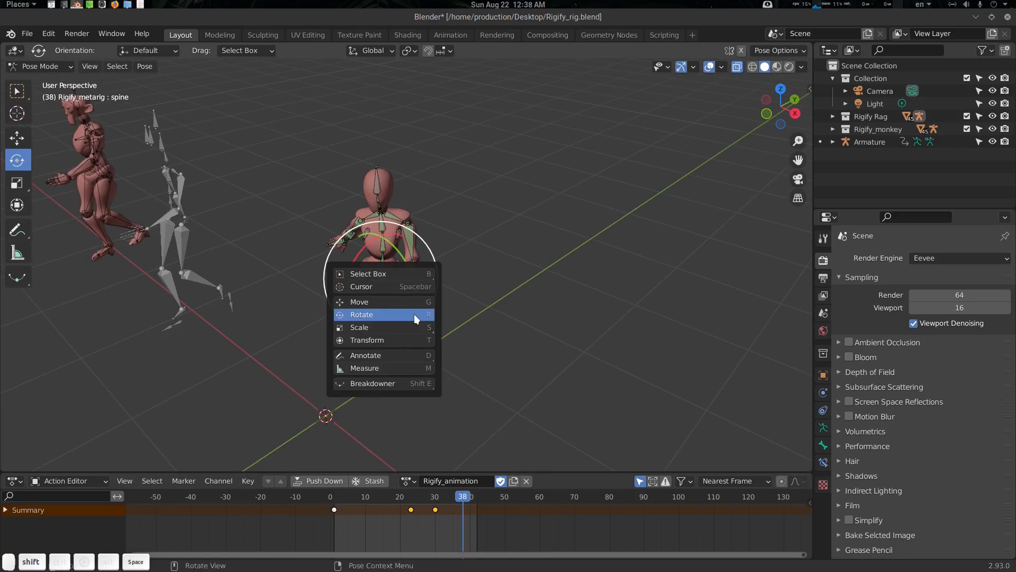
key("g")
middle_click_drag(414, 265, 403, 294)
key("shift+space")
key("r")
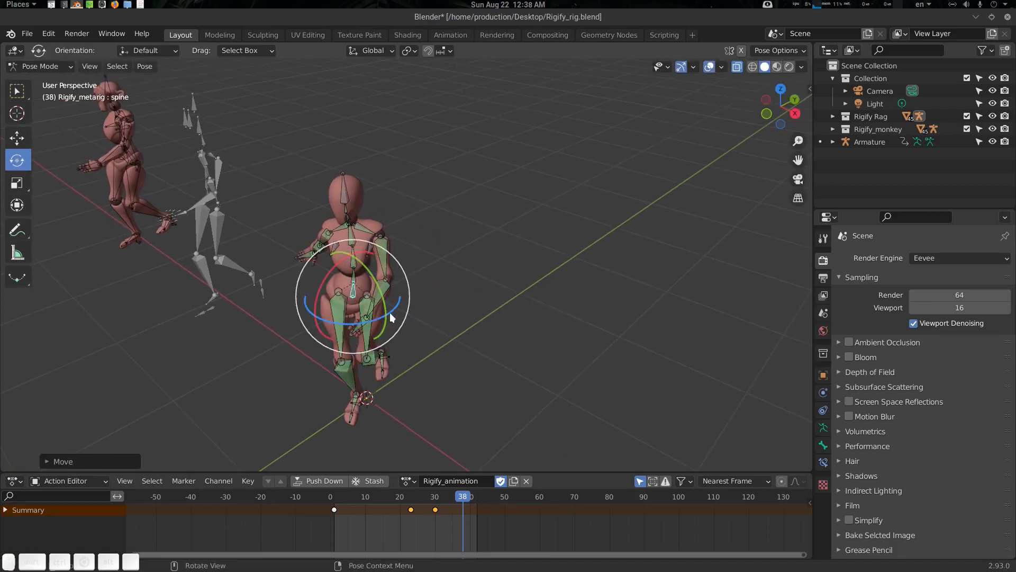
left_click_drag(393, 310, 358, 315)
key("i")
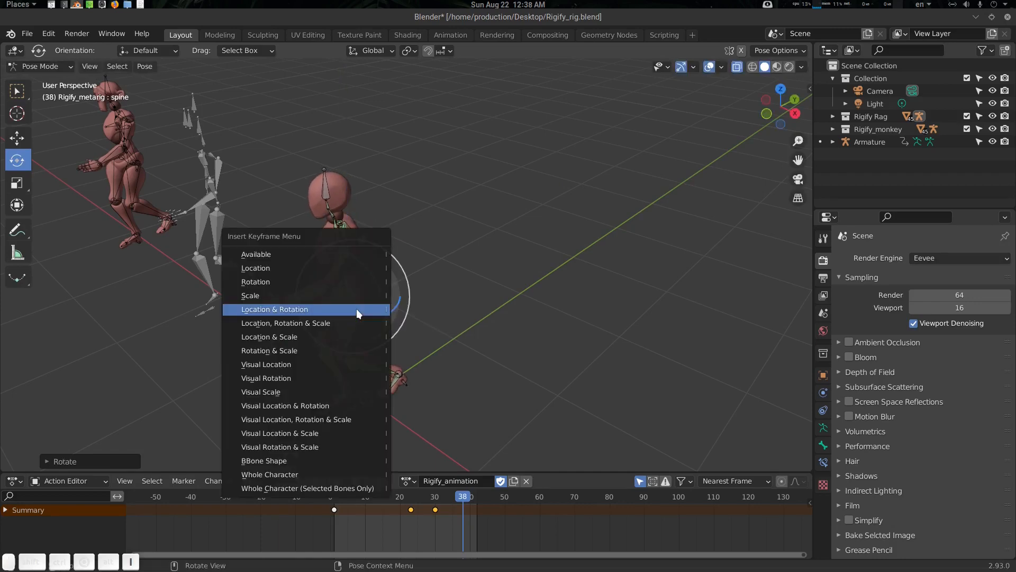
left_click(356, 309)
Step: Scrub back and forth between the last keyed frames to examine the mannequin's walk combined with the spine motion
middle_click_drag(357, 309, 467, 485)
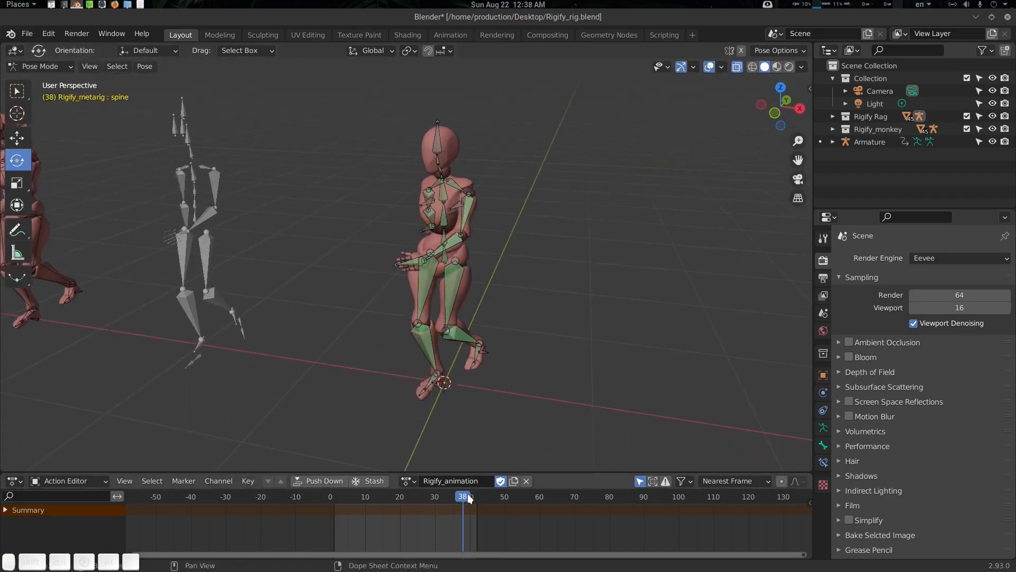
left_click_drag(464, 495, 439, 498)
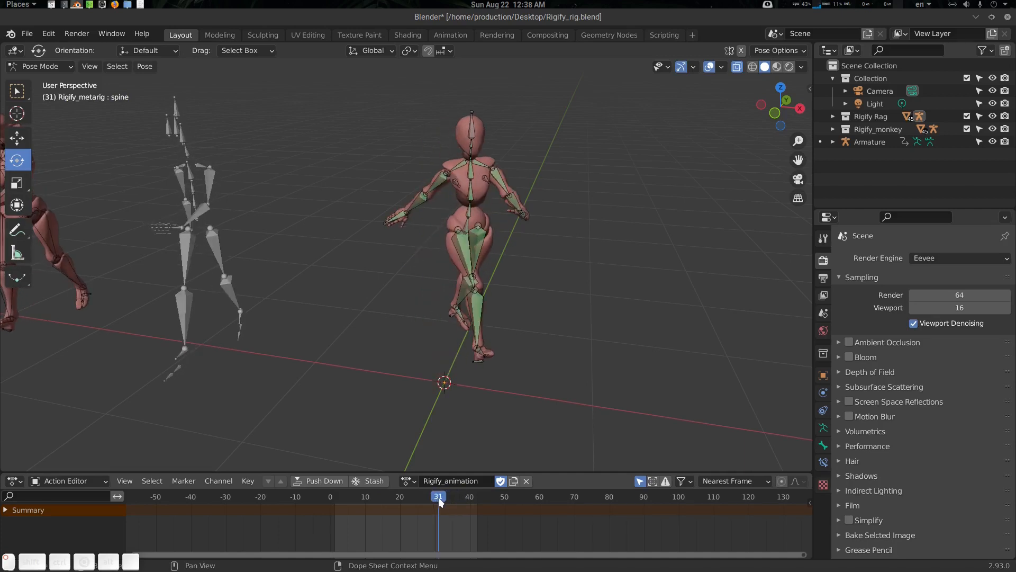
middle_click_drag(434, 350, 475, 359)
mouse_move(440, 497)
left_mouse_down()
mouse_move(464, 497)
mouse_move(426, 498)
mouse_move(460, 498)
mouse_move(449, 498)
left_mouse_up()
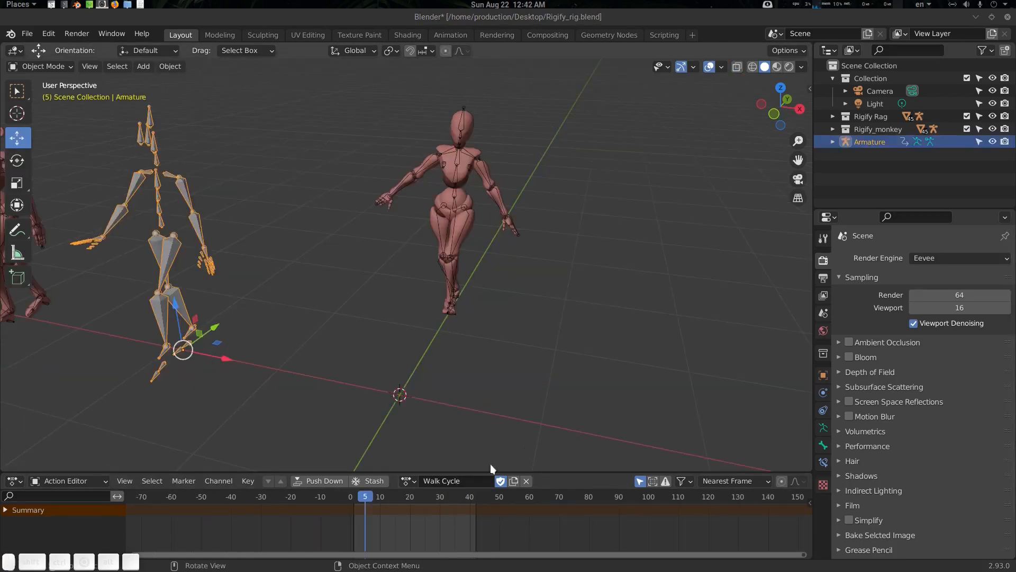
Step: Assign the samba action to the Mixamo source armature and scrub to frame 26 to check the dance with the mannequin's own keyframes
left_click(454, 222)
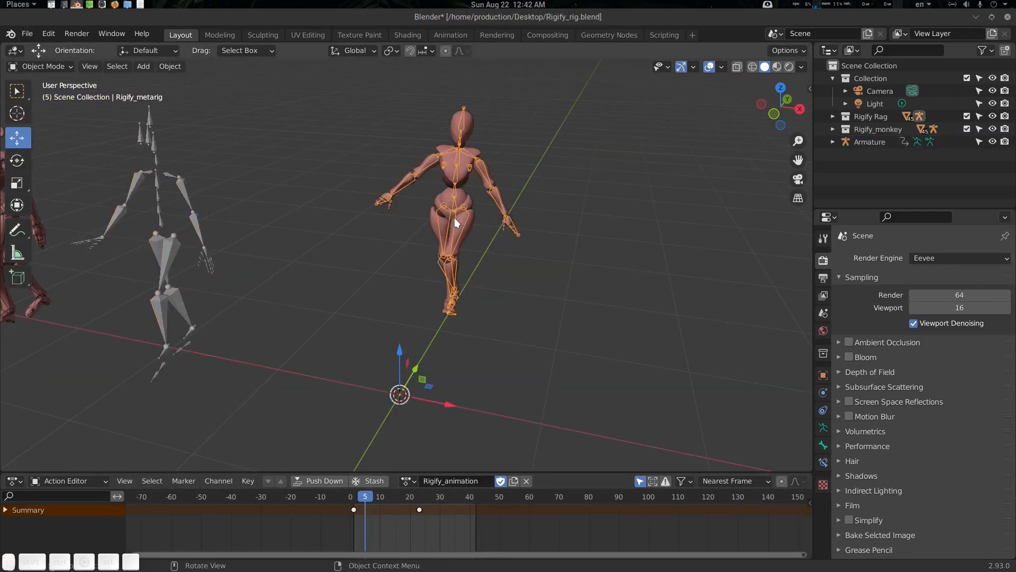
key("Tab")
left_click(352, 220)
key("alt+a")
left_click(200, 230)
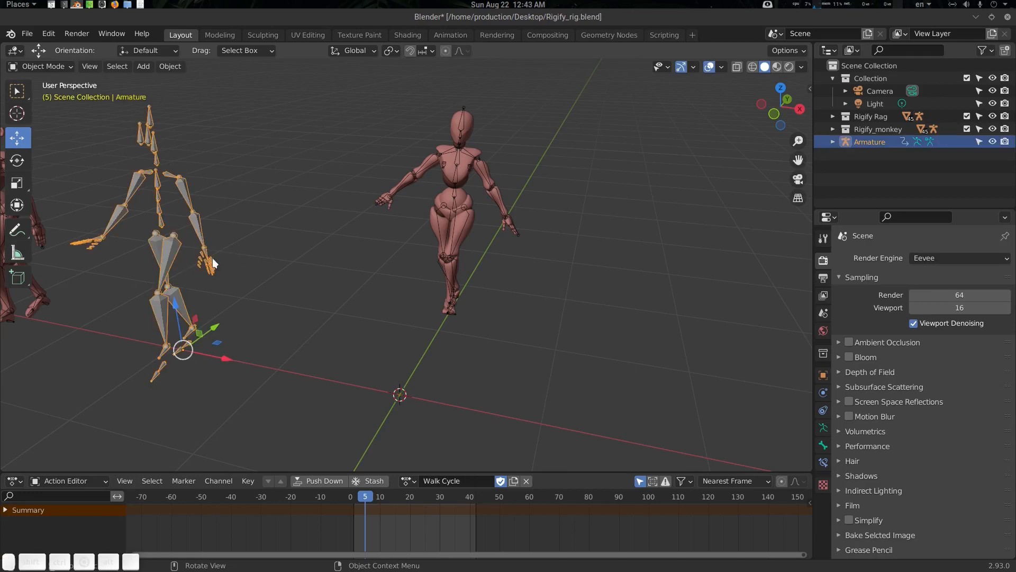
left_click(408, 479)
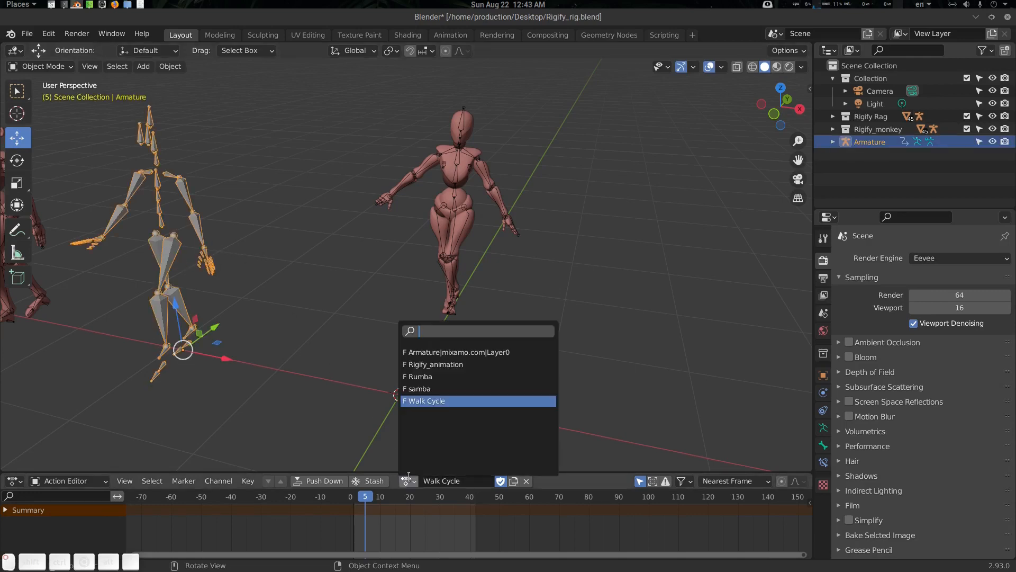
left_click(437, 389)
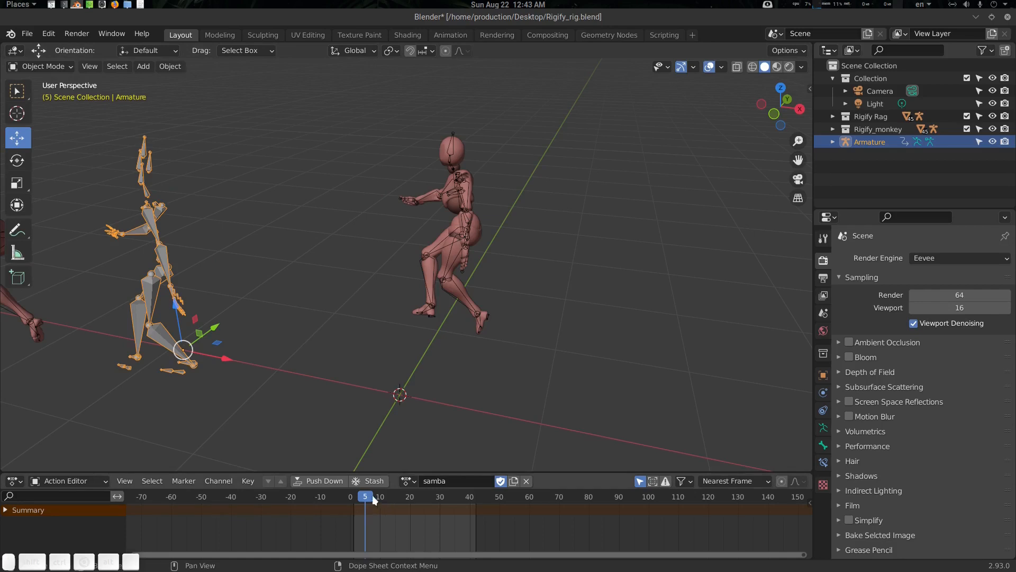
left_click_drag(368, 495, 429, 506)
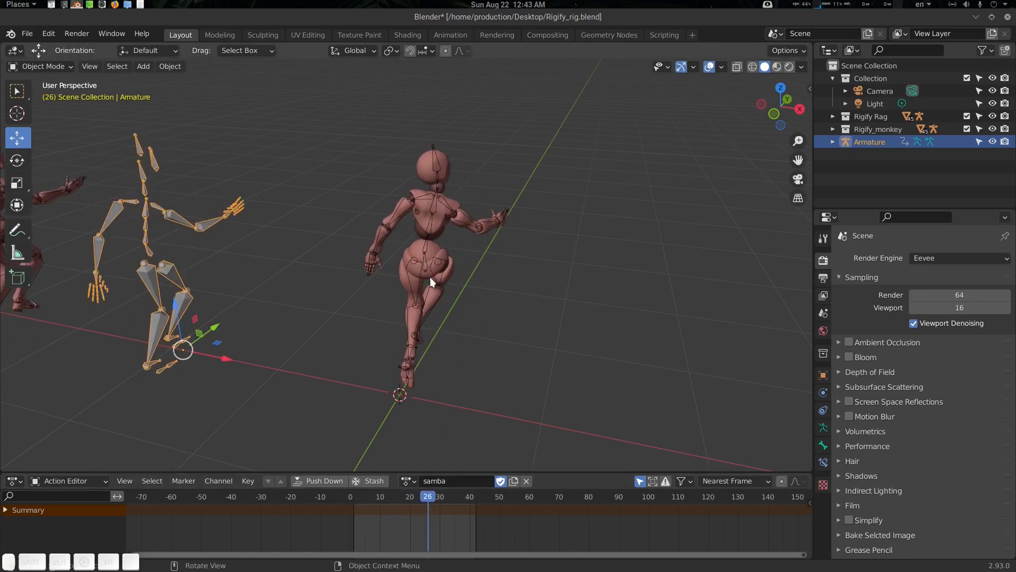
Step: Rename the mannequin rig's action to Rigify_animation_walk and unlink it from the rig
left_click(430, 278)
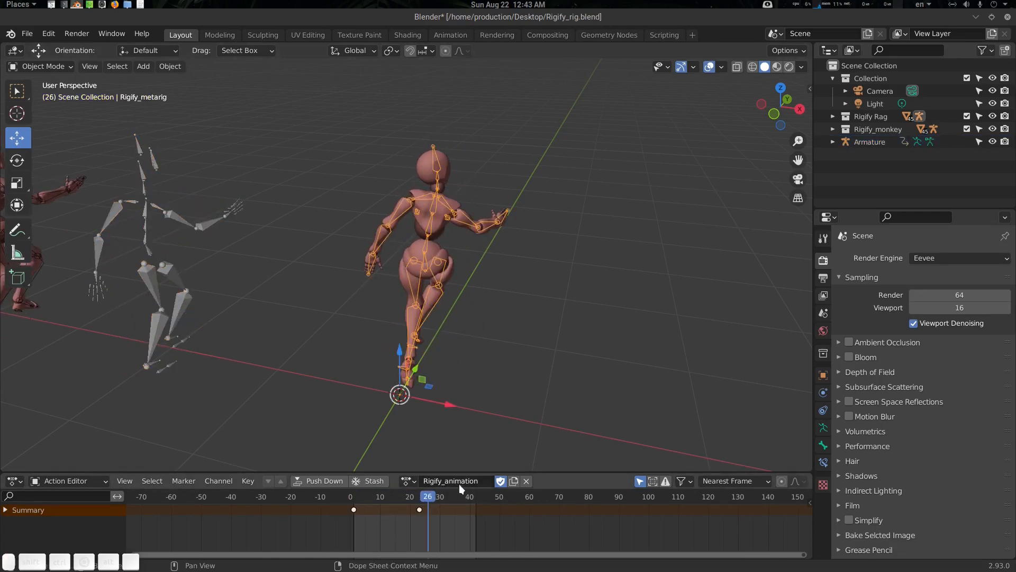
double_click(482, 482)
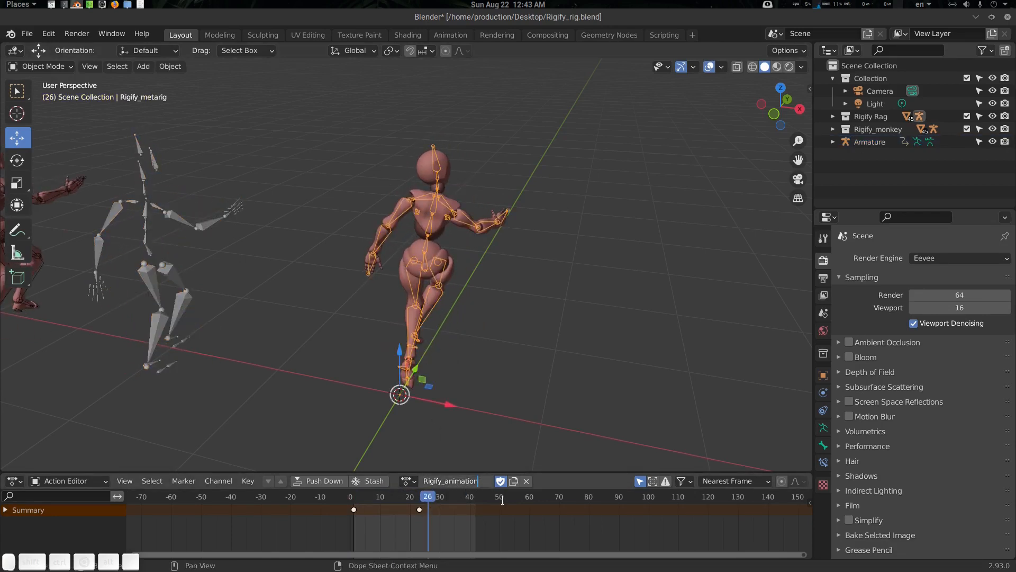
type("_walk")
key("Return")
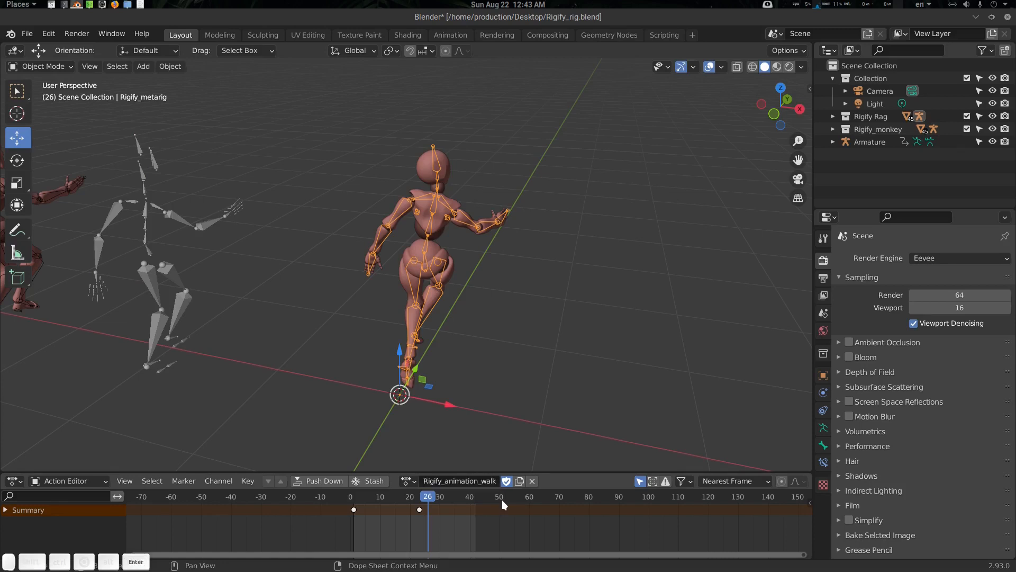
left_click(532, 481)
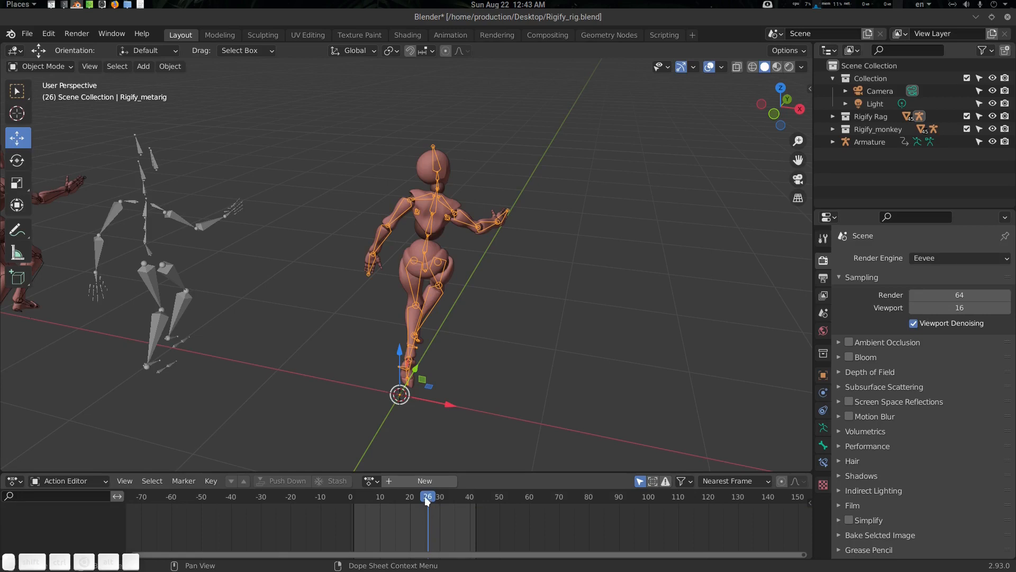
Step: At frame 23, create a new action for the mannequin rig named Rigify_samba_Animation and protect it with a fake user
mouse_move(424, 497)
left_mouse_down()
mouse_move(415, 496)
mouse_move(433, 498)
mouse_move(418, 500)
left_mouse_up()
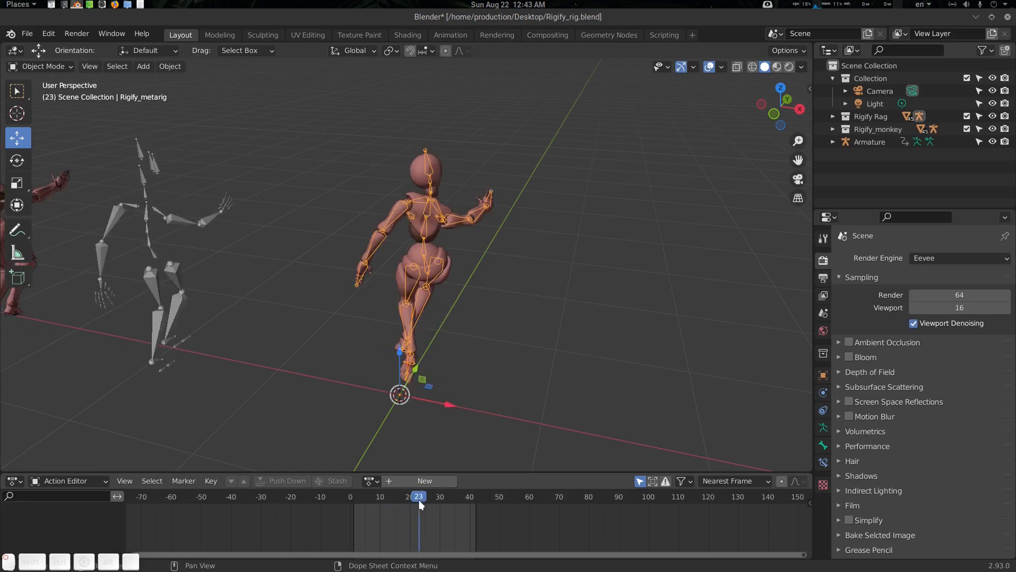
left_click(434, 481)
double_click(455, 481)
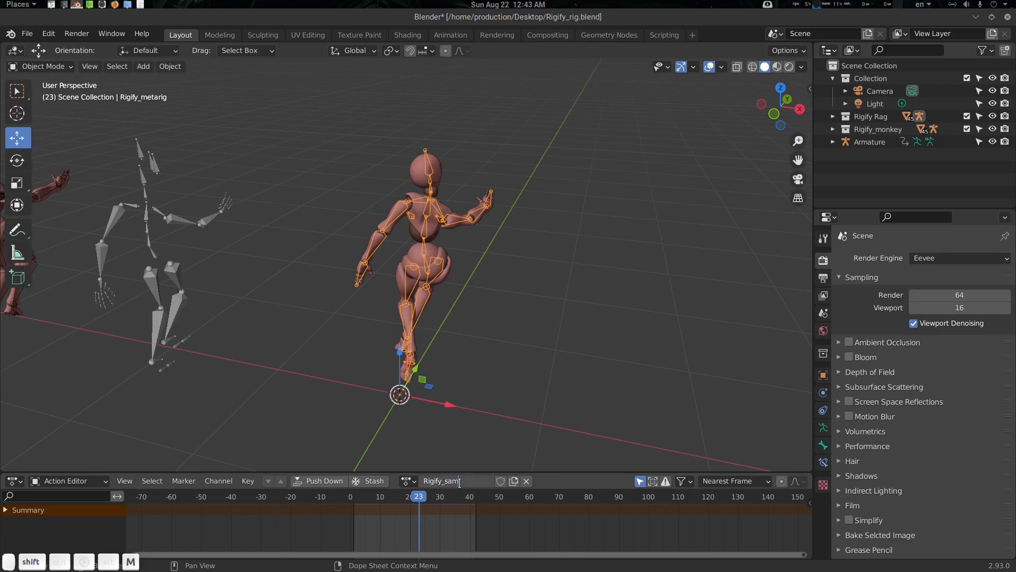
type("Rigify_sampa")
key("BackSpace")
type("nimatio")
key("Return")
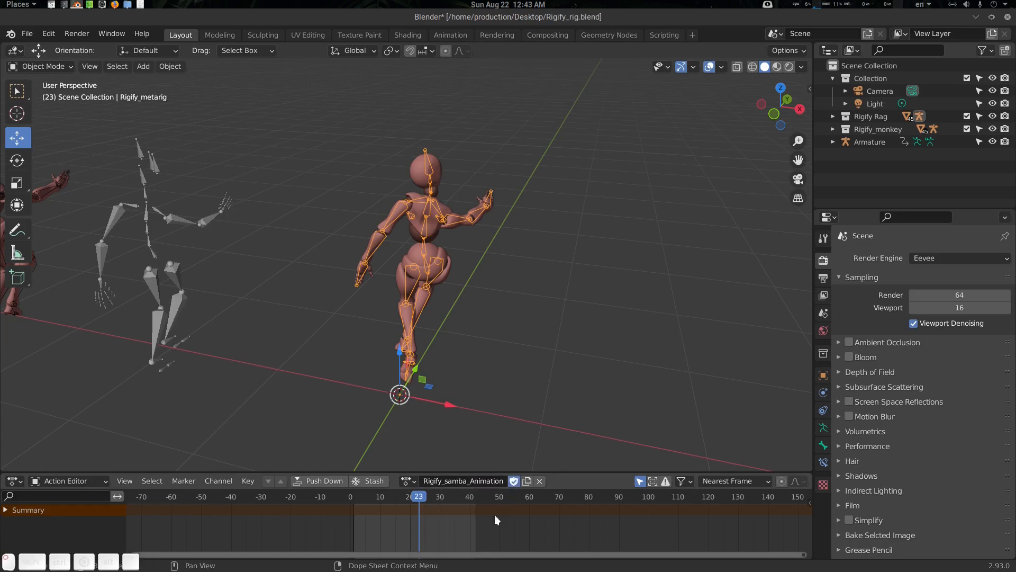
Step: At frame 20, clear the rotation and location of all the mannequin's bones in Pose Mode, returning to Object Mode with nothing selected
mouse_move(421, 501)
left_mouse_down()
mouse_move(377, 503)
mouse_move(478, 506)
mouse_move(409, 506)
left_mouse_up()
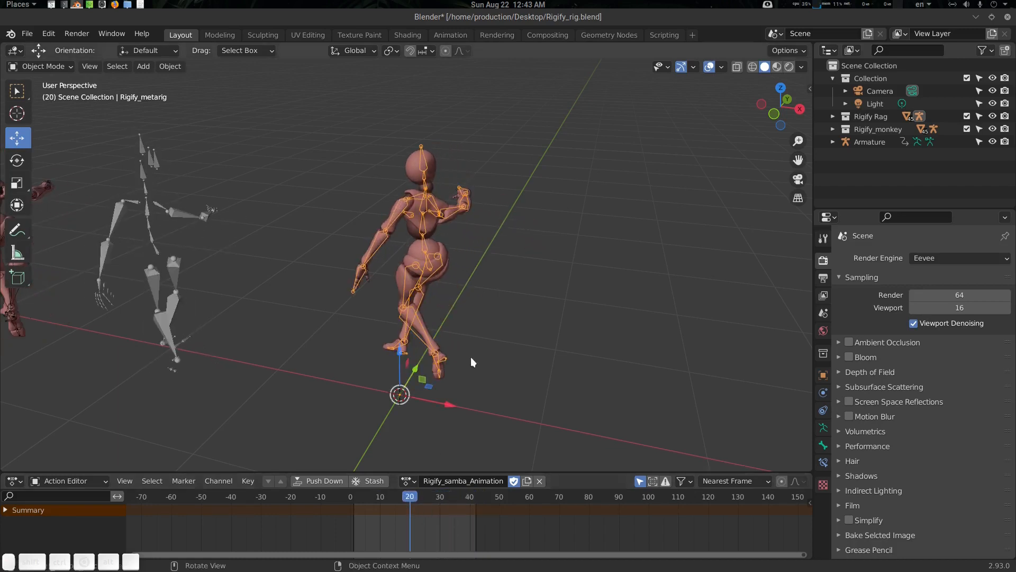
middle_click_drag(439, 284, 417, 258)
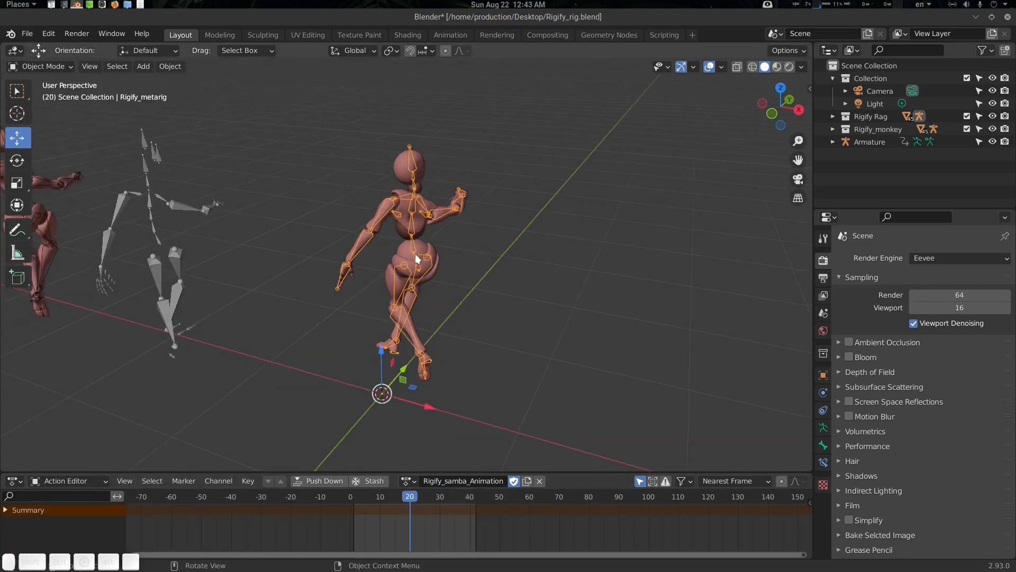
key("ctrl+Tab")
left_click(421, 324)
key("a")
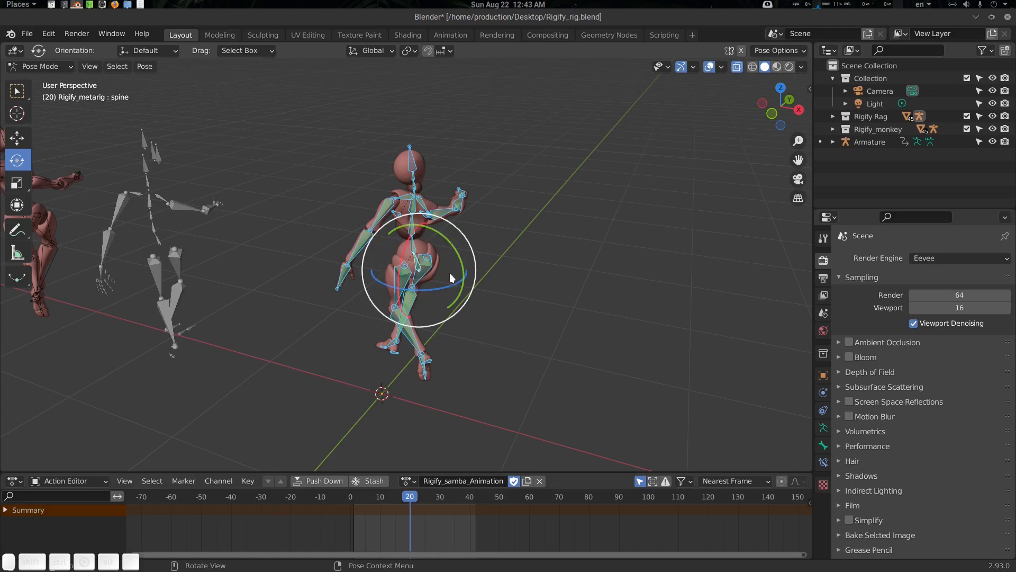
key("alt+r")
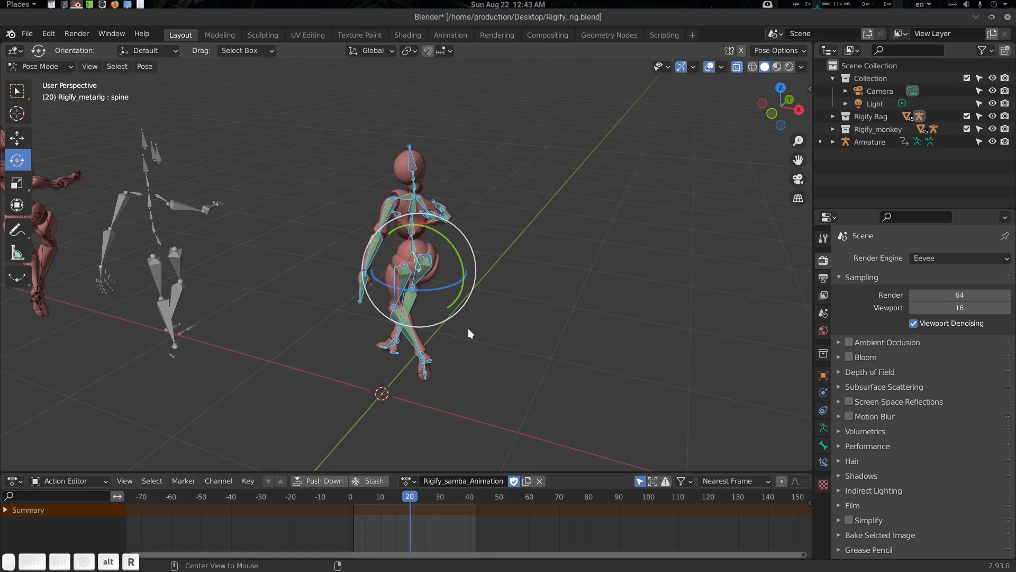
key("alt+g")
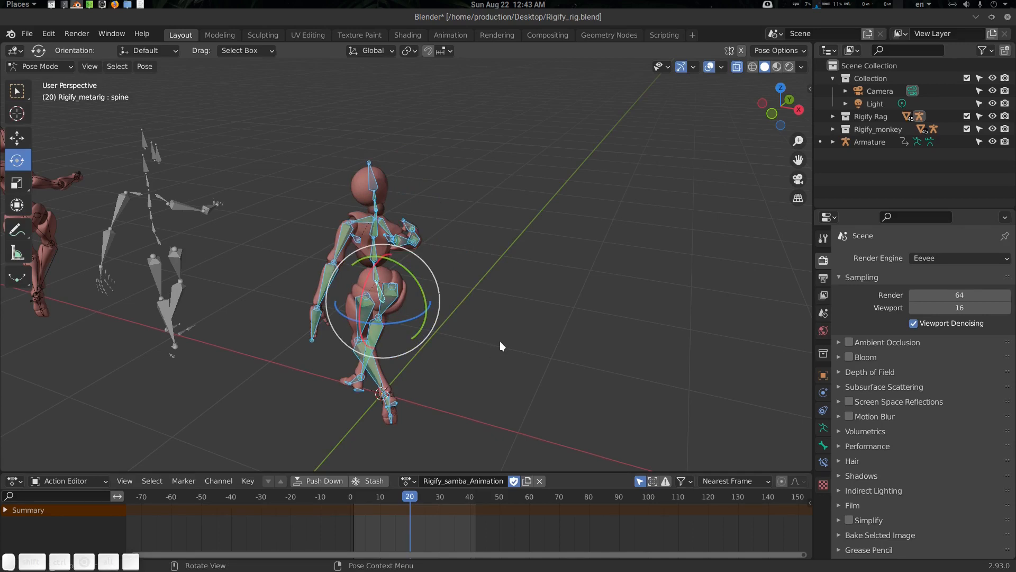
key("Tab")
scroll(443, 363, "down", 1)
middle_click_drag(443, 364, 456, 366)
key("alt+a")
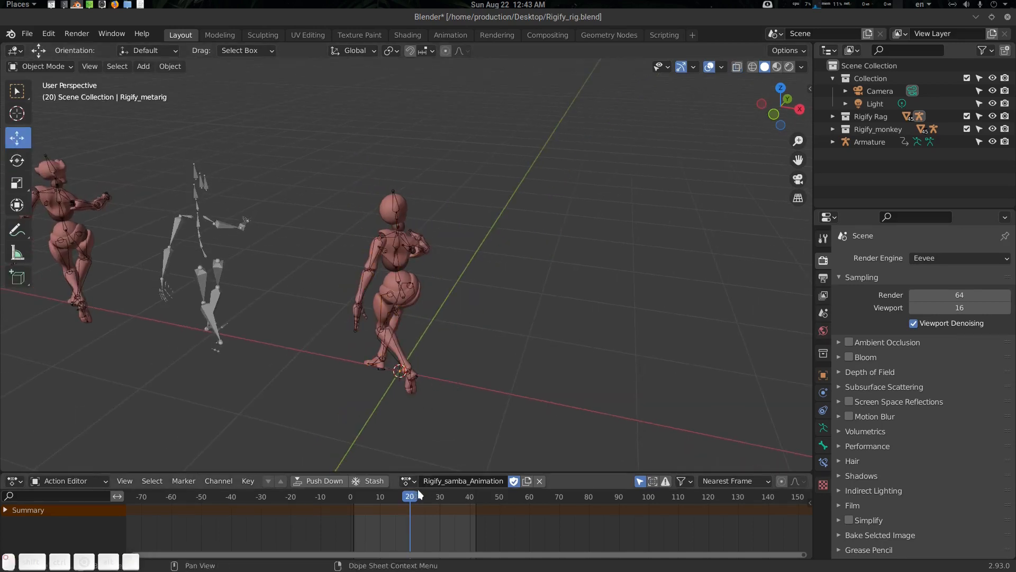
Step: In Pose Mode at frame 32, insert a Location & Rotation keyframe on the mannequin's spine bone
mouse_move(420, 494)
left_mouse_down()
mouse_move(477, 495)
mouse_move(376, 493)
mouse_move(458, 498)
mouse_move(437, 495)
left_mouse_up()
scroll(410, 318, "up", 2)
middle_click_drag(411, 318, 441, 286, "shift")
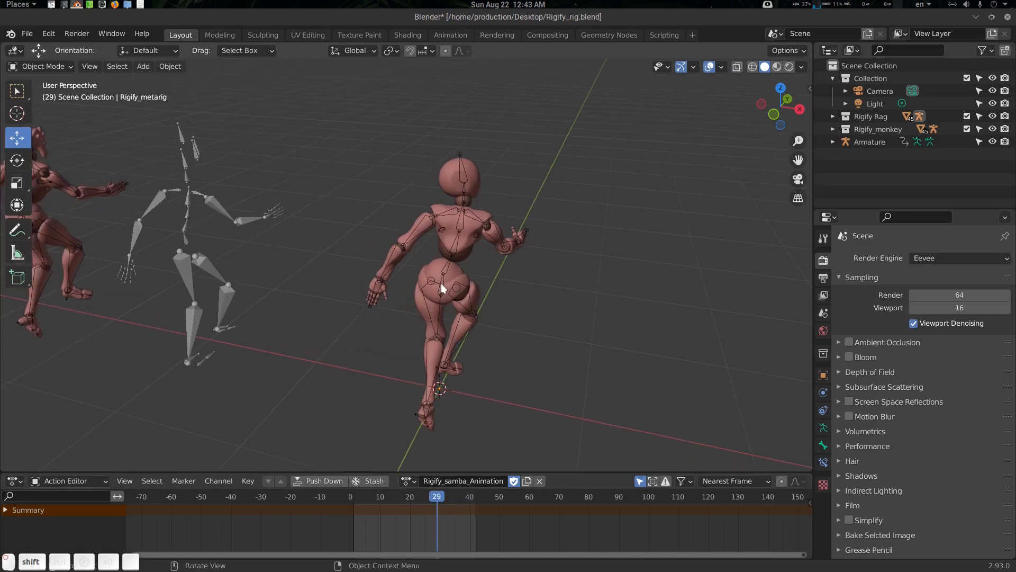
left_click(440, 283, "shift")
key("ctrl+Tab")
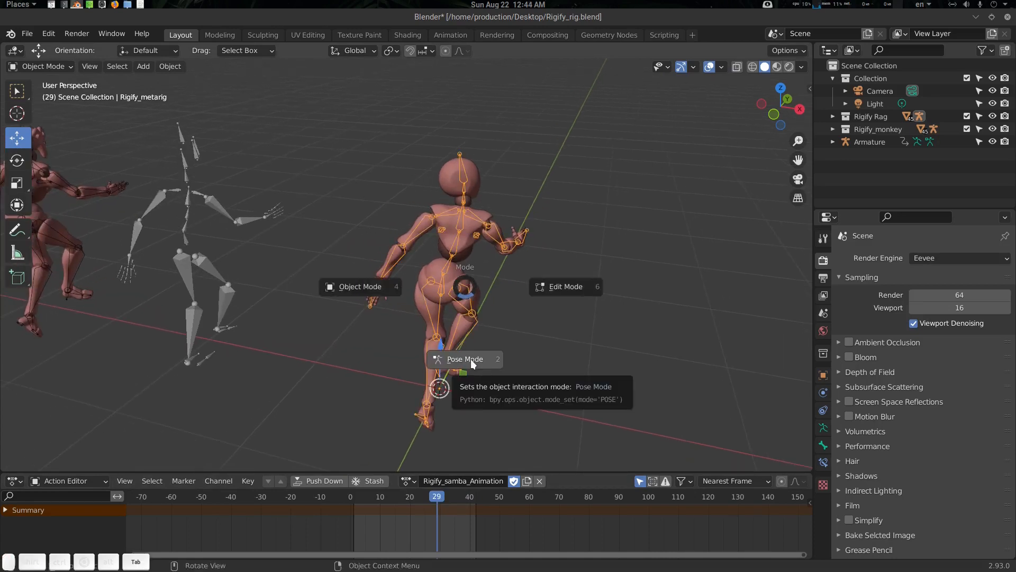
left_click(471, 359)
middle_click_drag(465, 355, 408, 284)
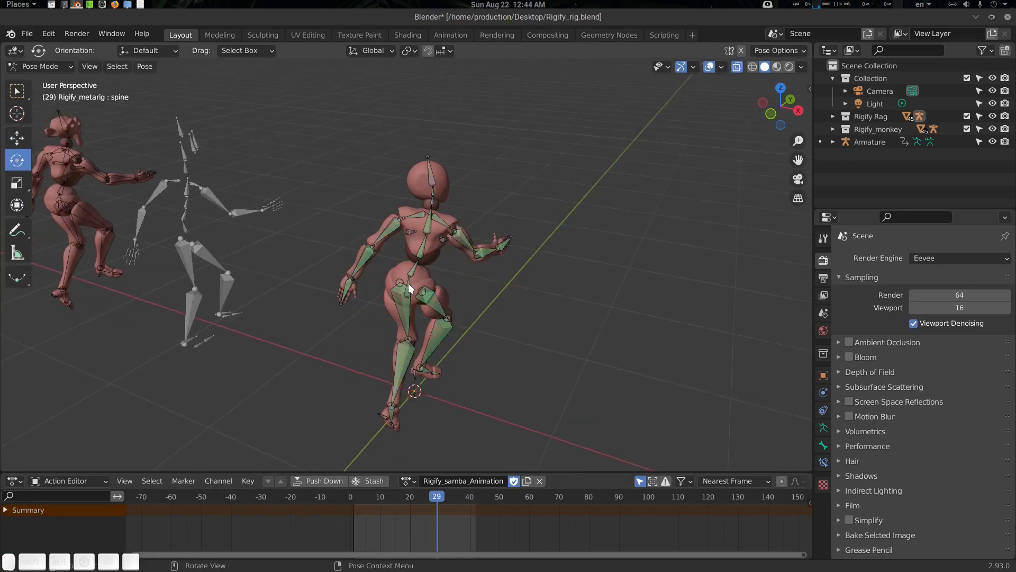
left_click(408, 283)
mouse_move(435, 497)
left_mouse_down()
mouse_move(372, 496)
mouse_move(560, 500)
mouse_move(446, 505)
left_mouse_up()
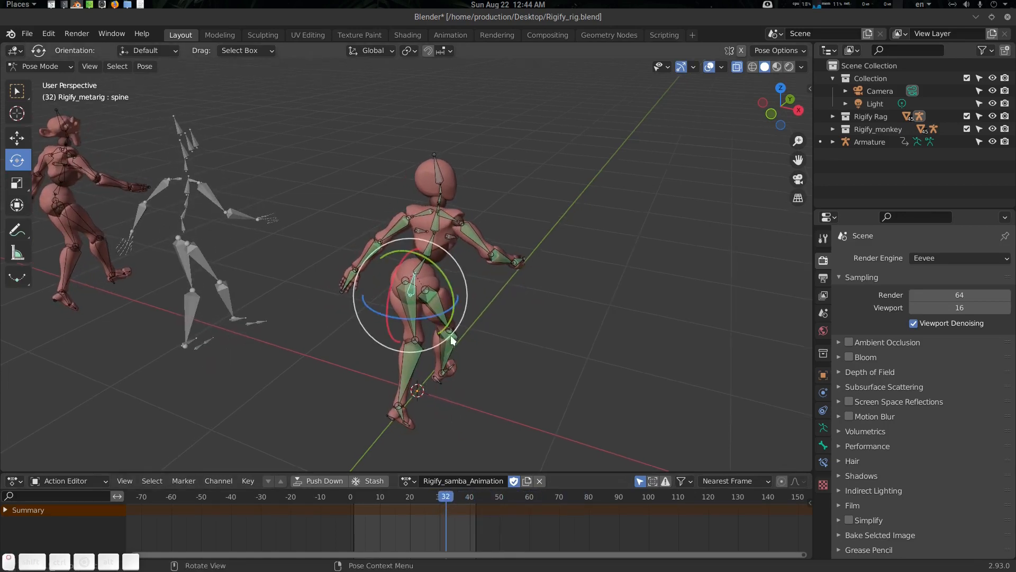
key("i")
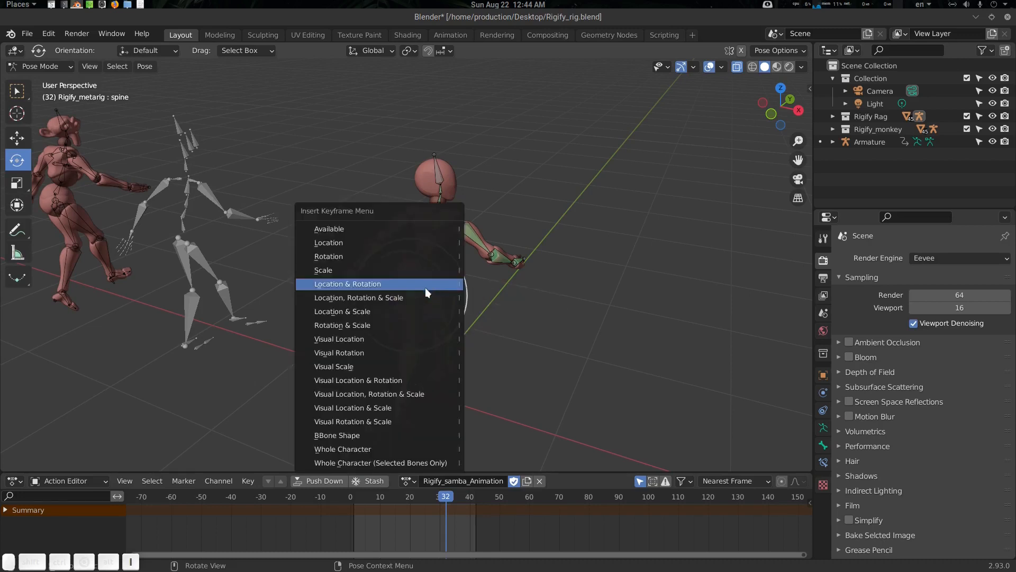
left_click(422, 288)
Step: At frame 37, rotate the spine bone about the Z axis and insert a Location & Rotation keyframe
left_click_drag(452, 501, 459, 497)
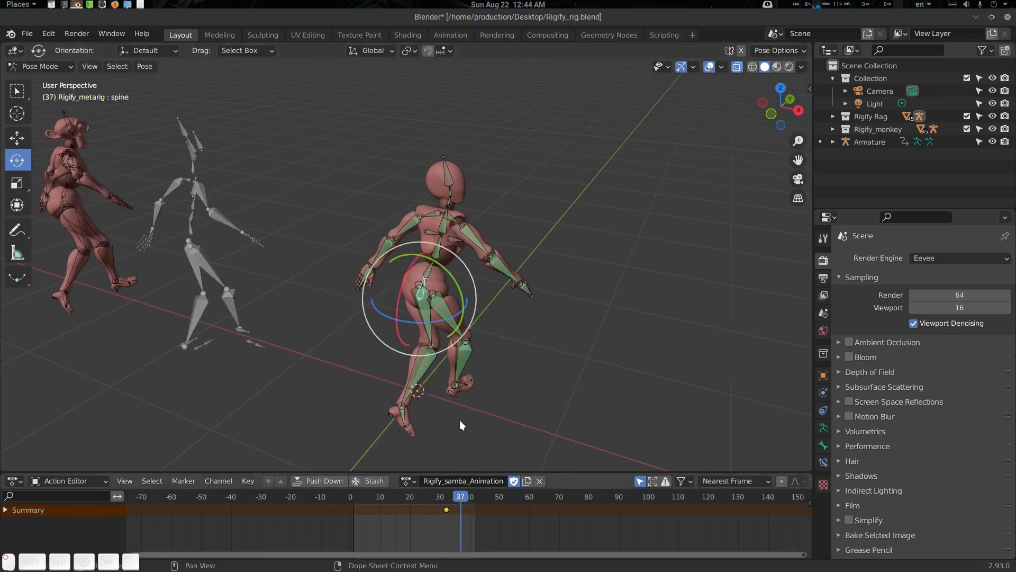
left_click_drag(458, 318, 409, 325)
key("i")
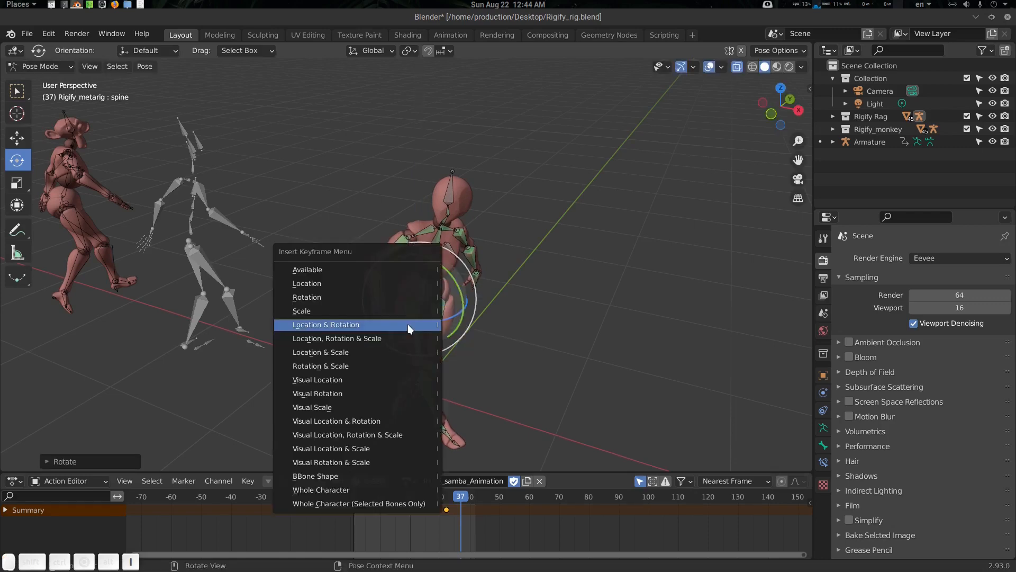
left_click(408, 324)
Step: At frame 42, clear the spine bone's rotation and insert a keyframe
left_click_drag(462, 497, 477, 502)
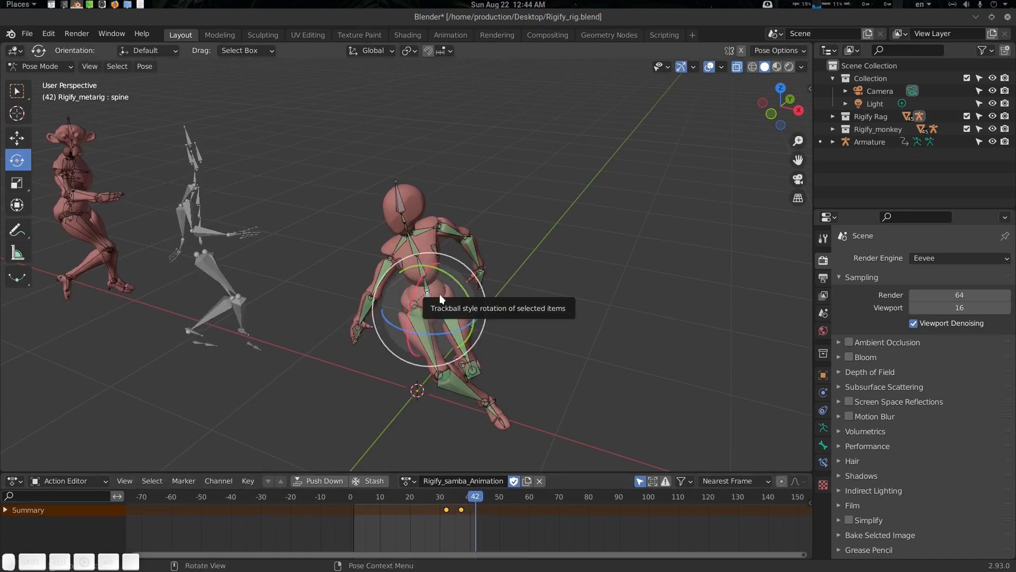
key("alt+r")
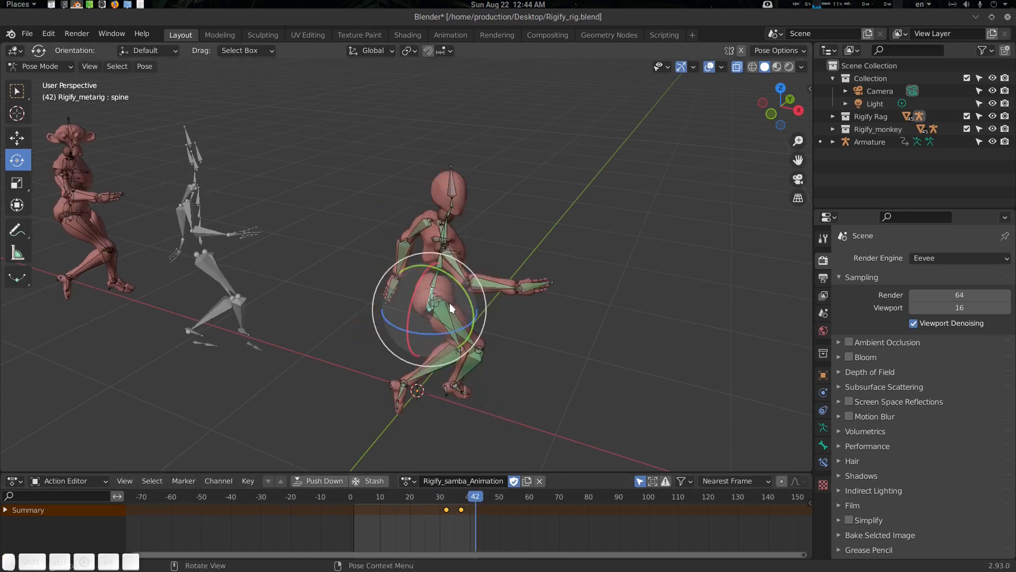
key("i")
left_click(449, 303)
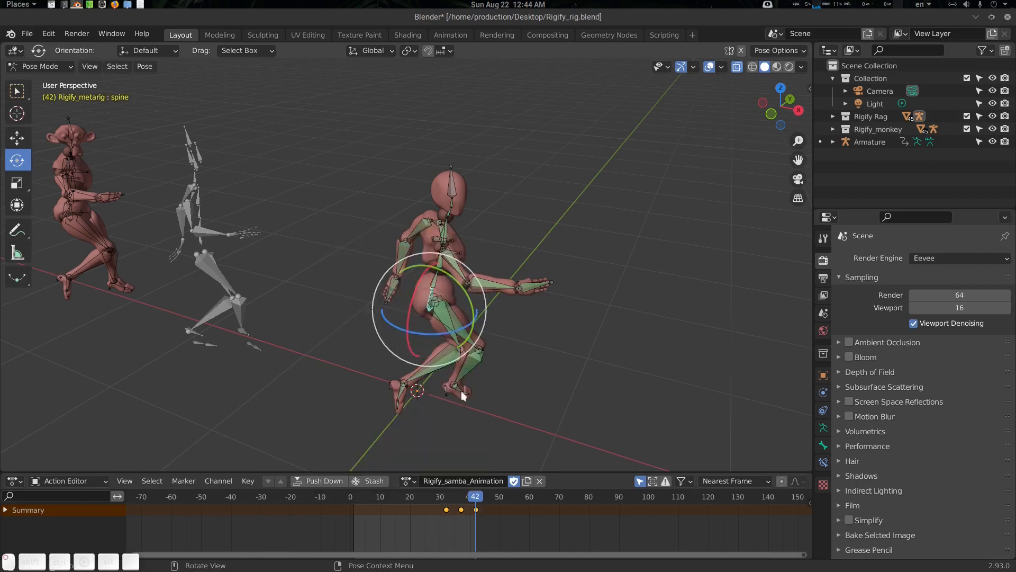
Step: Scrub over the keyed spine motion and delete the keyframe at frame 42
left_click(456, 501)
left_click_drag(453, 502, 502, 494)
left_click(470, 515)
left_click(478, 509)
key("Delete")
Step: At frame 45, clear the spine bone's rotation and insert a keyframe
left_click(483, 497)
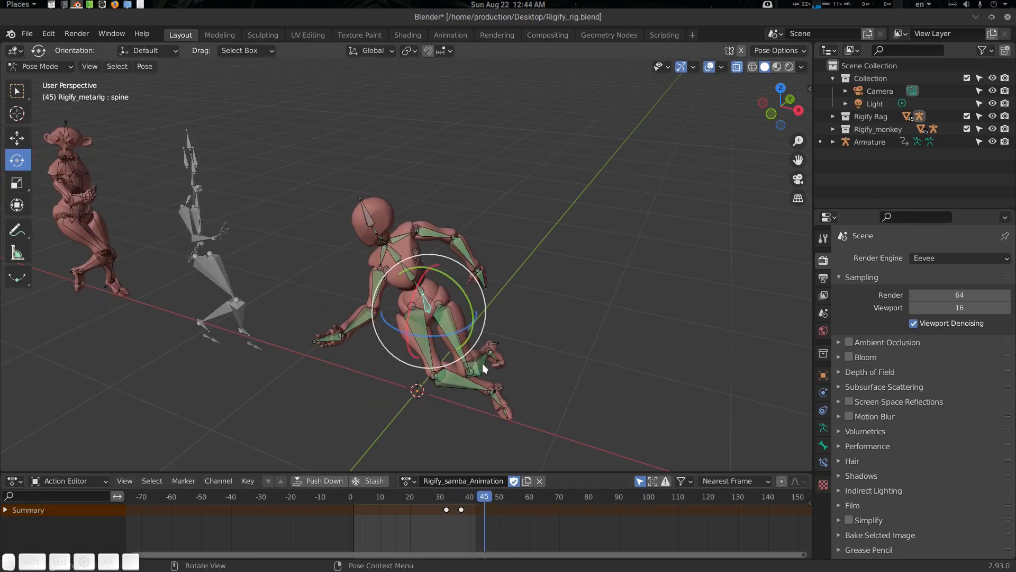
key("r")
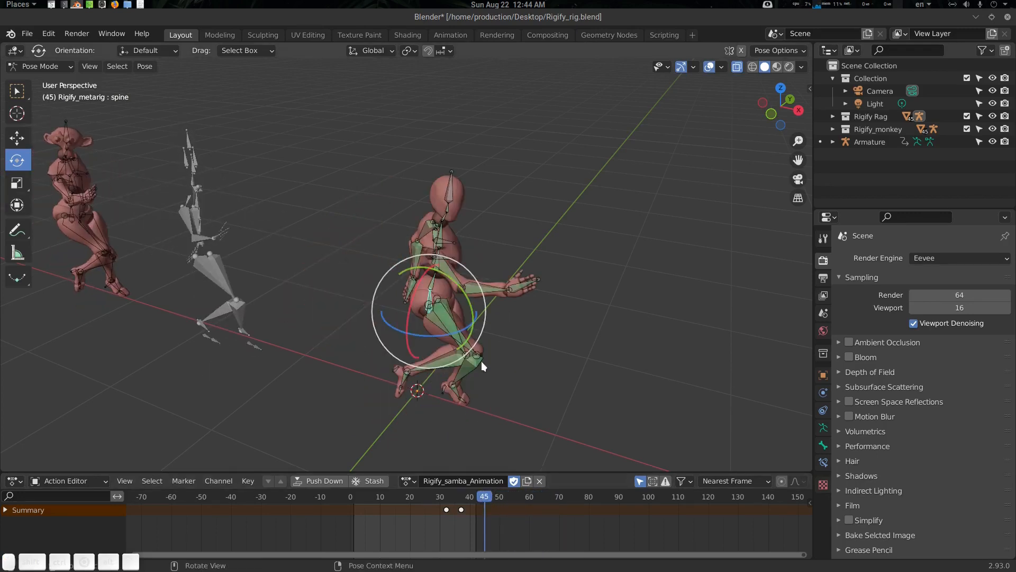
key("i")
left_click(481, 361)
Step: At frame 26, turn the spine bone about the Z axis and insert a Location & Rotation keyframe
left_click_drag(485, 498, 429, 502)
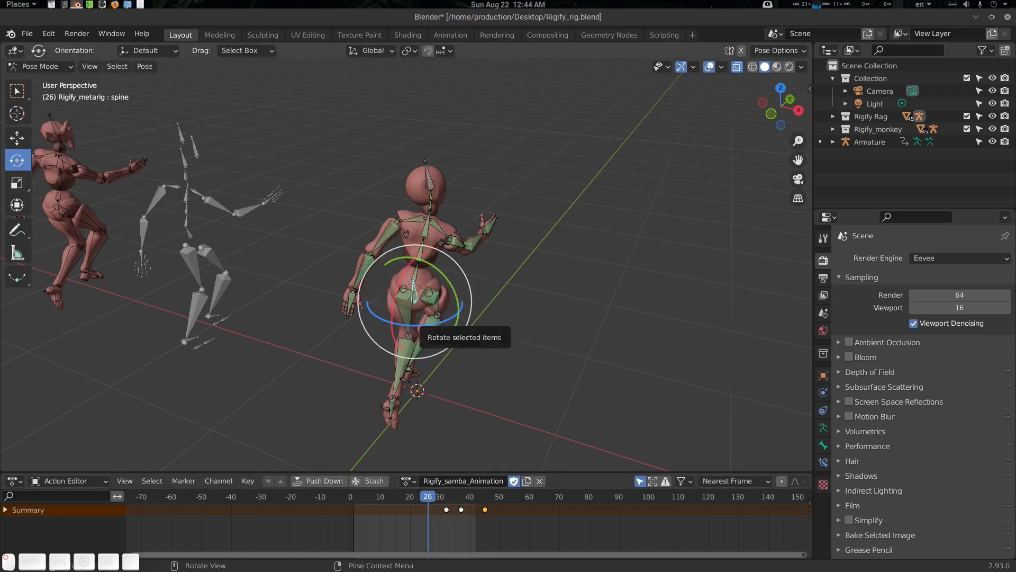
left_click_drag(435, 322, 415, 274)
key("i")
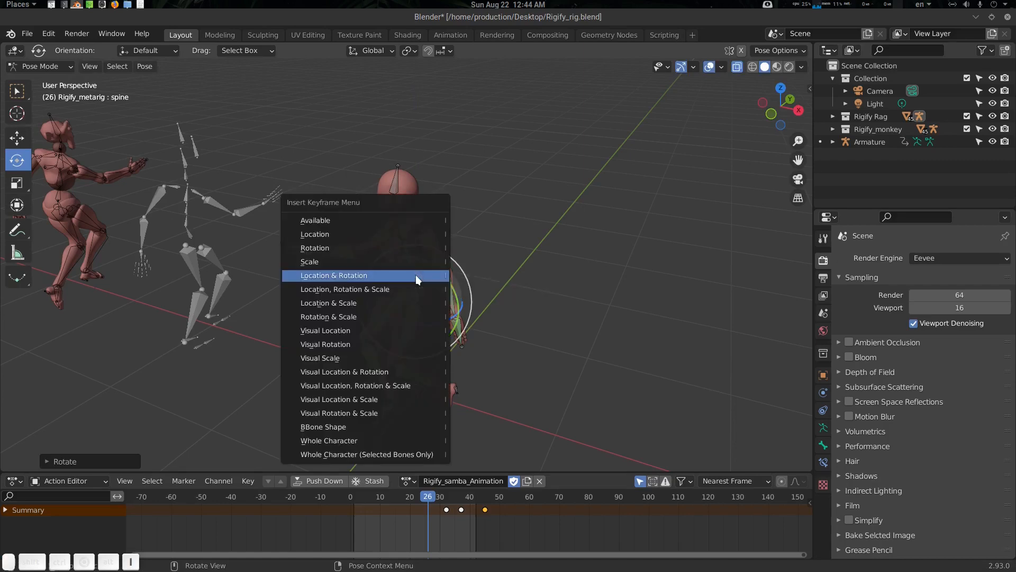
left_click(414, 274)
Step: At frame 17, clear the spine bone's rotation and insert a keyframe
mouse_move(428, 496)
left_mouse_down()
mouse_move(454, 497)
mouse_move(426, 498)
left_mouse_up()
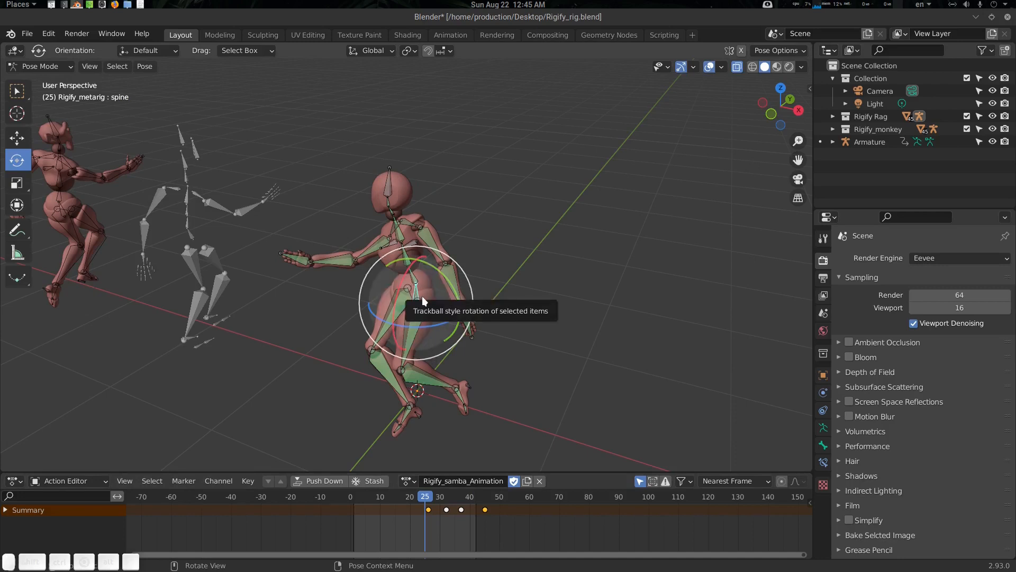
key("alt+r")
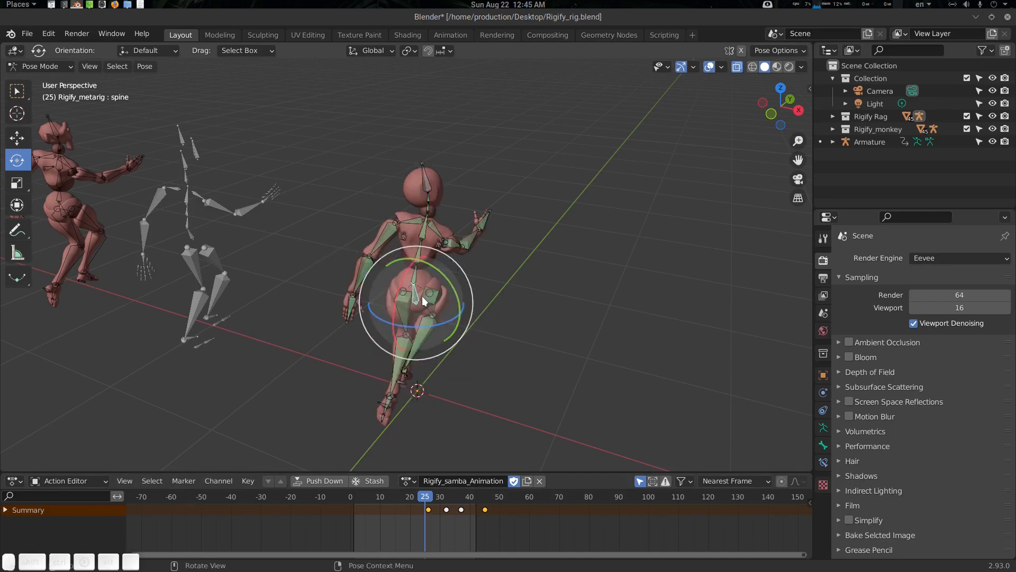
left_click_drag(417, 497, 401, 501)
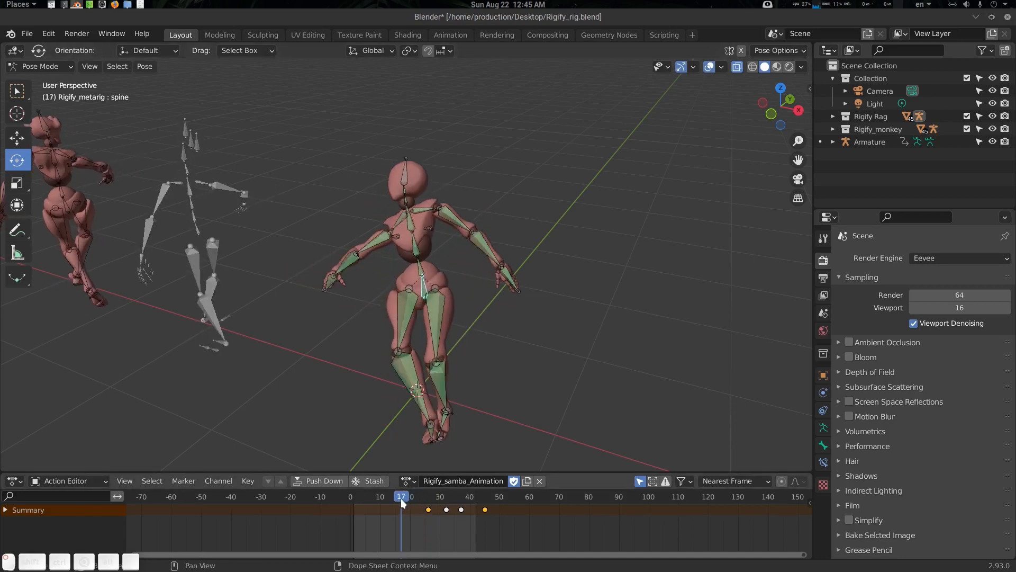
key("alt+r")
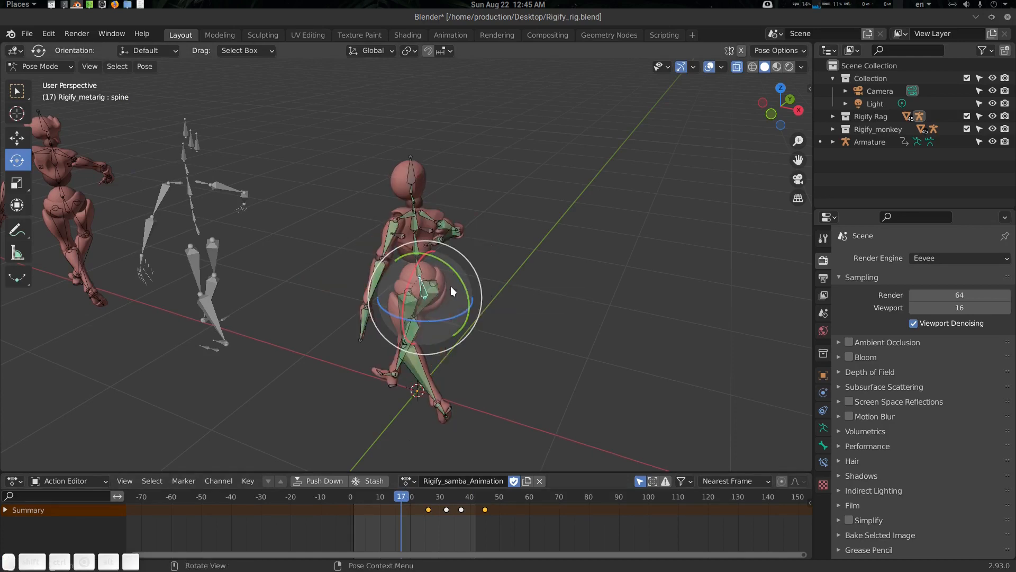
key("i")
left_click(450, 286)
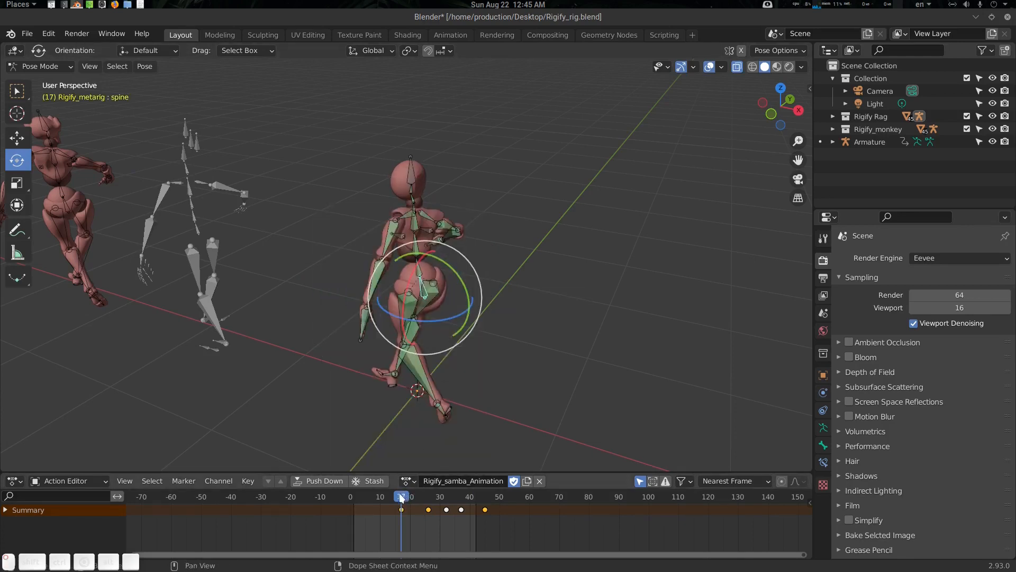
Step: Scrub to frame 33 to check the motion and delete all keyframes in the Rigify_samba_Animation action
left_click_drag(401, 498, 449, 499)
middle_click_drag(462, 516, 469, 517)
key("alt+a")
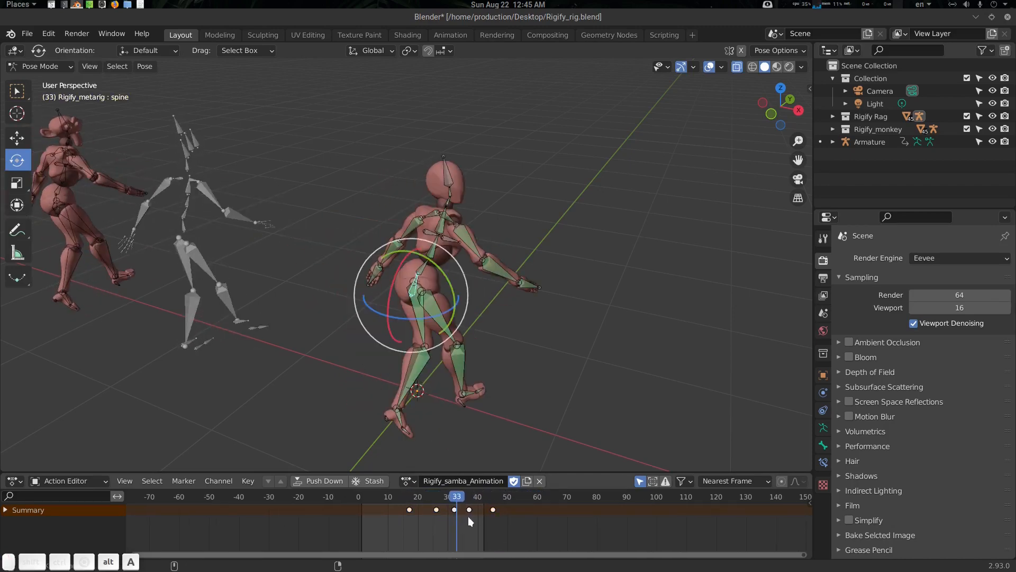
key("a")
key("Delete")
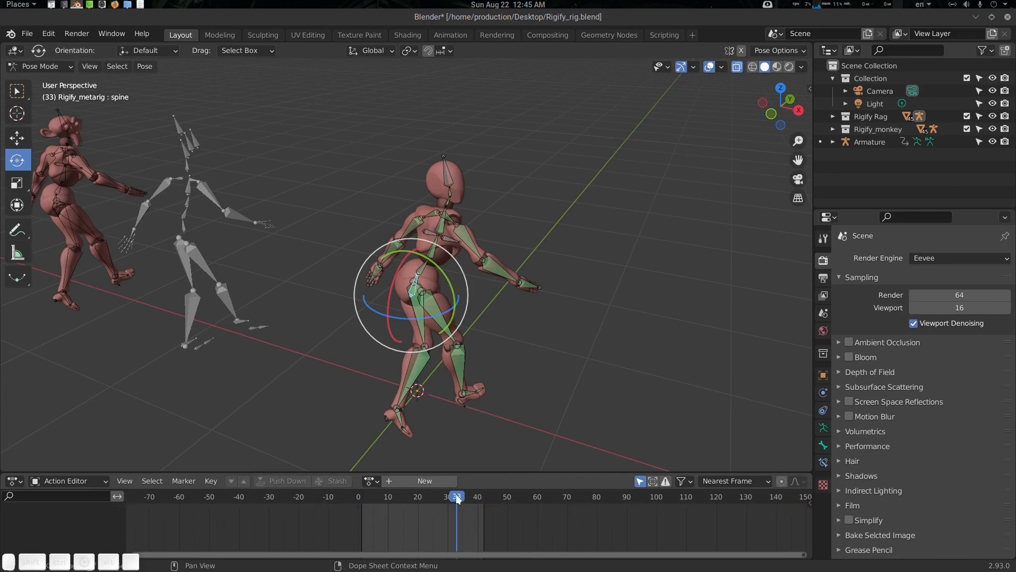
Step: At frame 18, clear the rotation and location of all the mannequin rig's bones, then return to Object Mode with nothing selected
left_click_drag(459, 497, 414, 513)
key("a")
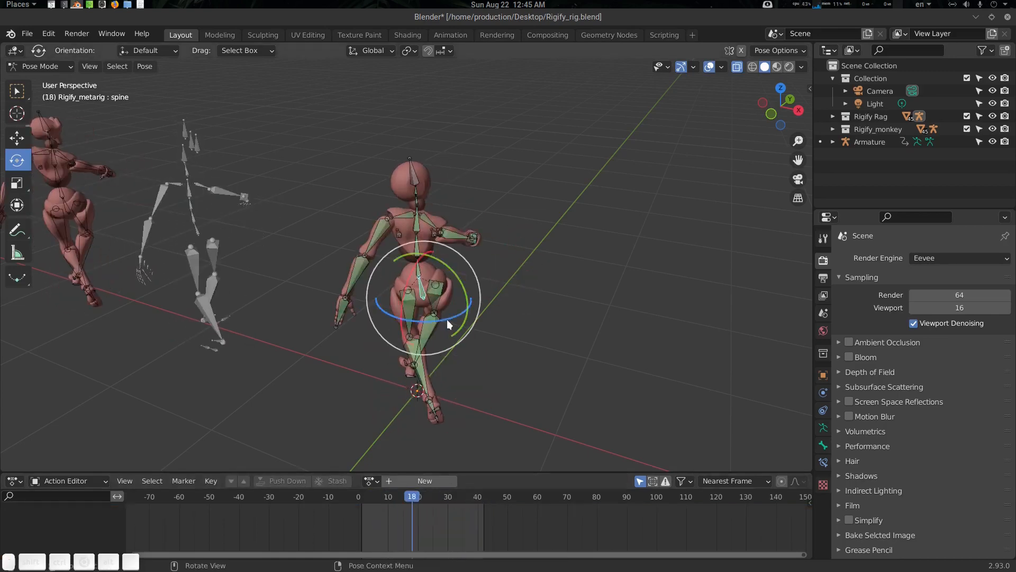
middle_click_drag(447, 319, 462, 272)
key("alt+r")
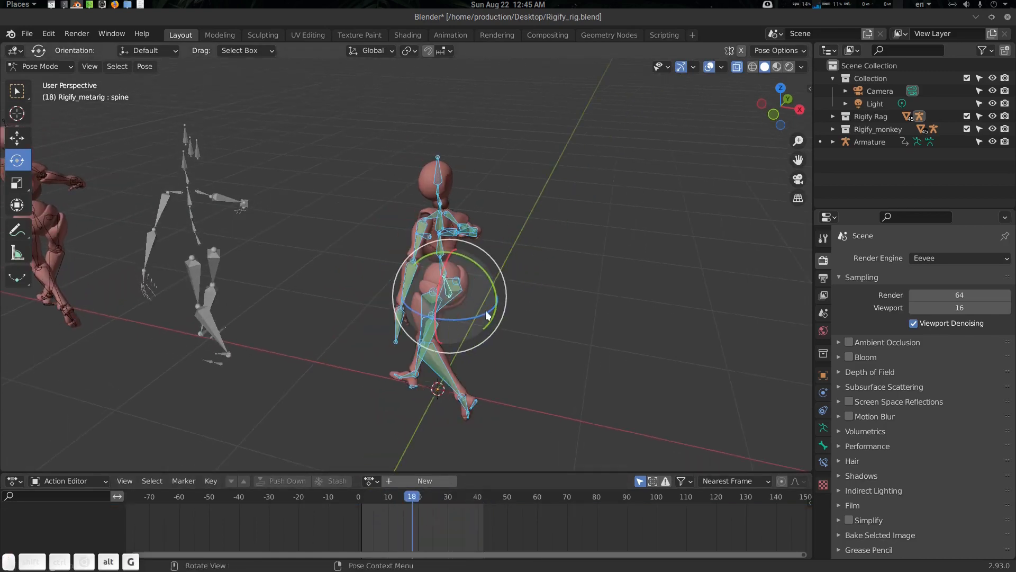
key("ctrl+Tab")
scroll(479, 351, "down", 1)
middle_click_drag(478, 351, 490, 334)
key("alt+a")
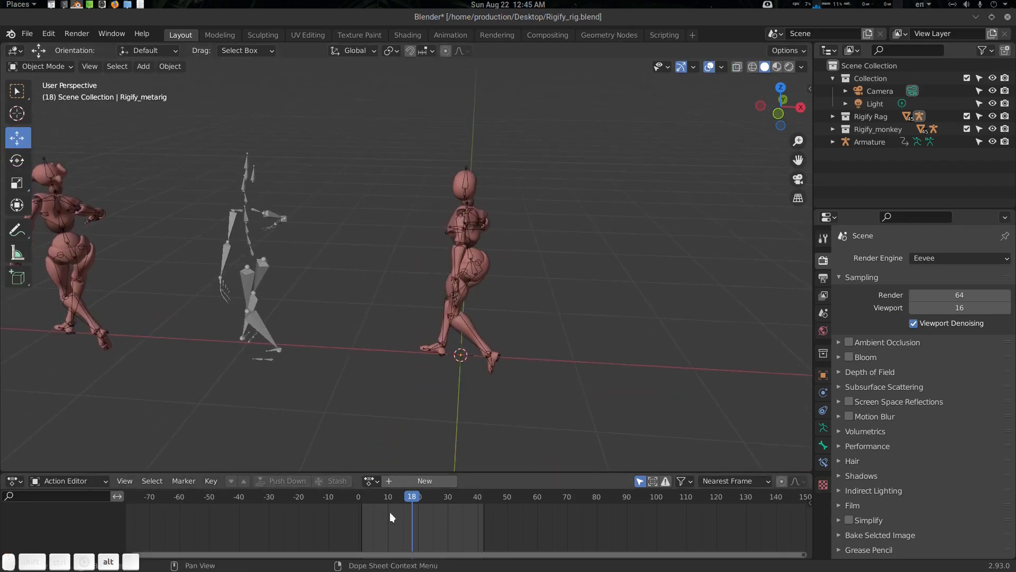
Step: Scrub to frame 26 and assign the Walk Cycle action to the source Armature
mouse_move(424, 498)
left_mouse_down()
mouse_move(506, 496)
mouse_move(385, 497)
mouse_move(435, 497)
left_mouse_up()
middle_click_drag(477, 370, 464, 275)
left_click(464, 275)
left_click(243, 315)
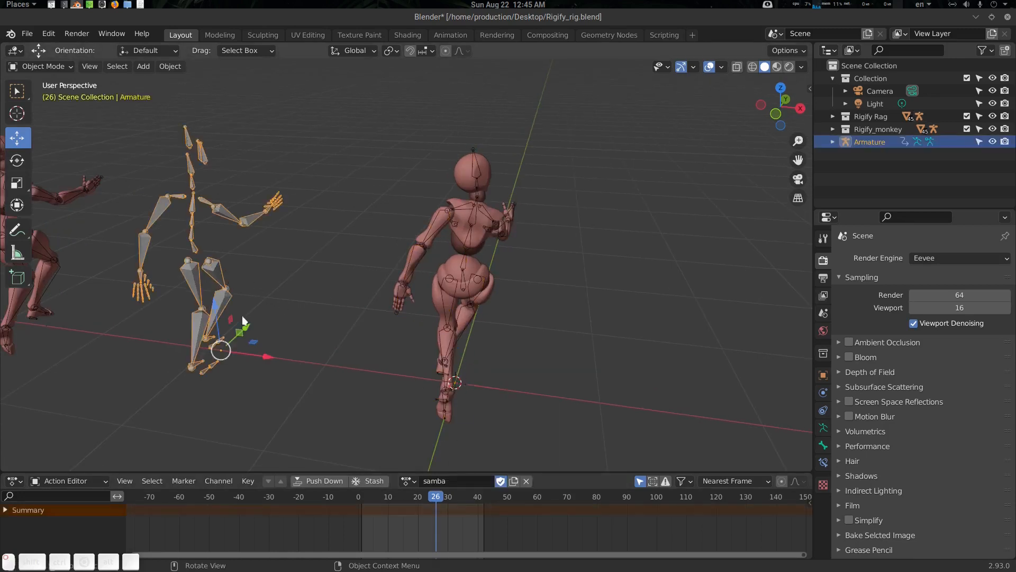
left_click(407, 480)
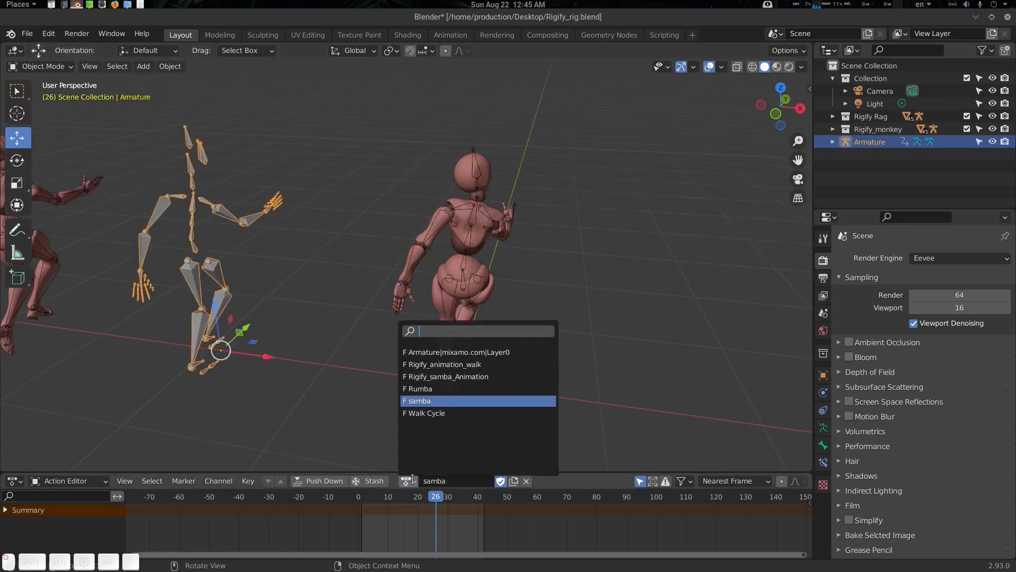
left_click(456, 413)
Step: Assign the Rigify_animation_walk action to the mannequin rig and scrub to frame 33 to check the layered walk
left_click(465, 245)
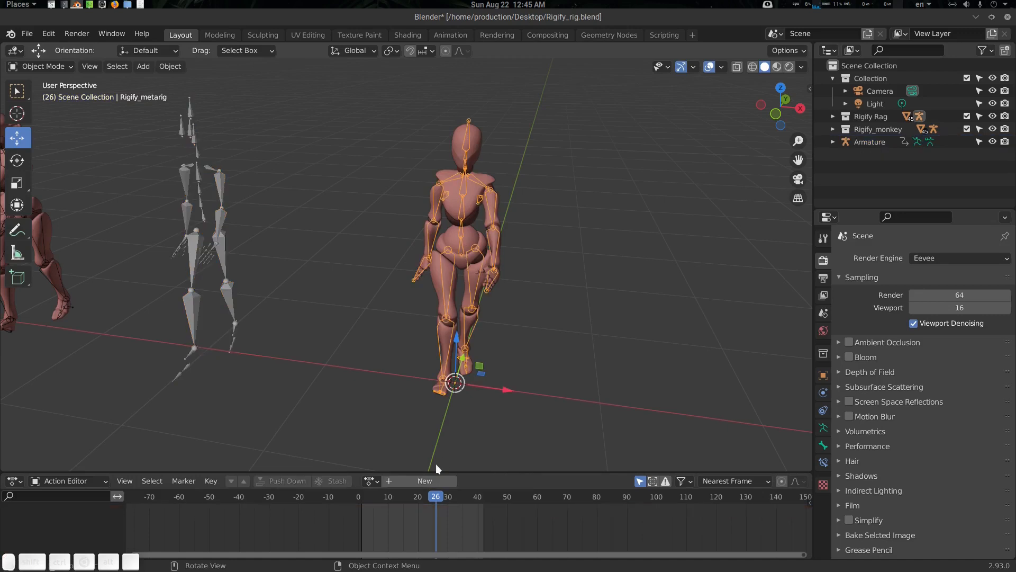
left_click(372, 480)
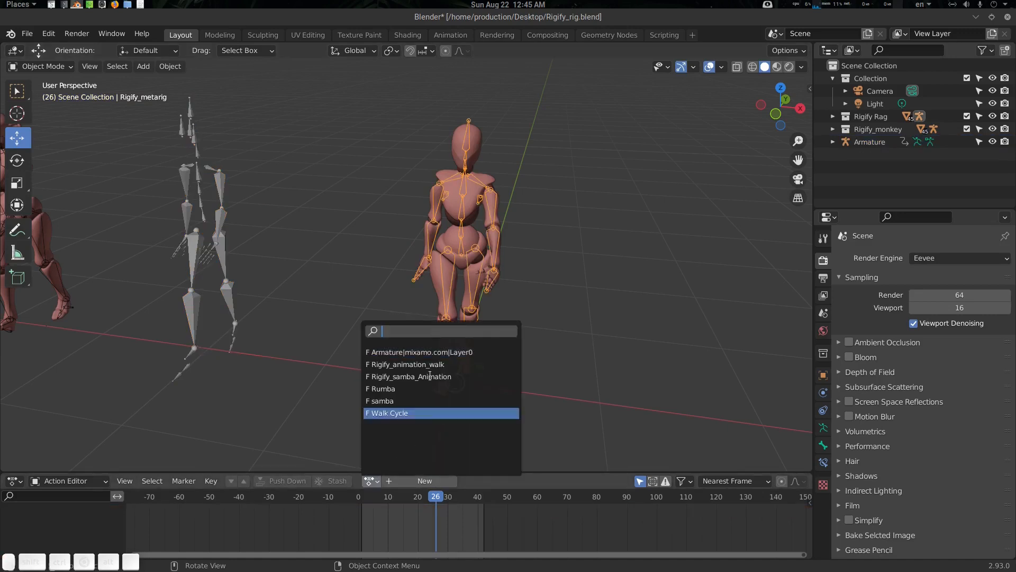
left_click(457, 364)
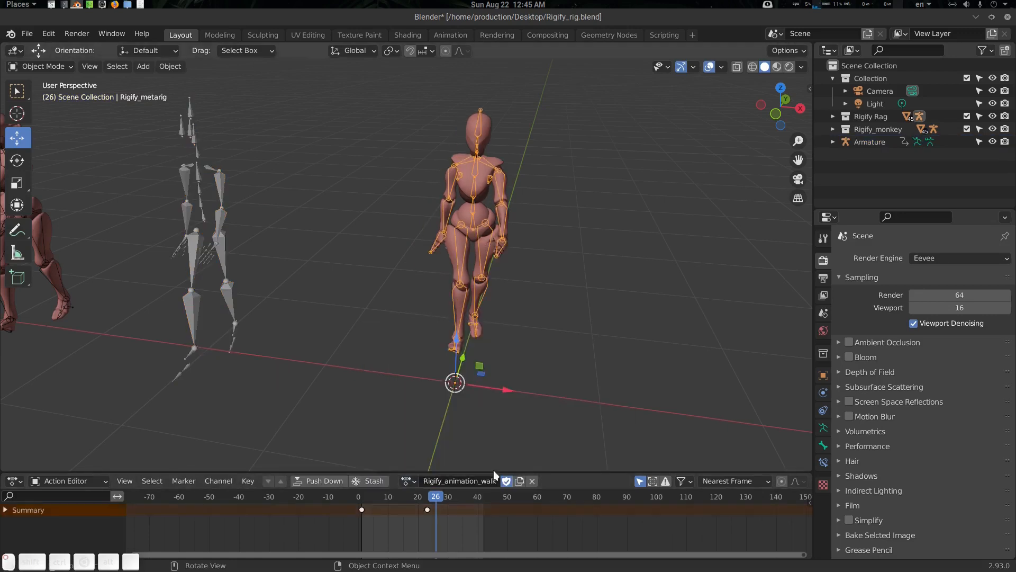
left_click(424, 496)
left_click_drag(415, 498, 457, 503)
mouse_move(466, 301)
middle_mouse_down()
mouse_move(459, 294)
mouse_move(483, 299)
middle_mouse_up()
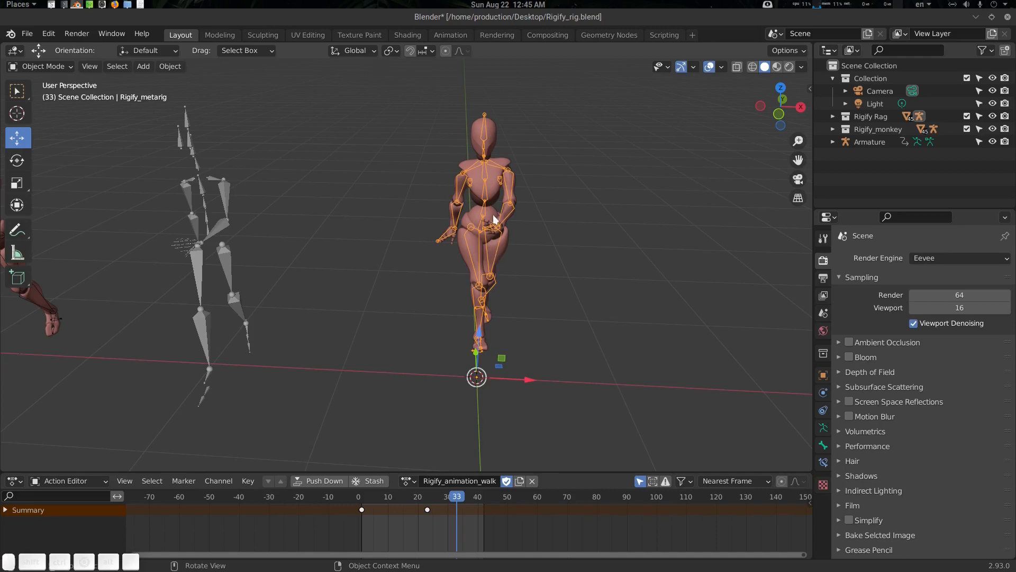
Step: Check the mannequin's walk around frame 26 with the source Armature temporarily hidden, then unhide it and reselect the mannequin rig
left_click(227, 244)
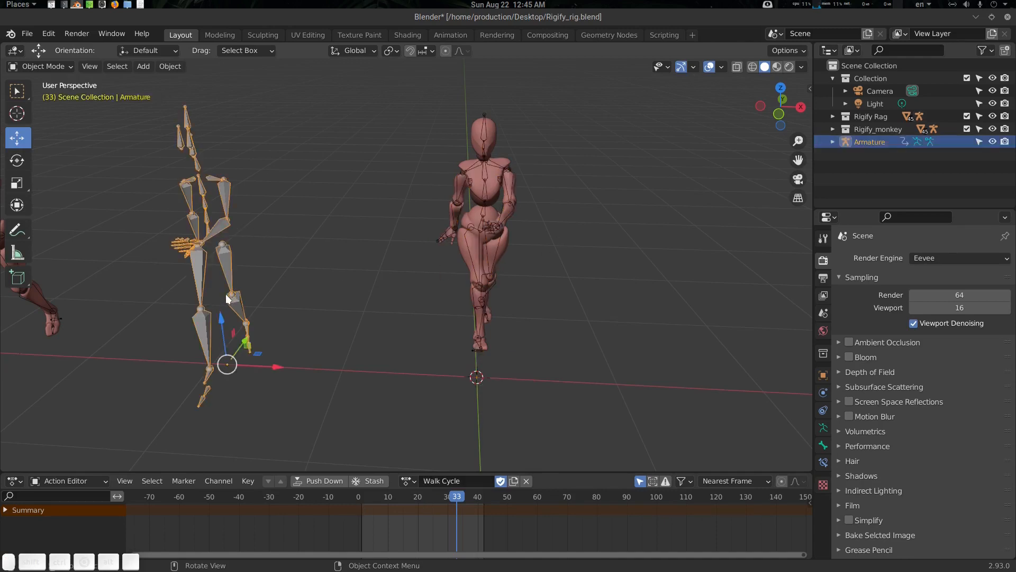
key("h")
middle_click_drag(462, 308, 469, 318)
mouse_move(455, 500)
left_mouse_down()
mouse_move(360, 501)
mouse_move(436, 502)
left_mouse_up()
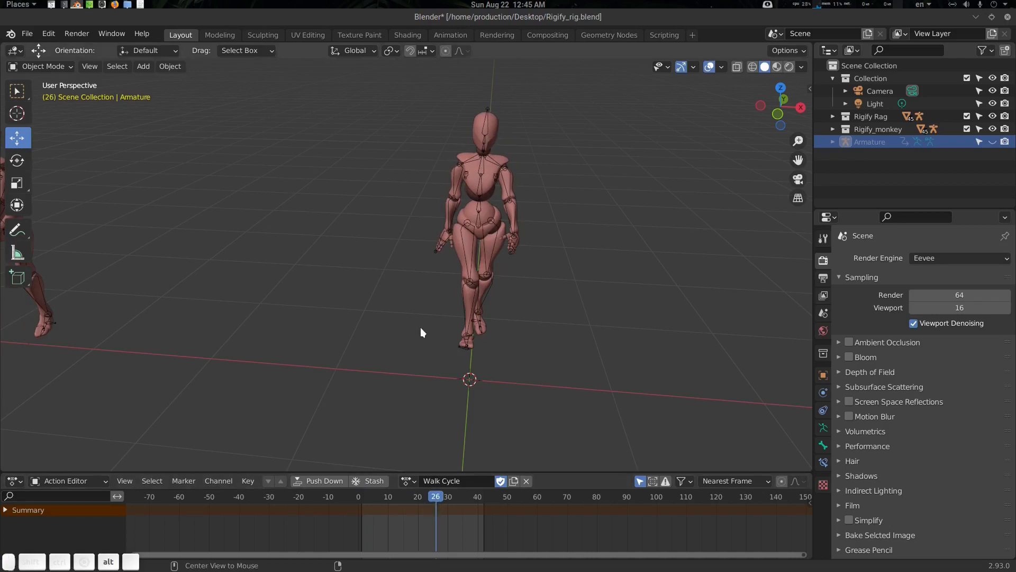
key("alt+h")
middle_click_drag(423, 328, 481, 244)
key("alt+a")
left_click(475, 217)
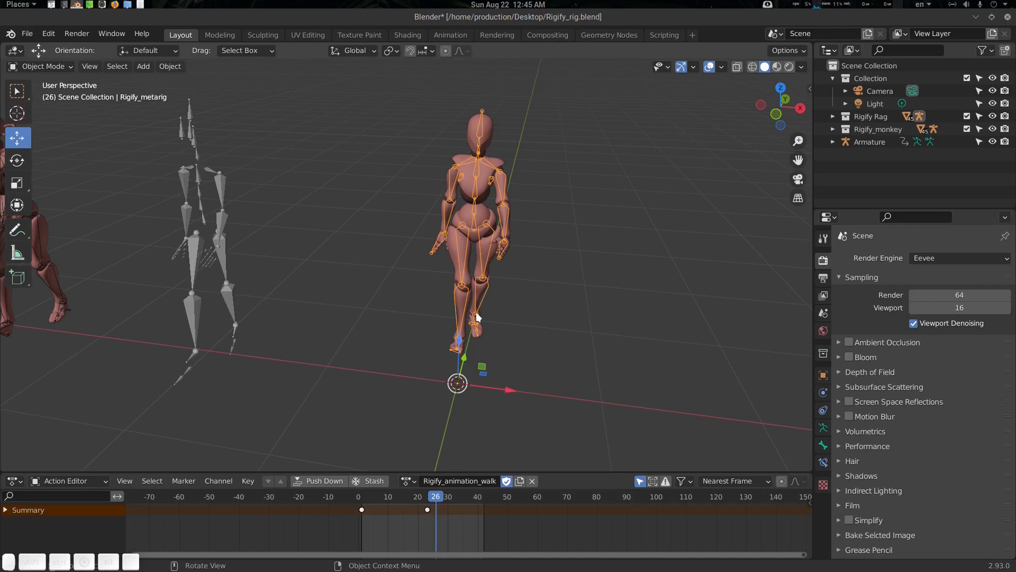
mouse_move(437, 499)
left_mouse_down()
mouse_move(395, 500)
mouse_move(445, 503)
left_mouse_up()
middle_click_drag(506, 249, 535, 304)
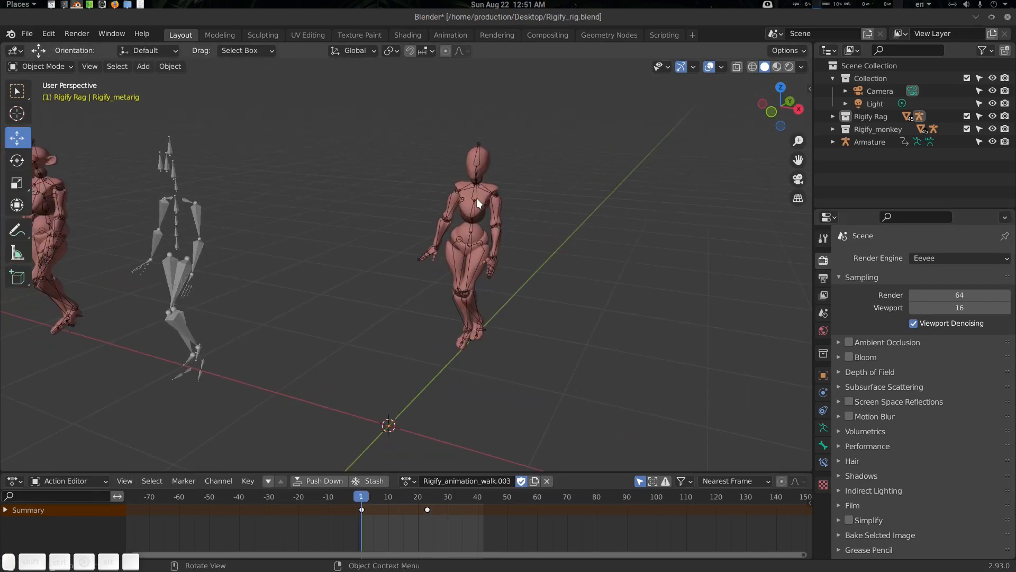
Step: Save the file and select all objects in the Rigify Rag collection
middle_click_drag(478, 200, 501, 233)
key("ctrl+s")
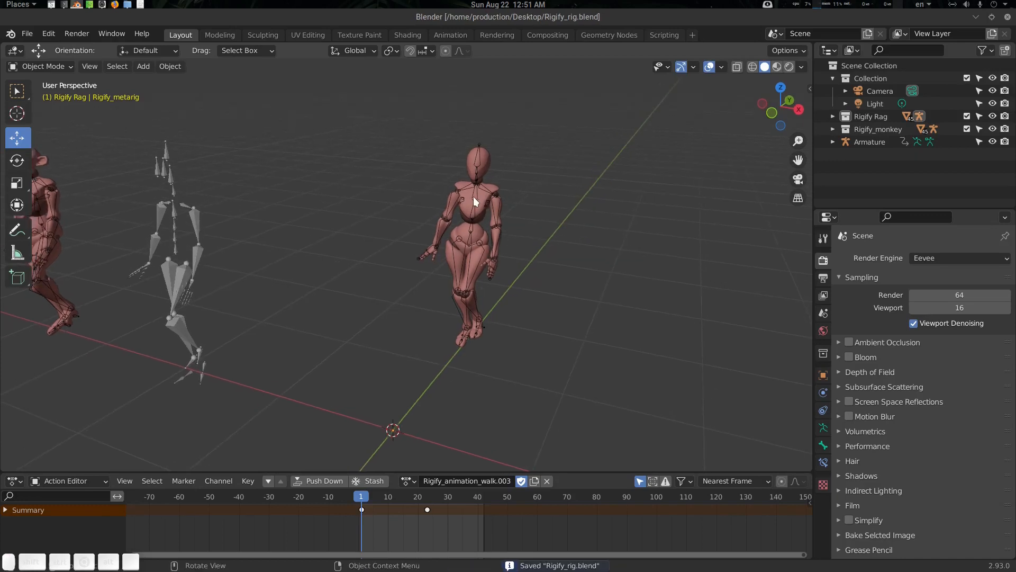
left_click(873, 119)
right_click(873, 118)
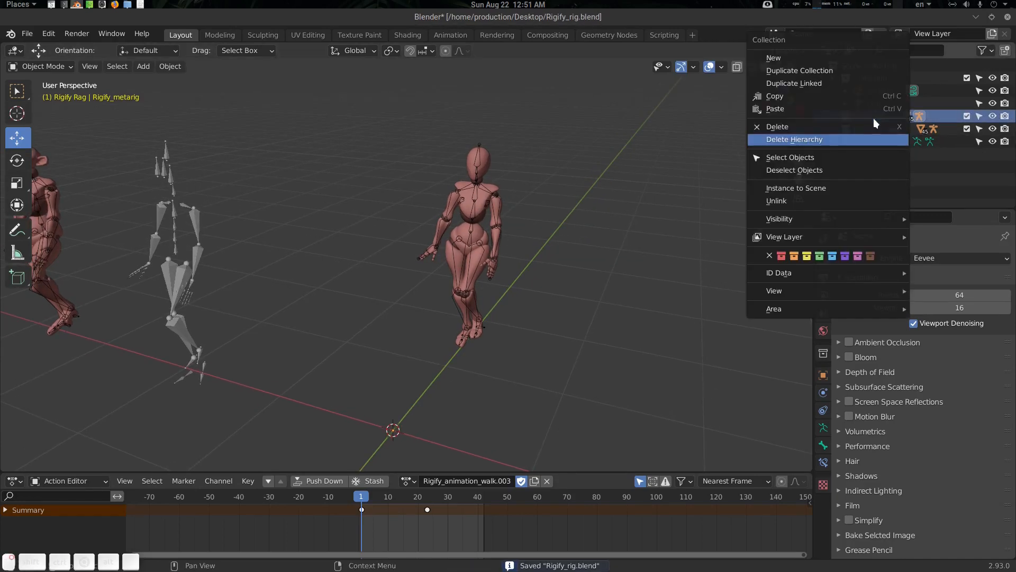
left_click(805, 158)
middle_click_drag(561, 275, 541, 294)
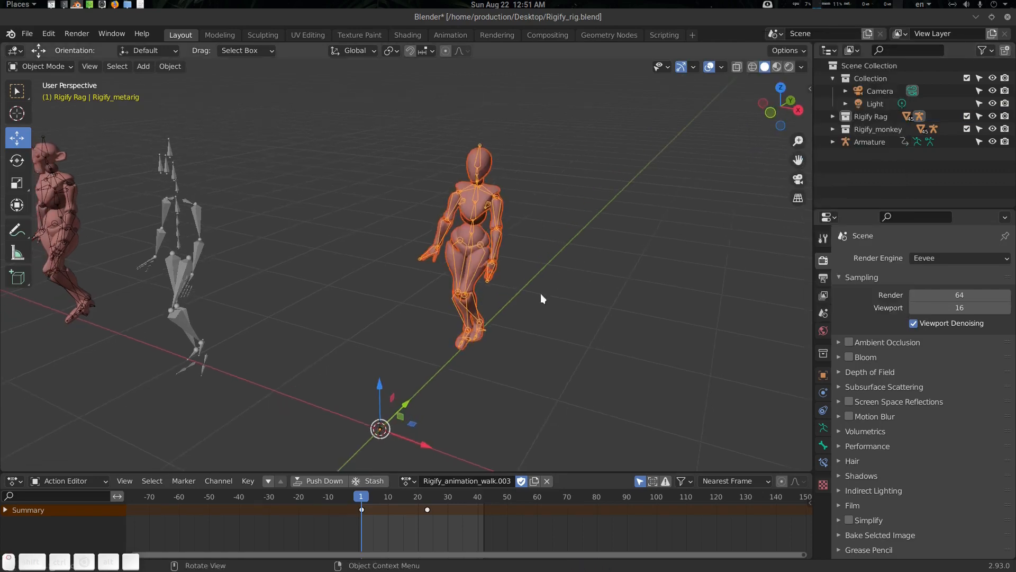
Step: Duplicate the mannequin and its rig, and move the copy along the X and Y axes to stand behind the original
key("shift+d")
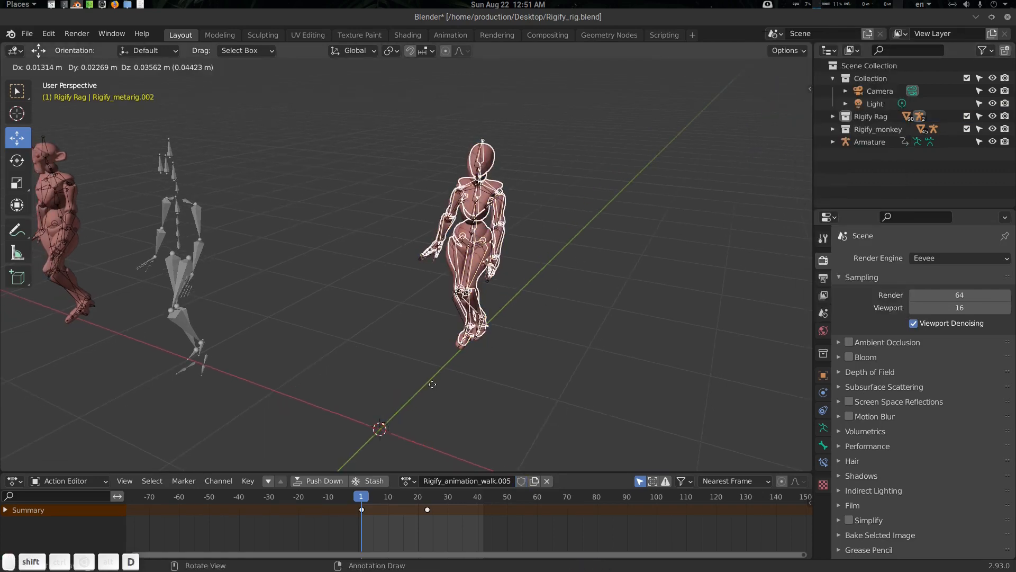
key("Escape")
left_click_drag(423, 449, 449, 453)
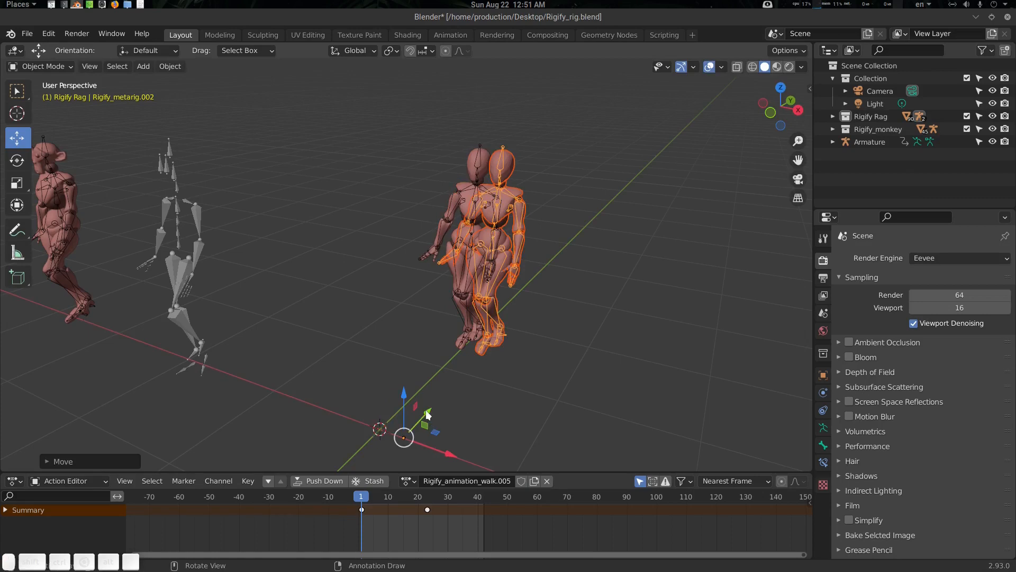
left_click_drag(428, 415, 618, 227)
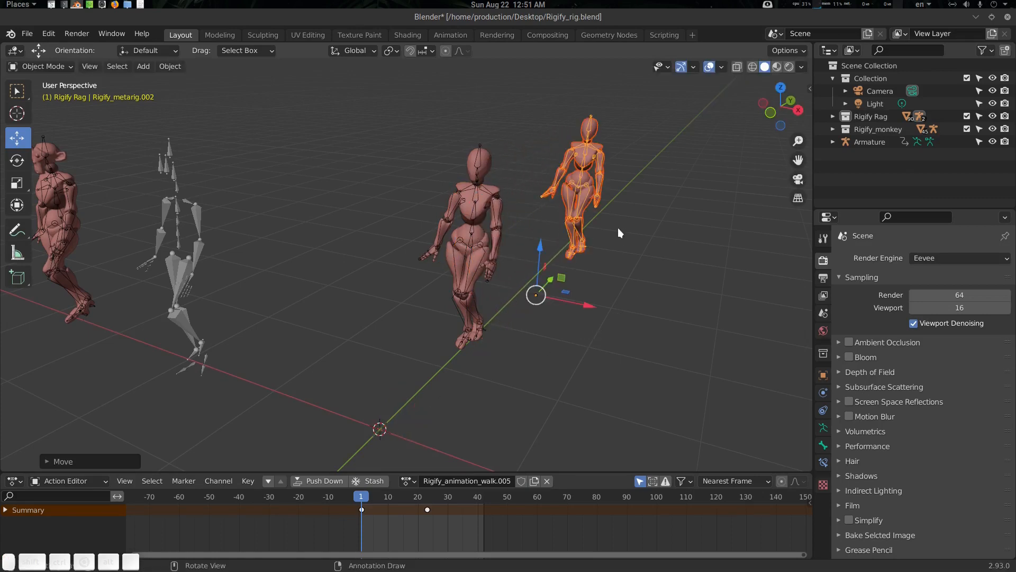
Step: Move the duplicated mannequin and rig into a new collection named rigify_backup and deselect everything
key("m")
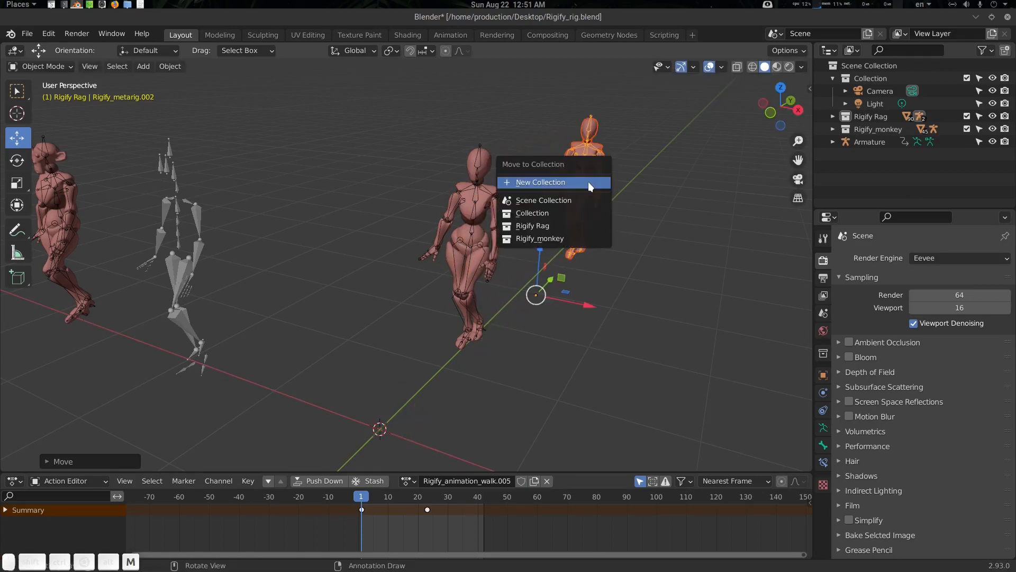
left_click(588, 182)
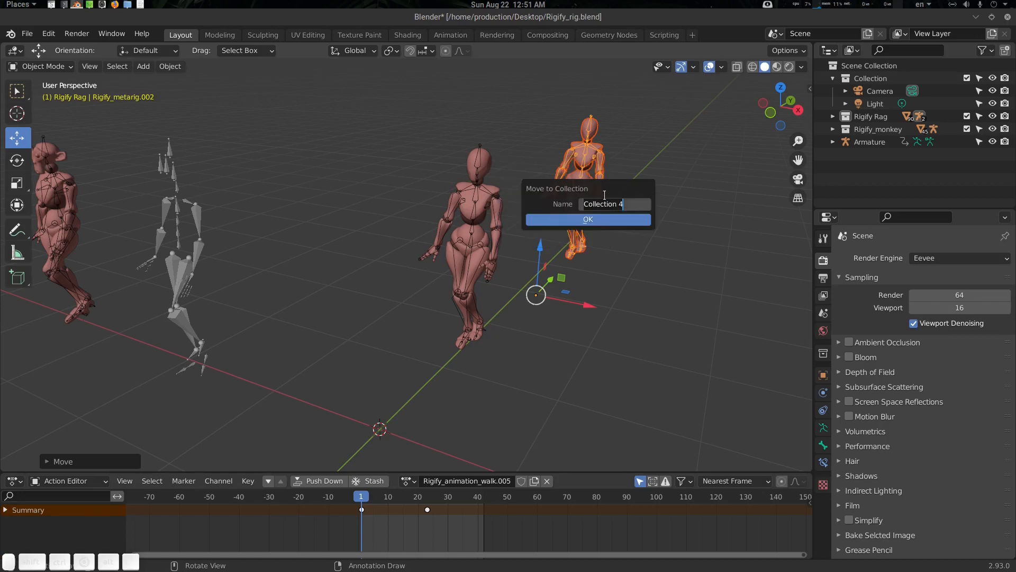
type("rigify_backup")
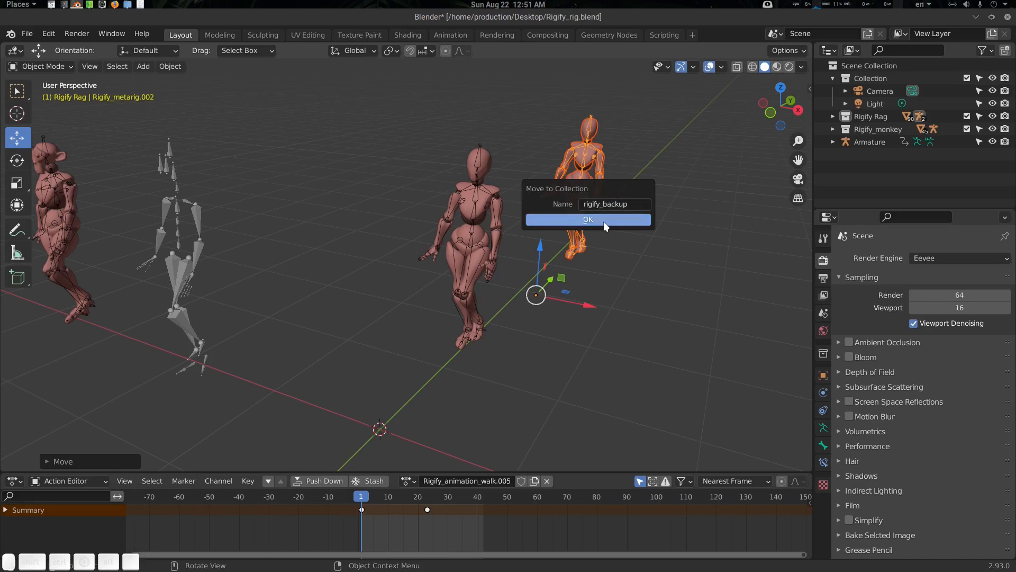
left_click(603, 220)
left_click(626, 268)
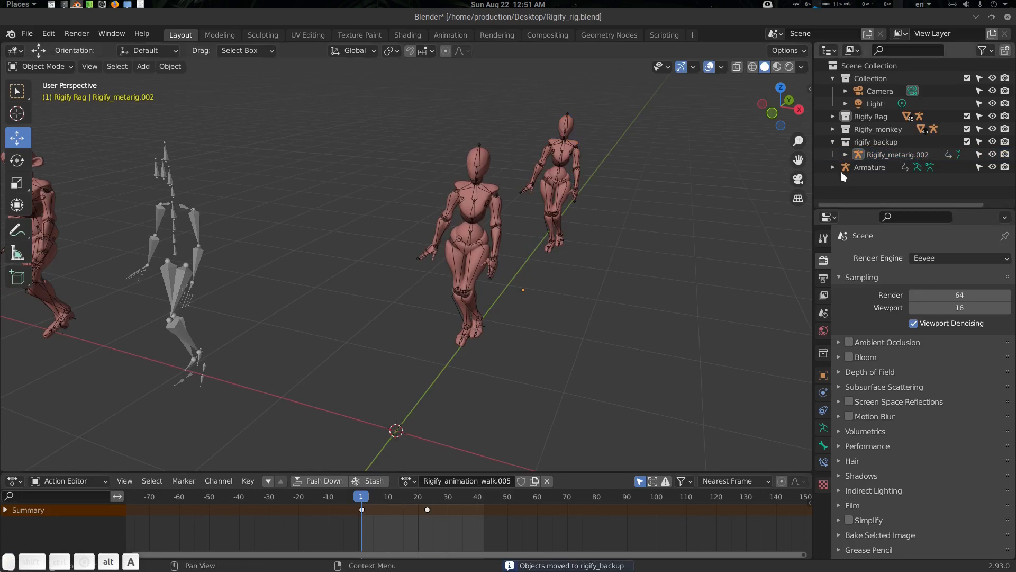
Step: Collapse the rigify_backup collection and hide it in the viewport
left_click(862, 142)
left_click(833, 141)
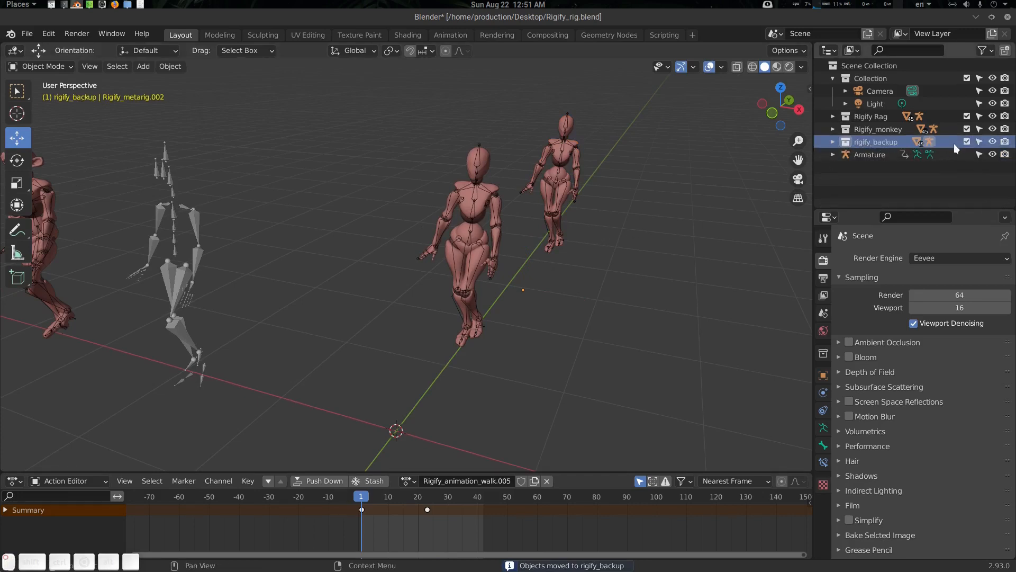
left_click(992, 142)
middle_click_drag(609, 280, 539, 298)
Step: Make a copy of the original mannequin rig's action, name it Rigify_animation_walk_Bake, and give it a fake user
left_click(472, 220)
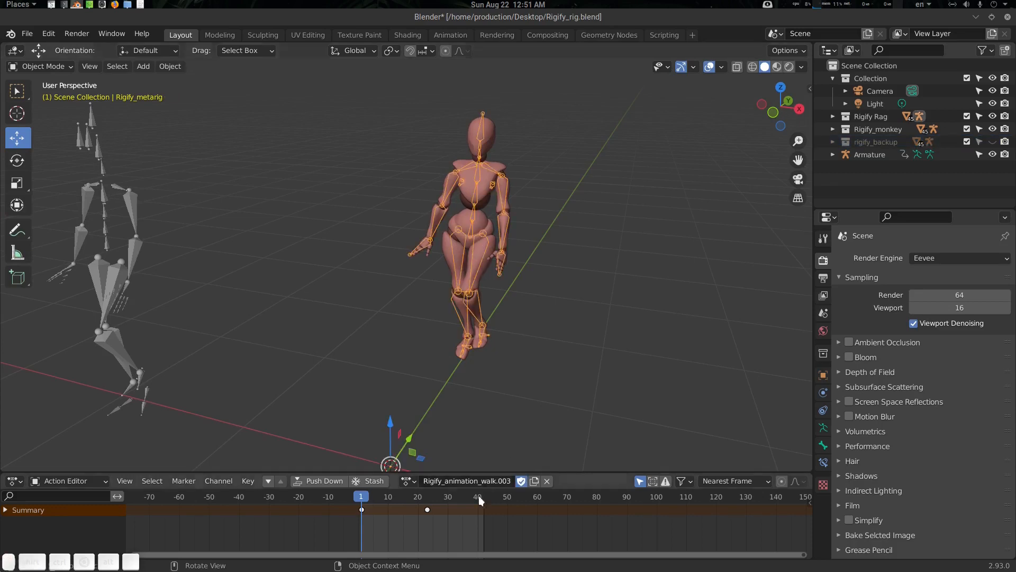
left_click(535, 484)
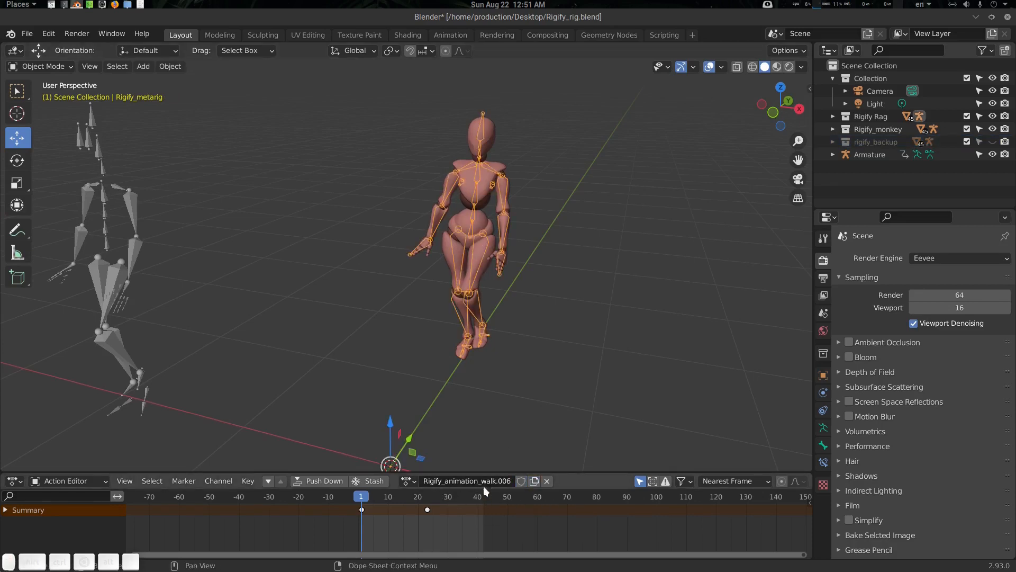
left_click(468, 481)
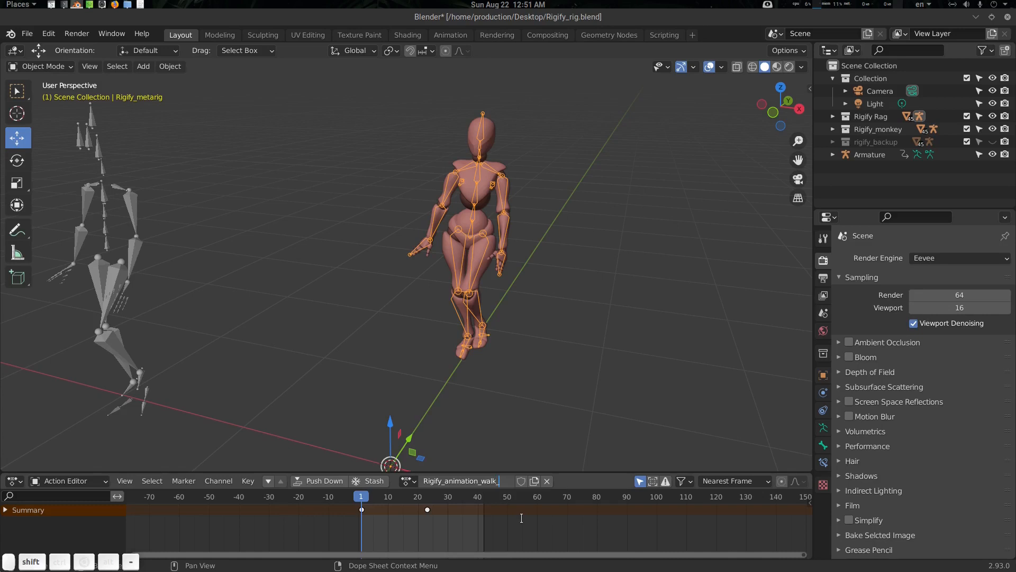
type("_Bake")
key("Return")
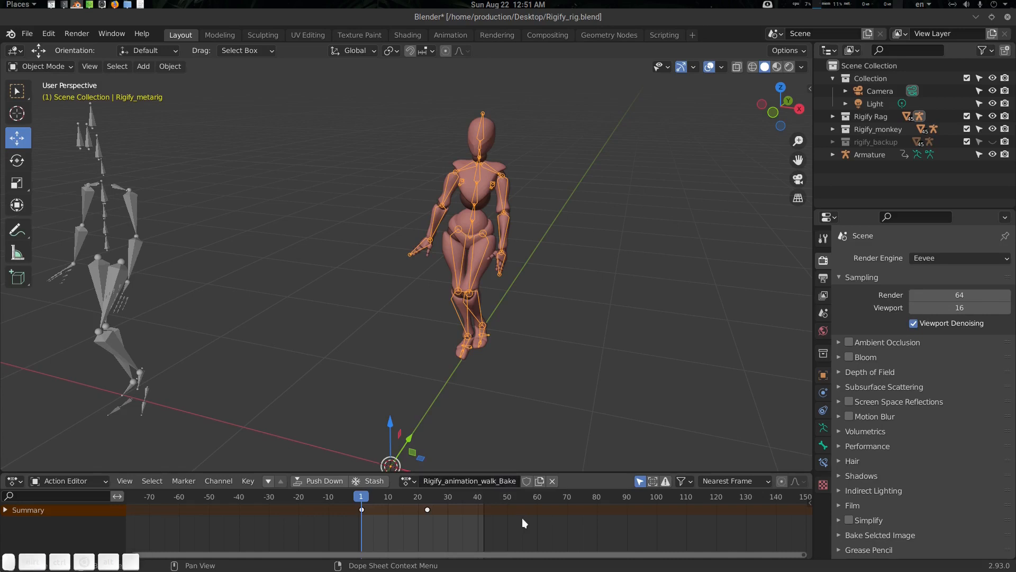
left_click(526, 481)
middle_click_drag(503, 326, 491, 315)
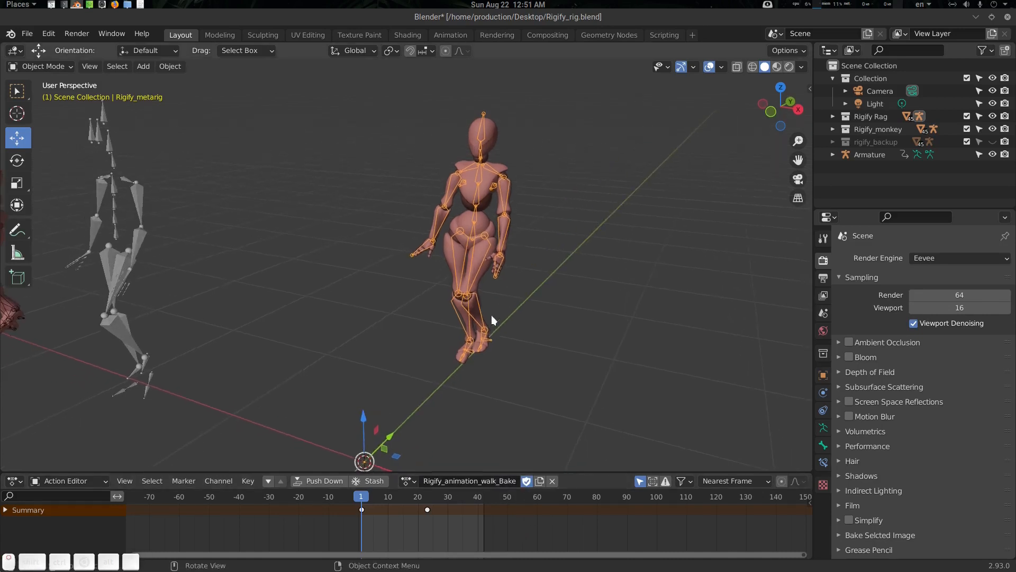
Step: Bake the walk action as pose data for all bones with visual keying, cleared constraints and parents, current action overwritten, and clean curves
middle_click_drag(478, 252, 484, 231)
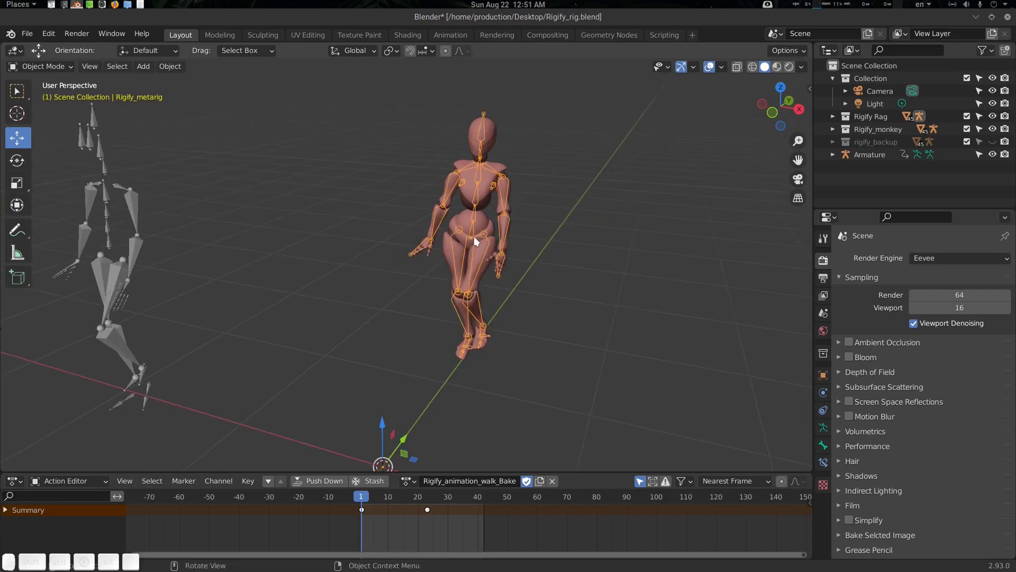
key("F3")
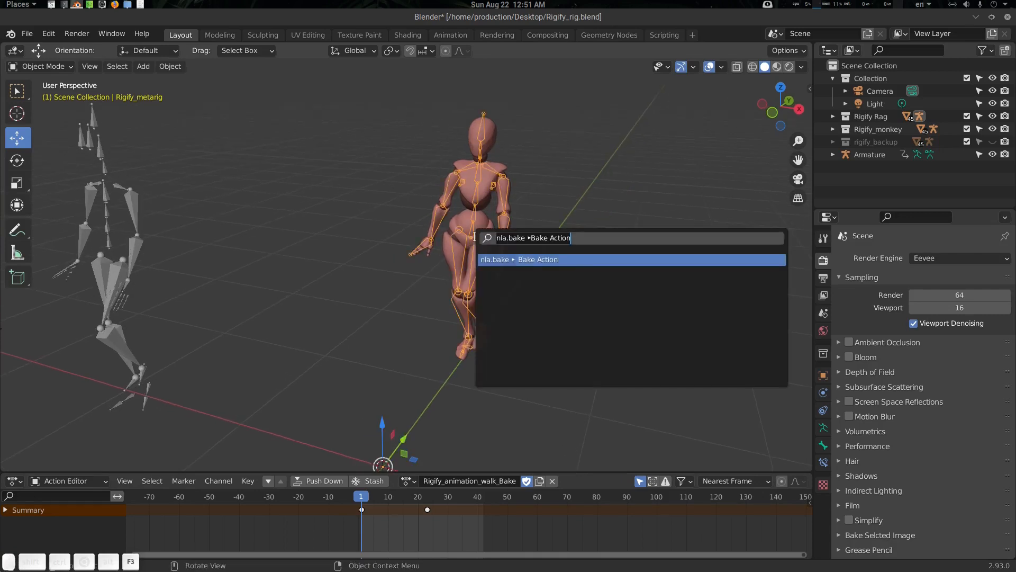
left_click(532, 263)
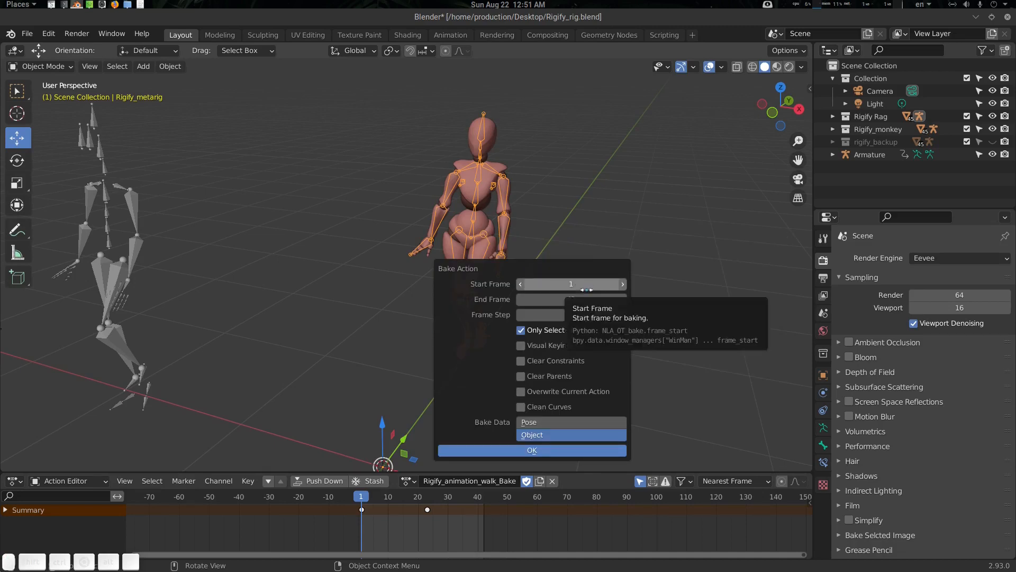
left_click(563, 330)
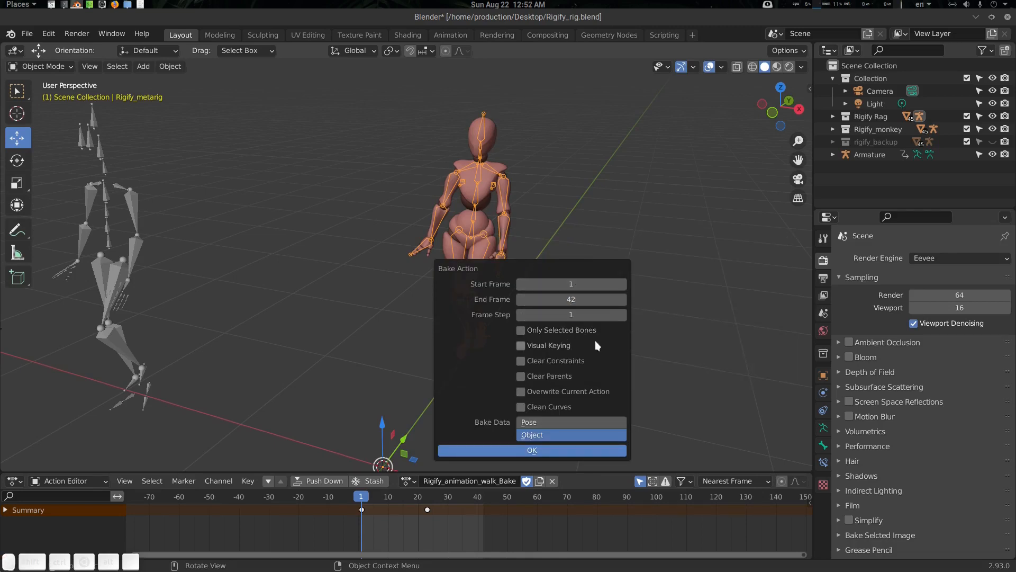
left_click(559, 345)
left_click(560, 360)
left_click(554, 391)
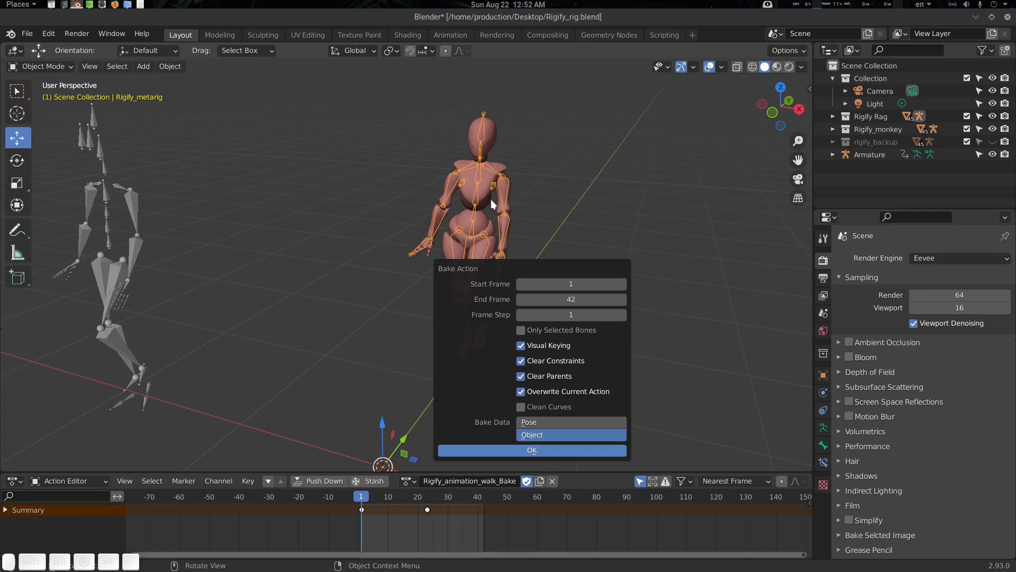
left_click(548, 405)
left_click(542, 421)
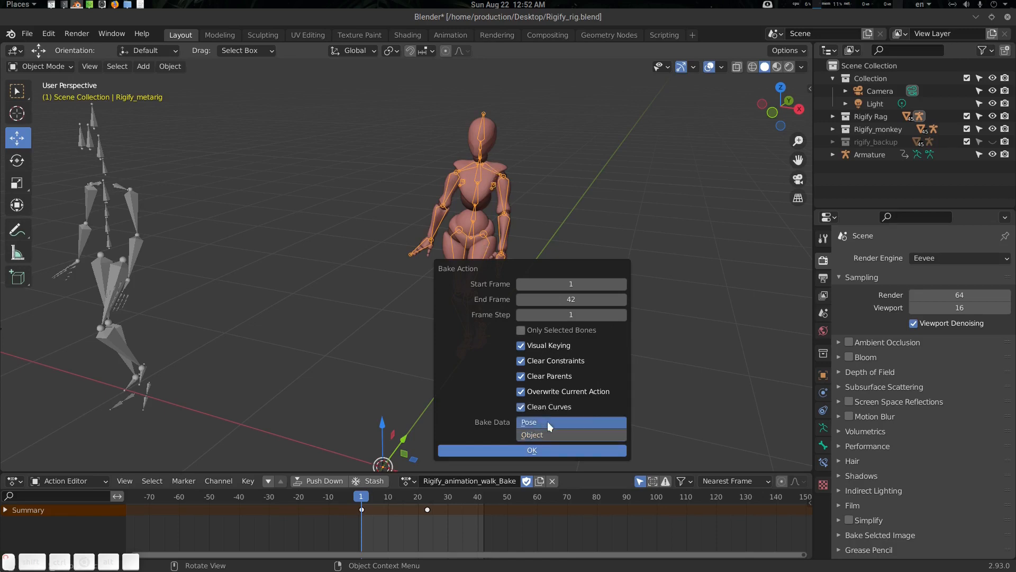
left_click(532, 451)
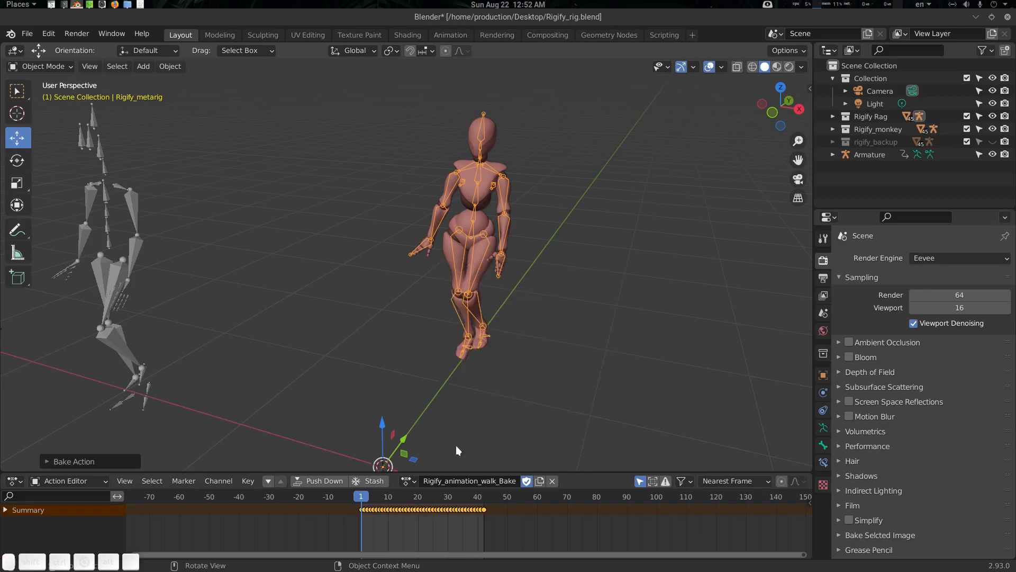
Step: Check the baked walk at frame 11, select its rig, and show the rigify_backup collection in the viewport
left_click_drag(370, 496, 391, 500)
key("alt+a")
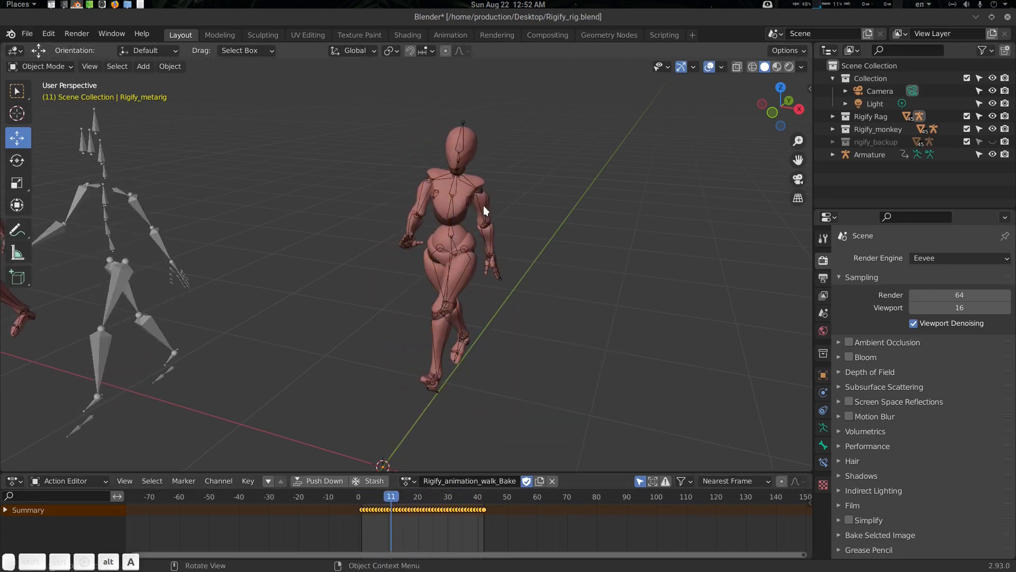
left_click(484, 205)
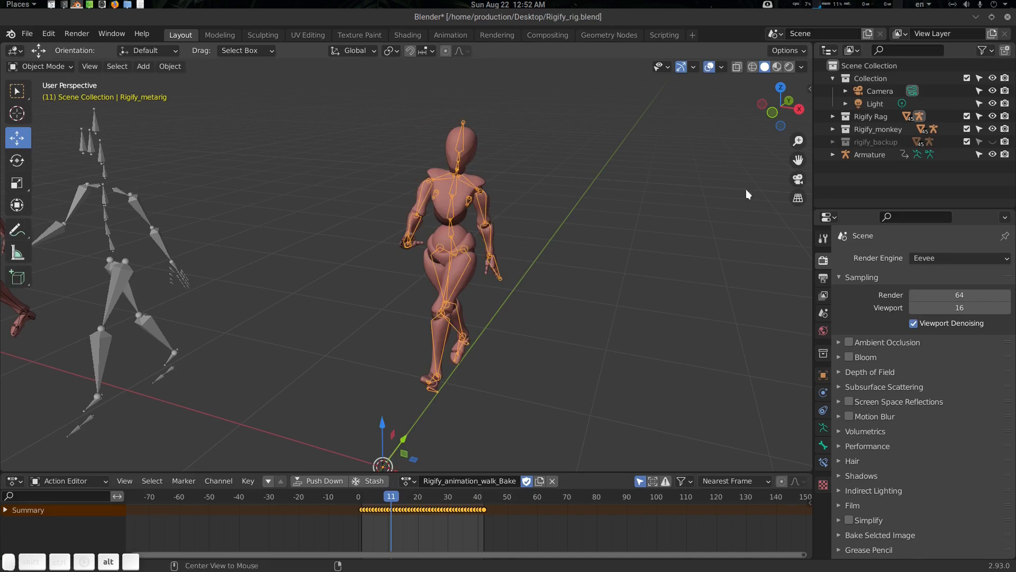
left_click(992, 141)
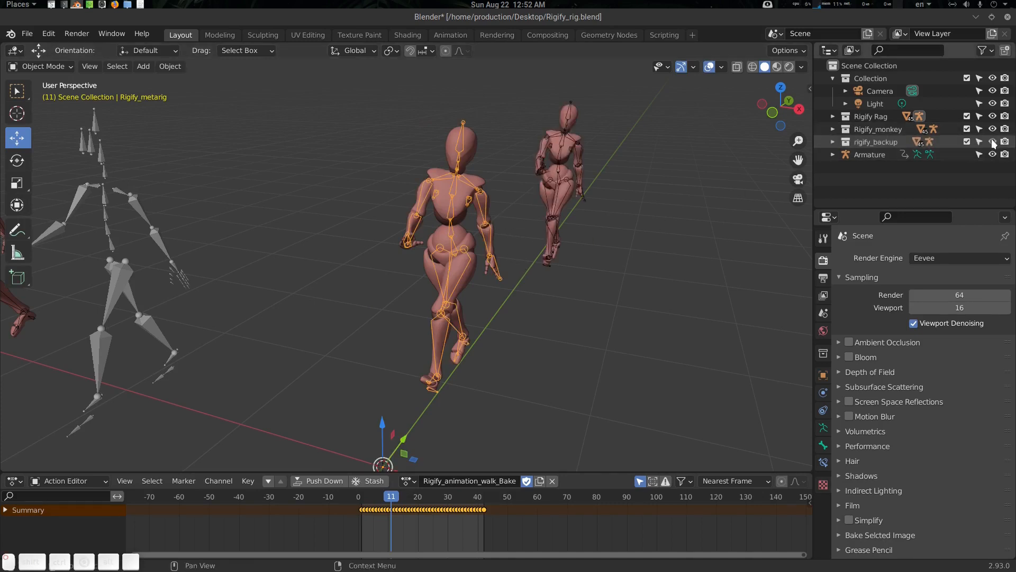
Step: Compare the spine bone constraints of the backup rig with those of the baked rig
left_click(561, 157)
left_click(823, 444)
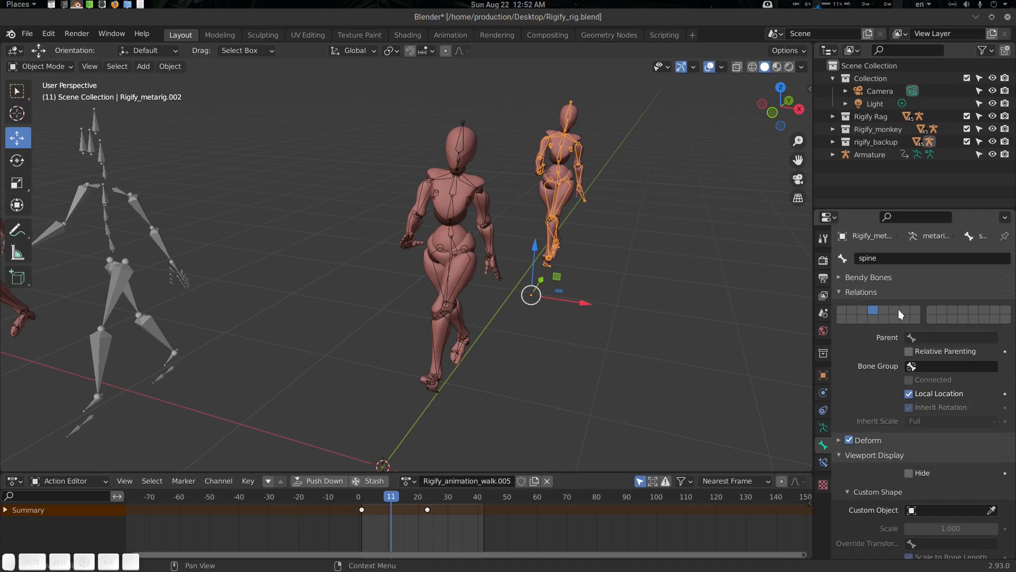
left_click(822, 462)
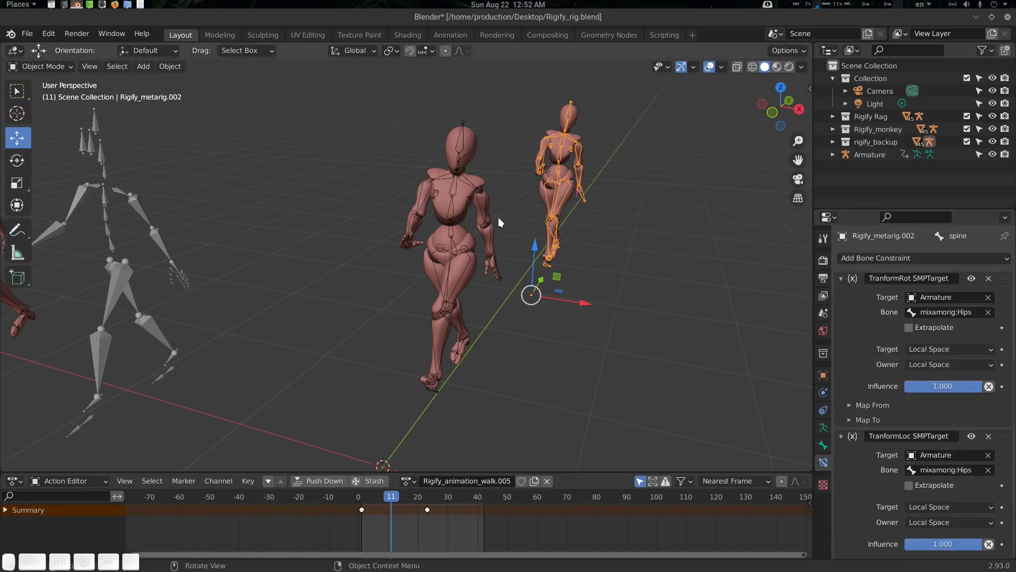
left_click(457, 194)
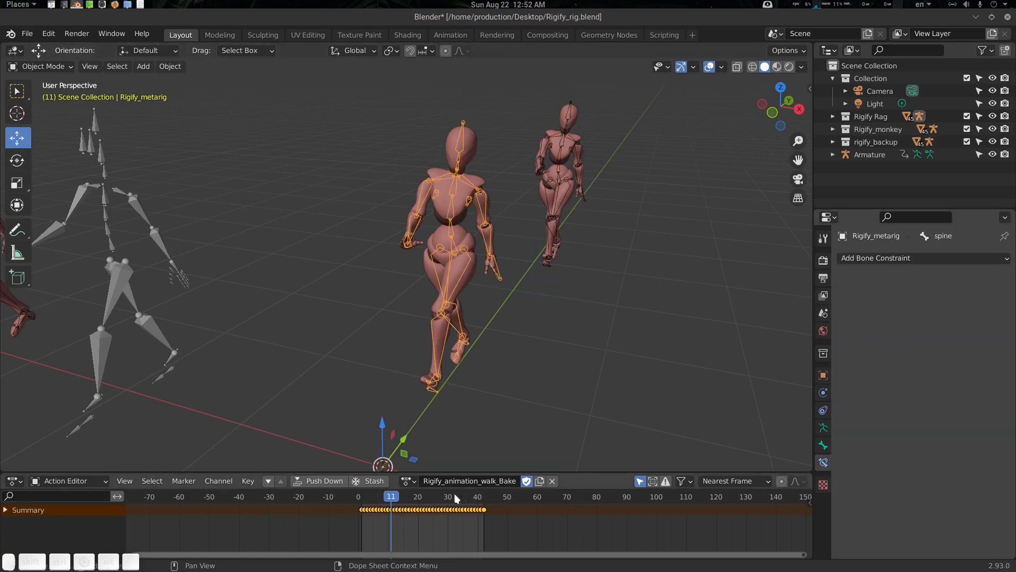
Step: Scrub the baked walk to frame 16 and deselect everything
mouse_move(403, 498)
left_mouse_down()
mouse_move(416, 505)
mouse_move(364, 502)
mouse_move(406, 502)
left_mouse_up()
key("alt+a")
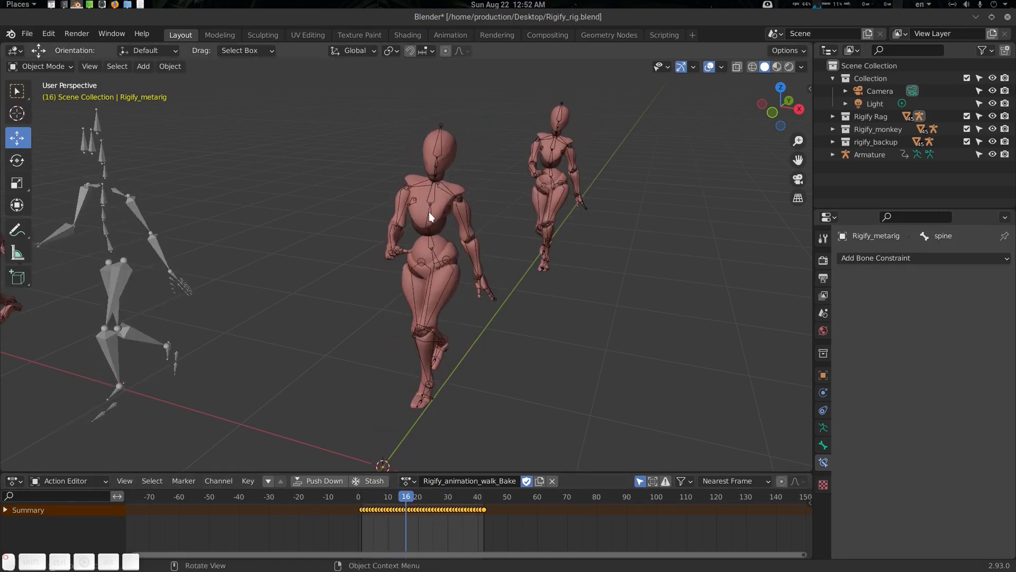
left_click(446, 242)
key("alt+a")
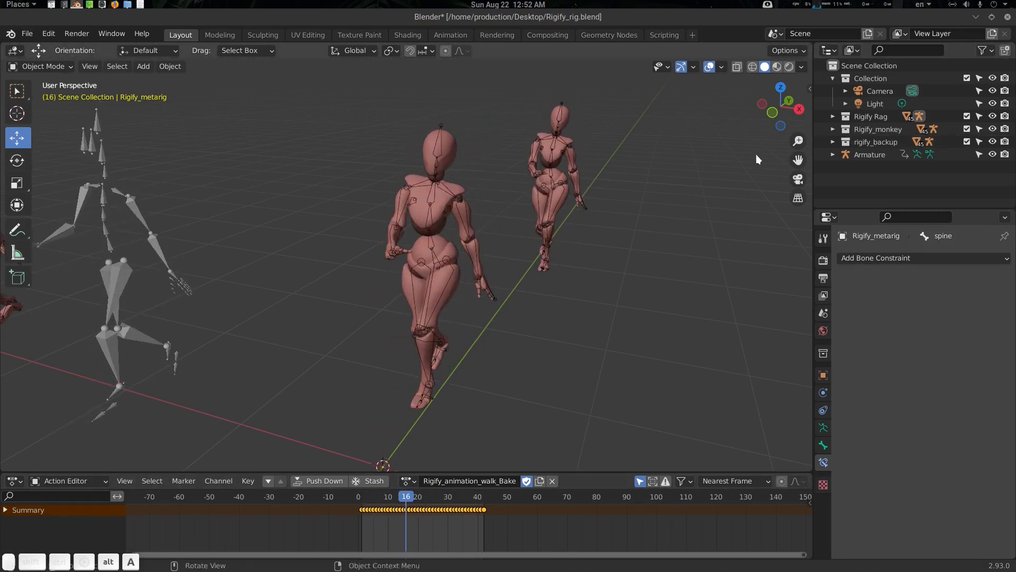
Step: Select all objects in the Rigify Rag collection
left_click(888, 126)
left_click(873, 115)
right_click(873, 116)
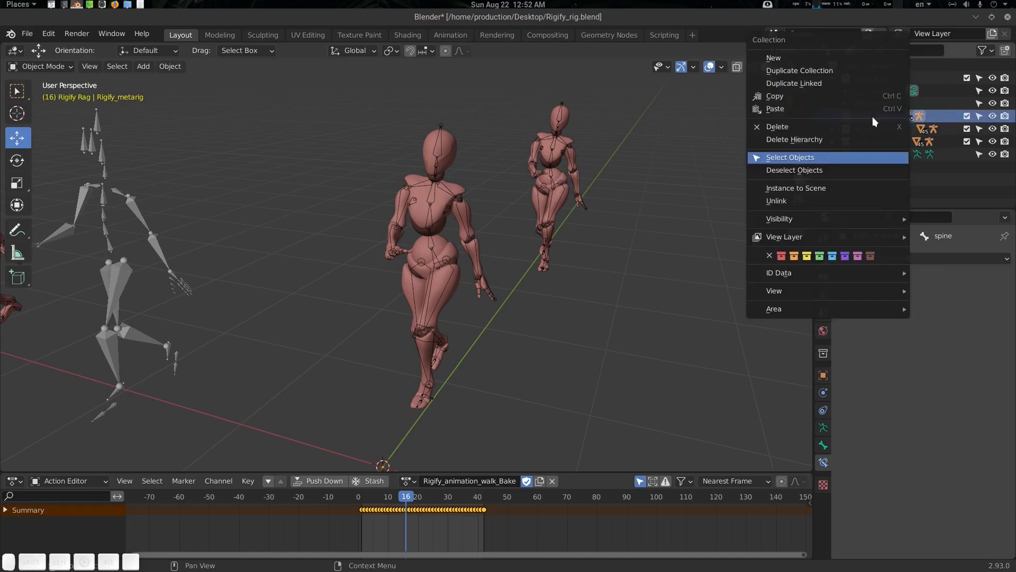
left_click(771, 156)
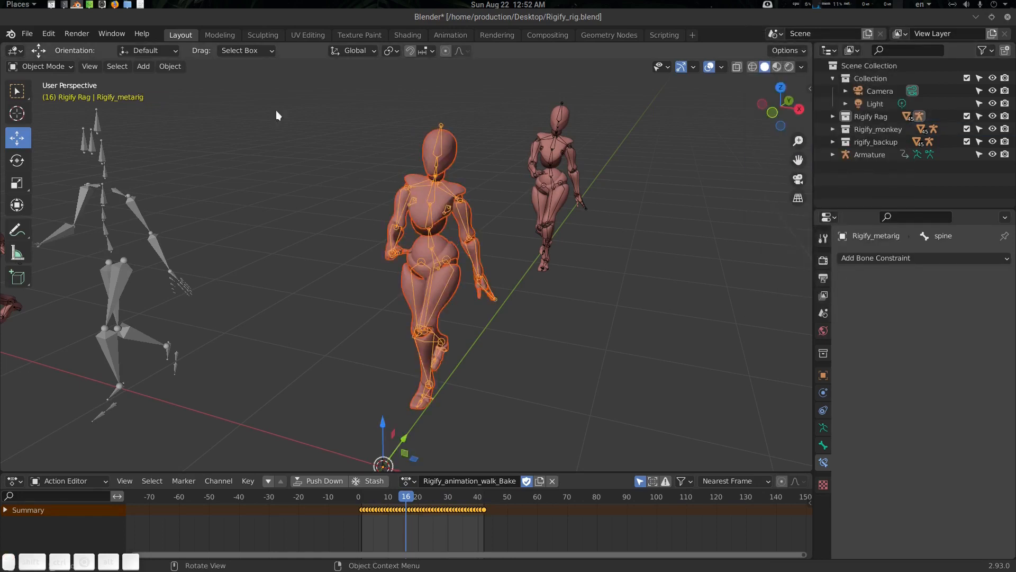
Step: Review the Bake Animation options of the FBX export settings, and leave the export without writing a file
left_click(27, 33)
mouse_move(80, 220)
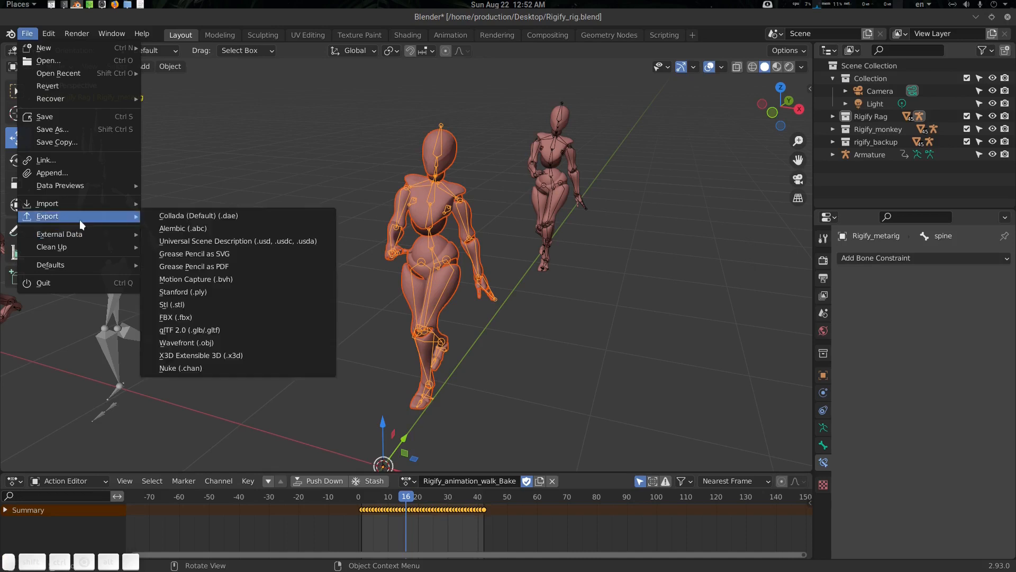
left_click(195, 316)
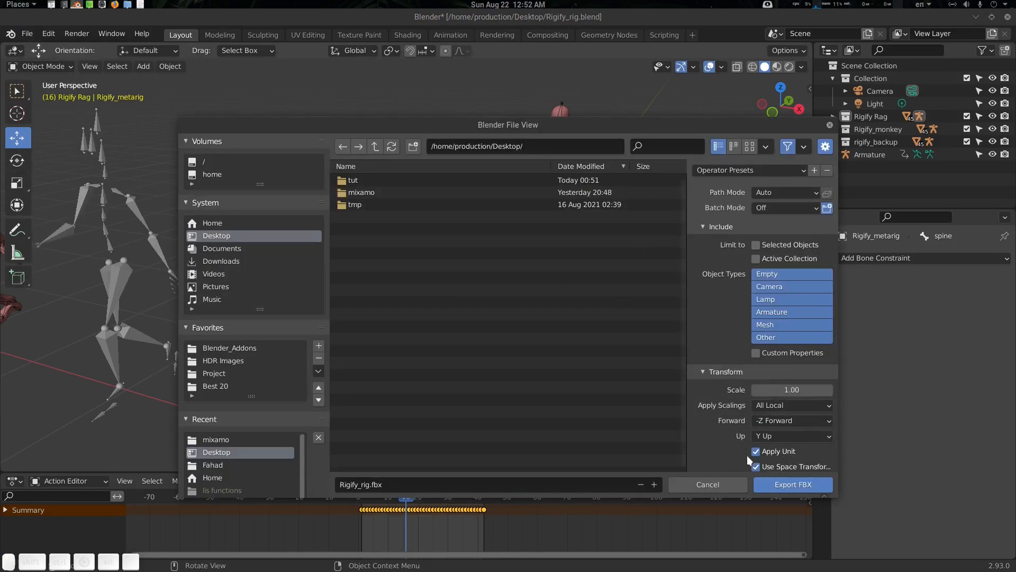
scroll(741, 450, "down", 3)
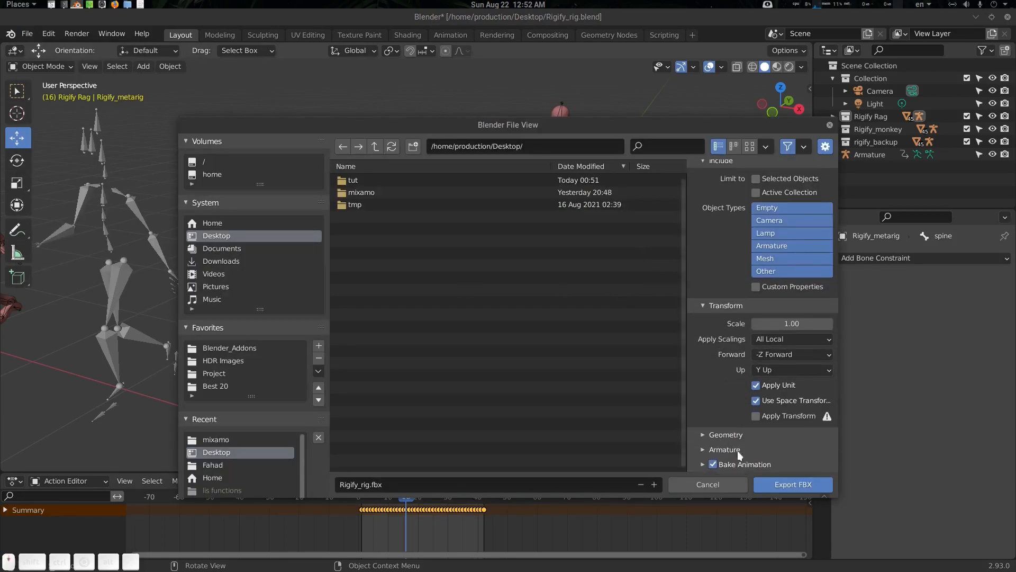
left_click(703, 463)
scroll(759, 424, "down", 3)
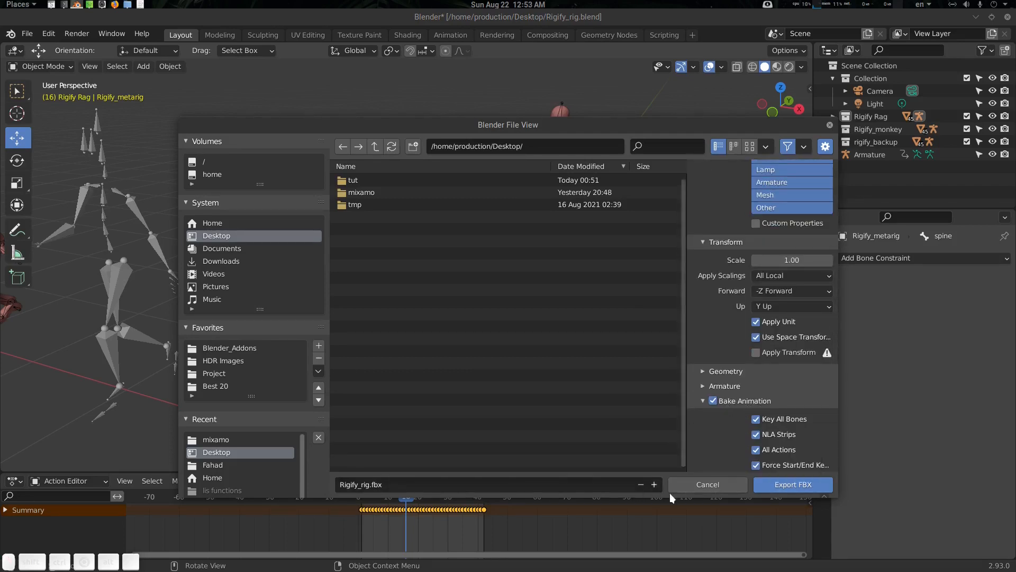
left_click(699, 485)
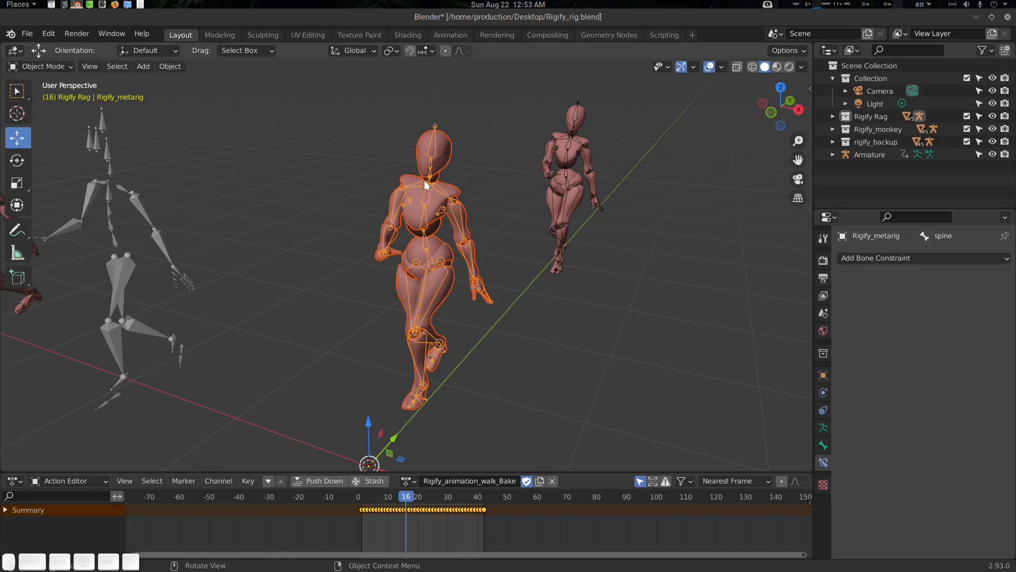
middle_click_drag(431, 313, 466, 273, "shift")
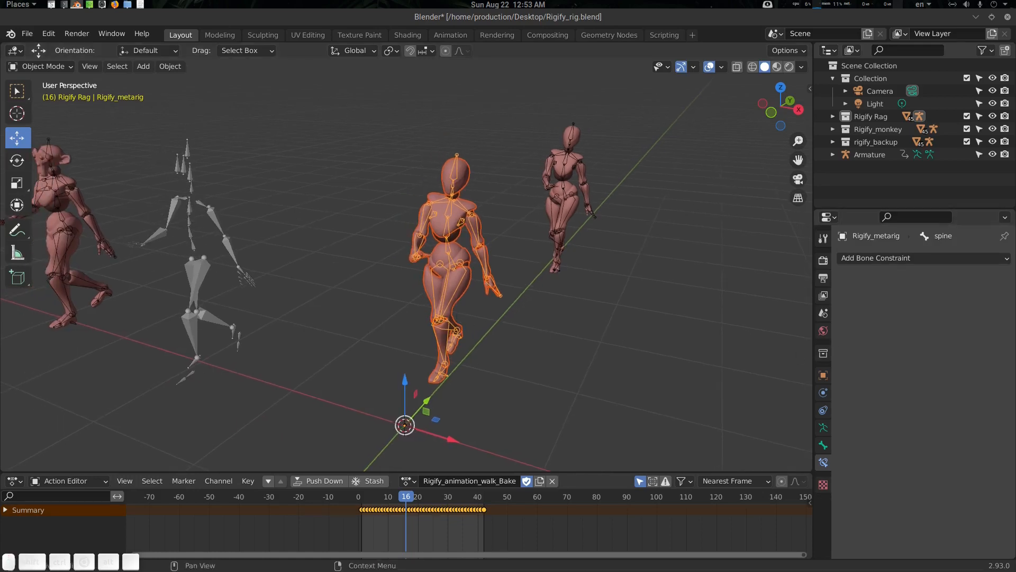